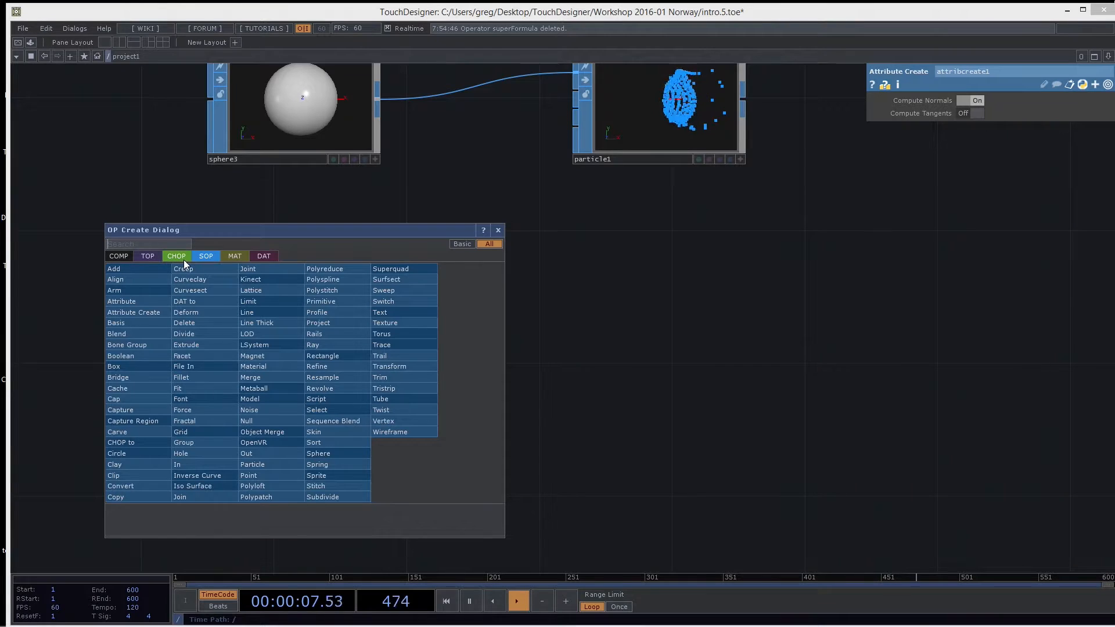
Create a Base component and place it in the empty network area below the sphere3 node.
left_click(117, 257)
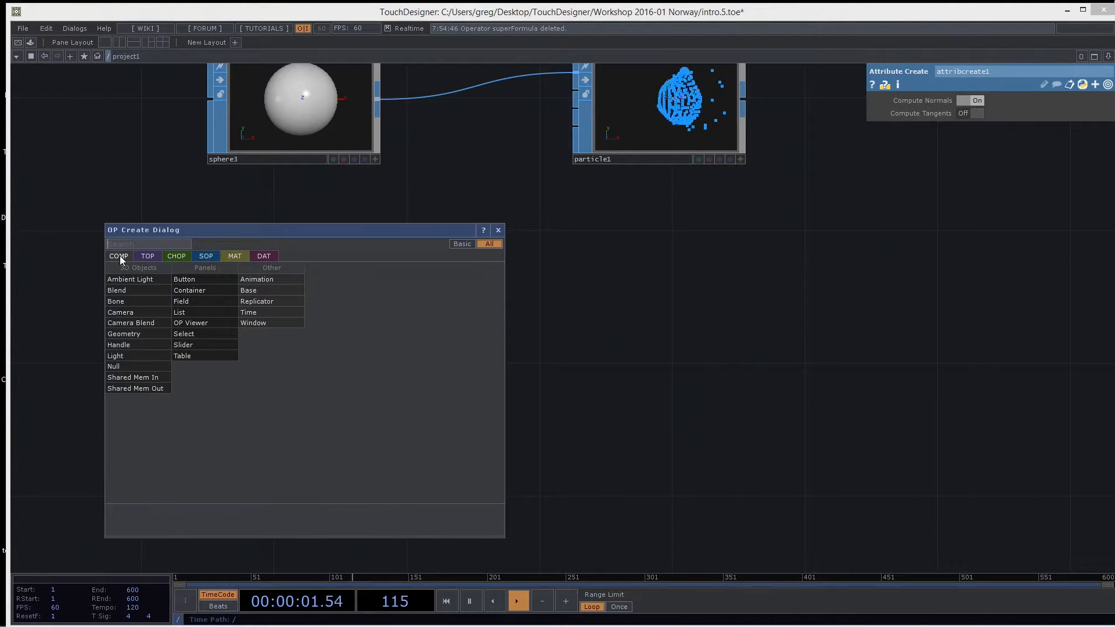
left_click_drag(114, 249, 215, 225)
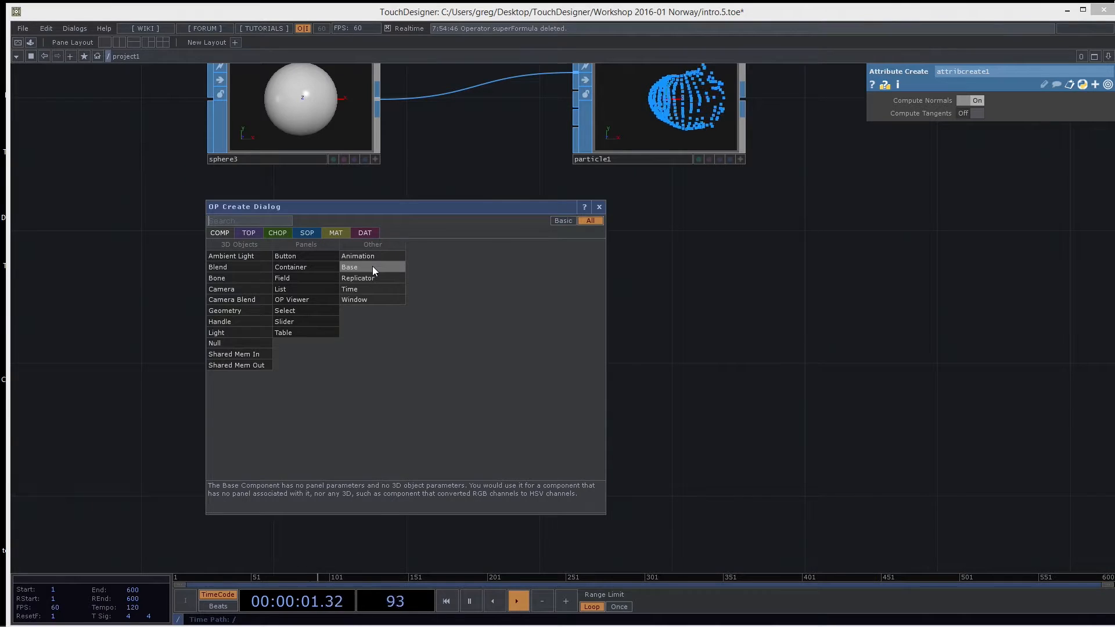
left_click(372, 266)
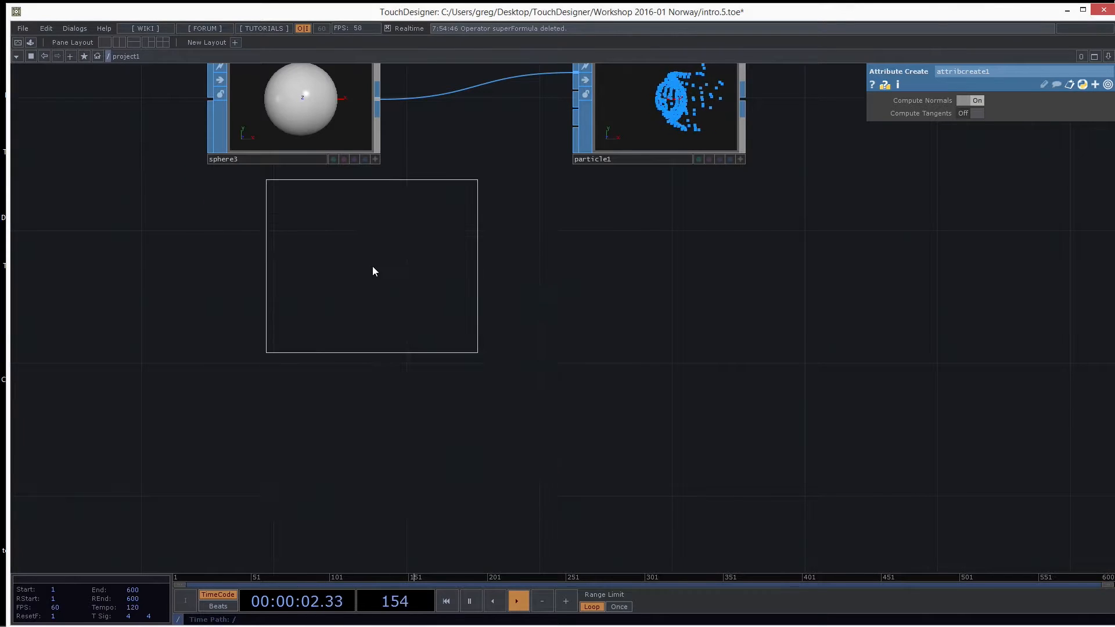
left_click(342, 341)
left_click_drag(552, 378, 666, 376)
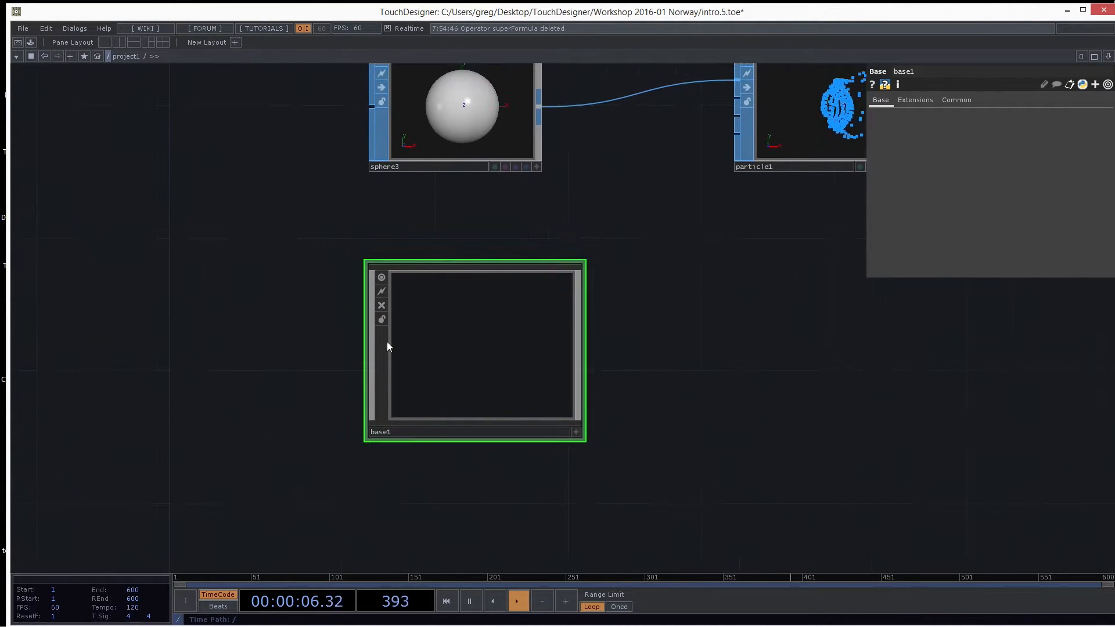
left_click_drag(722, 348, 677, 346)
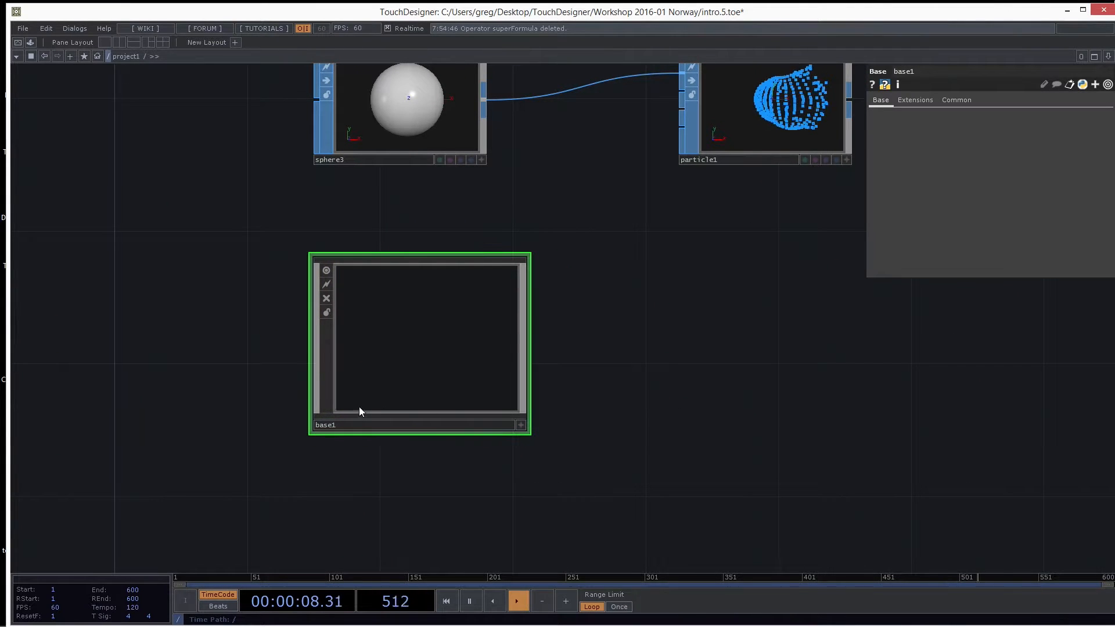
Review the Base component's Extensions and Common parameter pages and return to its Base page.
left_click(912, 99)
left_click(948, 100)
left_click(880, 101)
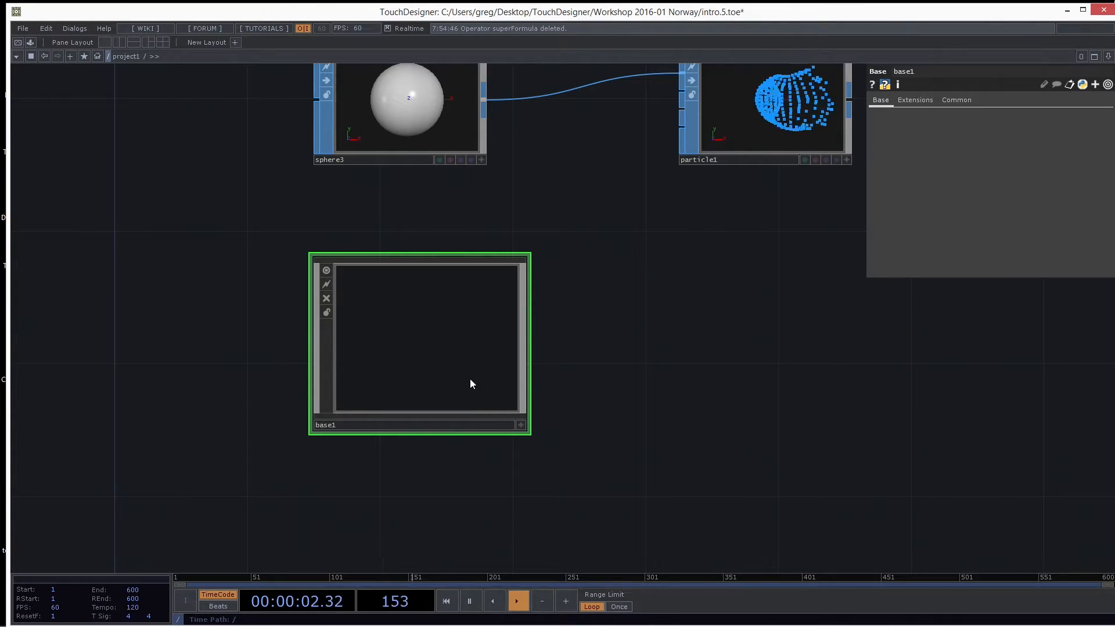
scroll(450, 356, "up", 2)
scroll(450, 356, "down", 2)
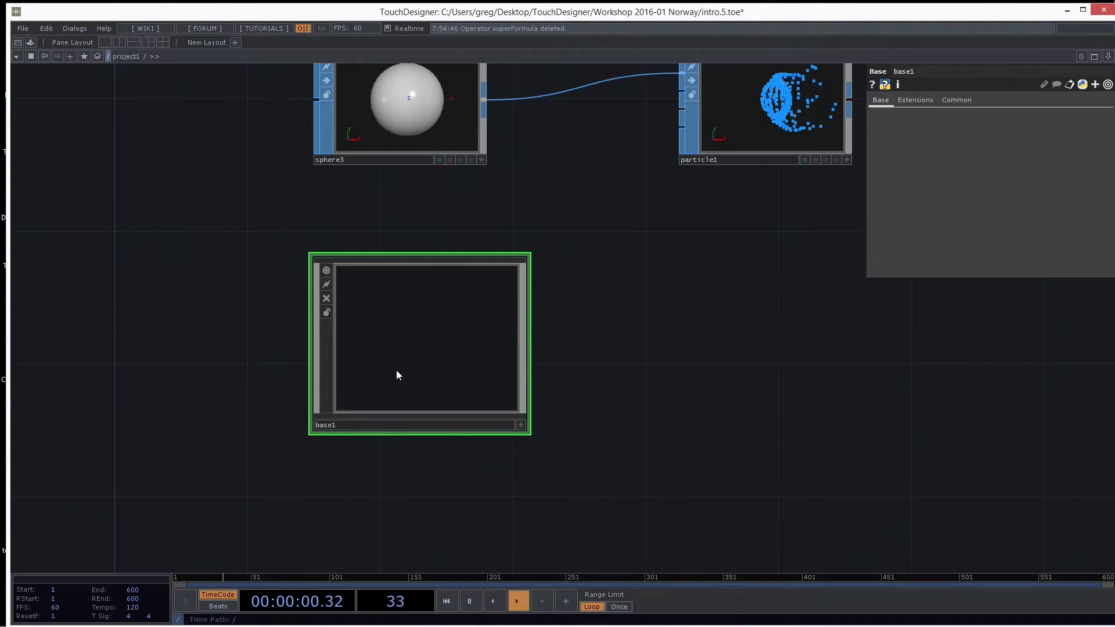
left_click_drag(684, 333, 747, 281)
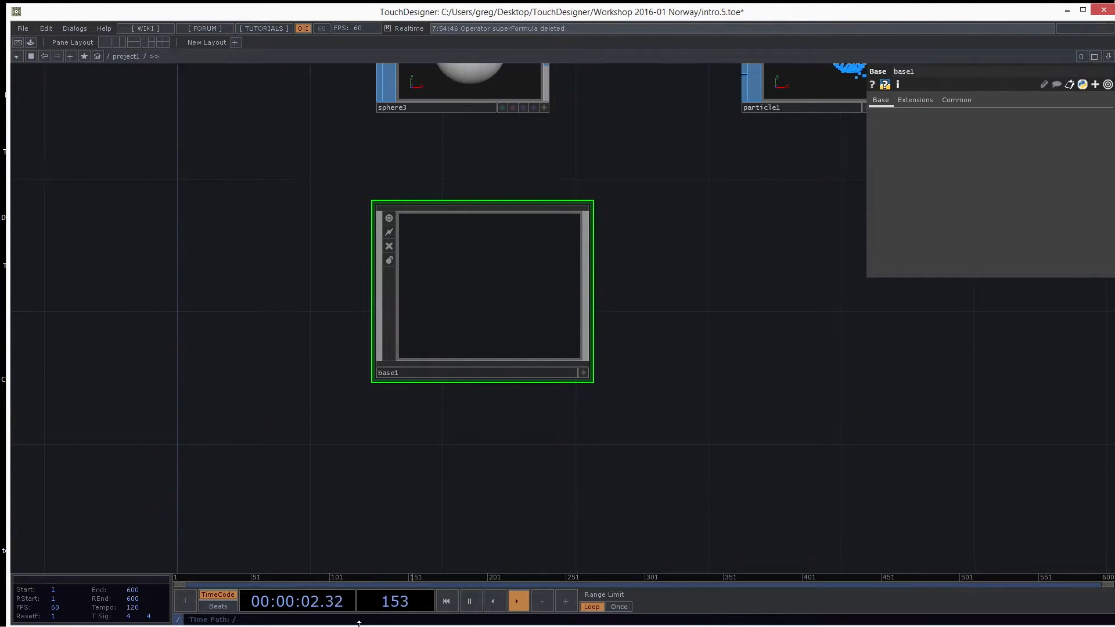
Switch to File Explorer, browse from the C: drive through Users to the profile's Derivative folder, and close the window.
key("alt+Tab")
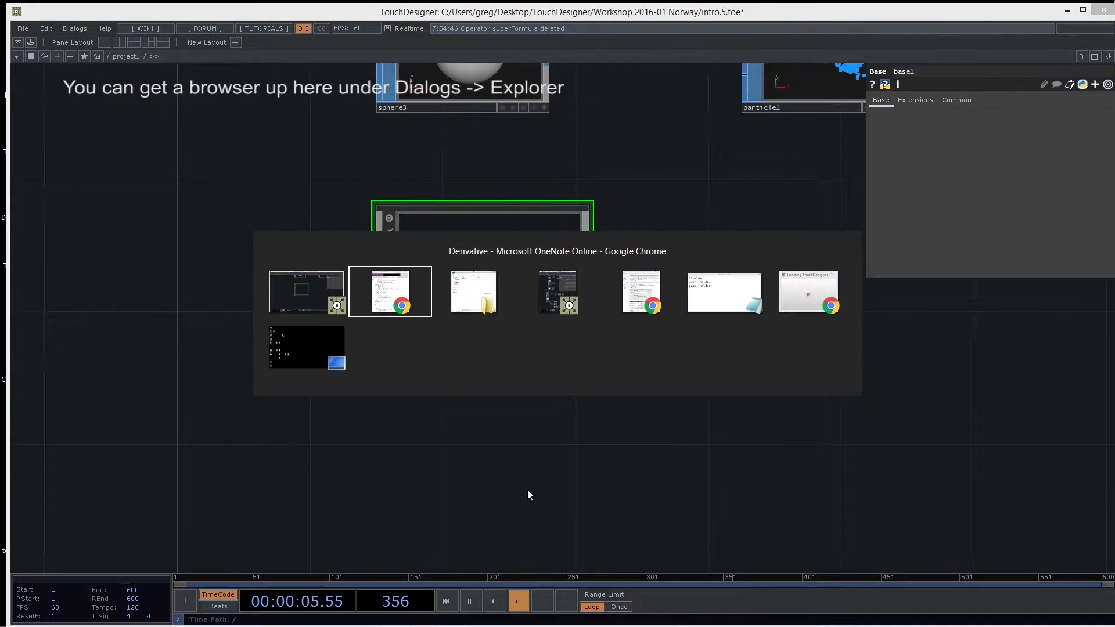
key("alt+Tab")
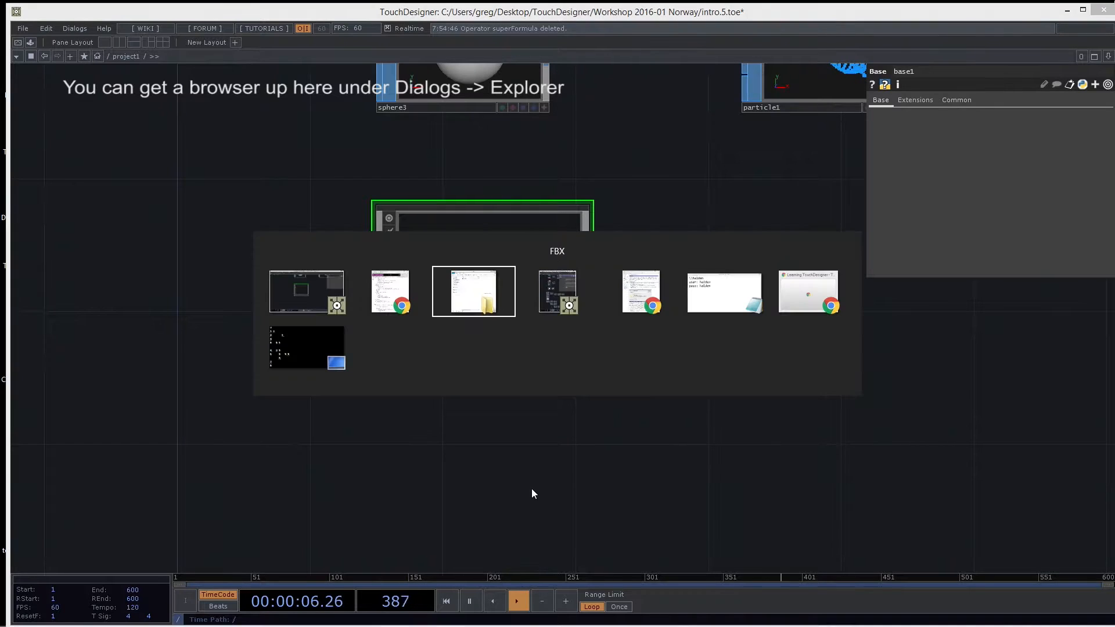
left_click_drag(791, 102, 788, 121)
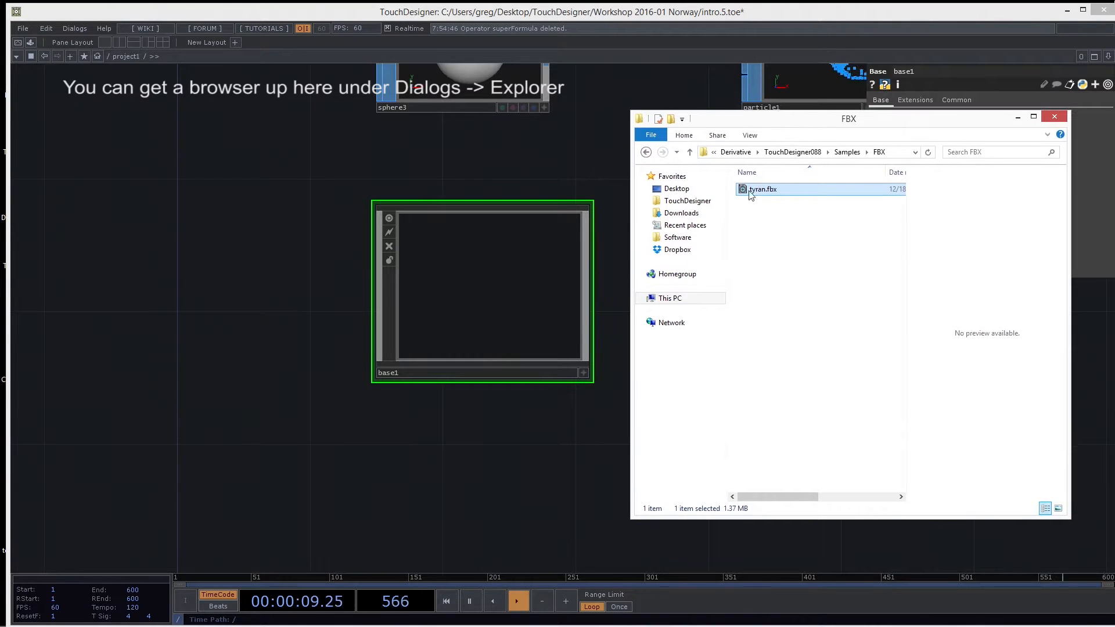
left_click(672, 299)
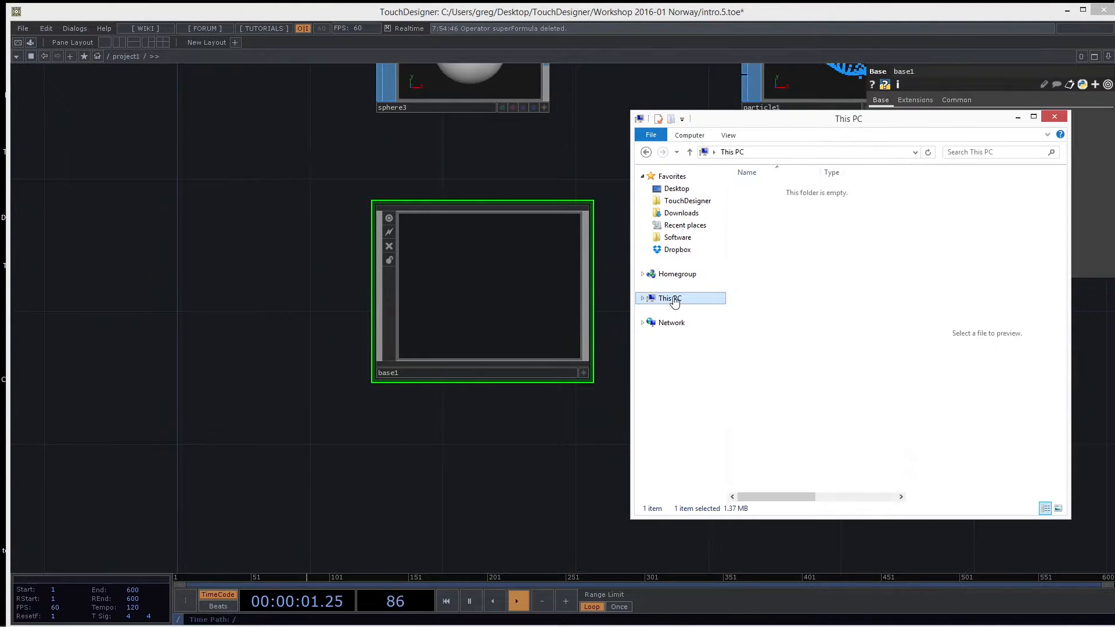
left_click(763, 298)
double_click(764, 298)
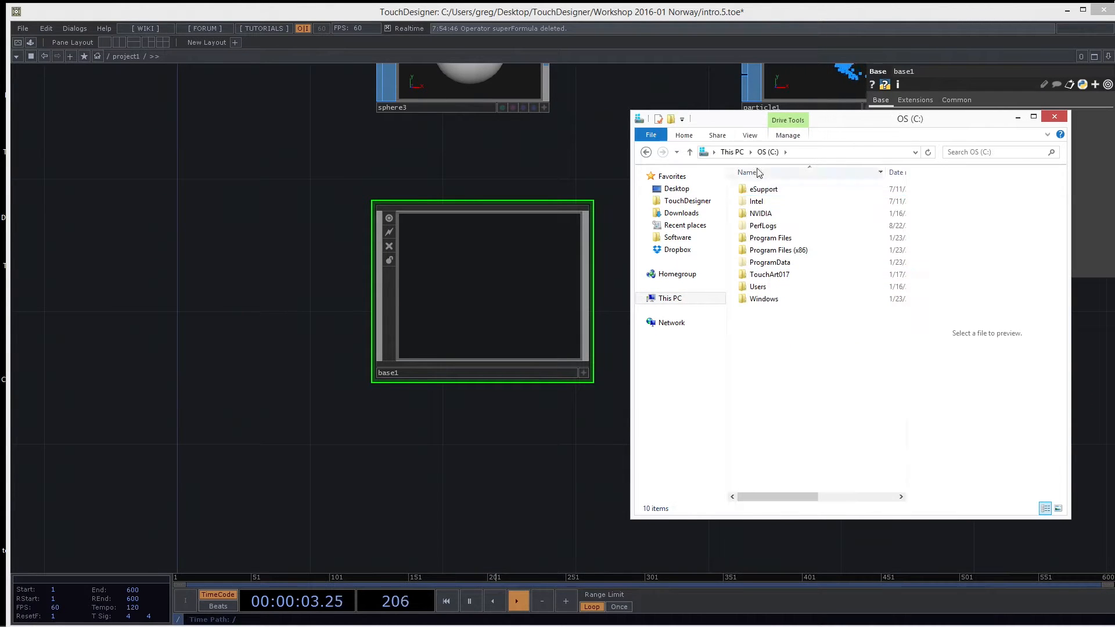
double_click(758, 286)
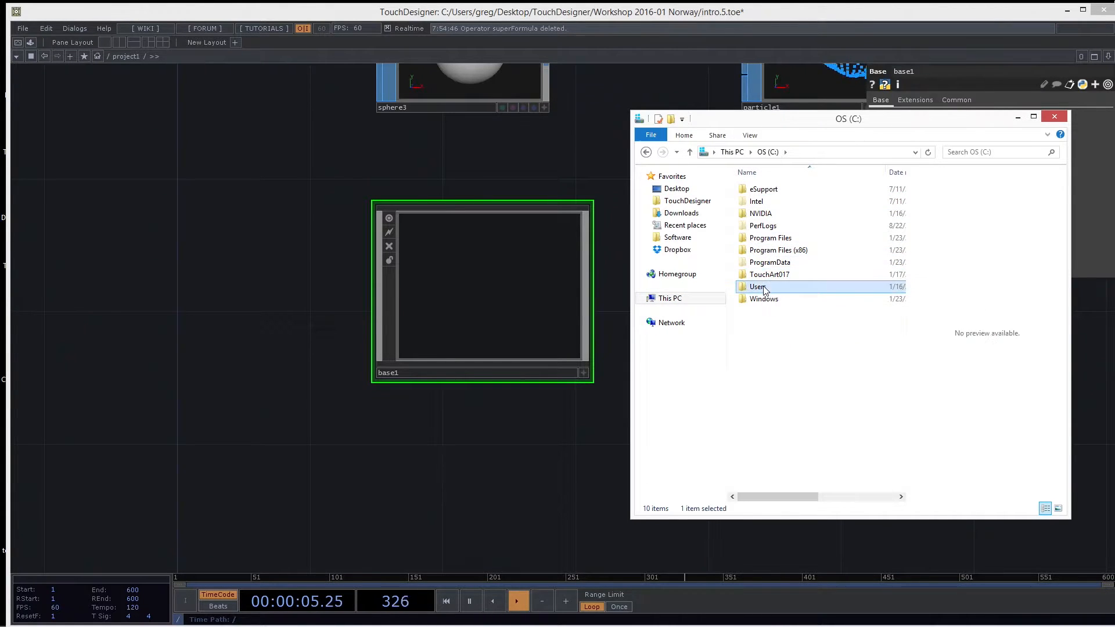
double_click(757, 202)
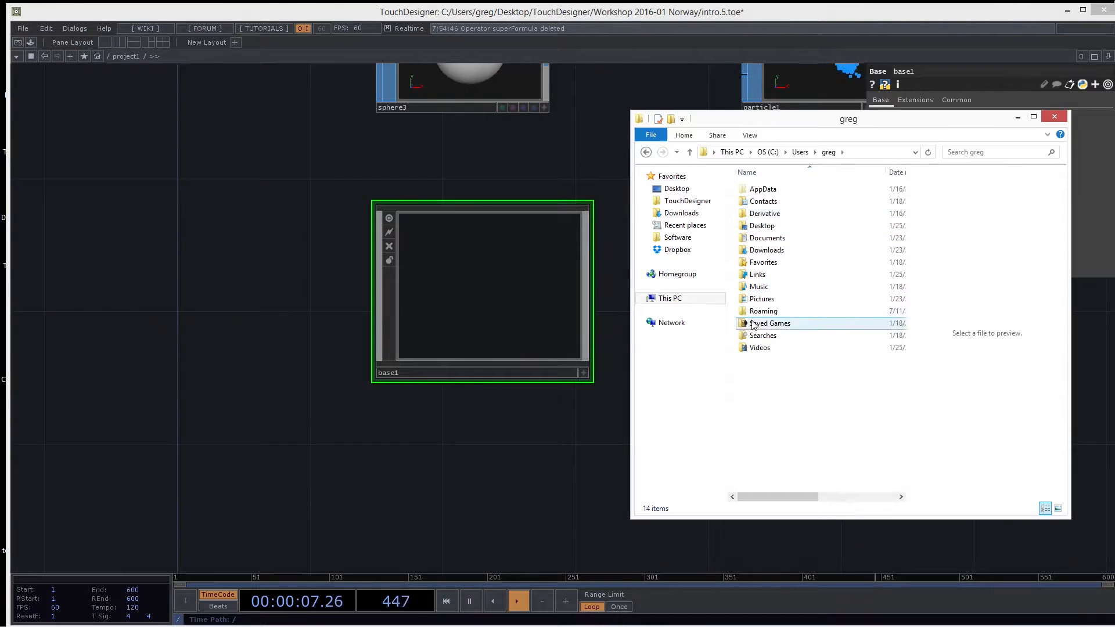
double_click(761, 214)
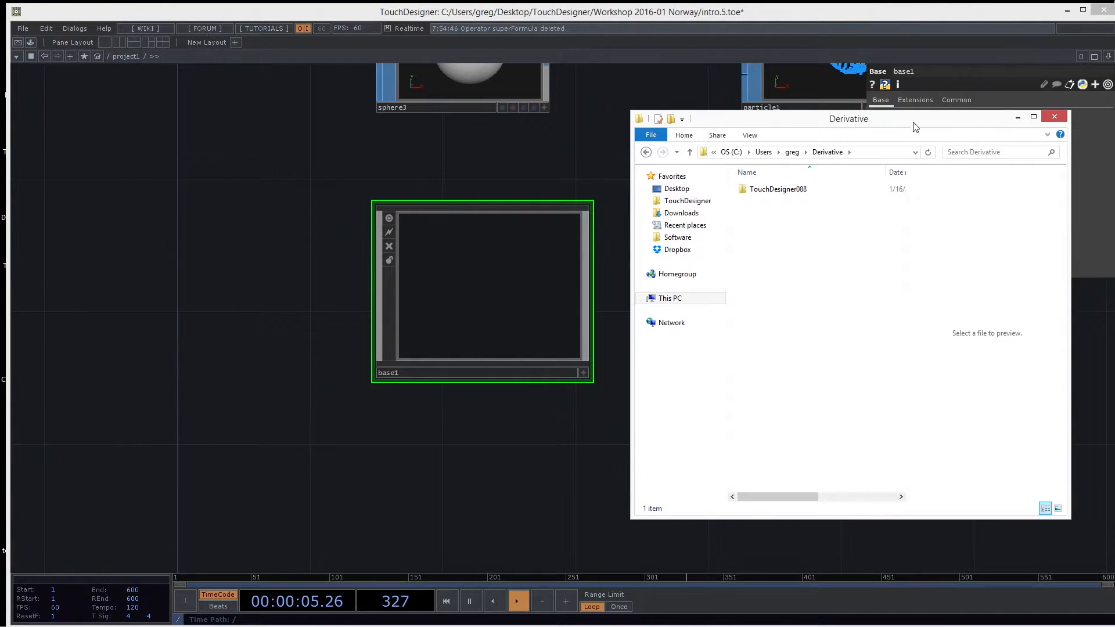
left_click(1053, 118)
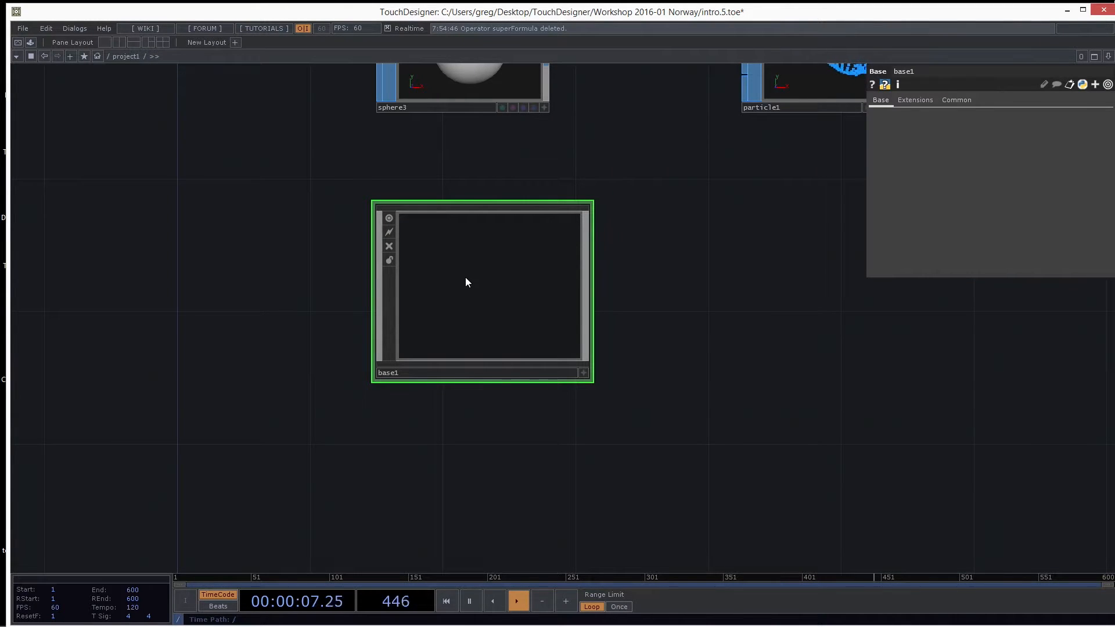
Go inside base1's network and return to project1 twice, using the network path to navigate between levels.
key("i")
left_click_drag(589, 287, 537, 295)
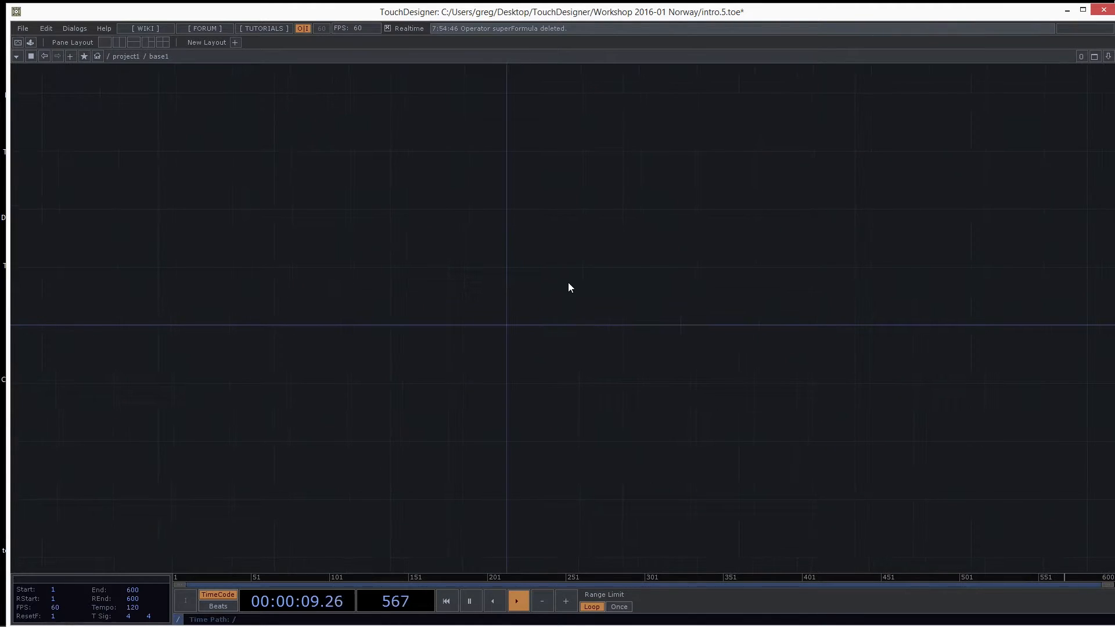
left_click_drag(574, 342, 570, 336)
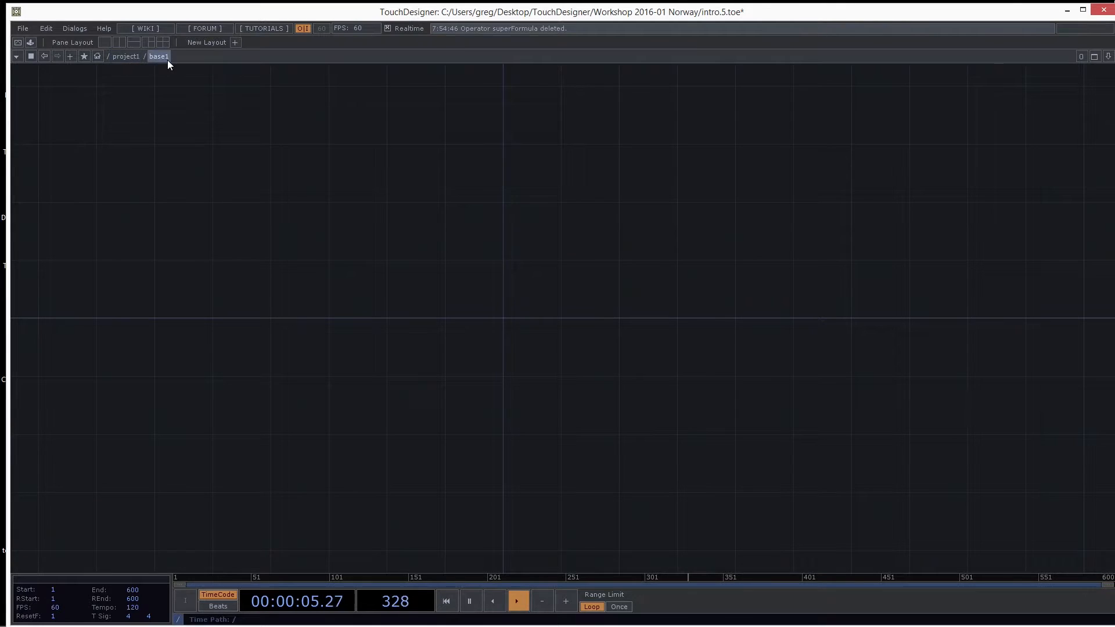
left_click(126, 57)
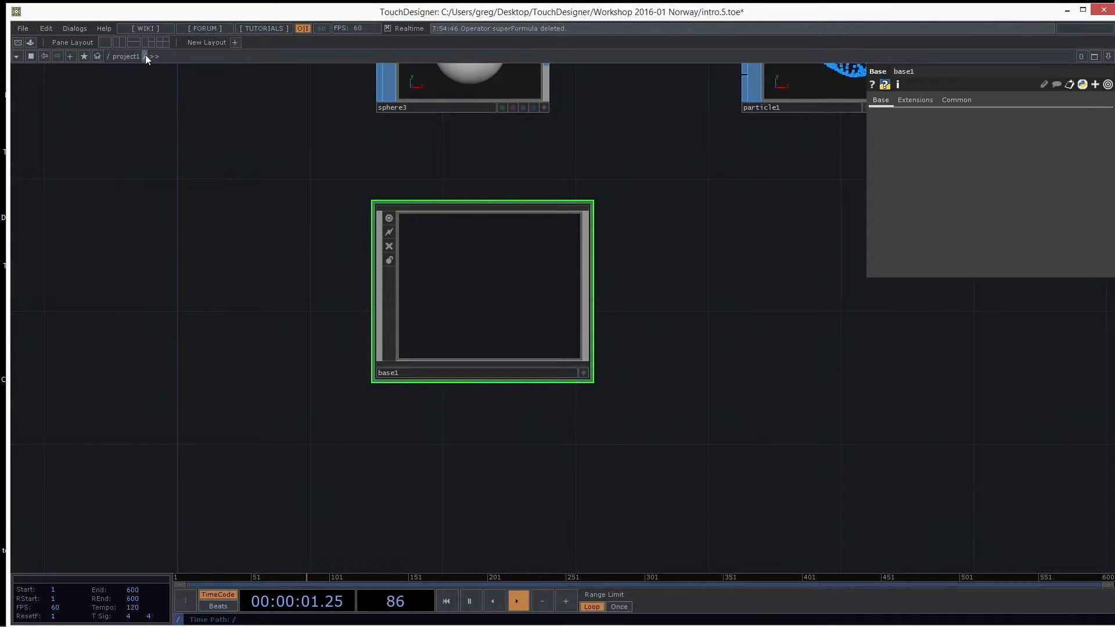
left_click(145, 57)
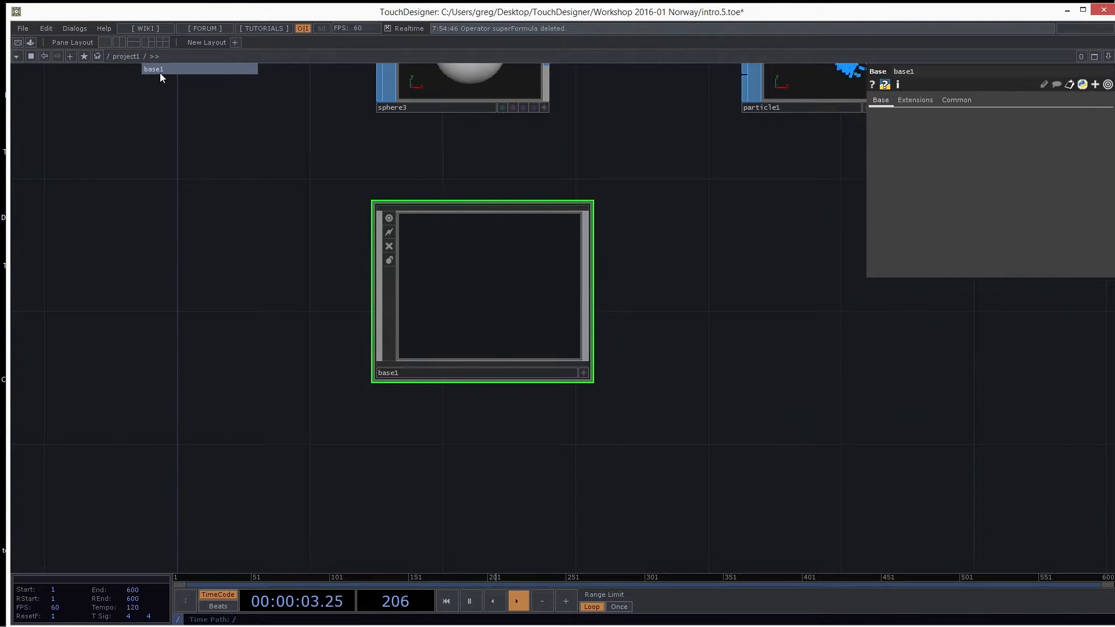
left_click(164, 70)
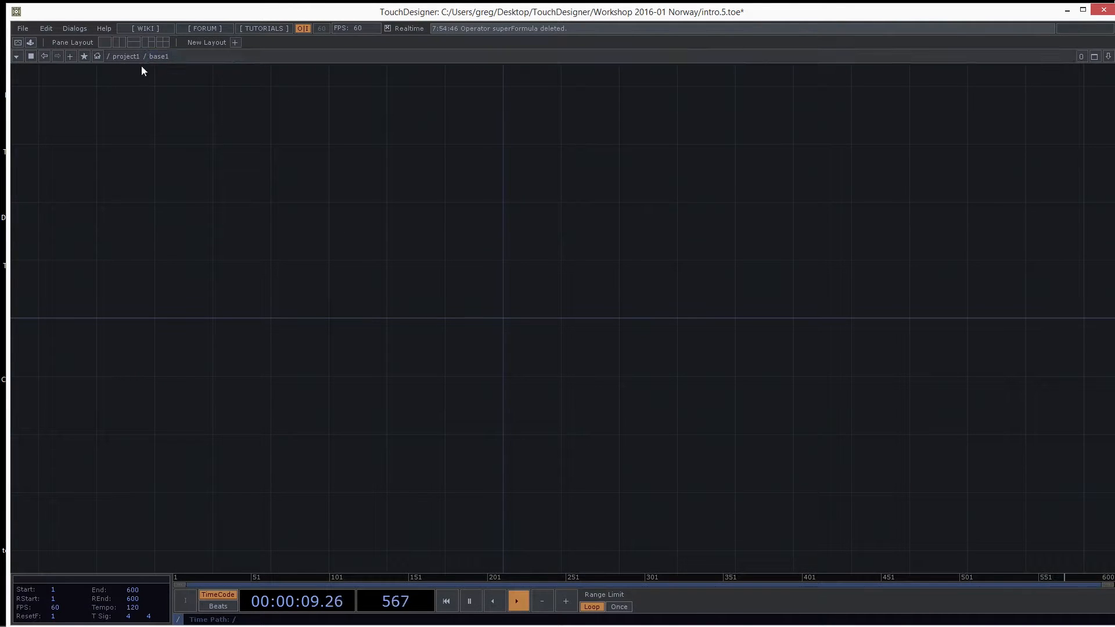
left_click(125, 57)
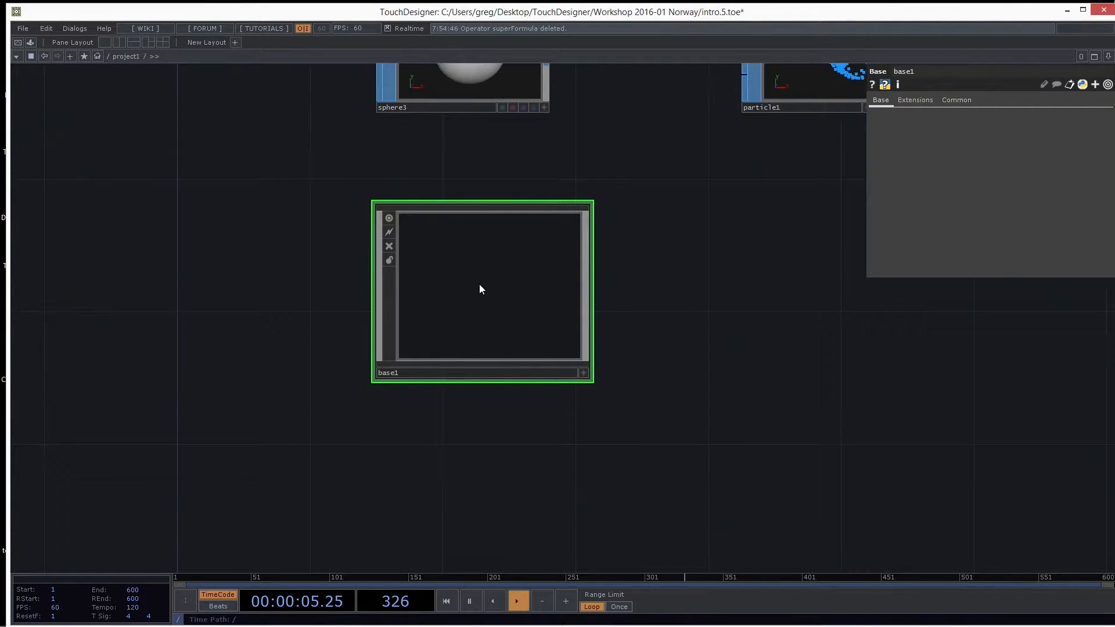
Enter the base1 component and go back up to the parent project1 network four times.
left_click_drag(680, 294, 661, 283)
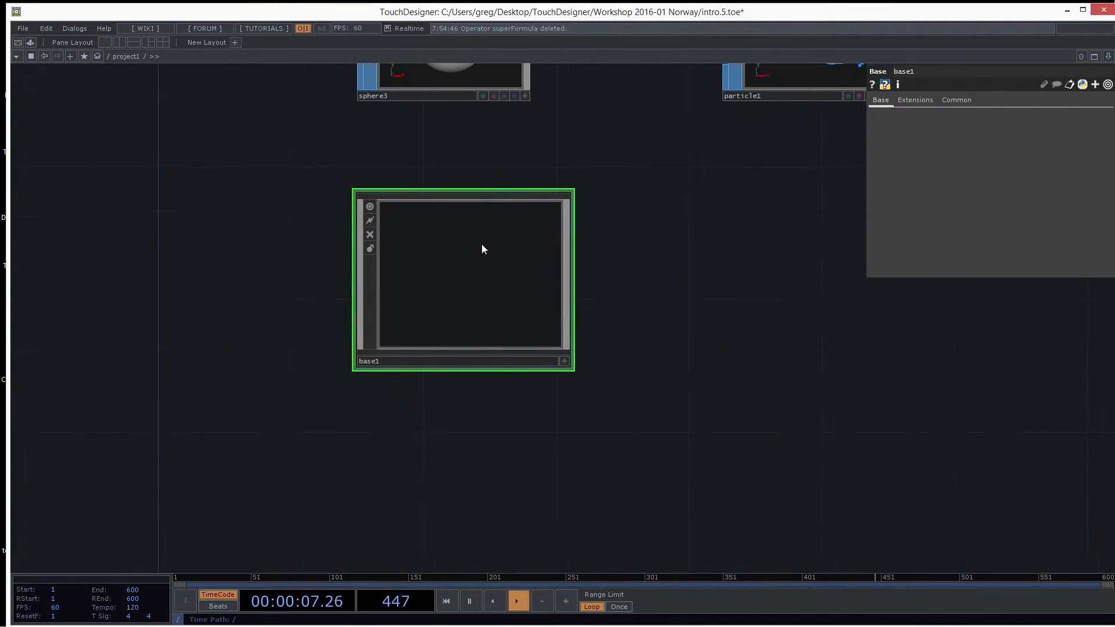
left_click_drag(629, 236, 461, 358)
double_click(483, 246)
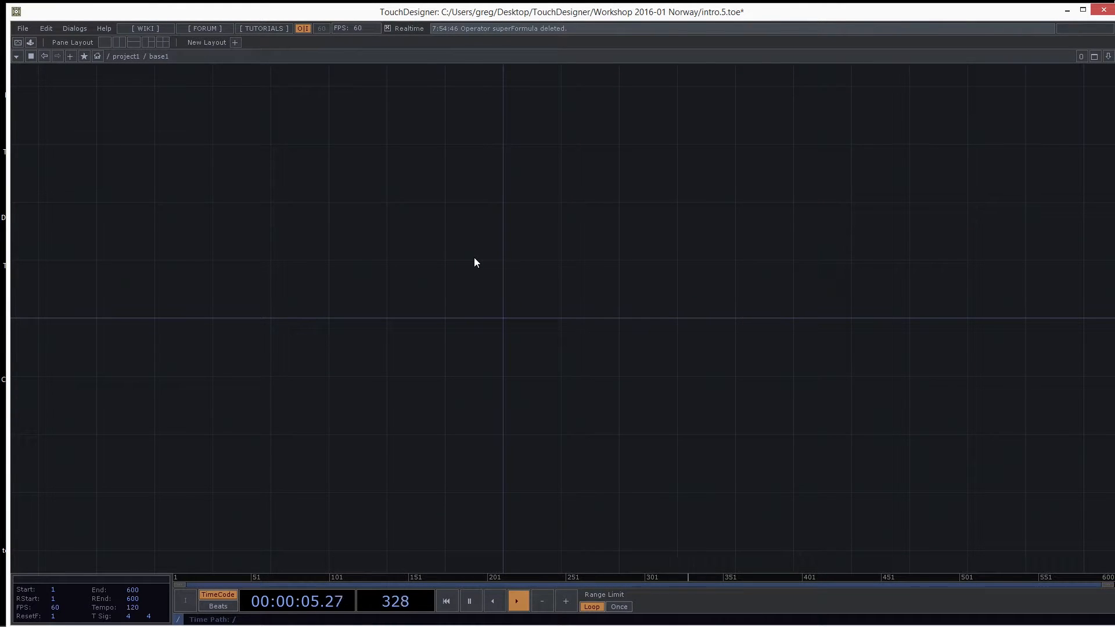
key("u")
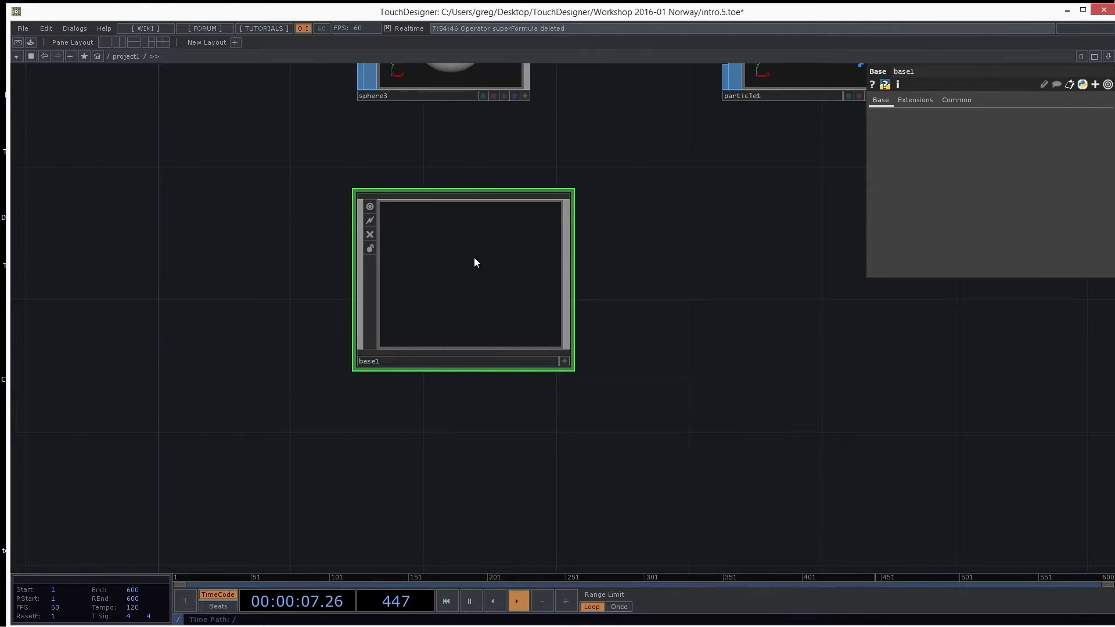
key("i")
key("u")
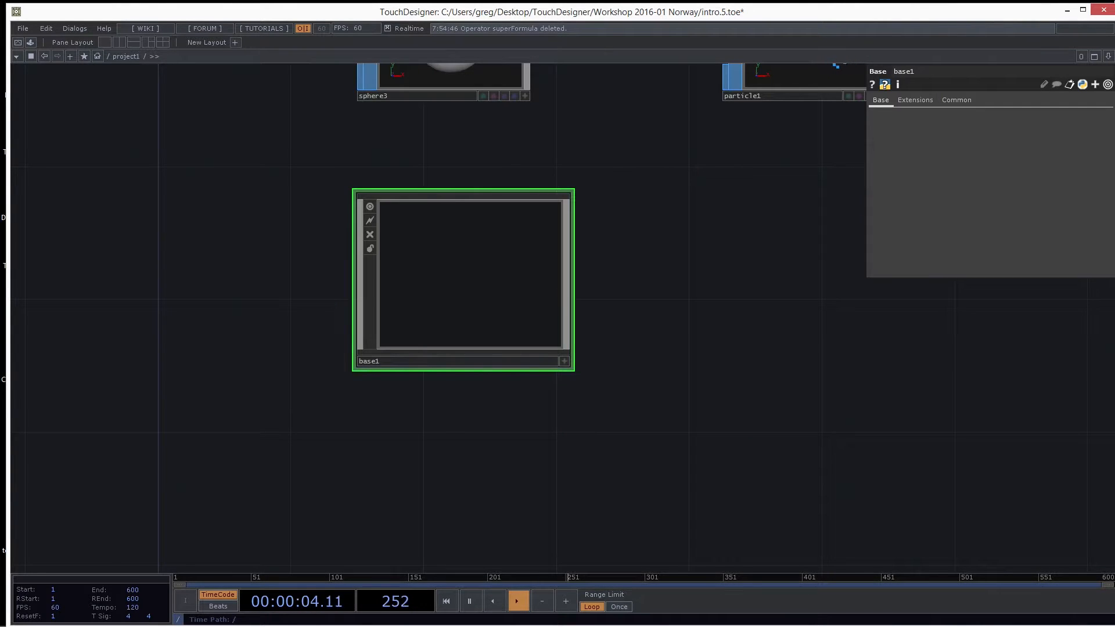
key("i")
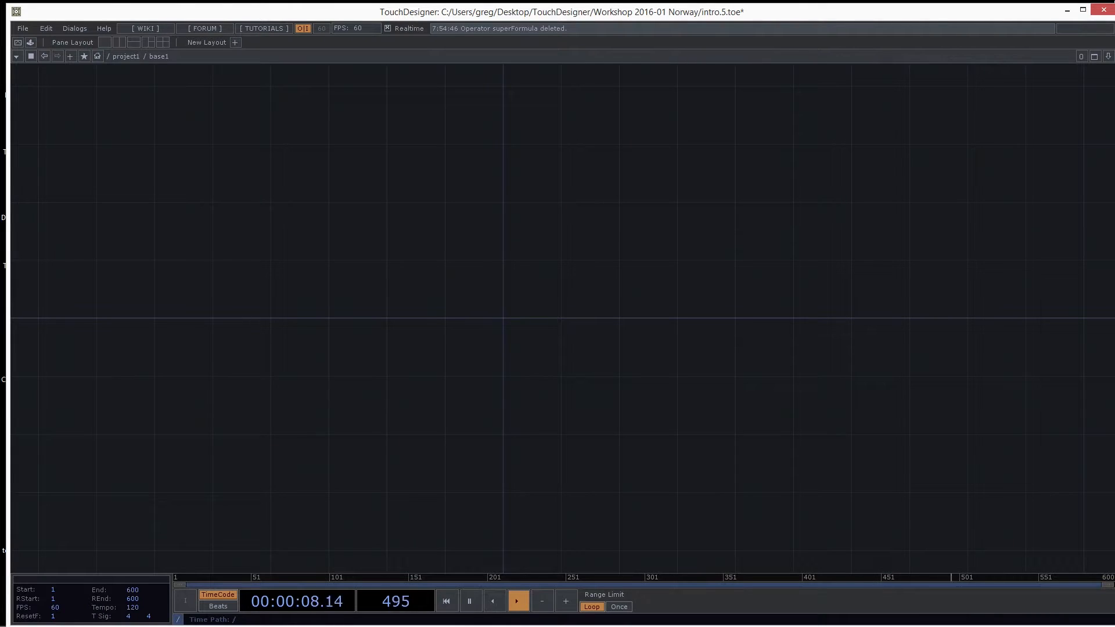
key("u")
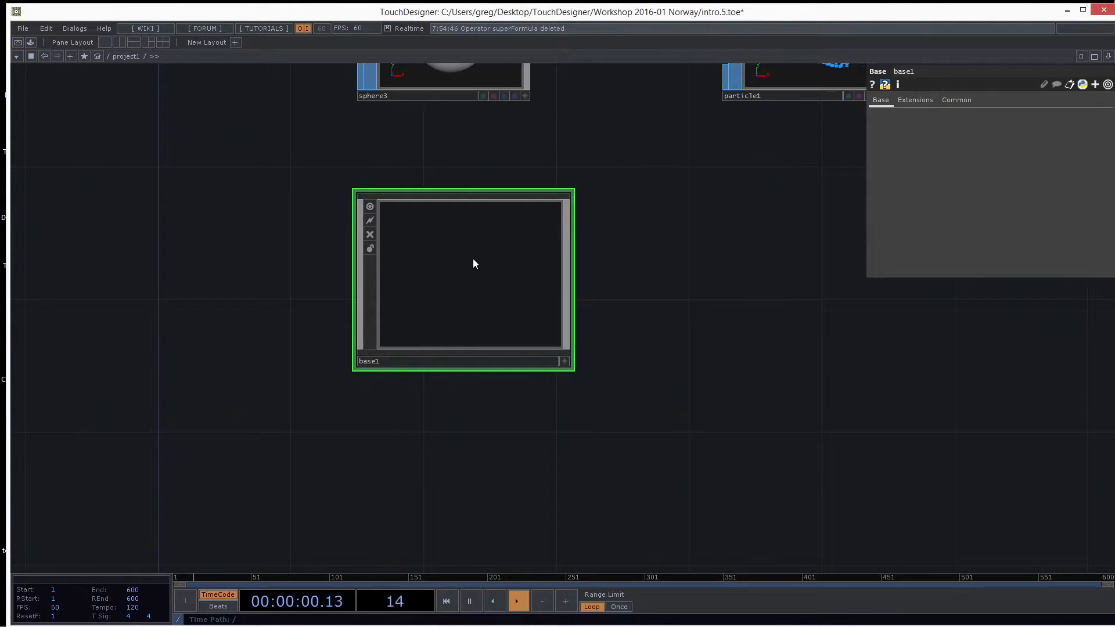
key("i")
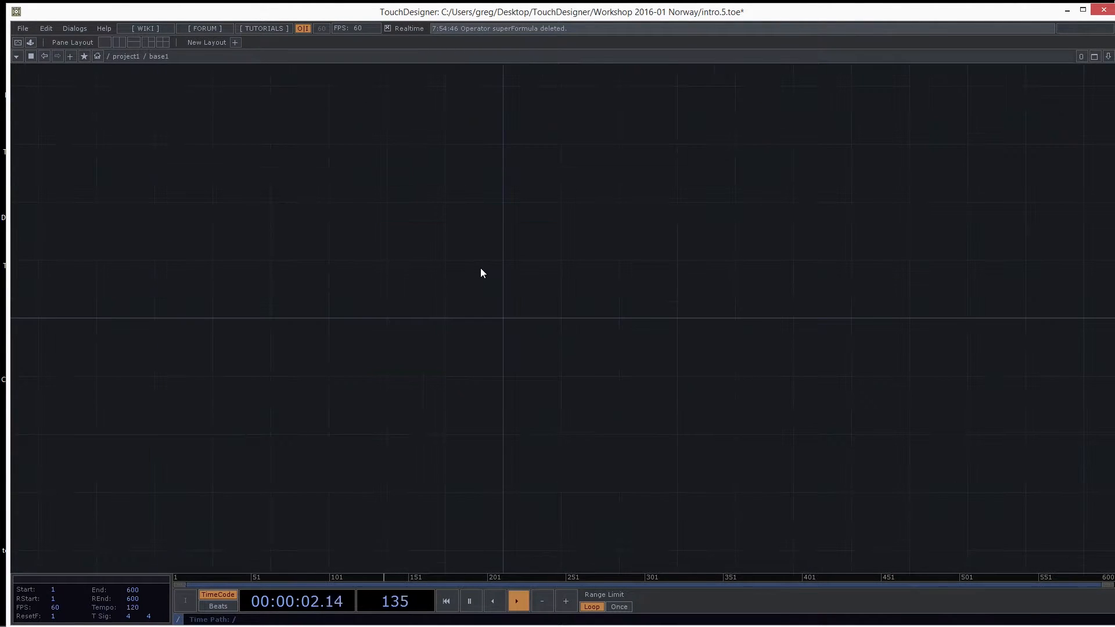
key("u")
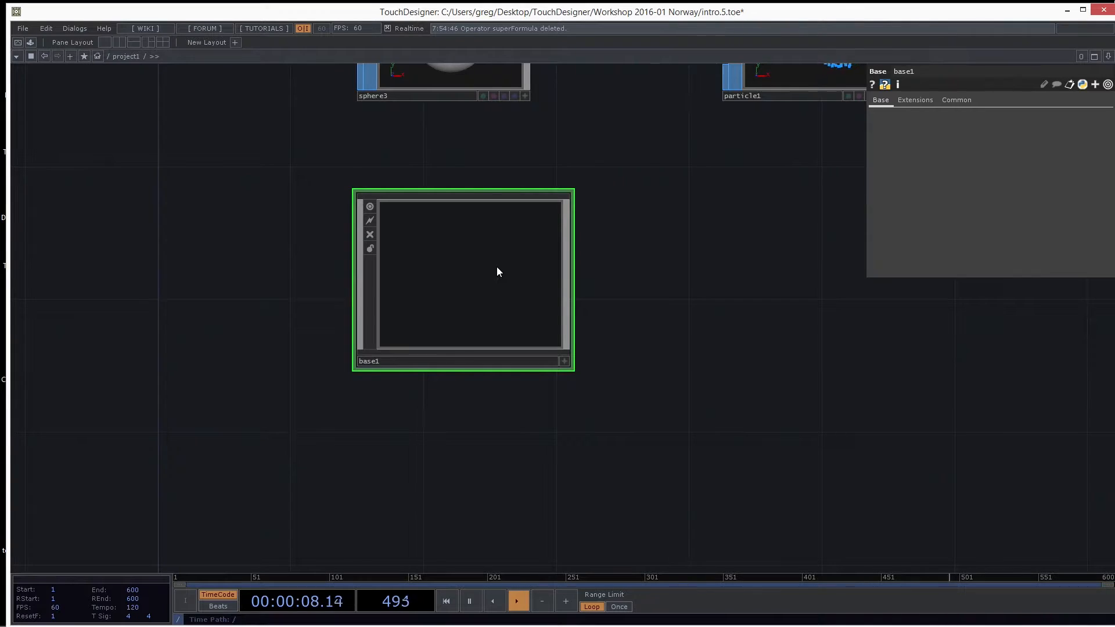
Zoom into base1 until its inner network opens, and zoom back out to the project1 network.
left_click_drag(778, 338, 818, 365)
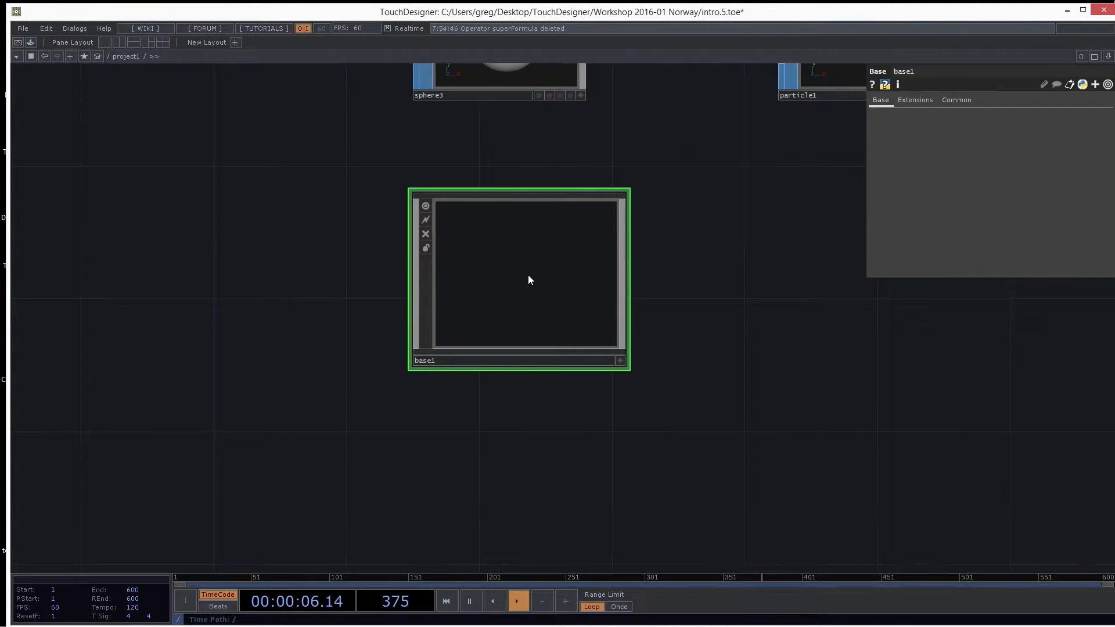
scroll(528, 278, "up", 6)
left_click_drag(527, 277, 558, 338)
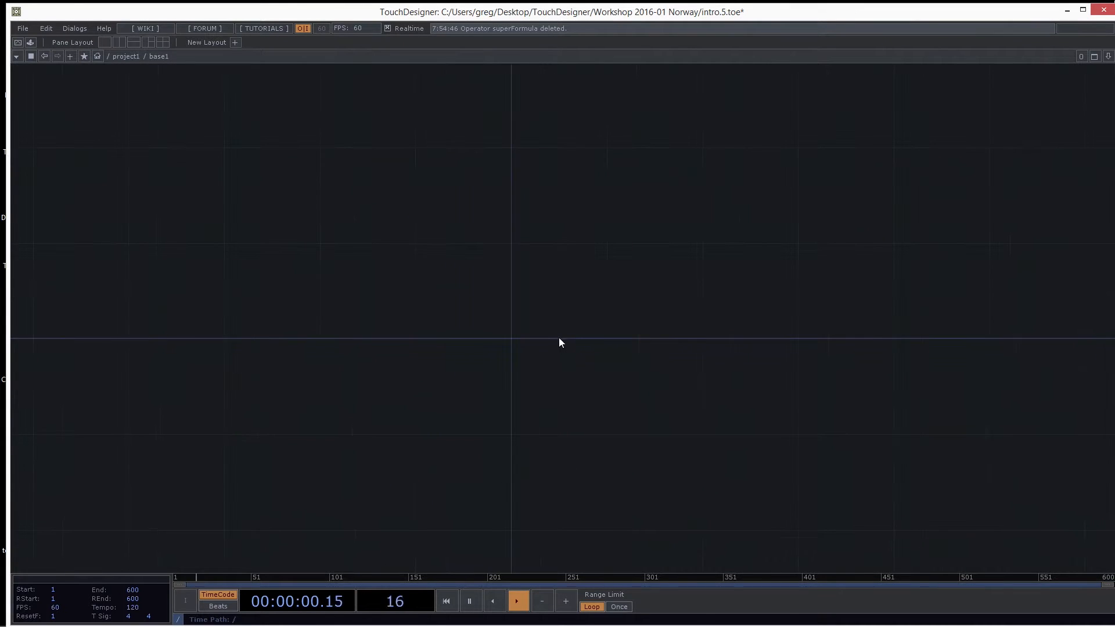
scroll(551, 347, "down", 5)
scroll(548, 348, "down", 8)
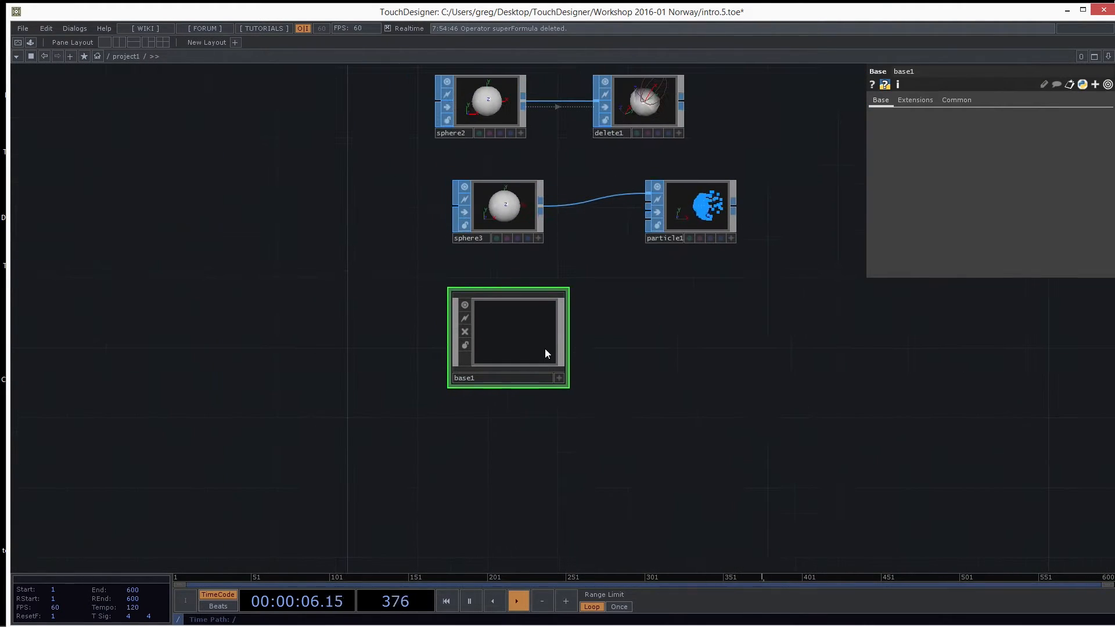
left_click_drag(691, 378, 645, 382)
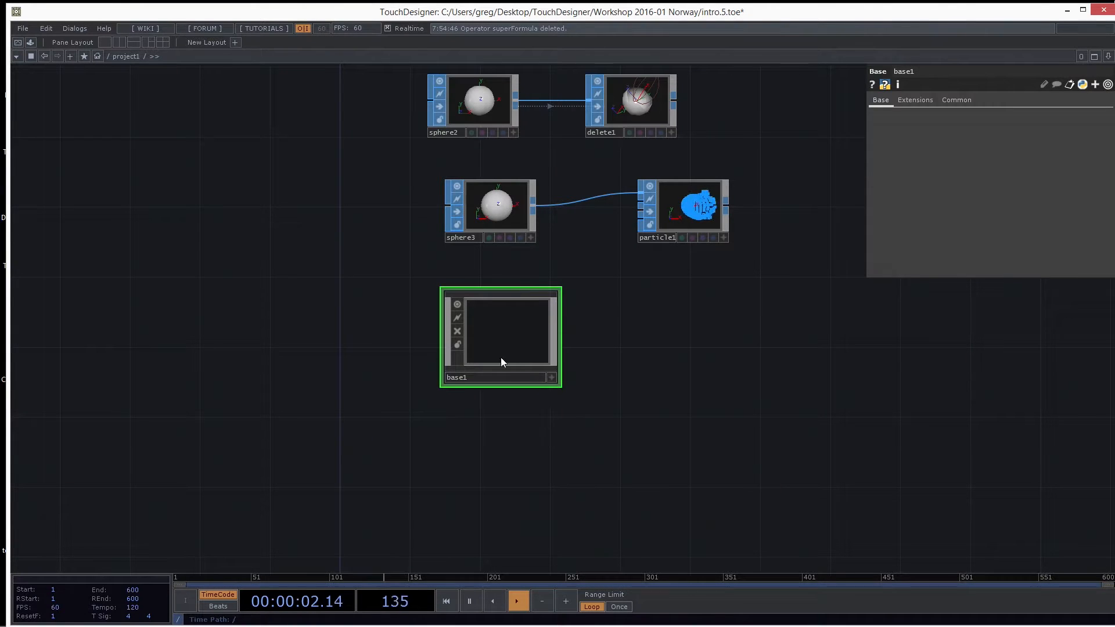
Go up from project1 to the root network and inspect its local, ui and sys components.
left_click_drag(315, 304, 297, 303)
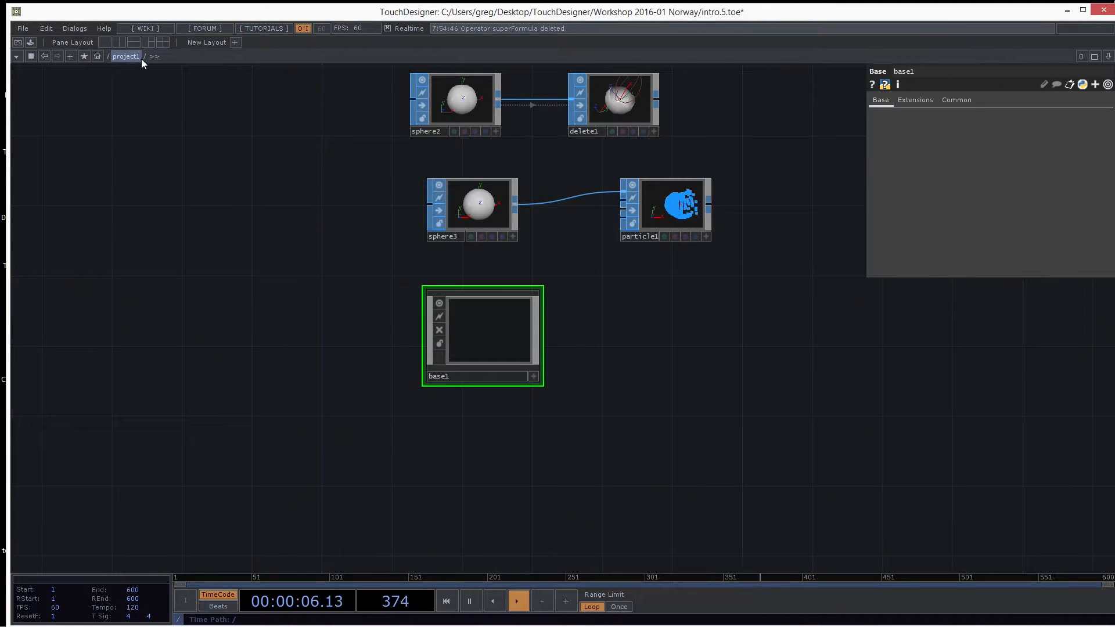
left_click(98, 56)
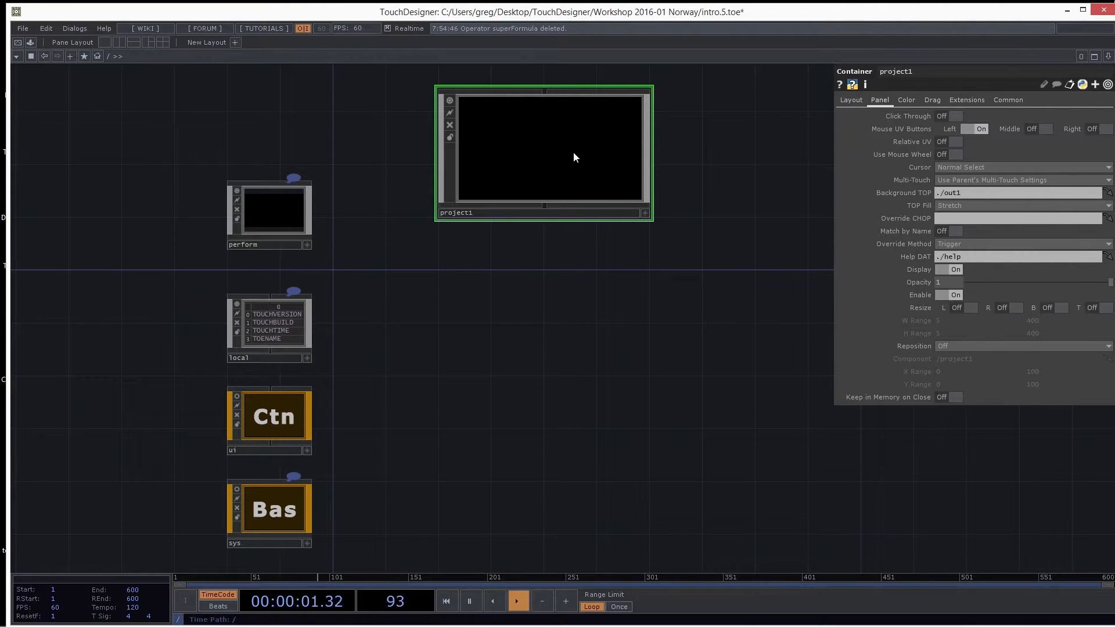
left_click(274, 329)
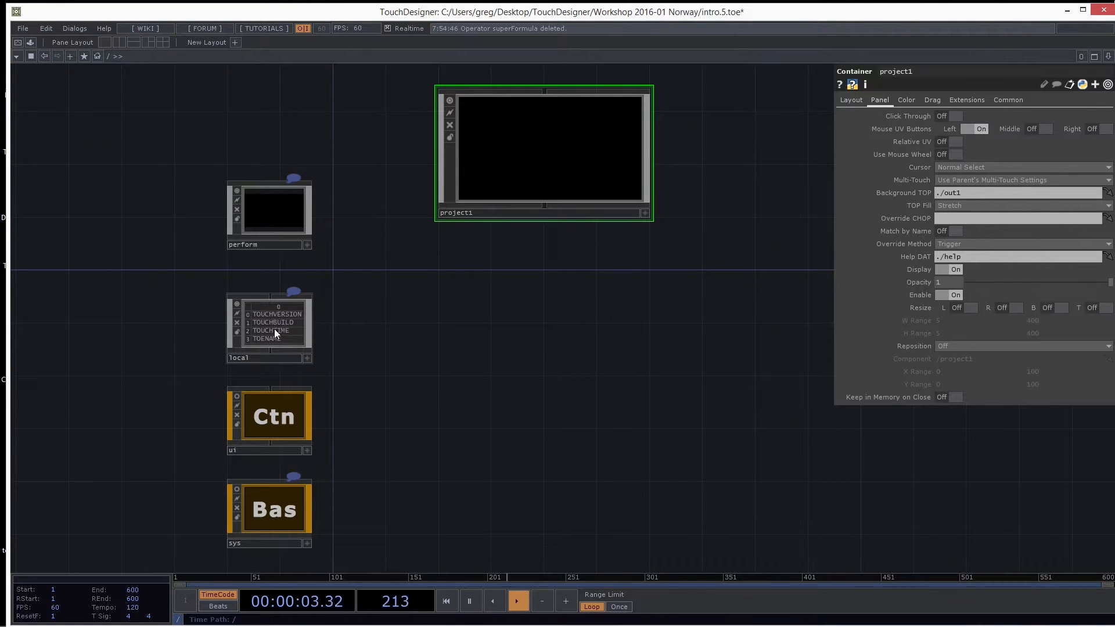
left_click(273, 413)
left_click(280, 511)
left_click(273, 415)
left_click(272, 345)
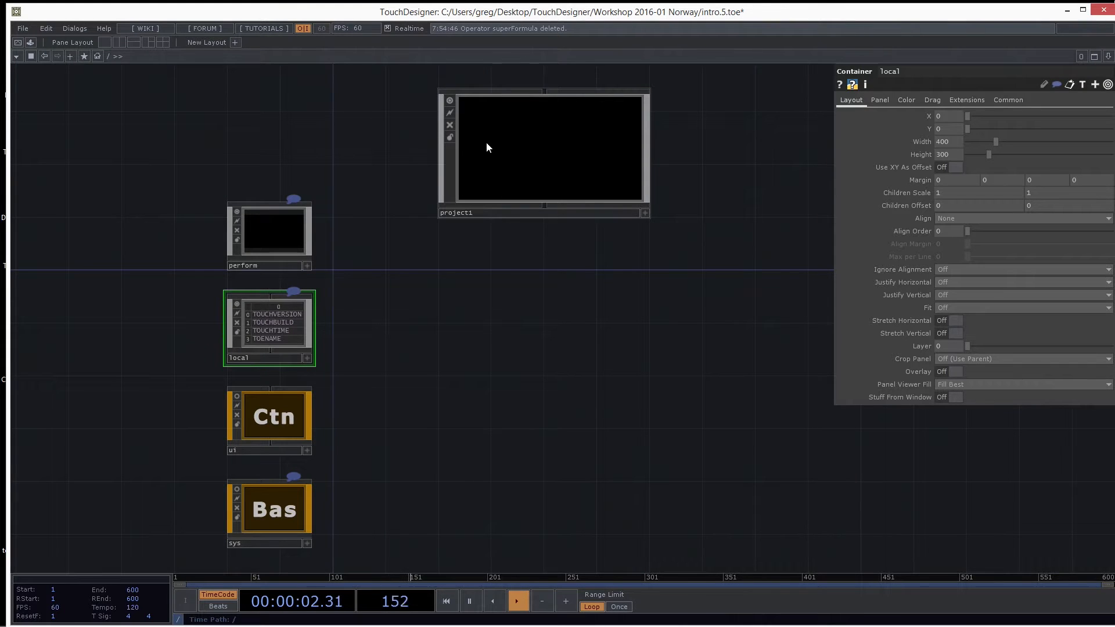
Move project1 lower in the root network, and inside project1 shift base1 down and to the right.
left_click_drag(533, 165, 539, 213)
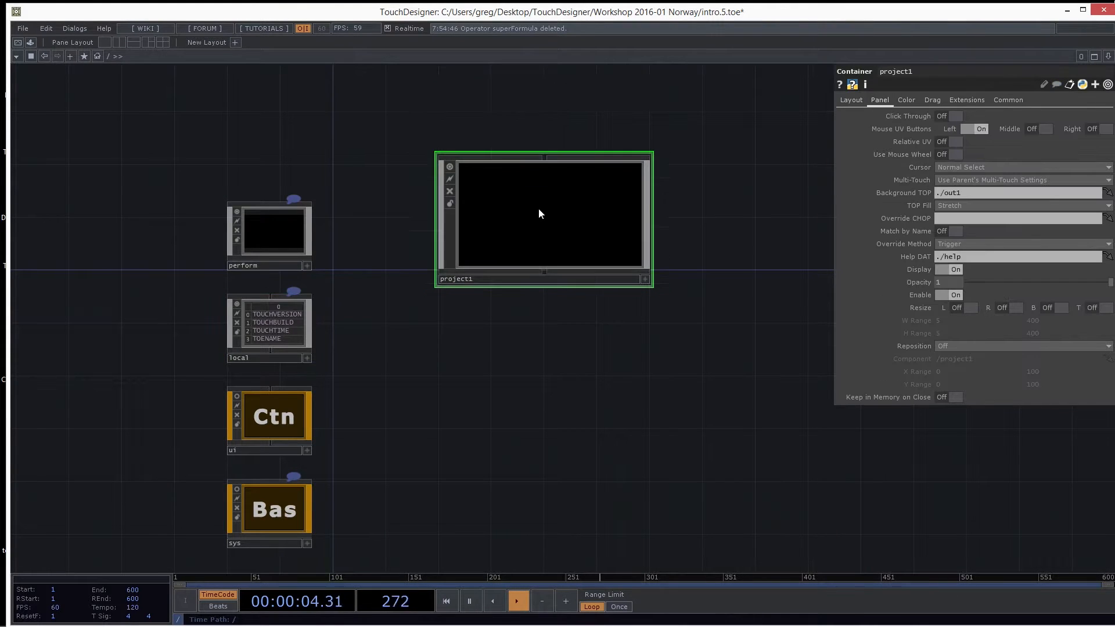
double_click(538, 214)
left_click_drag(476, 333, 535, 382)
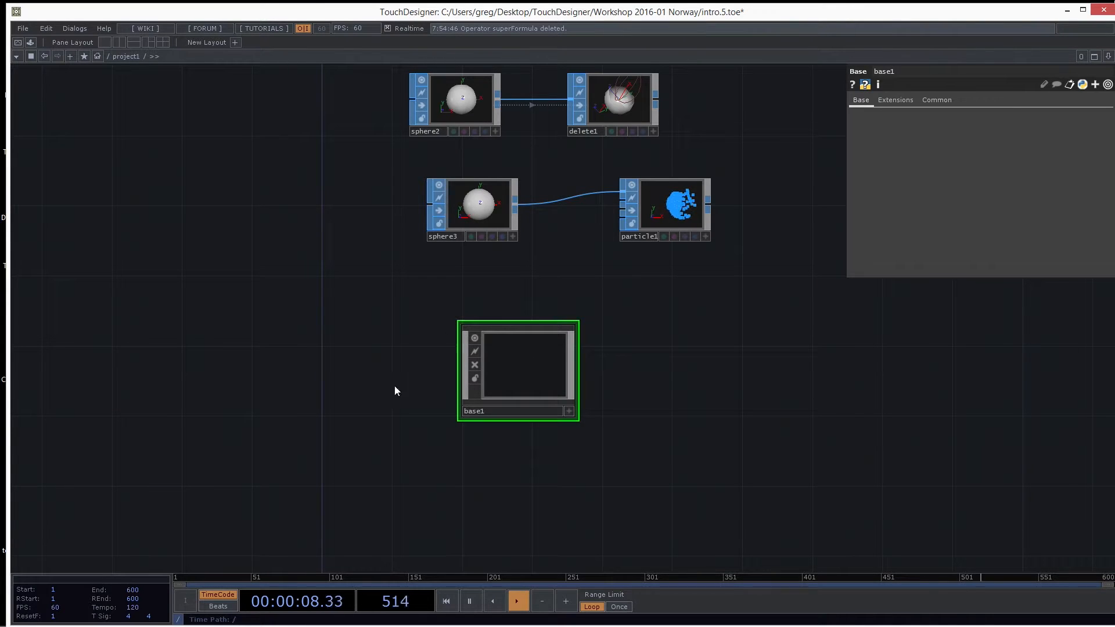
Add a Movie File In TOP to the left of base1 in project1.
key("Tab")
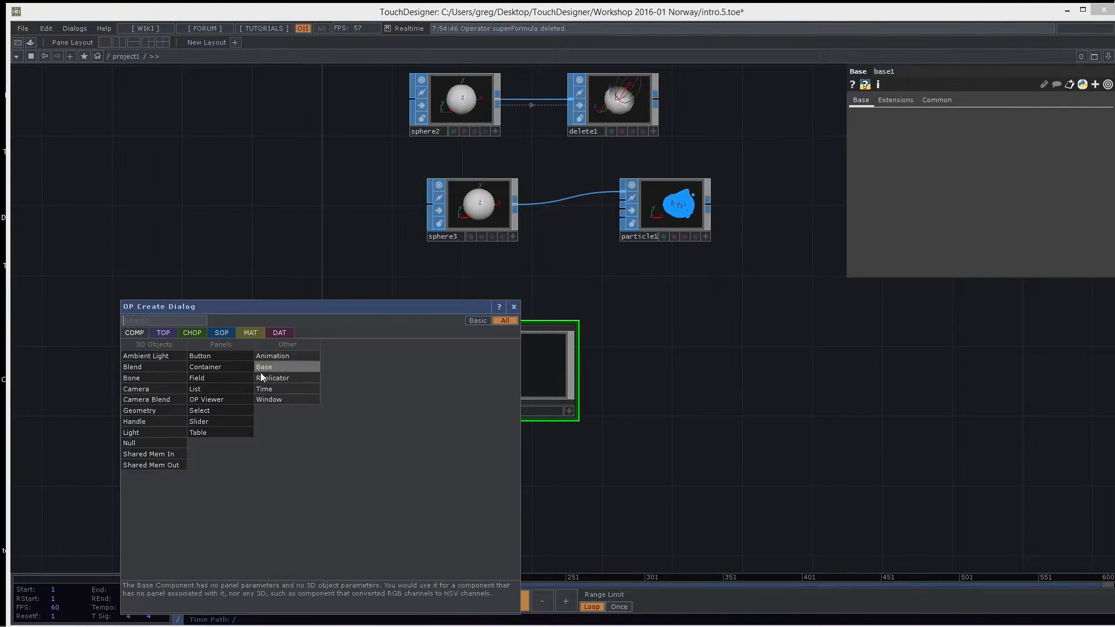
left_click(164, 334)
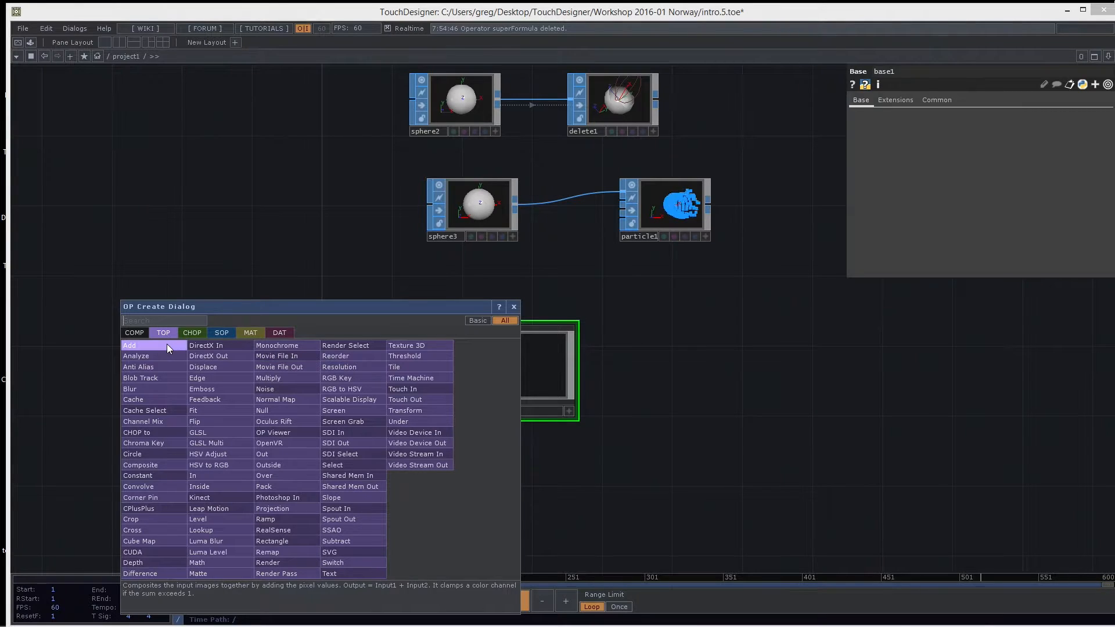
left_click(284, 357)
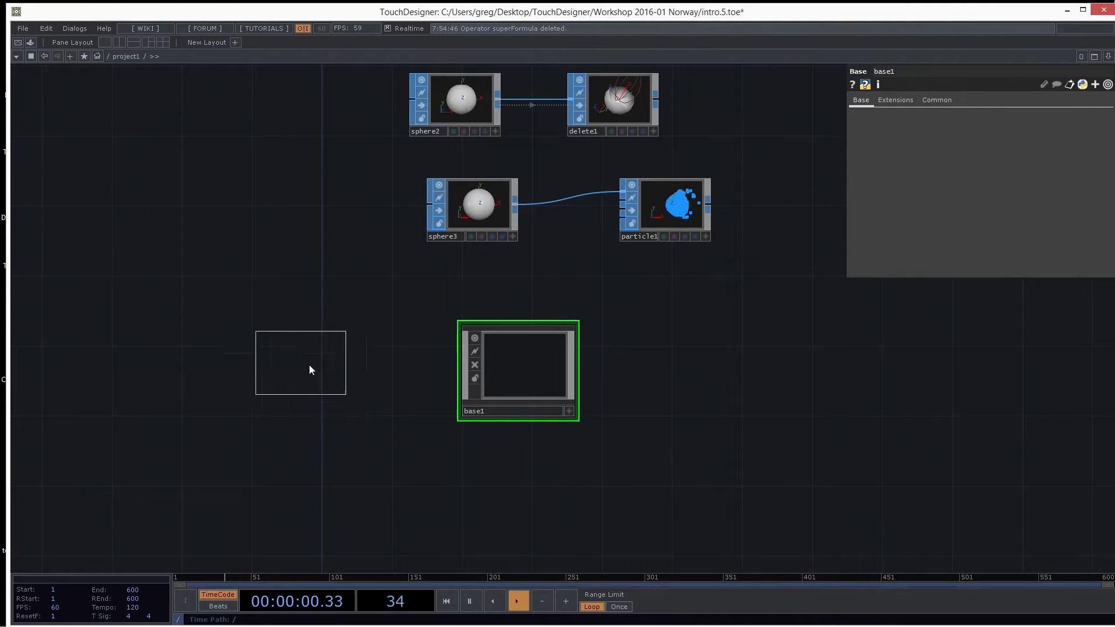
left_click(352, 383)
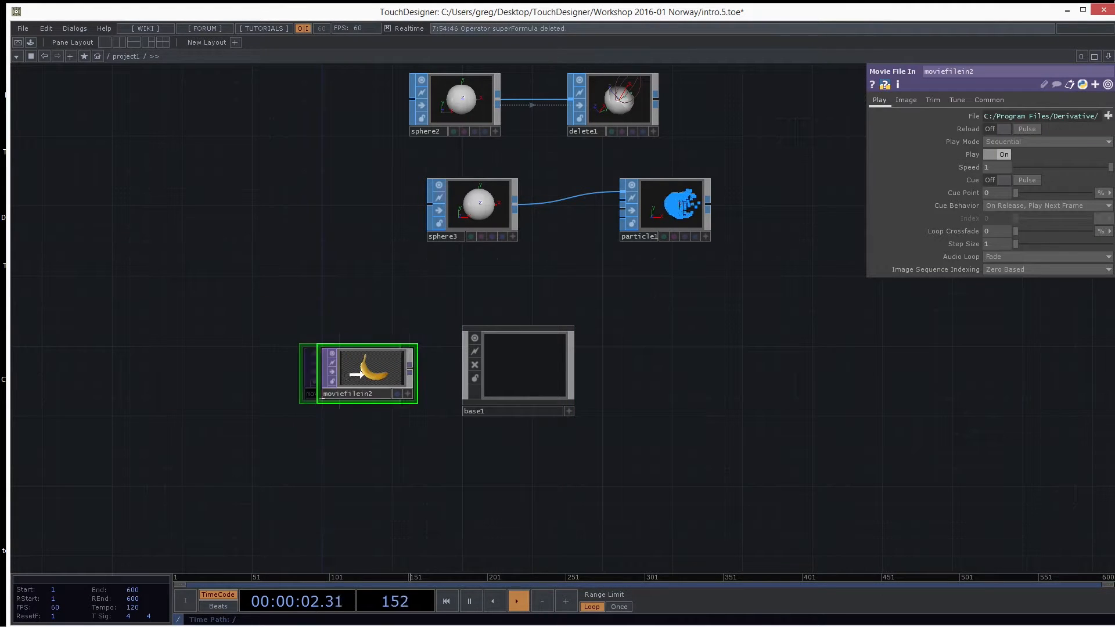
scroll(393, 421, "up", 2)
scroll(393, 421, "up", 1)
left_click_drag(493, 353, 418, 363)
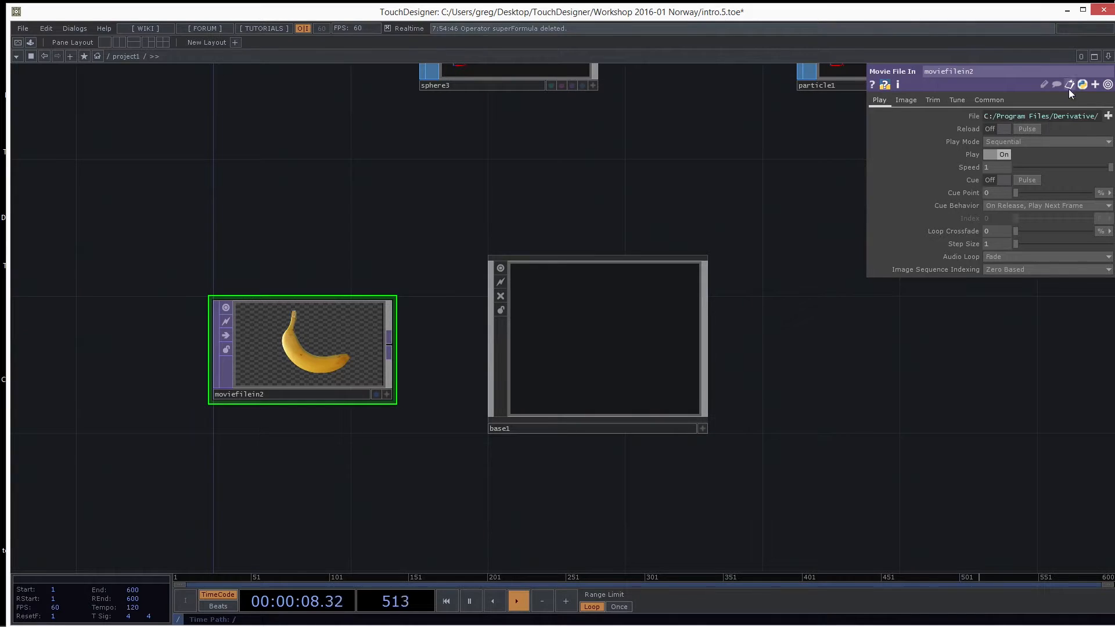
Load fireworks.mov from the Workshop 2016-01 Norway/Media/Beeple folder into the Movie File In TOP.
left_click(1108, 116)
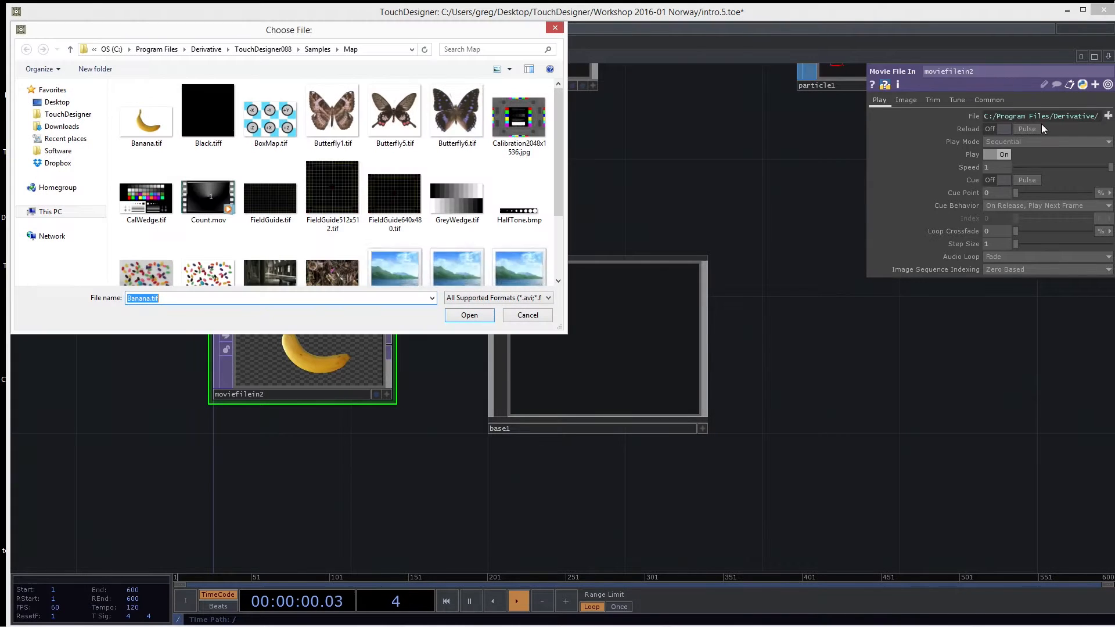
left_click(68, 115)
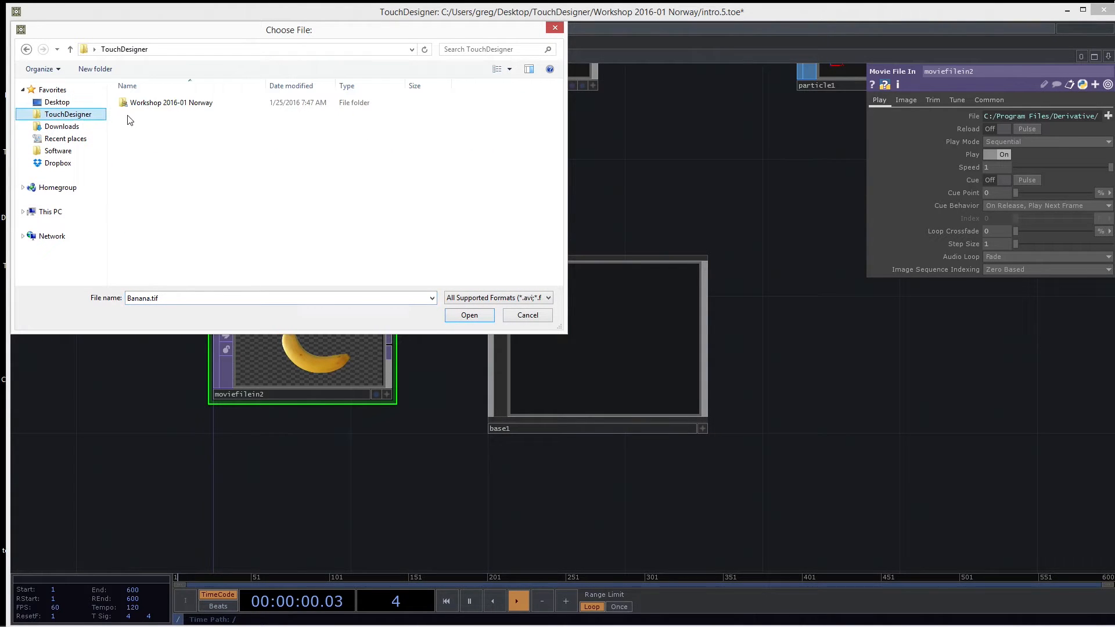
double_click(139, 104)
double_click(150, 165)
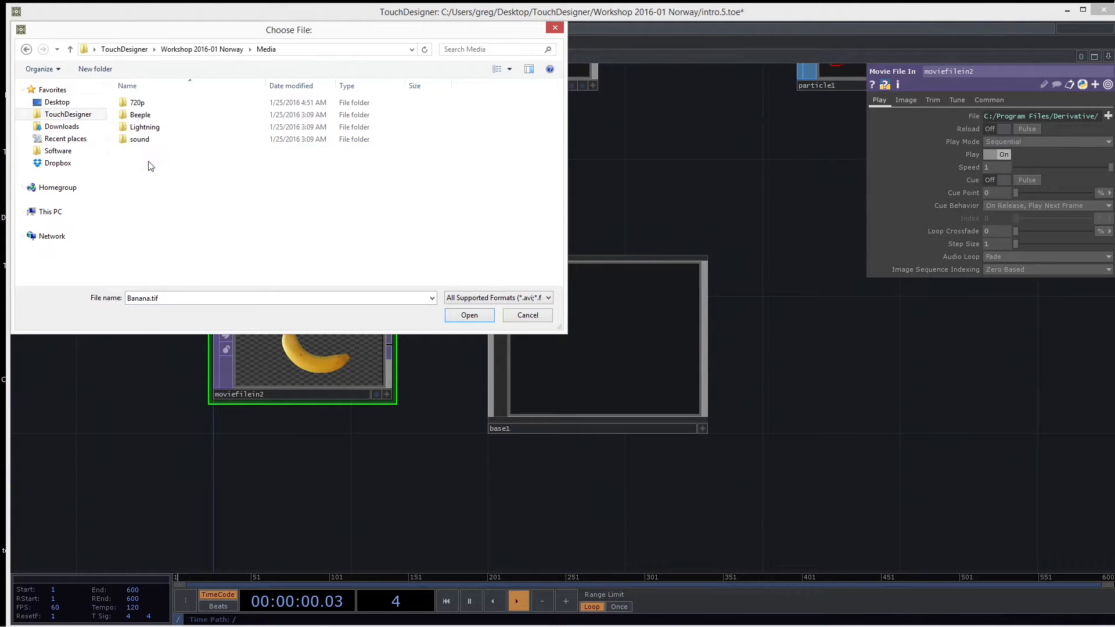
double_click(139, 114)
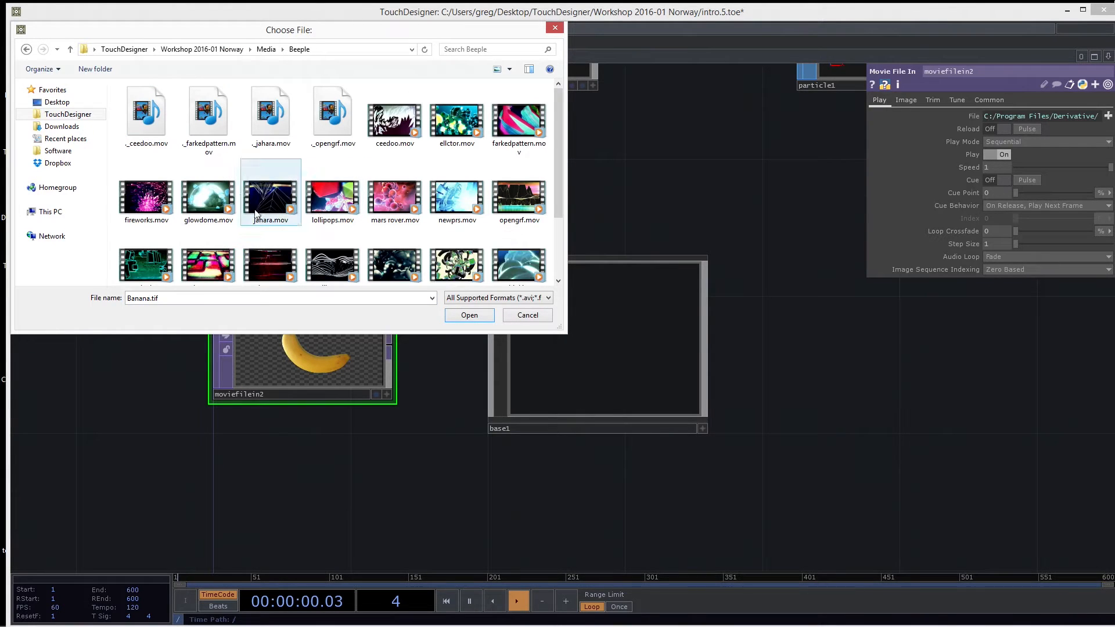
left_click(146, 198)
left_click(467, 315)
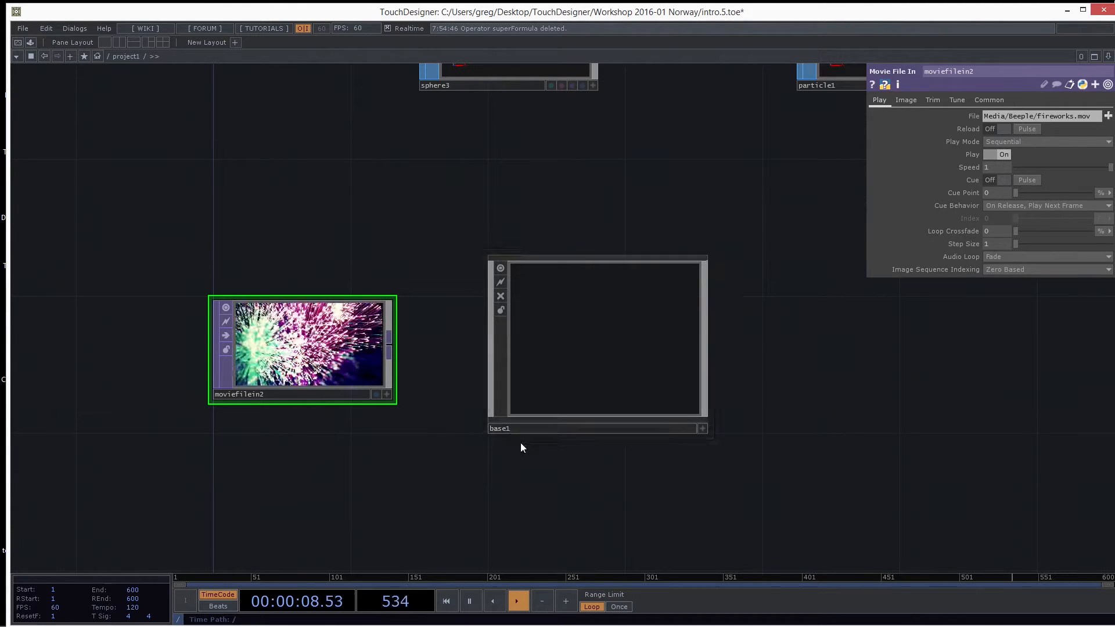
Rename the base1 component to edgefx.
left_click(510, 428)
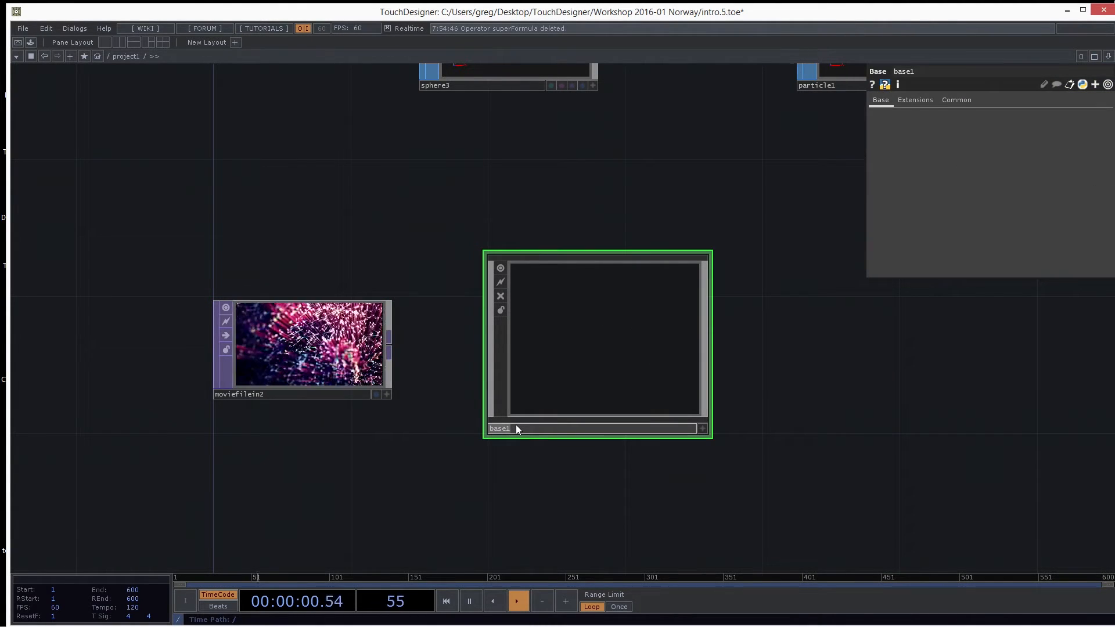
type("edgefx")
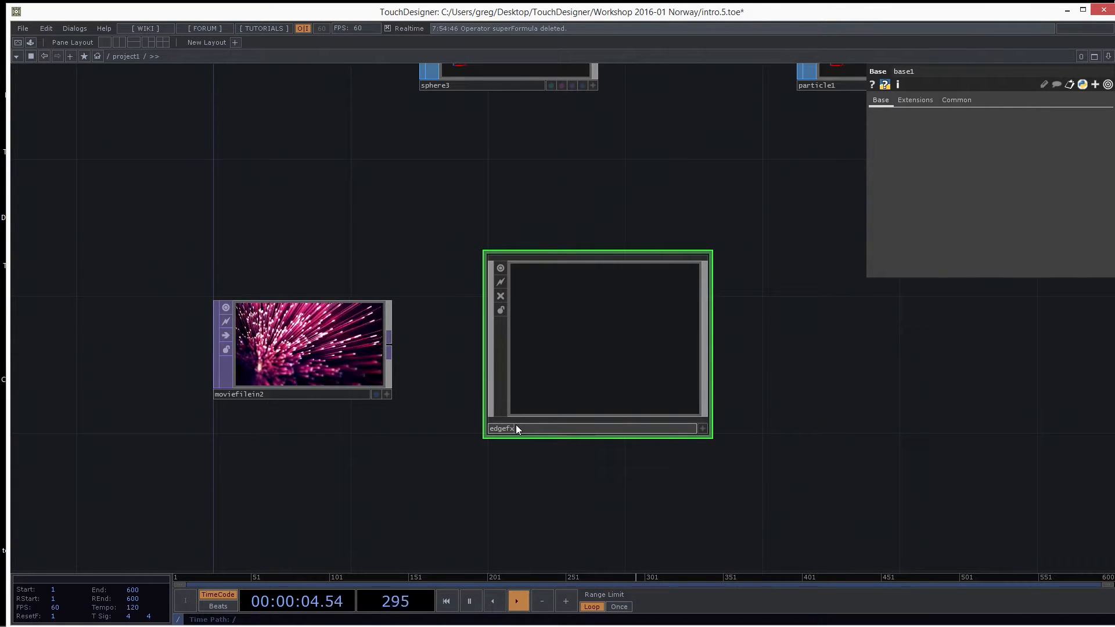
key("Return")
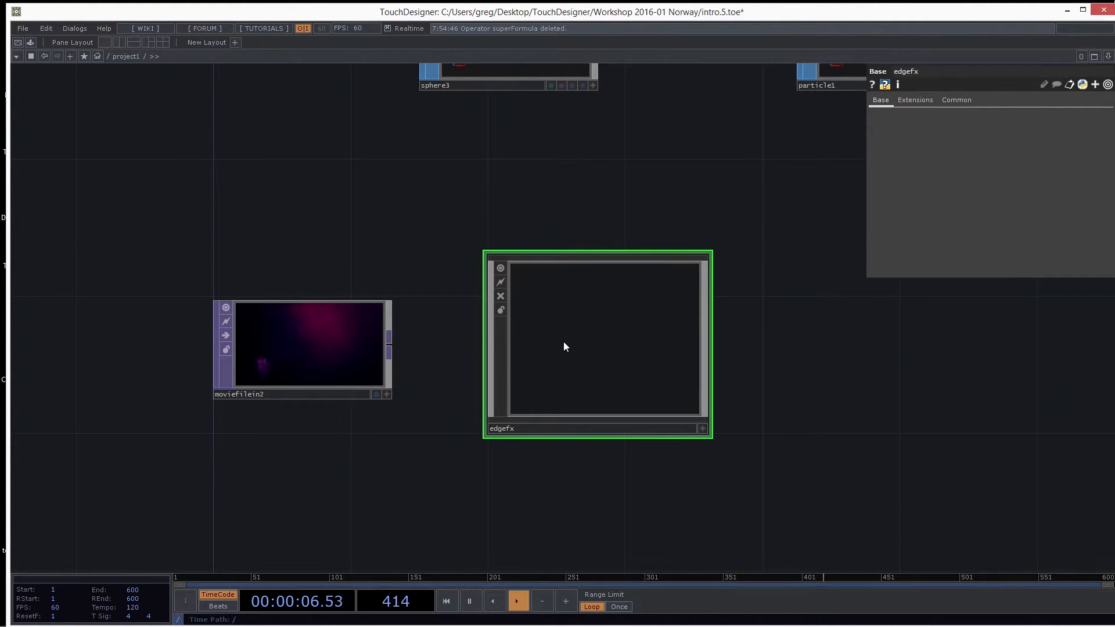
Go inside the empty edgefx network and place an In TOP there.
scroll(575, 341, "up", 1)
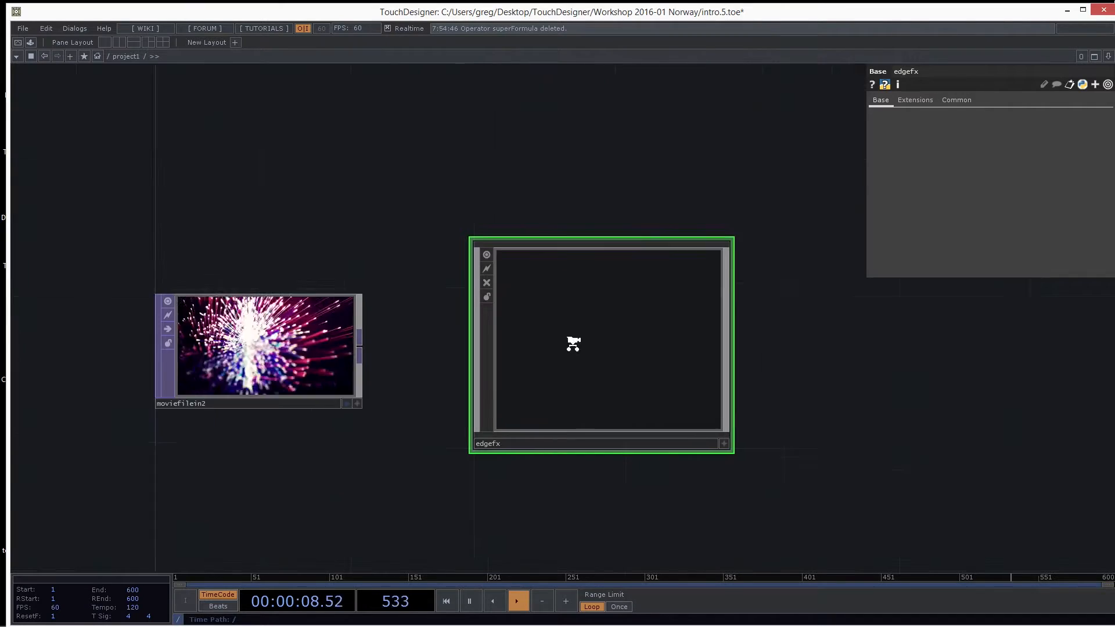
scroll(573, 343, "up", 3)
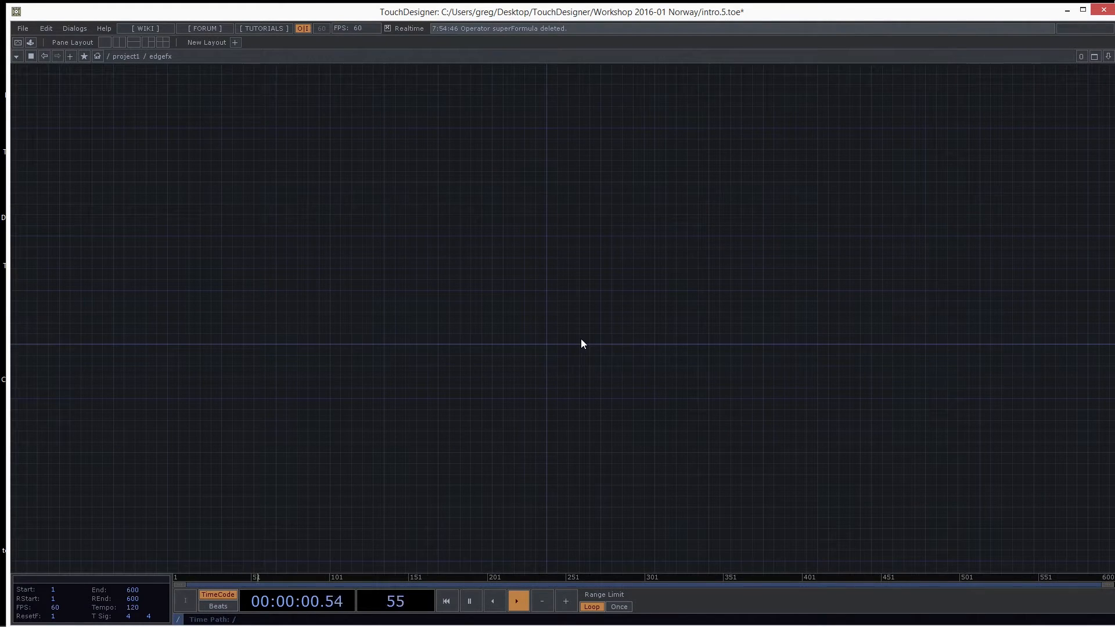
left_click_drag(580, 343, 466, 334)
mouse_move(465, 335)
middle_mouse_down()
mouse_move(445, 286)
mouse_move(475, 368)
mouse_move(454, 336)
middle_mouse_up()
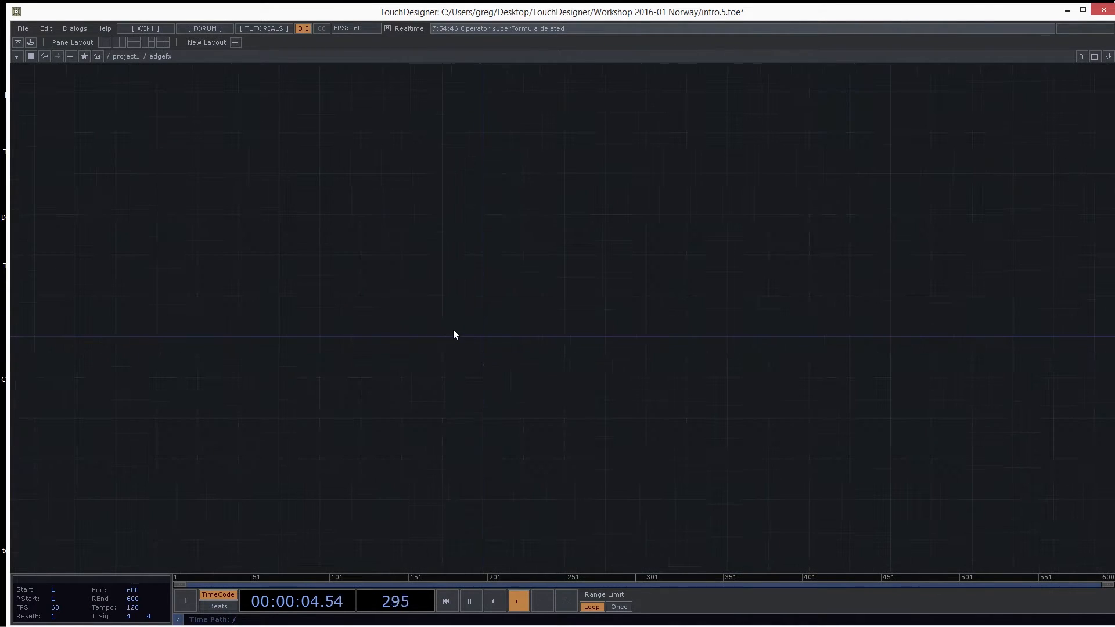
left_click_drag(513, 354, 594, 337)
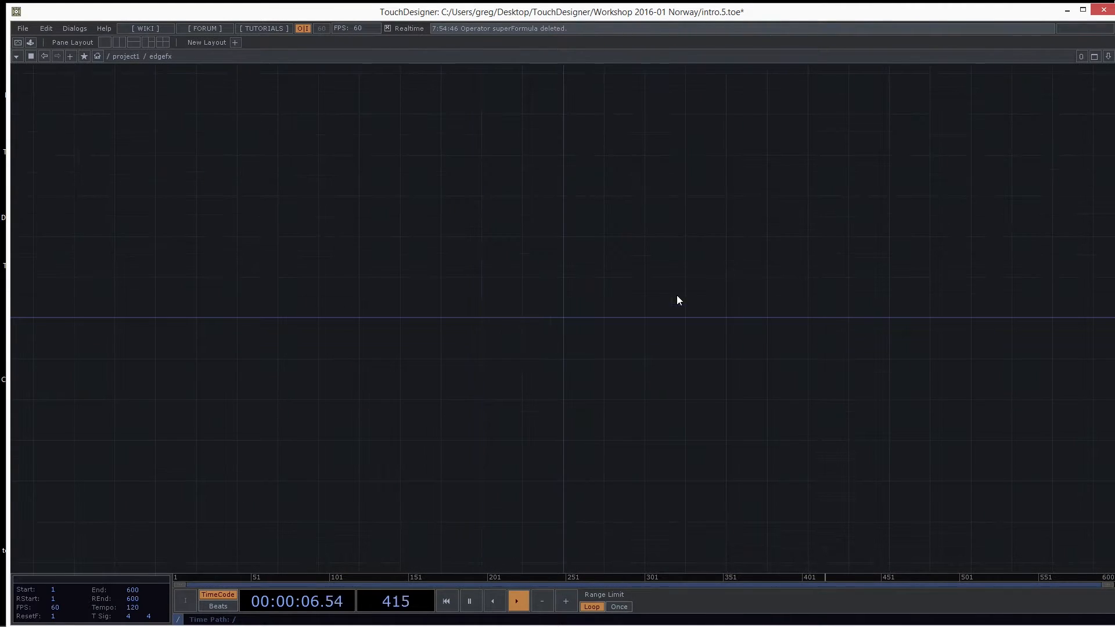
key("Tab")
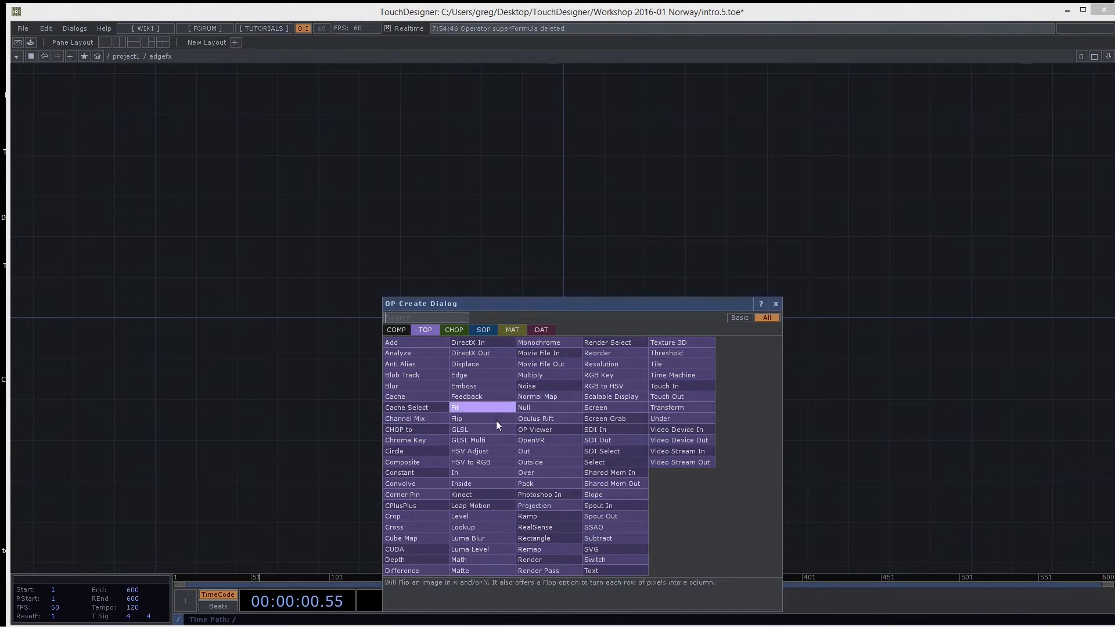
left_click(469, 474)
left_click(428, 290)
scroll(428, 293, "up", 5)
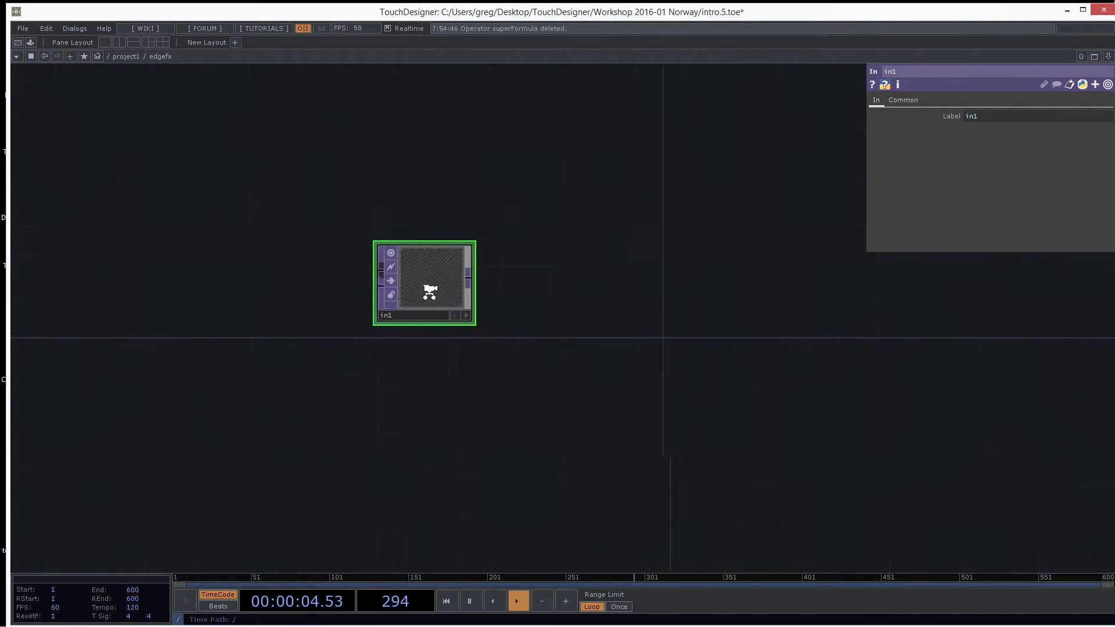
left_click_drag(552, 328, 700, 347)
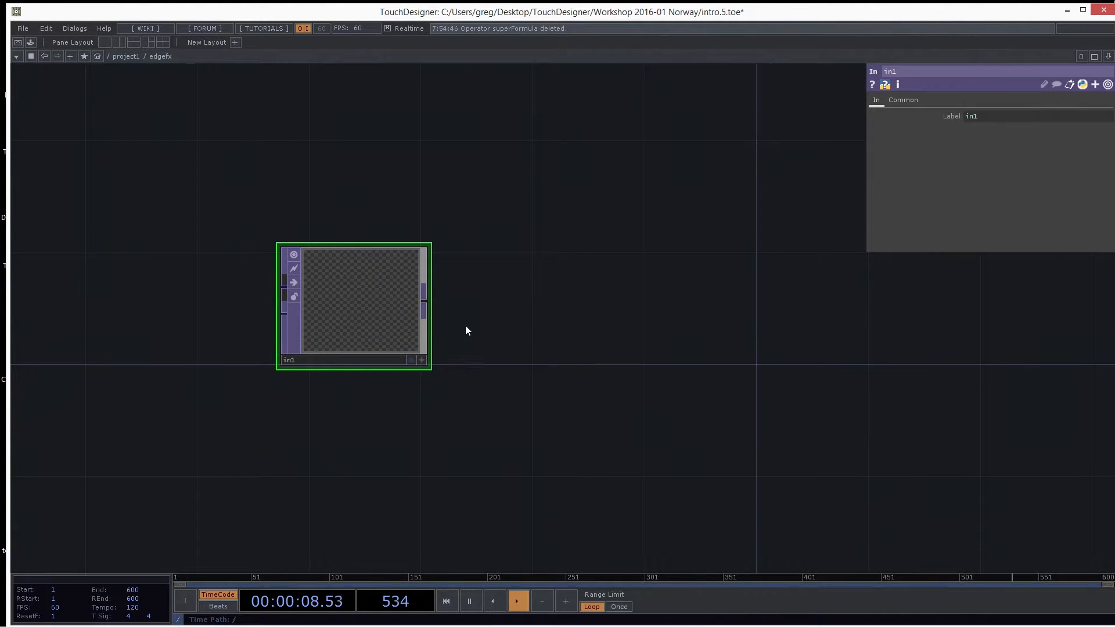
Add an Out TOP to the right of in1, wired from in1's output.
right_click(428, 300)
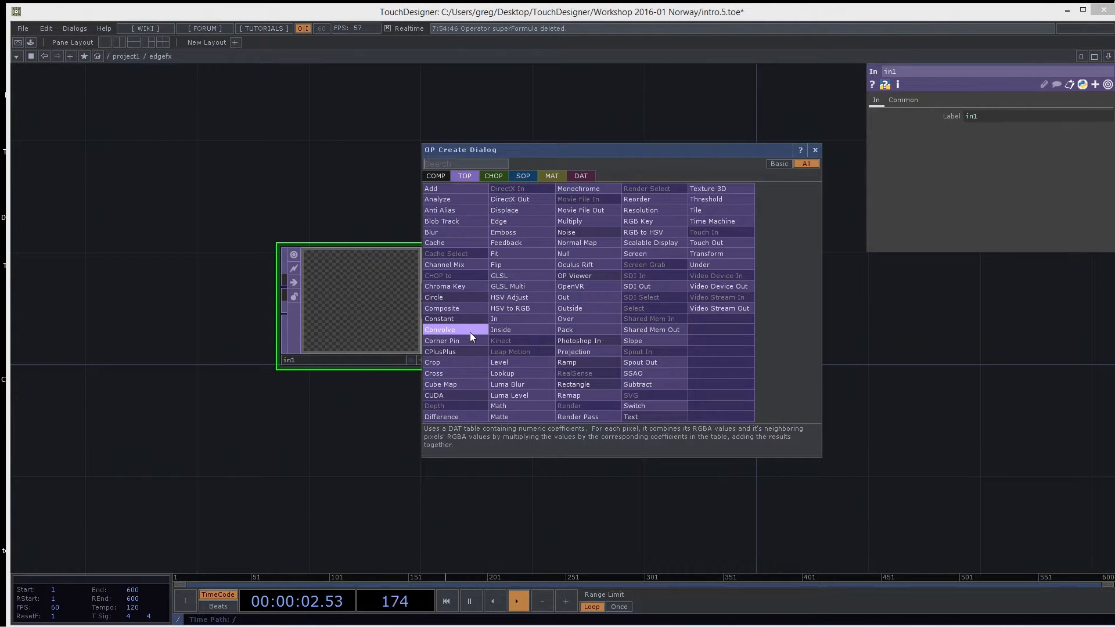
type("out")
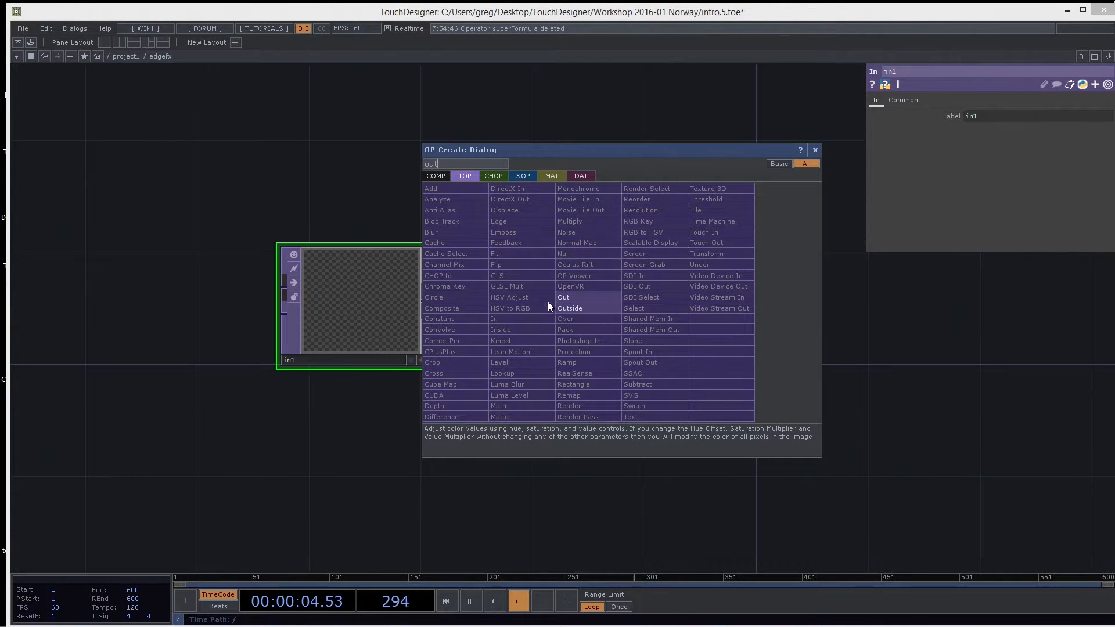
left_click(584, 298)
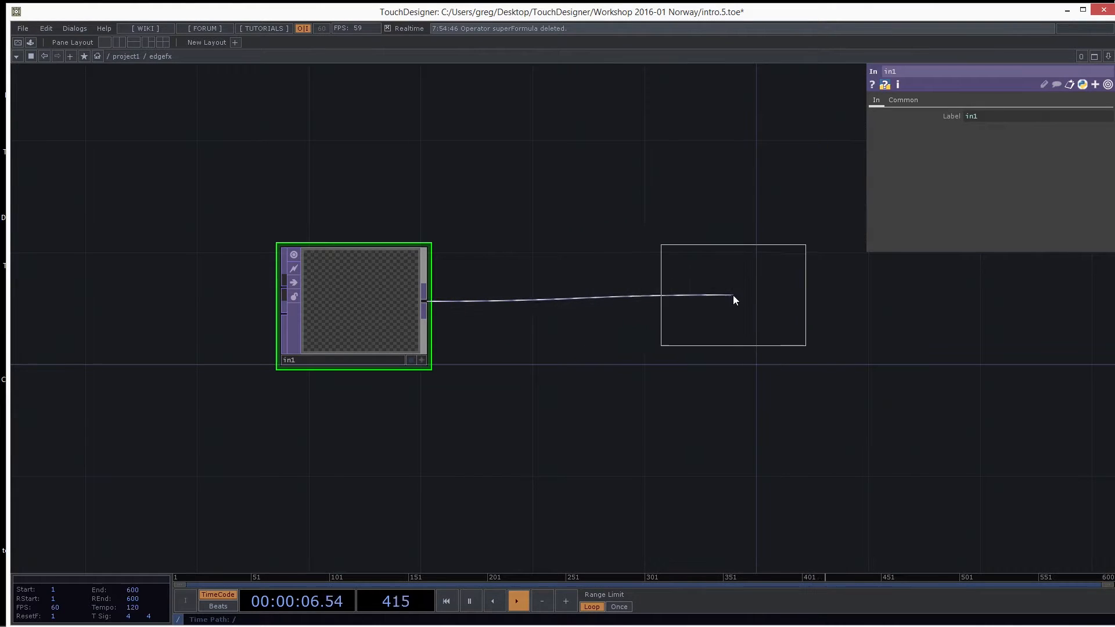
left_click(837, 303)
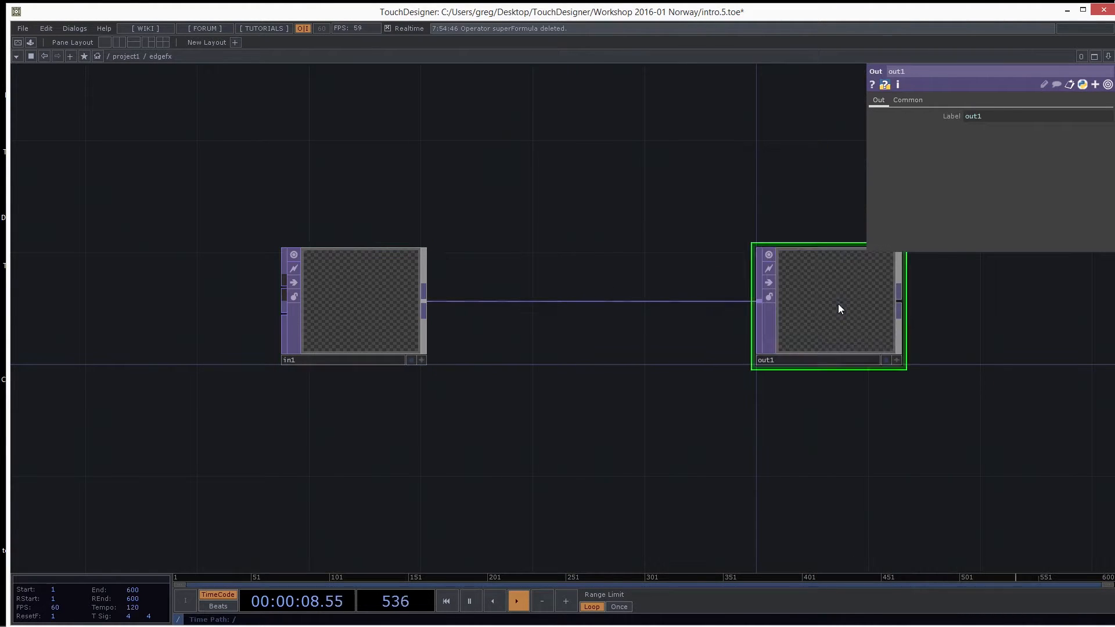
left_click_drag(573, 407, 532, 402)
scroll(532, 402, "down", 2)
left_click_drag(664, 350, 716, 330)
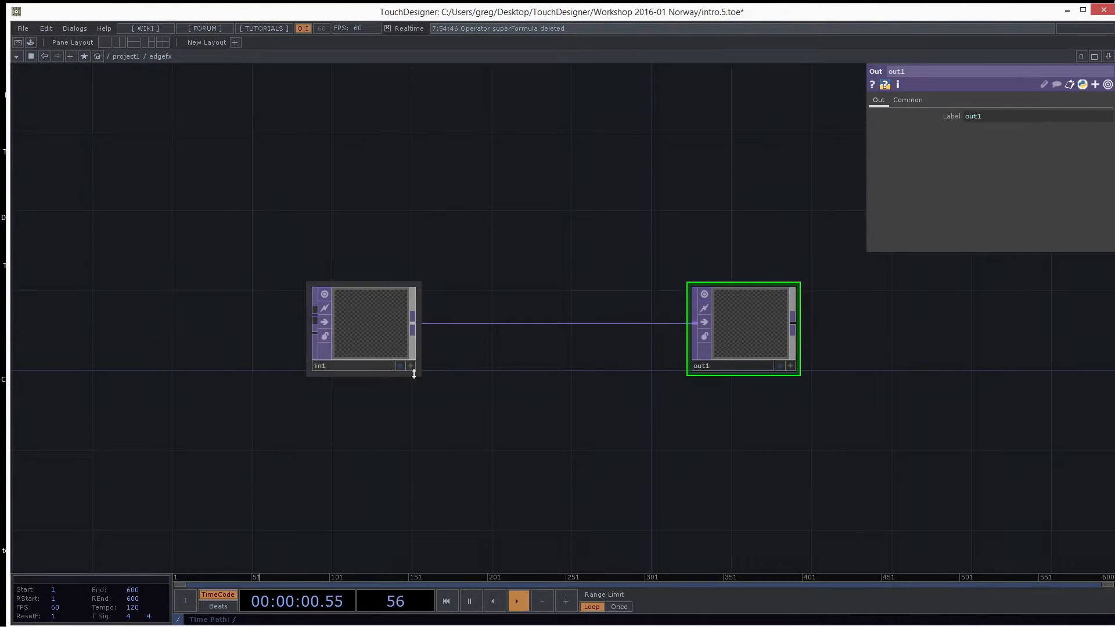
Return to the project1 network and connect moviefilein2's output to the edgefx component's input.
scroll(487, 374, "down", 2)
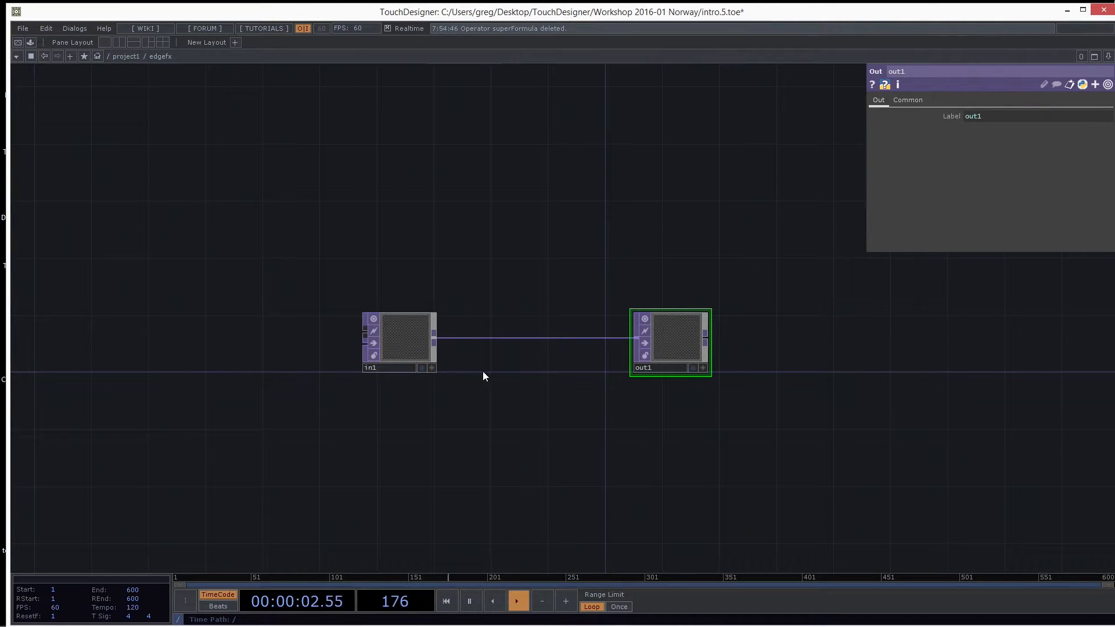
scroll(483, 370, "down", 2)
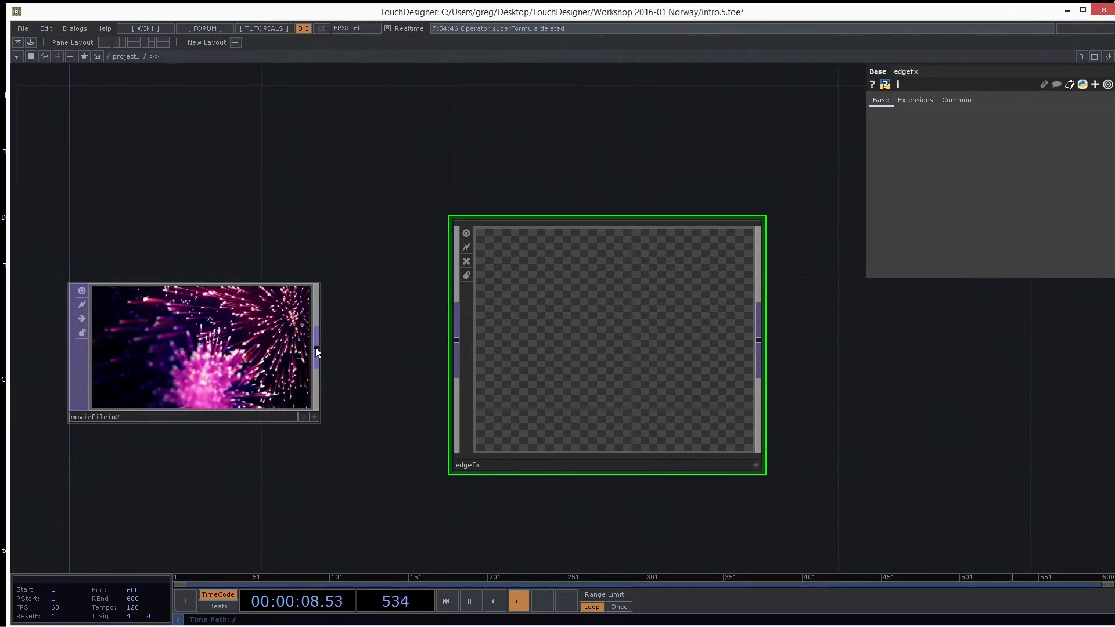
left_click_drag(316, 350, 440, 340)
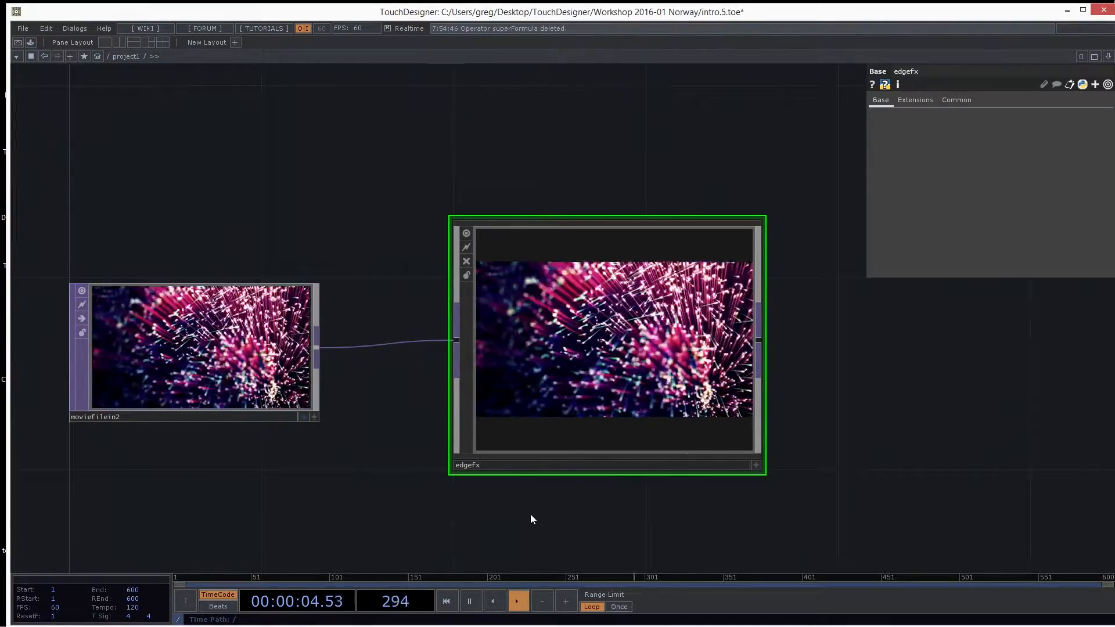
scroll(507, 519, "down", 1)
scroll(507, 519, "down", 1)
left_click_drag(538, 534, 391, 482)
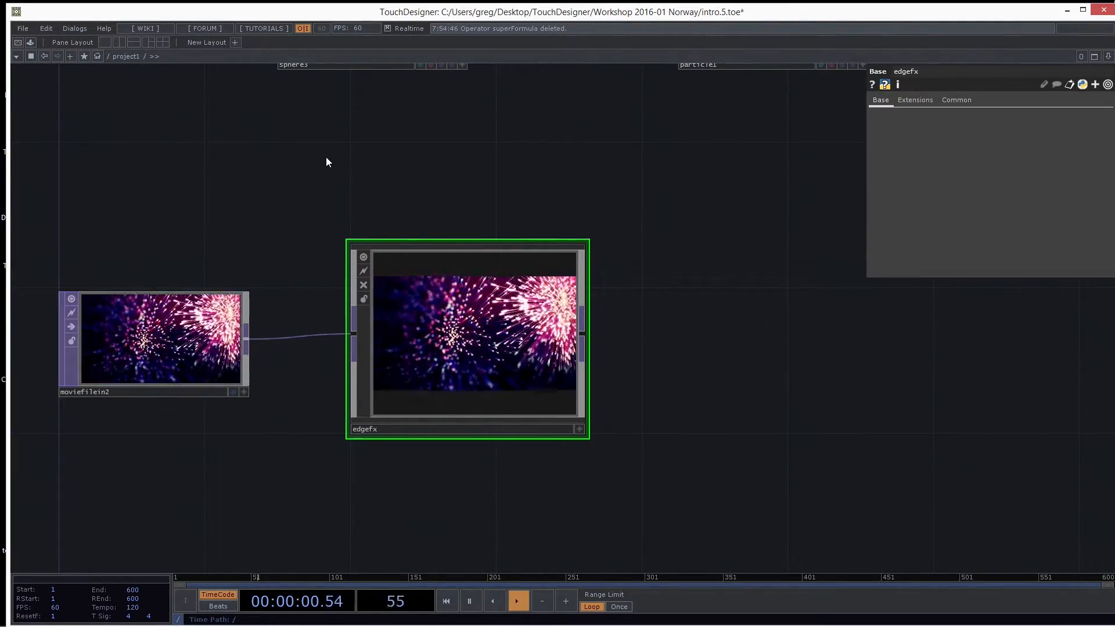
Move edgefx slightly closer to moviefilein2 and split the workspace into two side-by-side network panes with operator parameters hidden.
left_click_drag(473, 324, 436, 323)
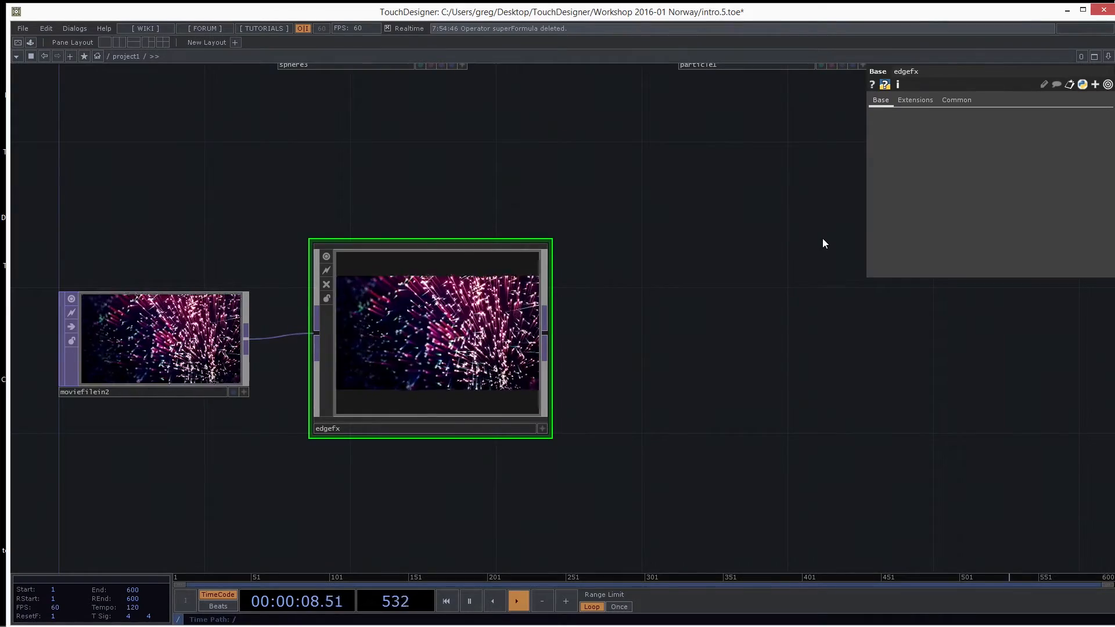
left_click(120, 42)
left_click_drag(211, 155, 209, 152)
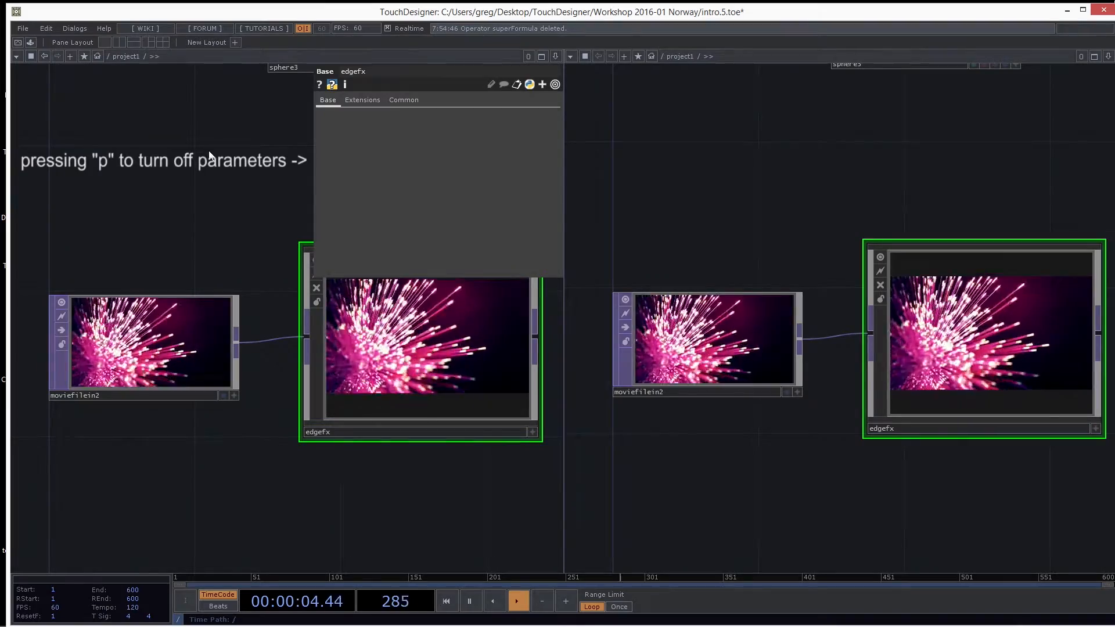
key("p")
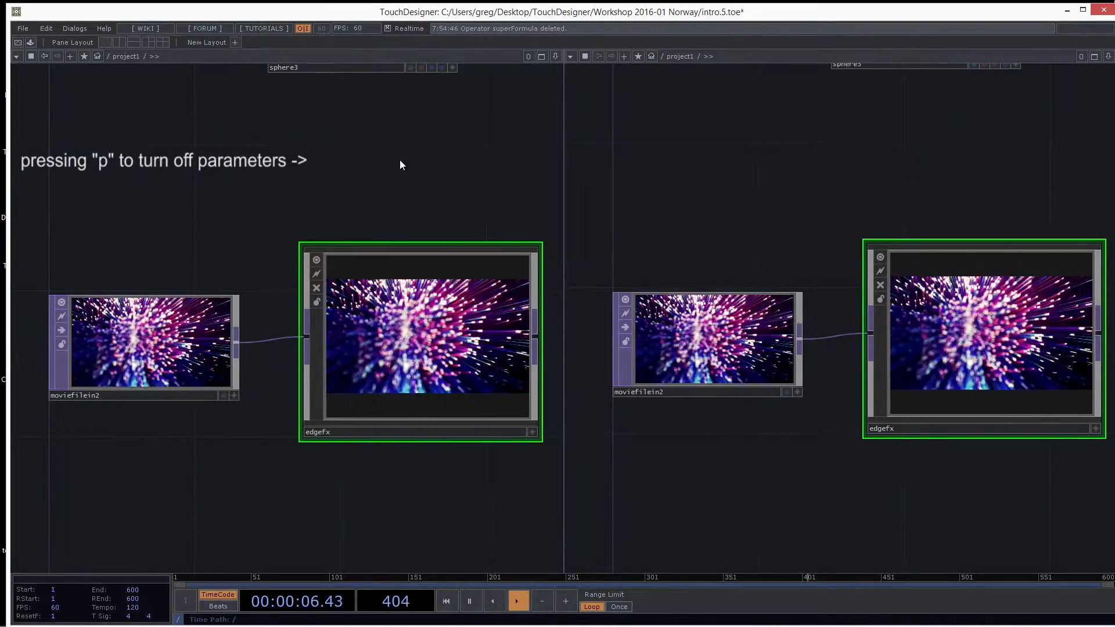
left_click_drag(844, 164, 896, 152)
left_click_drag(358, 154, 389, 164)
left_click_drag(912, 156, 860, 157)
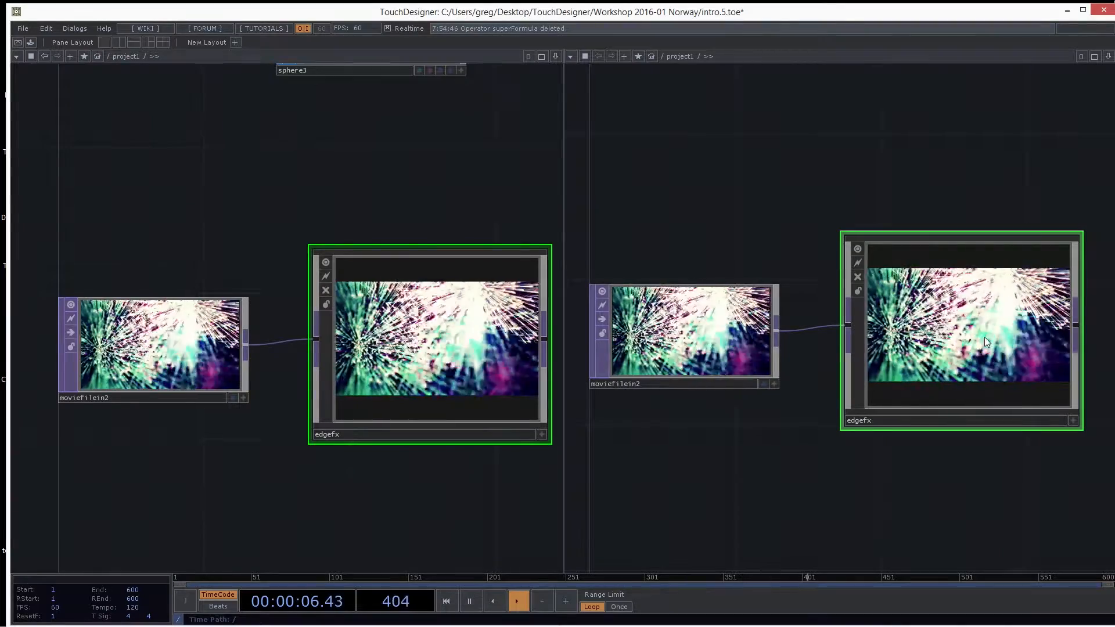
Go inside edgefx in the second pane and move out1 farther from in1 to make room between them.
scroll(984, 340, "up", 3)
scroll(962, 343, "up", 3)
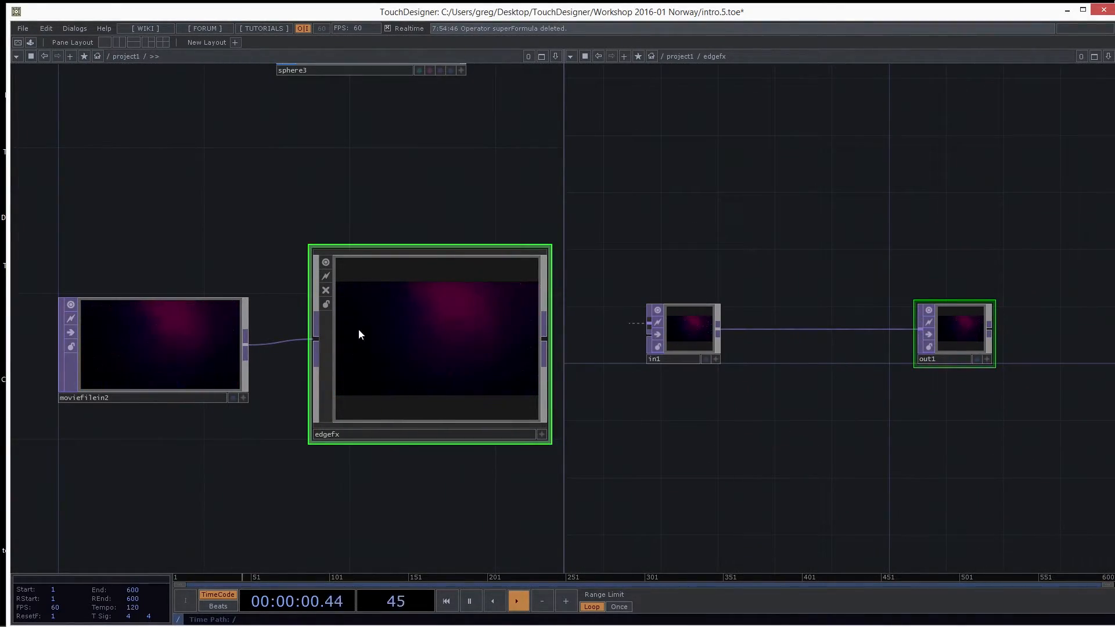
left_click_drag(440, 515, 421, 516)
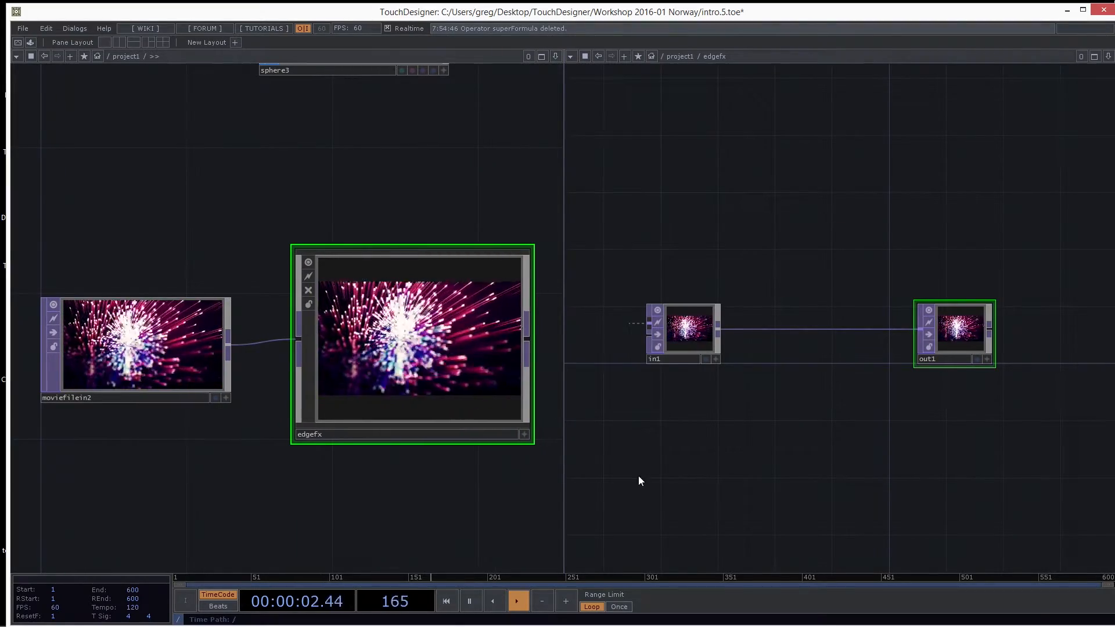
left_click_drag(964, 327, 978, 326)
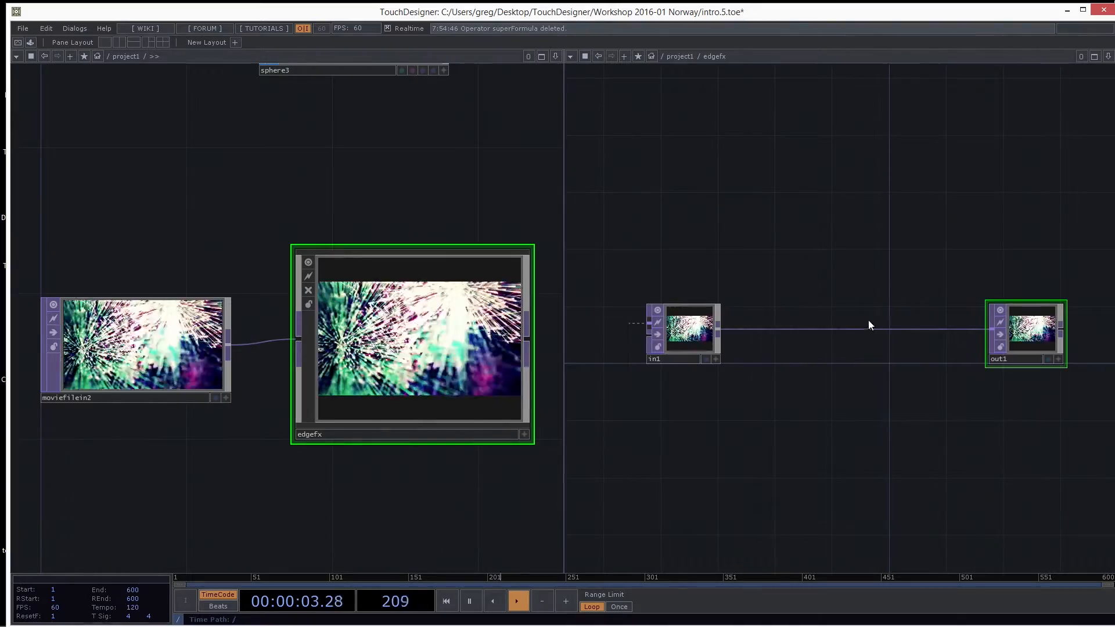
Insert an Edge TOP on the wire between in1 and out1 in the edgefx network.
left_click_drag(834, 262, 812, 287)
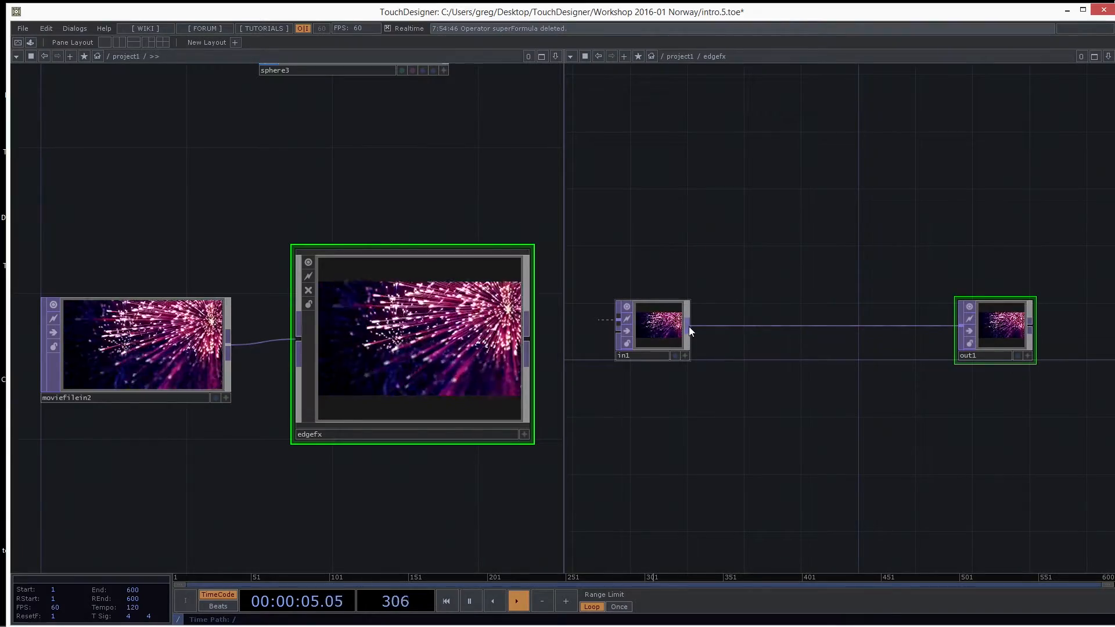
scroll(702, 344, "up", 2)
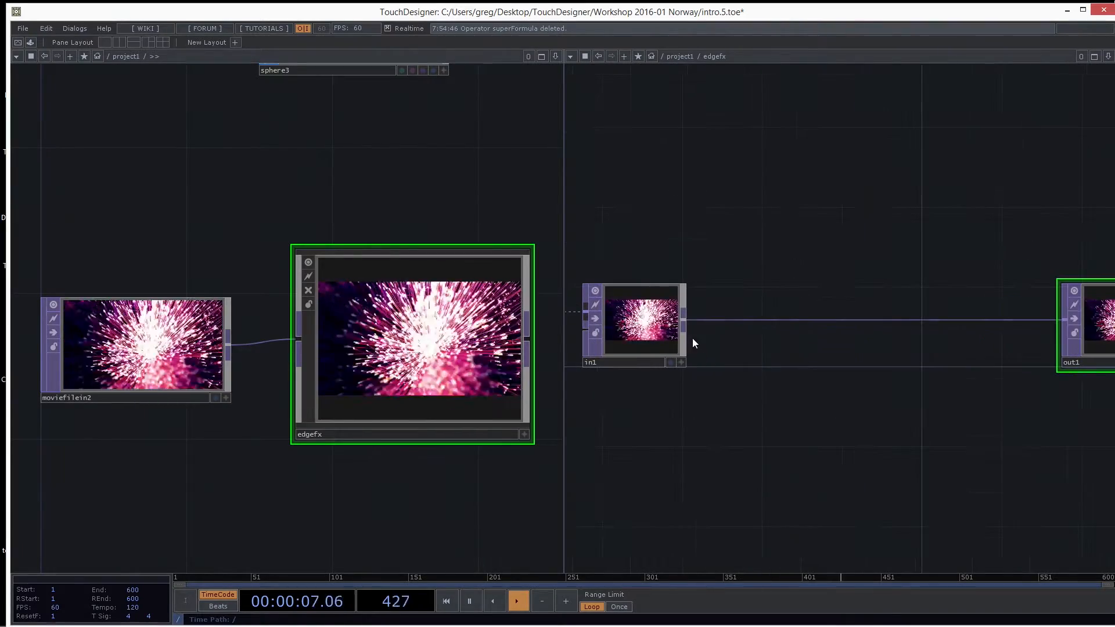
right_click(685, 320)
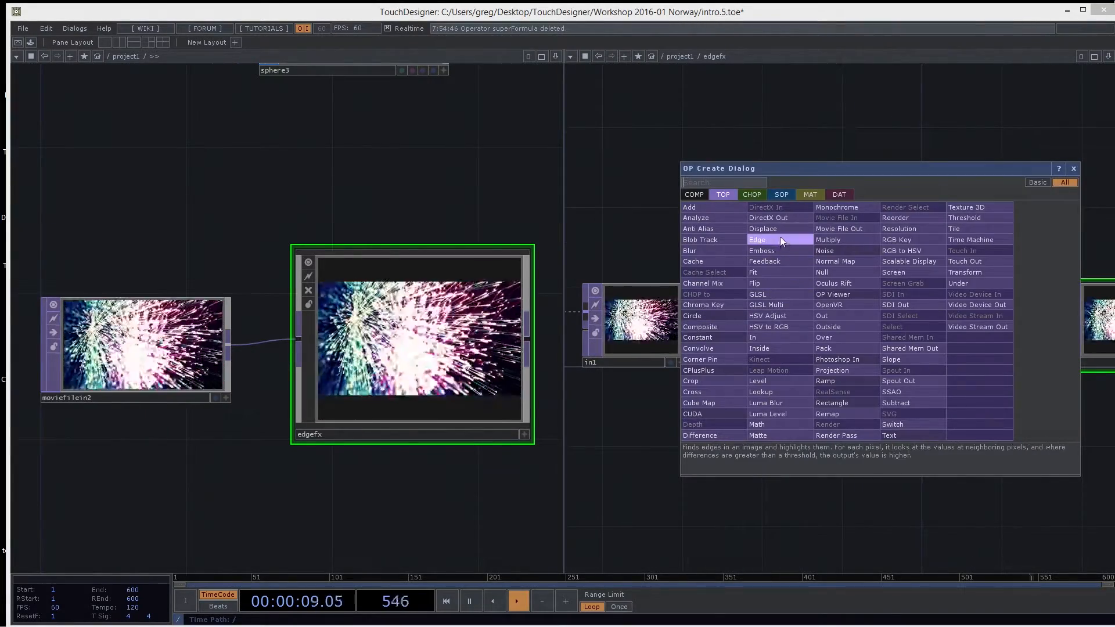
left_click(761, 241)
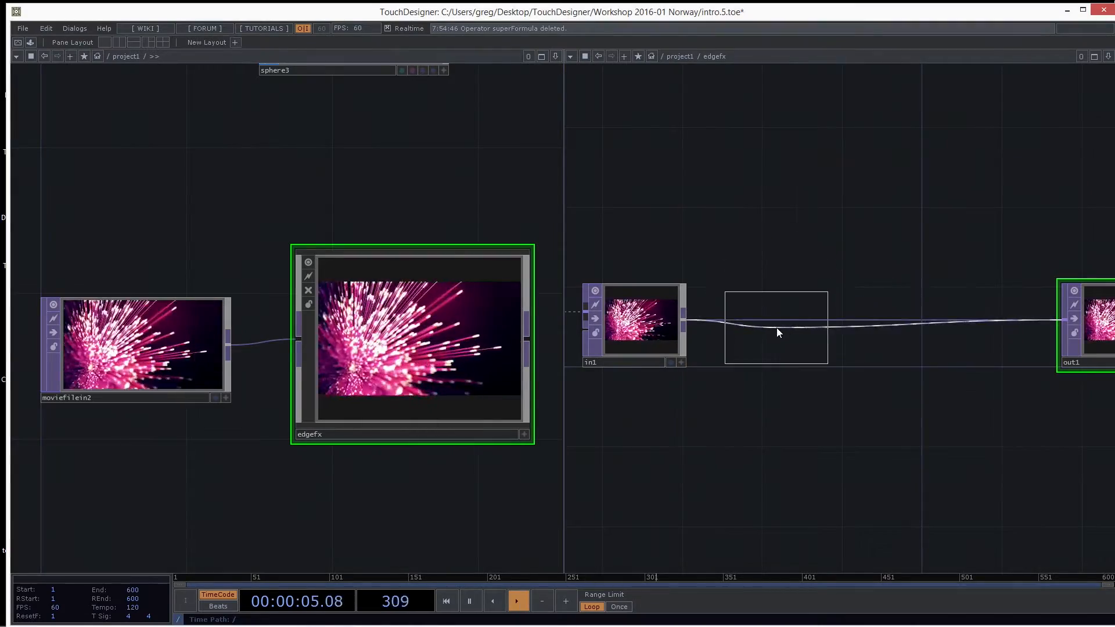
left_click(777, 318)
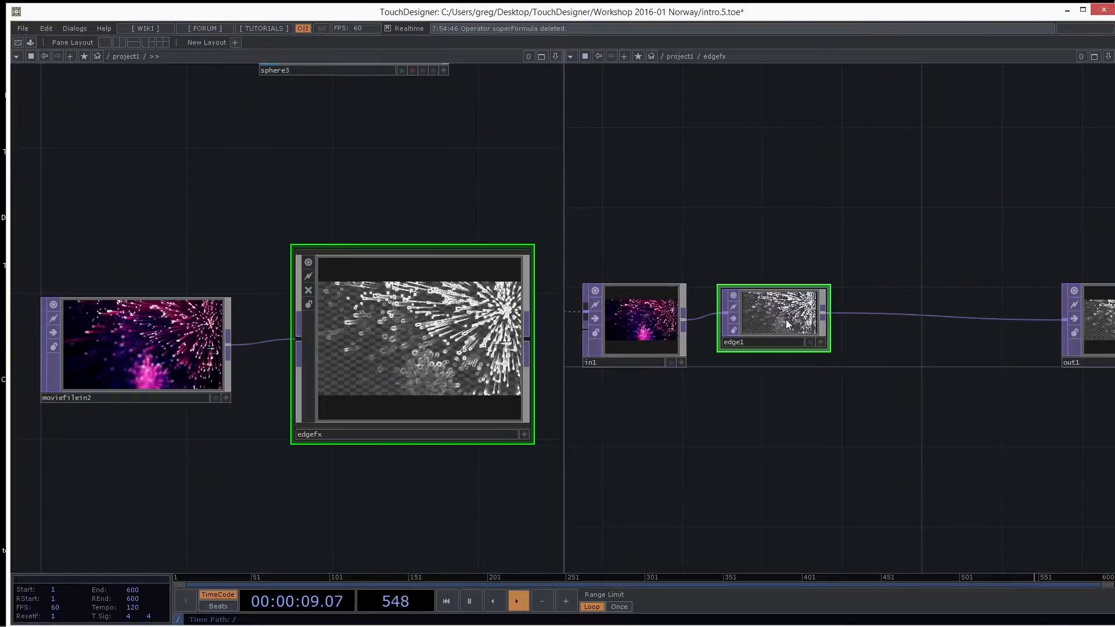
Show the parameters of edge1 and turn on Comp Over Input.
key("p")
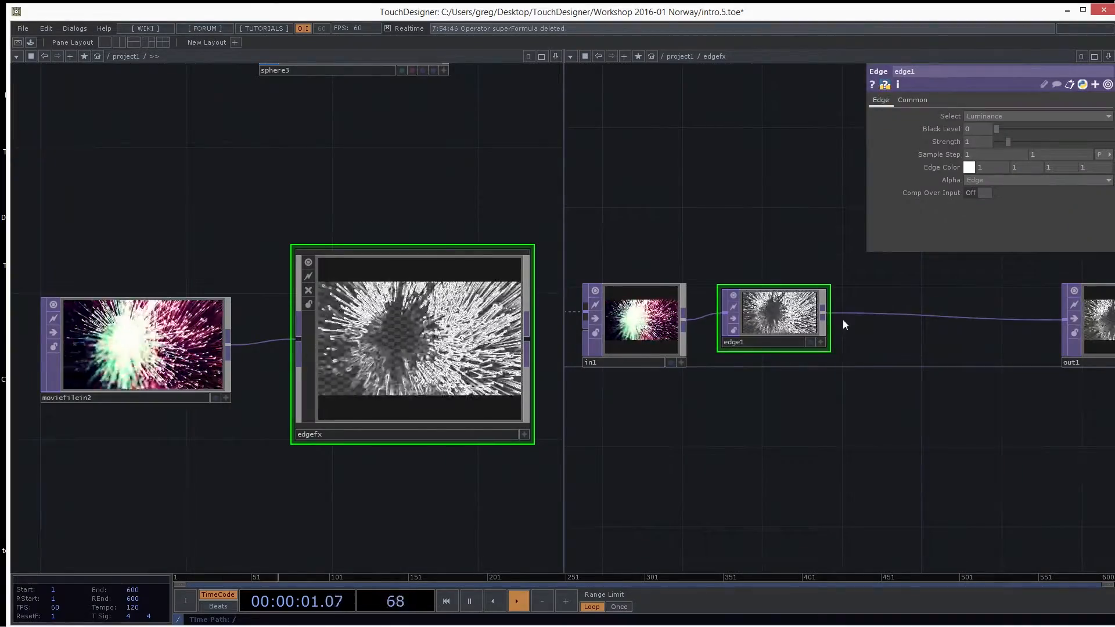
scroll(801, 324, "up", 3)
scroll(842, 343, "down", 1)
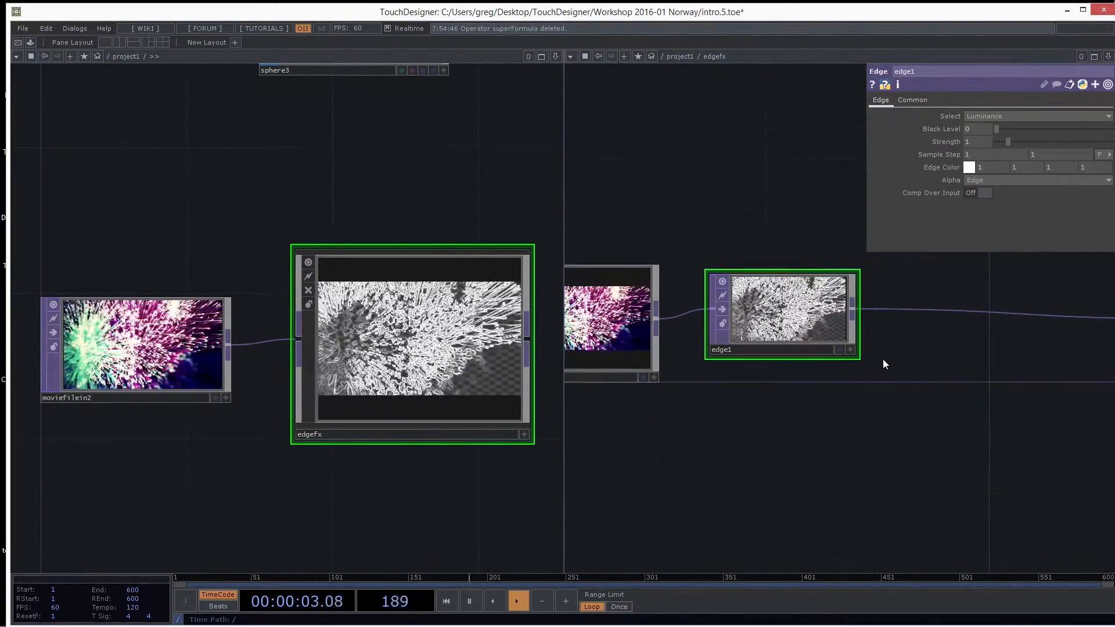
left_click_drag(956, 361, 915, 379)
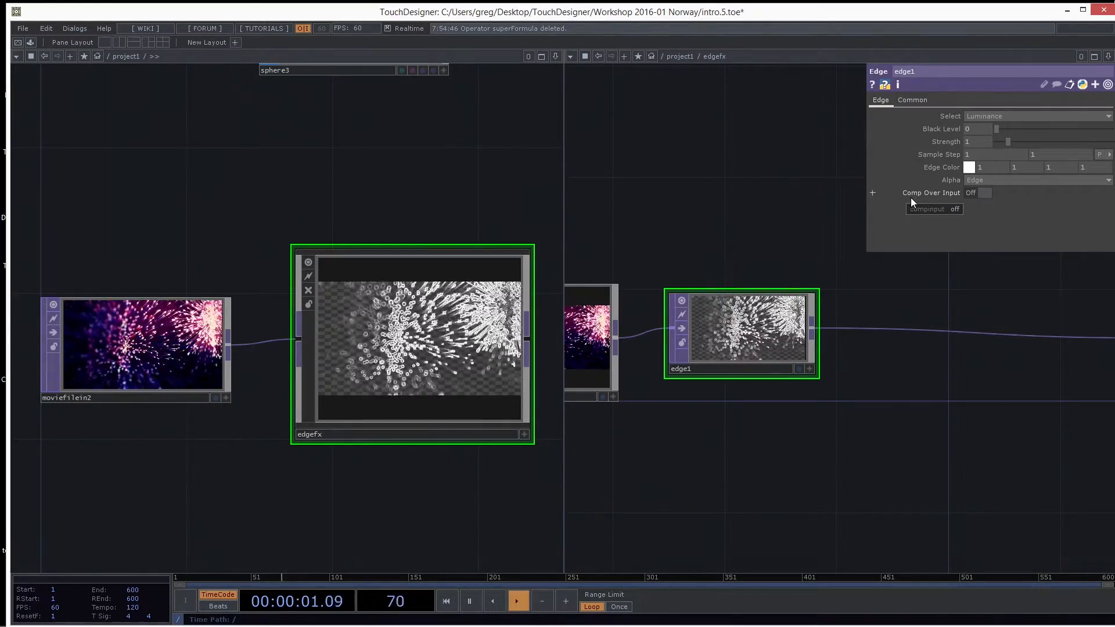
left_click(983, 194)
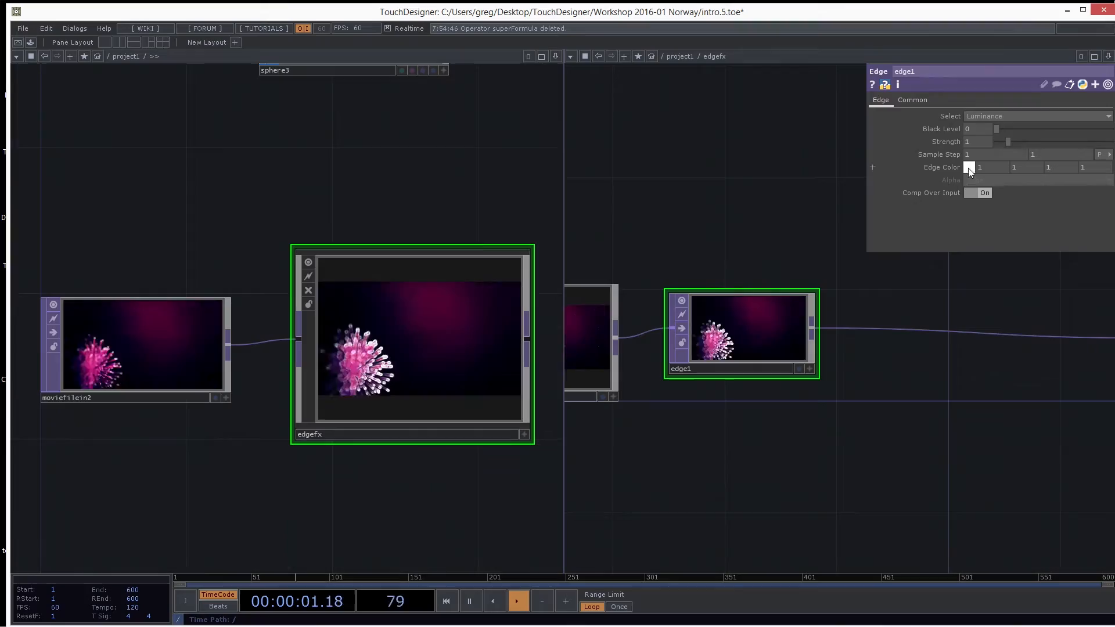
Set edge1's Edge Color to a light yellow, RGB 1, 1, 0.459.
left_click(968, 169)
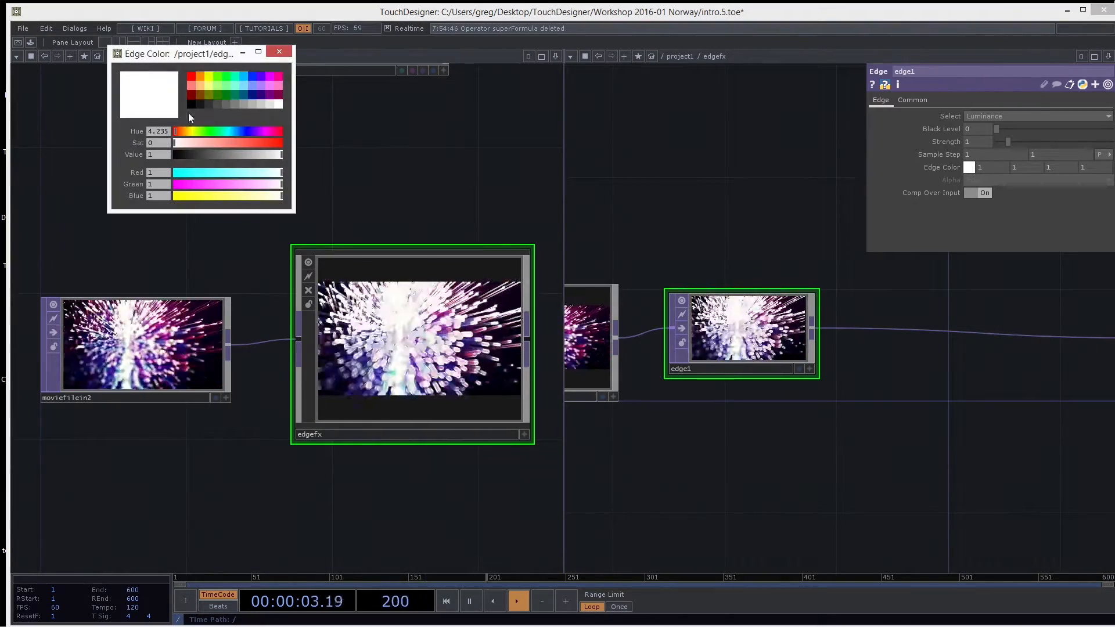
left_click(192, 131)
left_click(232, 143)
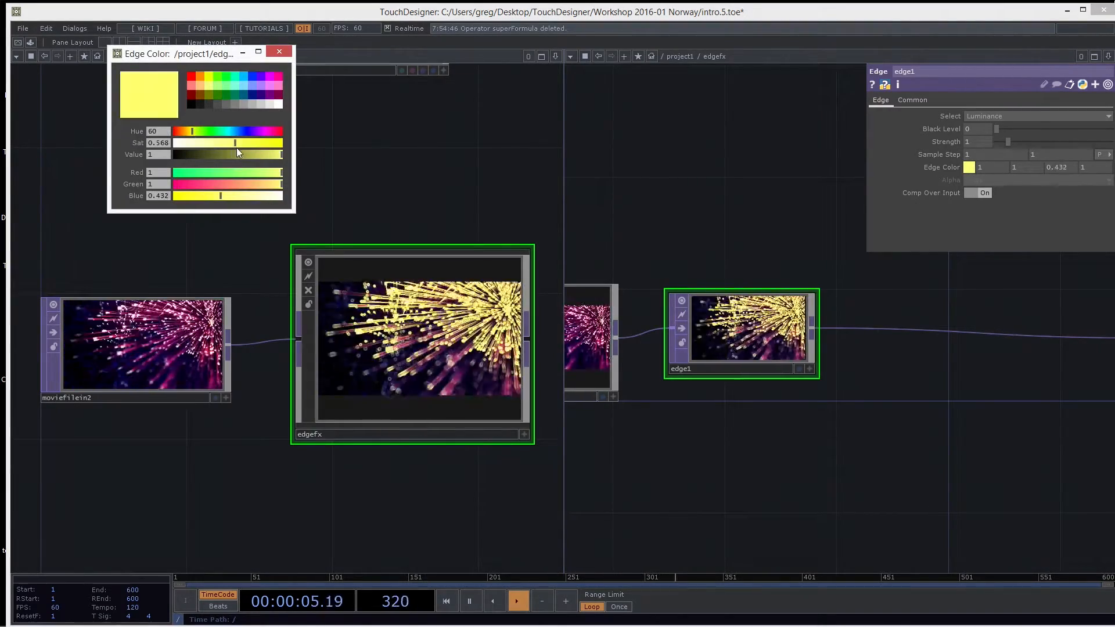
left_click(279, 51)
Insert an HSV Adjust TOP on the wire between edge1 and out1.
middle_click_drag(876, 391, 910, 368)
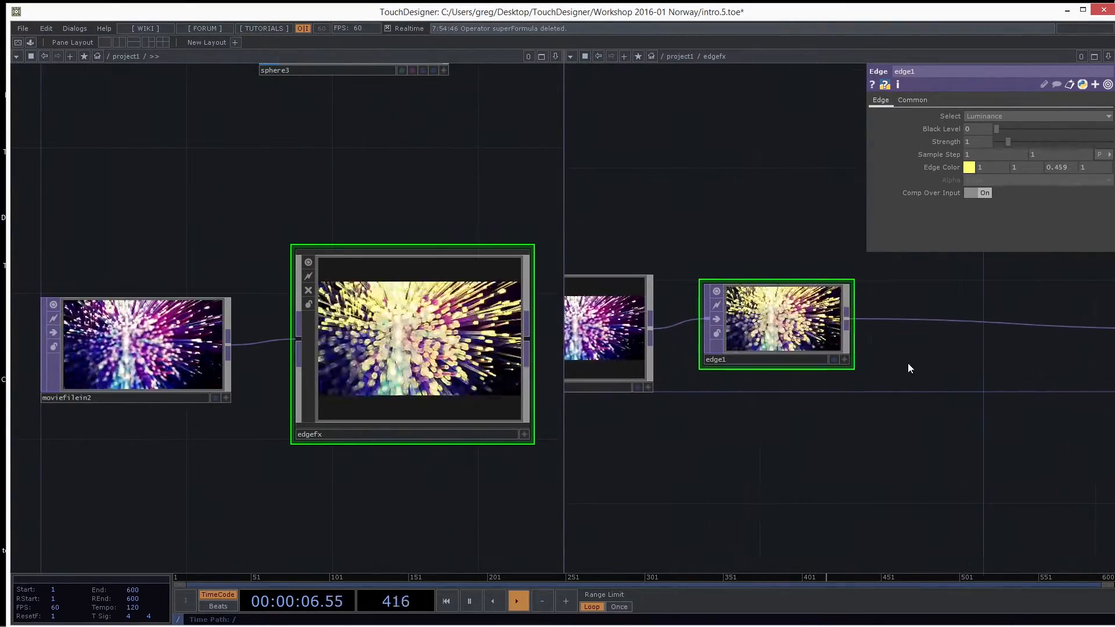
left_click(848, 323)
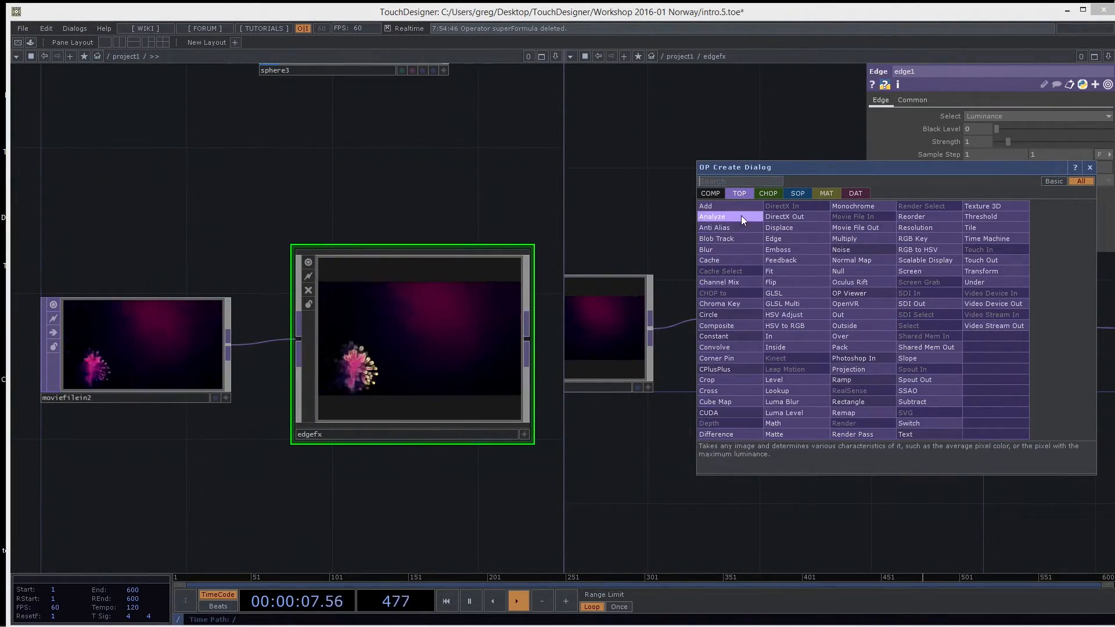
type("hsv")
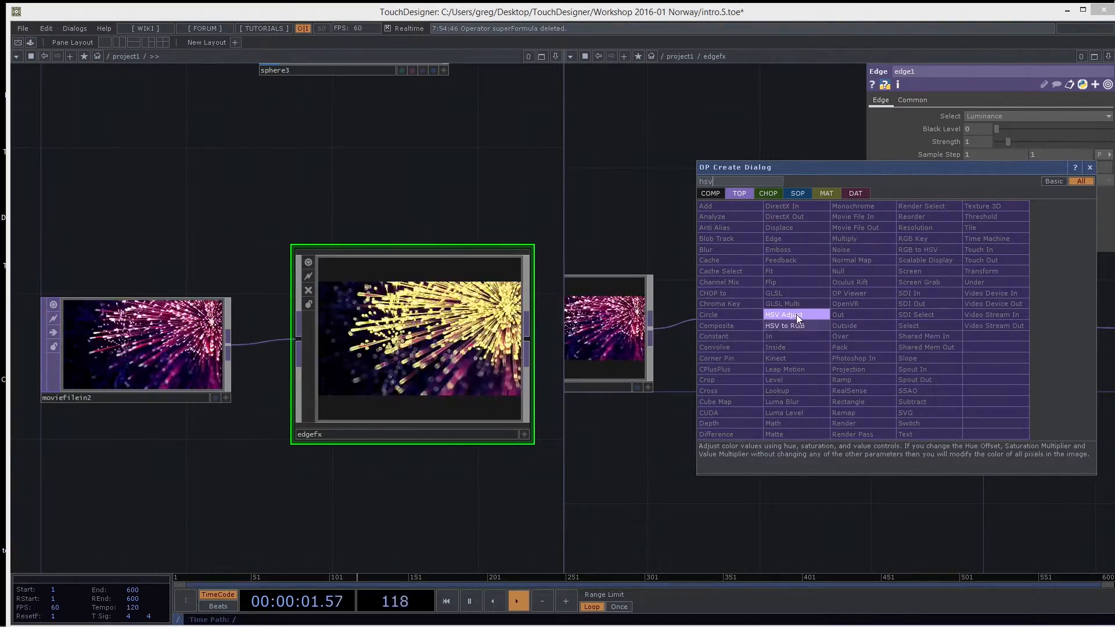
left_click(797, 314)
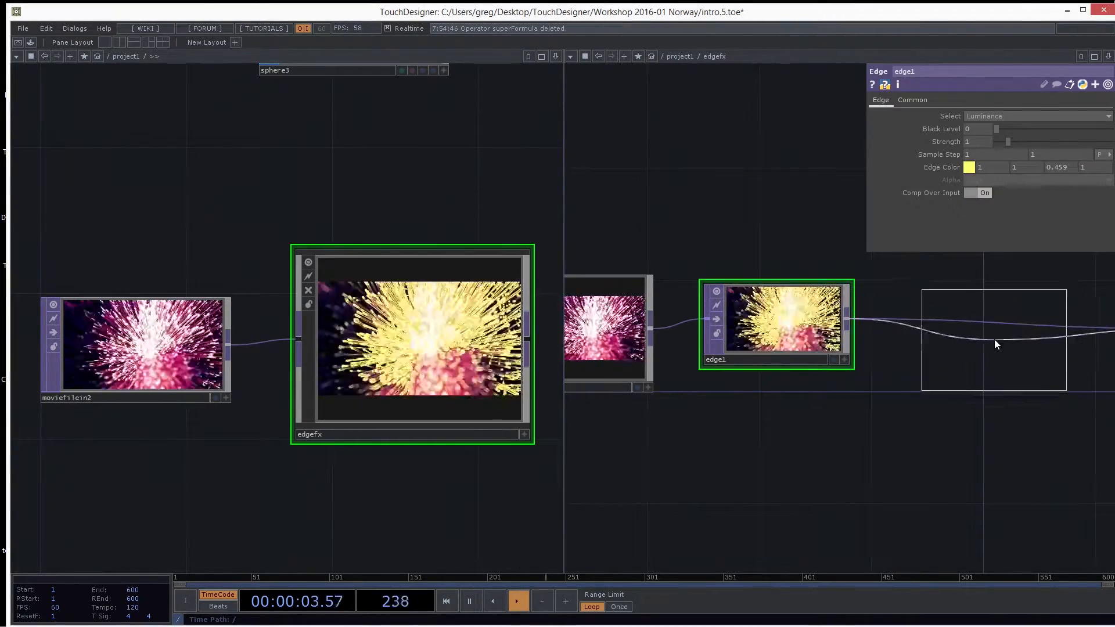
left_click(997, 346)
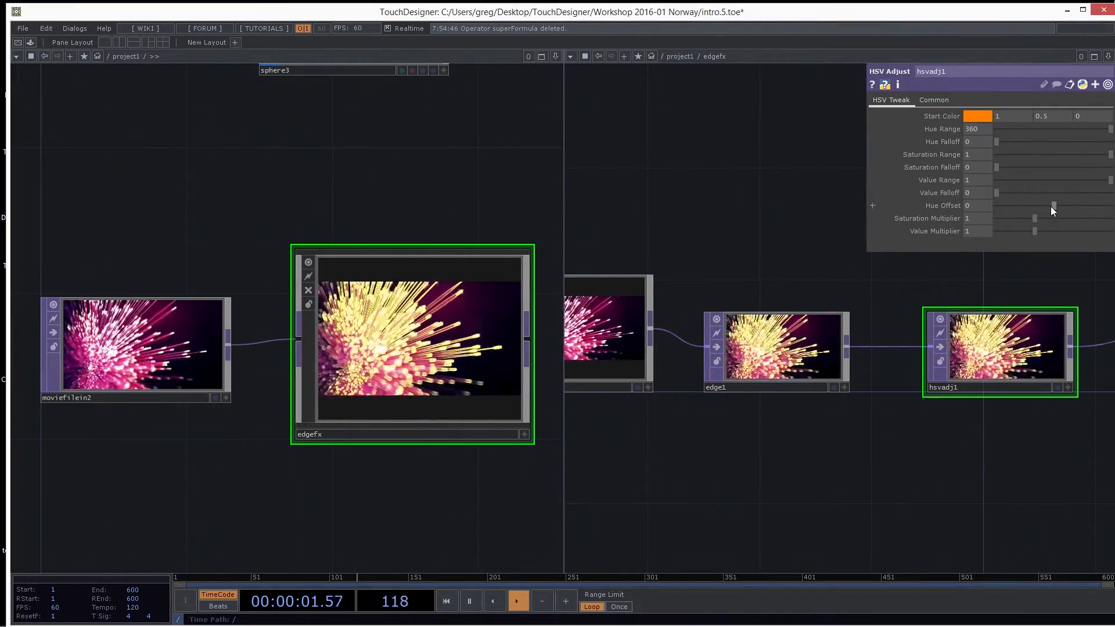
Set hsvadj1's Hue Offset to -205 and save the project.
left_click_drag(1053, 205, 1020, 207)
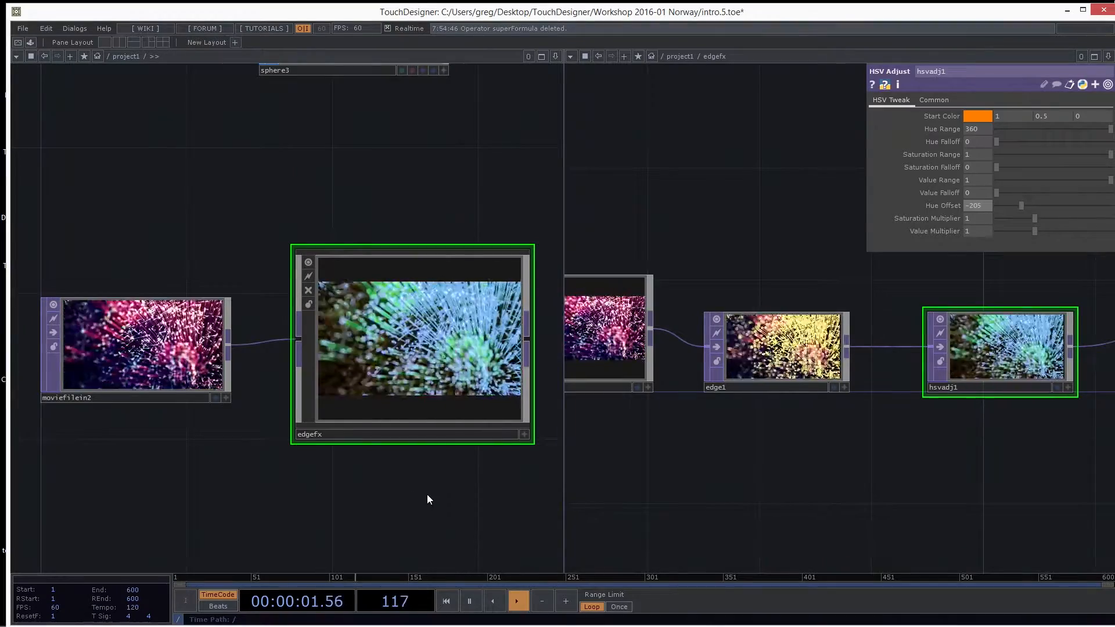
left_click_drag(976, 472, 975, 469)
scroll(977, 452, "down", 3)
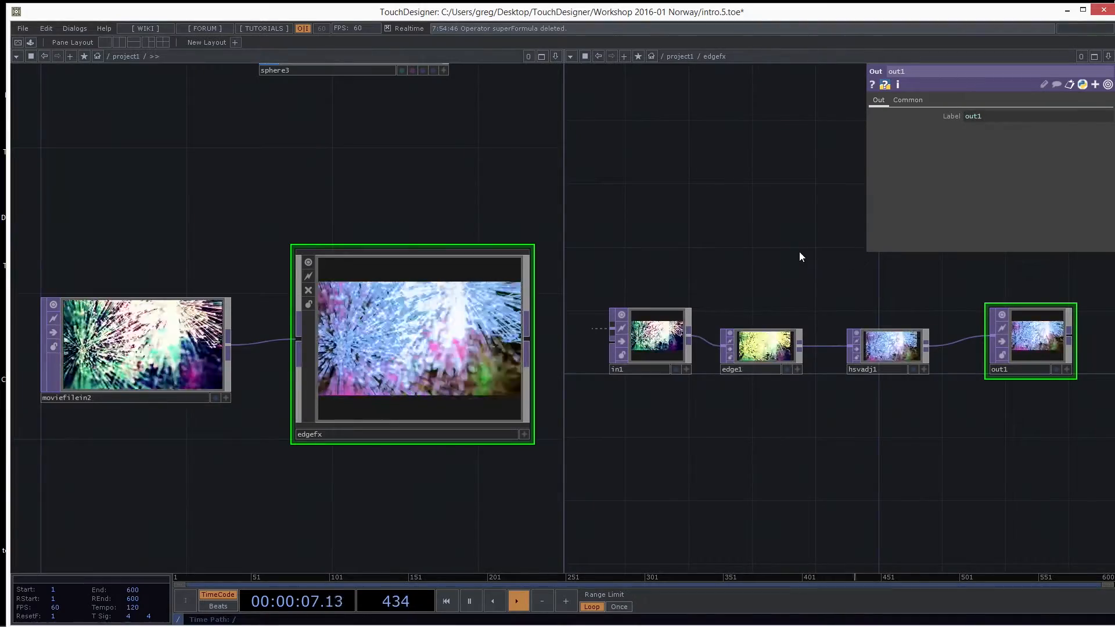
key("ctrl+s")
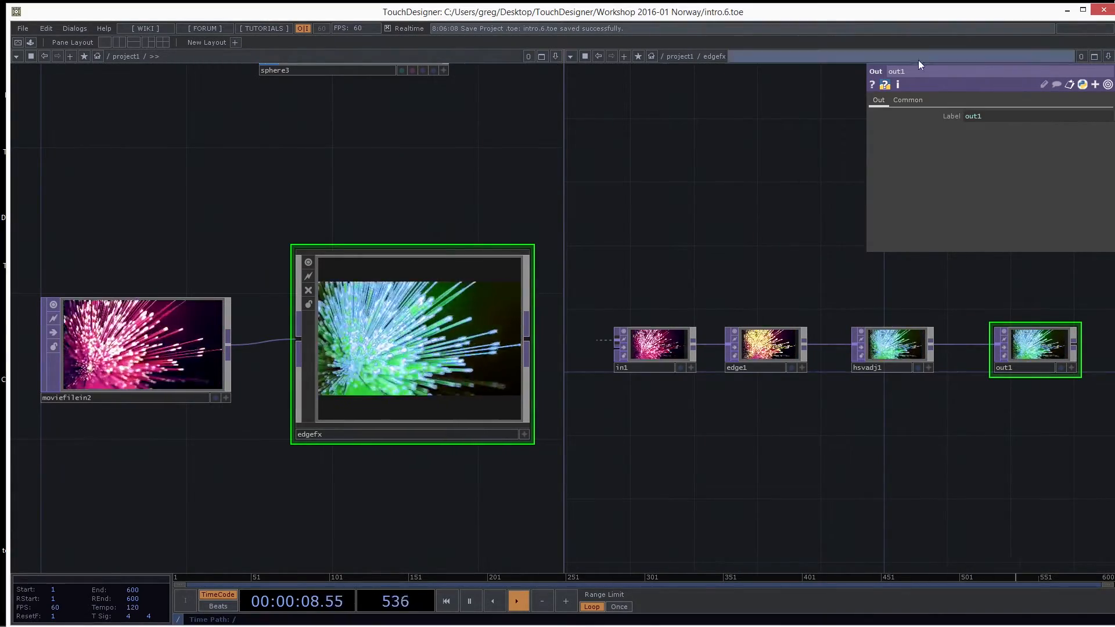
Close the pane showing the edgefx network and split the remaining project1 pane left/right.
left_click(1107, 56)
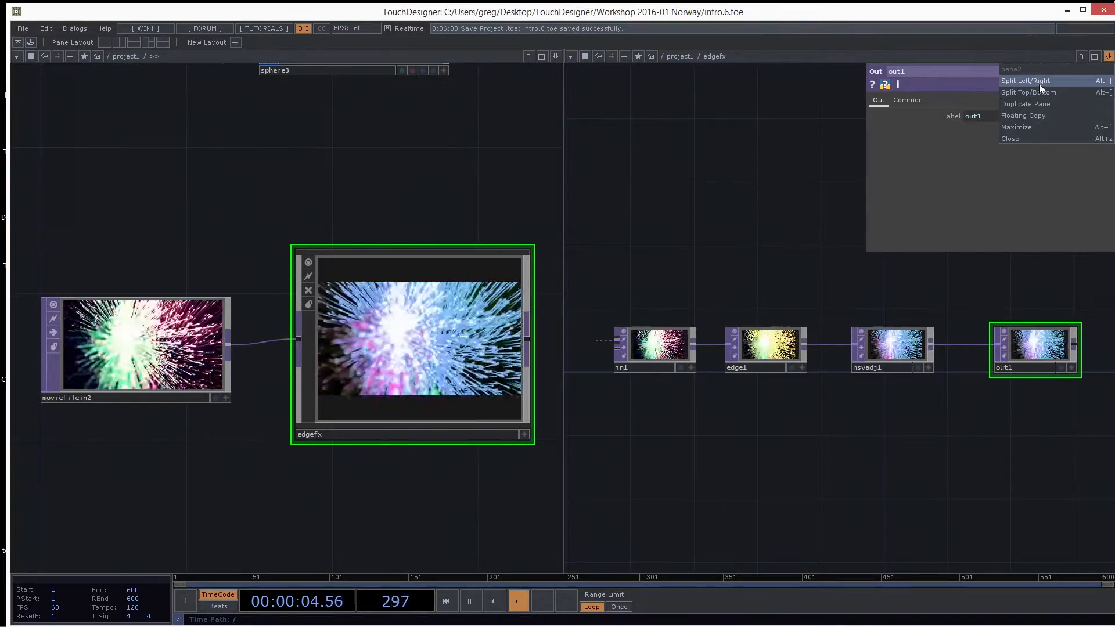
left_click(1035, 140)
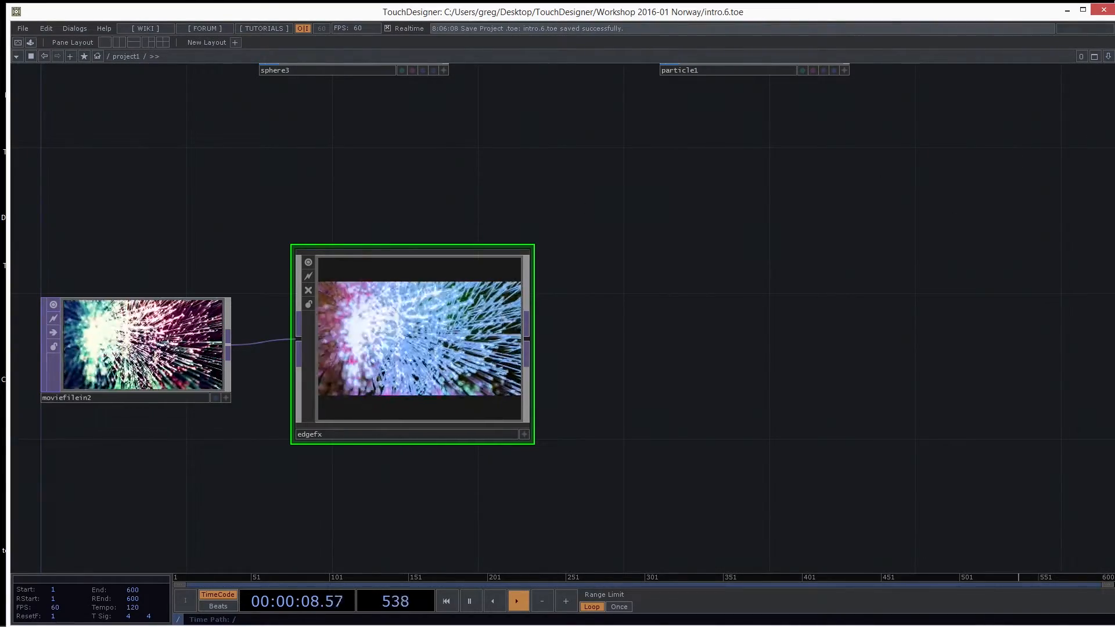
left_click(1108, 57)
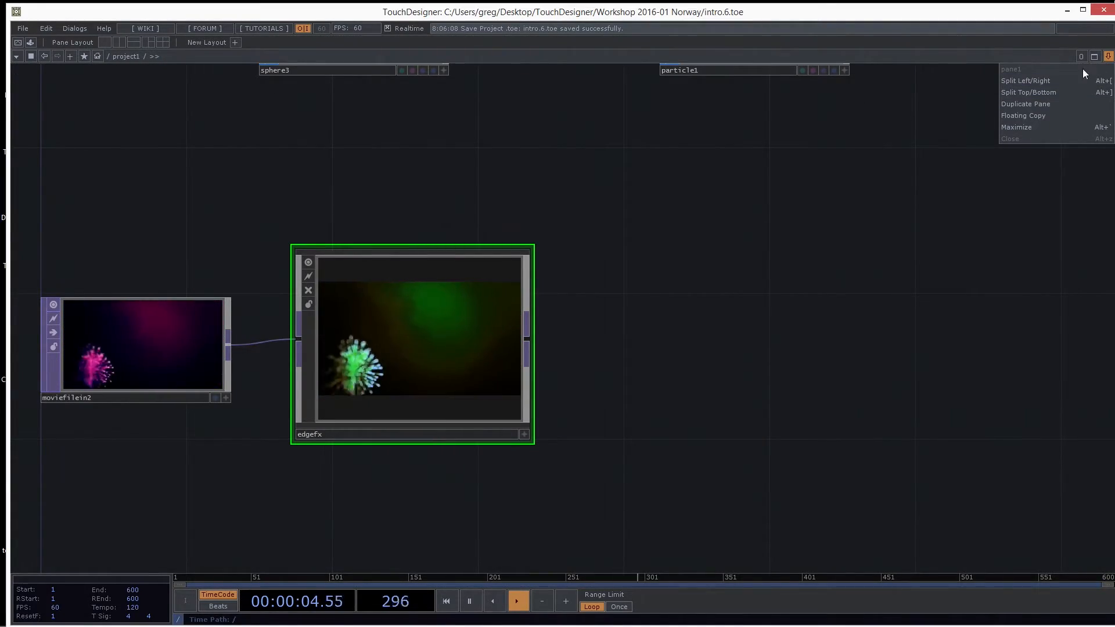
left_click(1034, 81)
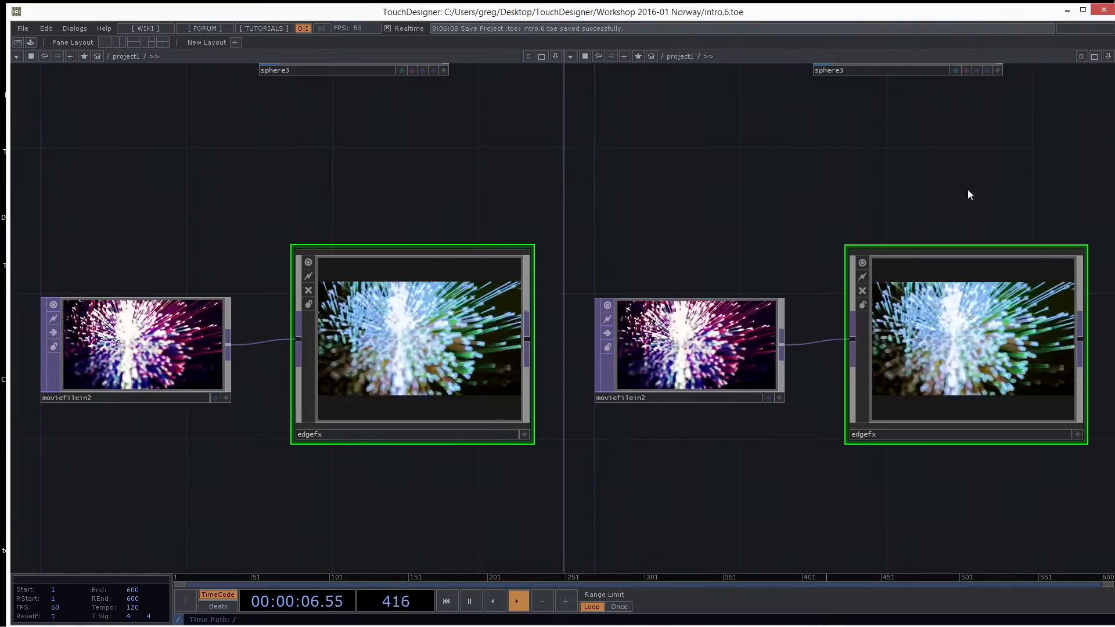
left_click_drag(624, 189, 742, 197)
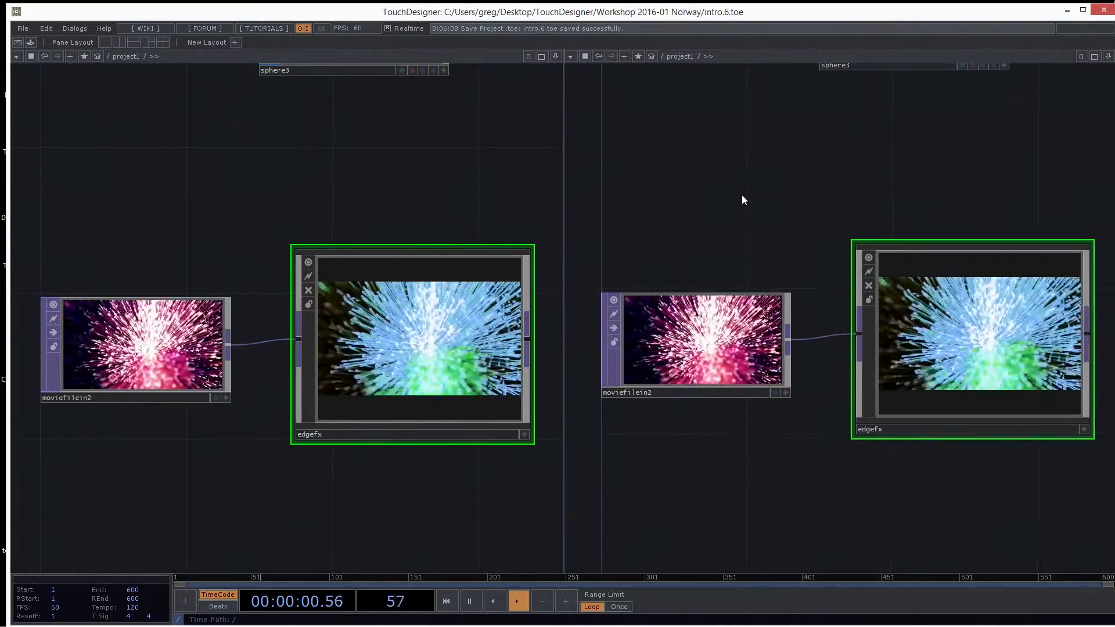
Split the second project1 pane top/bottom so that three network panes share the workspace.
left_click(1108, 56)
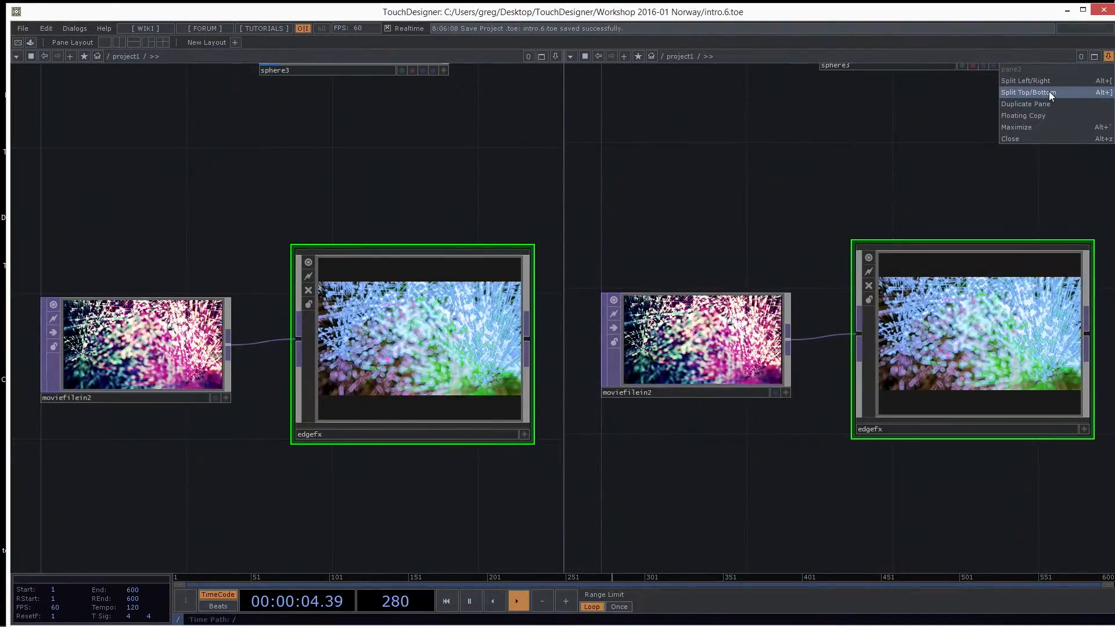
left_click(1049, 91)
left_click_drag(786, 242, 761, 300)
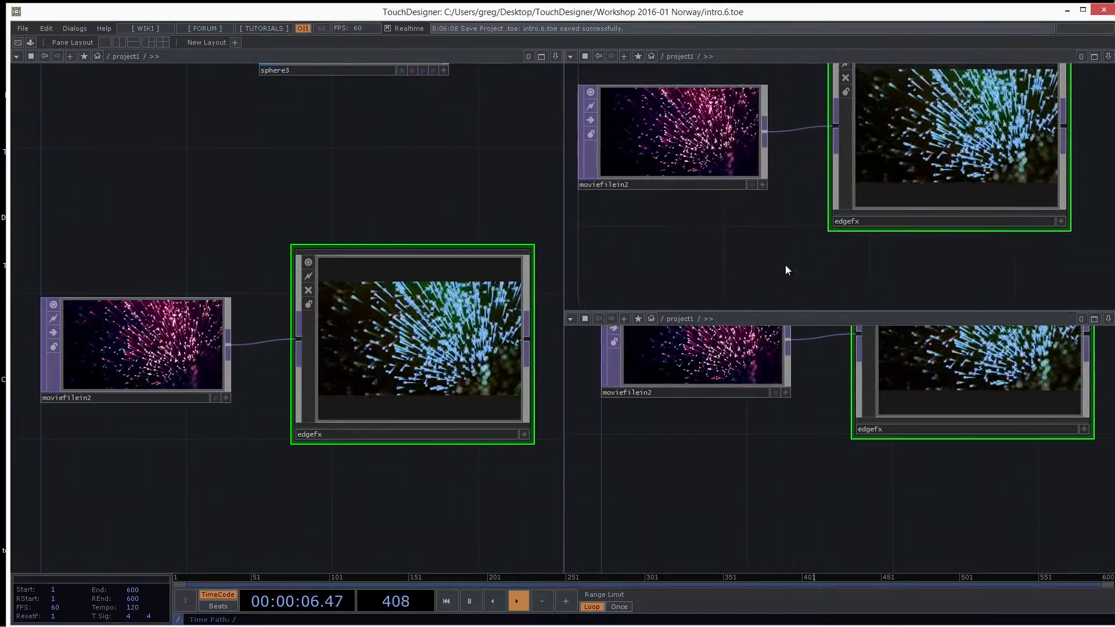
left_click_drag(813, 470, 812, 518)
left_click_drag(741, 221, 772, 248)
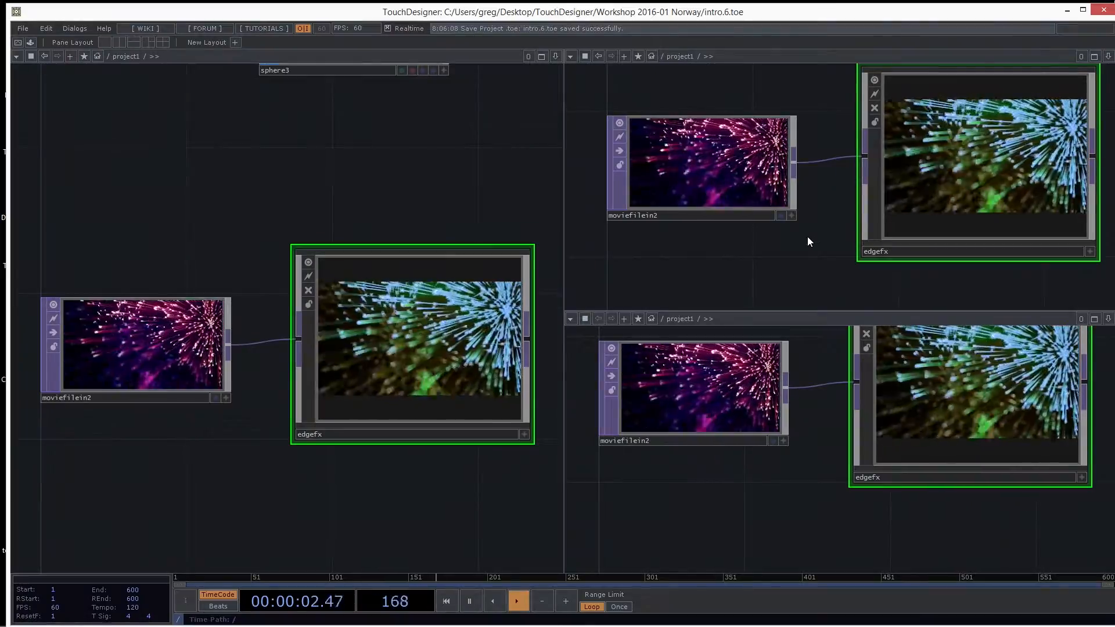
left_click_drag(813, 487, 823, 524)
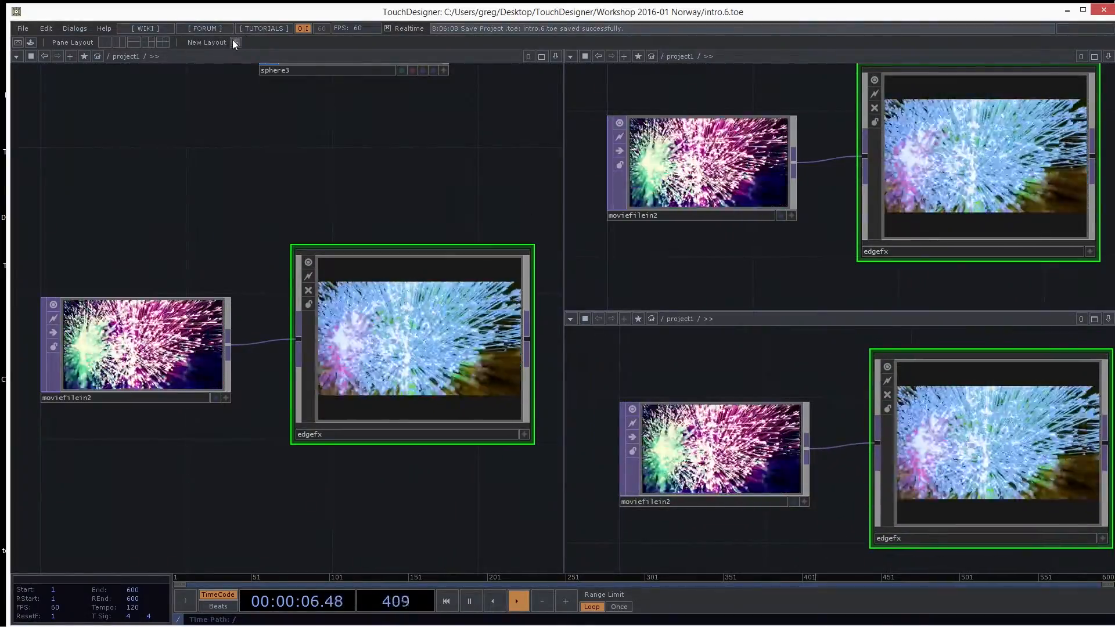
Close the two extra network panes so that a single project1 pane fills the workspace.
left_click_drag(782, 259, 785, 267)
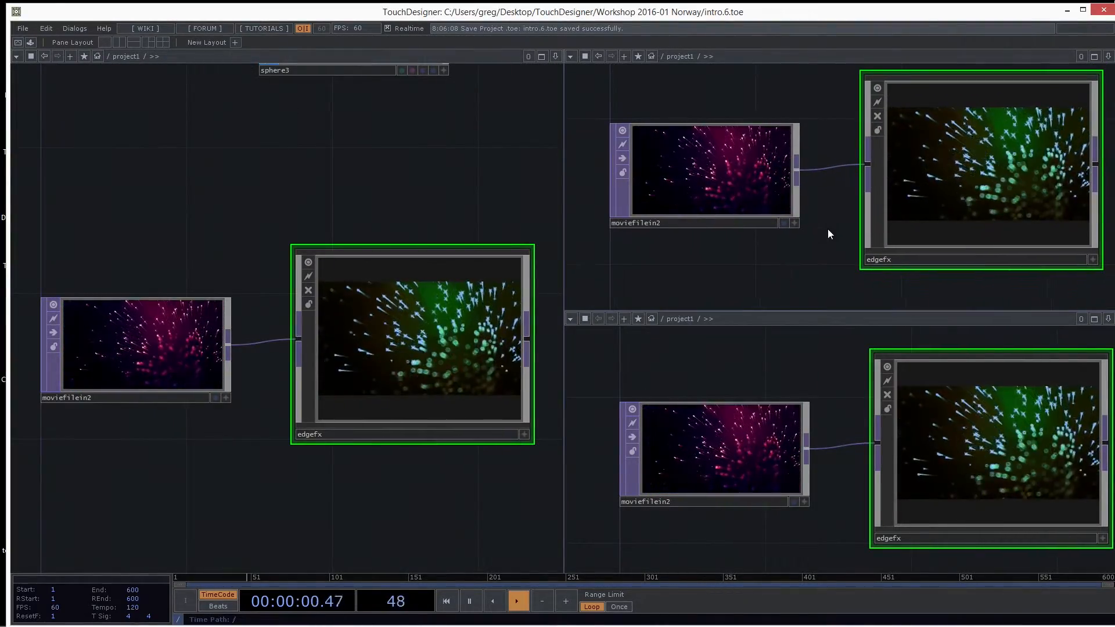
left_click_drag(825, 233, 814, 247)
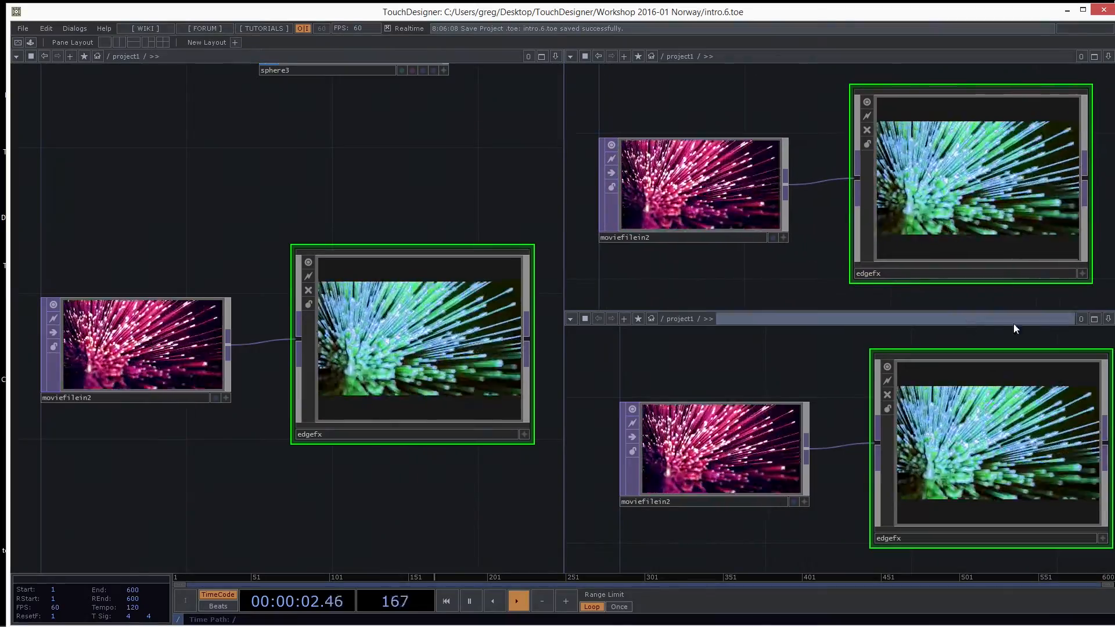
left_click(1108, 56)
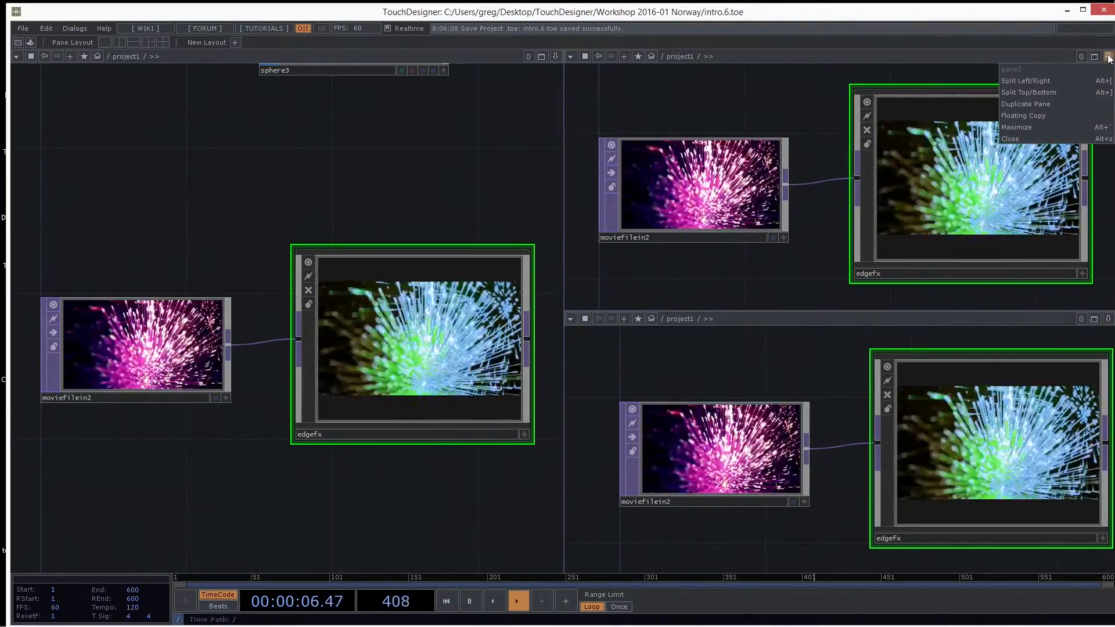
left_click(1085, 138)
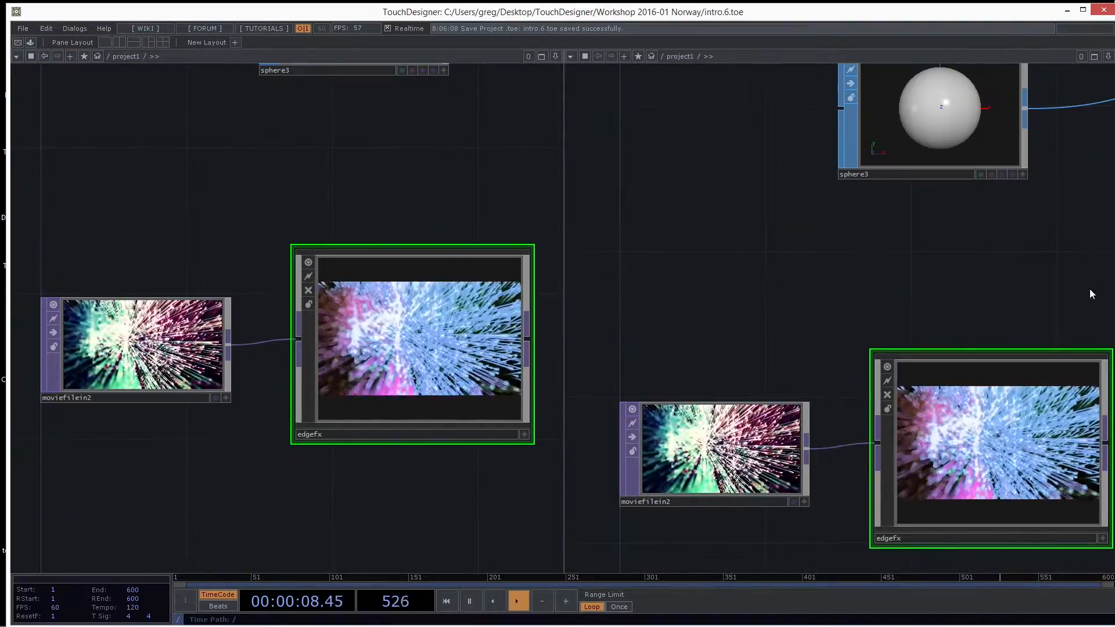
left_click(1108, 56)
left_click(1083, 138)
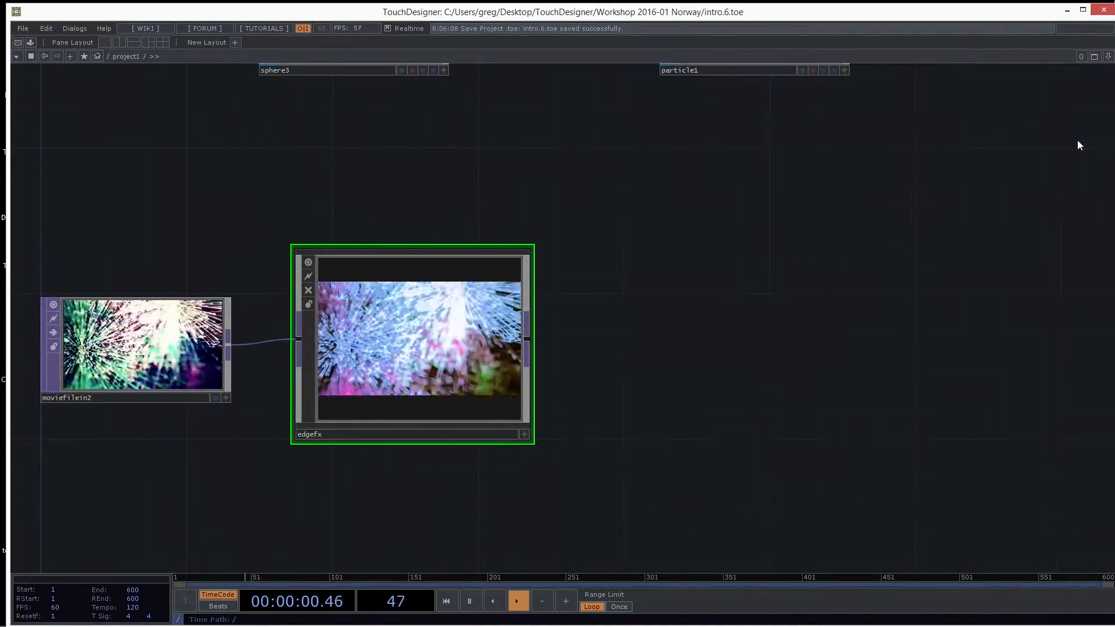
Browse the project1 network from the edgefx component to the group of blur, cross and constant TOPs fed by select1.
left_click_drag(774, 288, 783, 289)
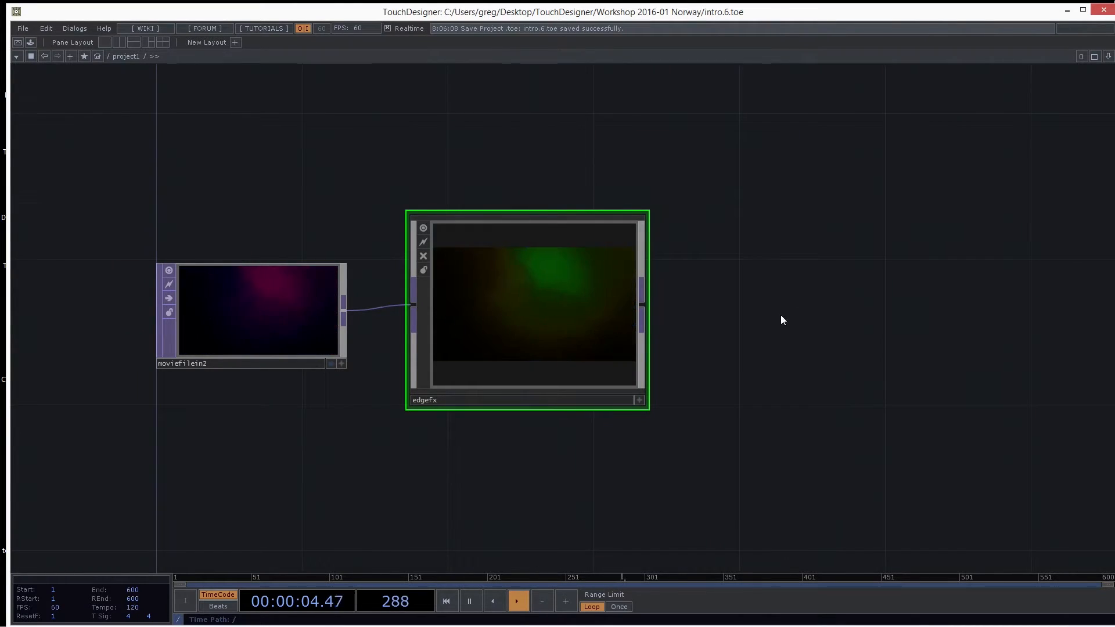
key("h")
left_click_drag(746, 416, 727, 279)
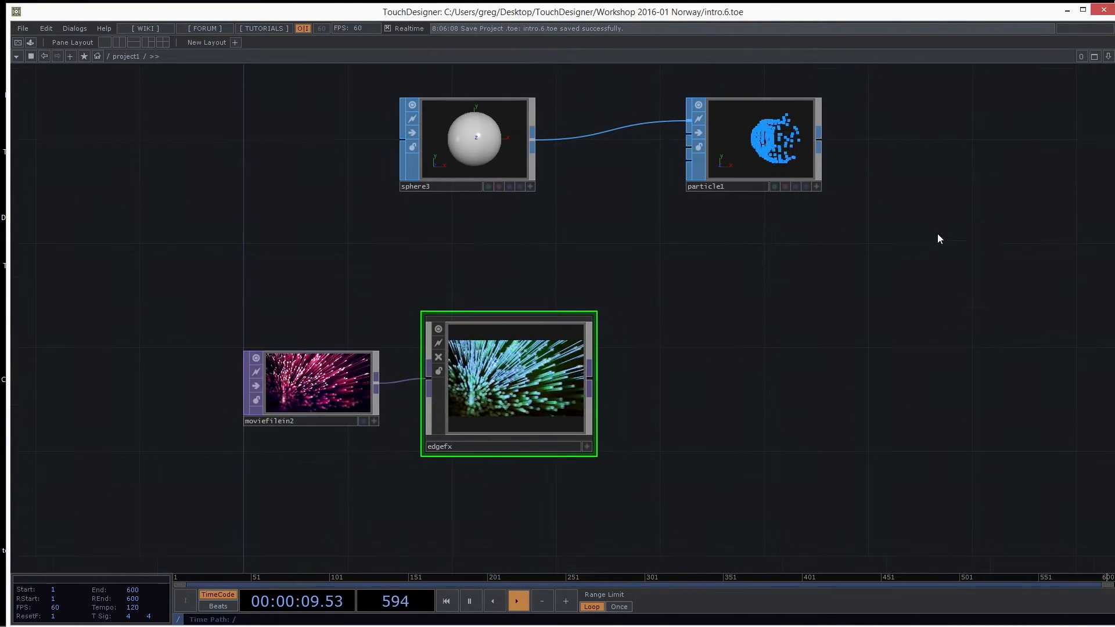
left_click_drag(937, 233, 834, 423)
left_click_drag(813, 268, 878, 450)
left_click_drag(904, 251, 923, 455)
left_click_drag(970, 248, 971, 428)
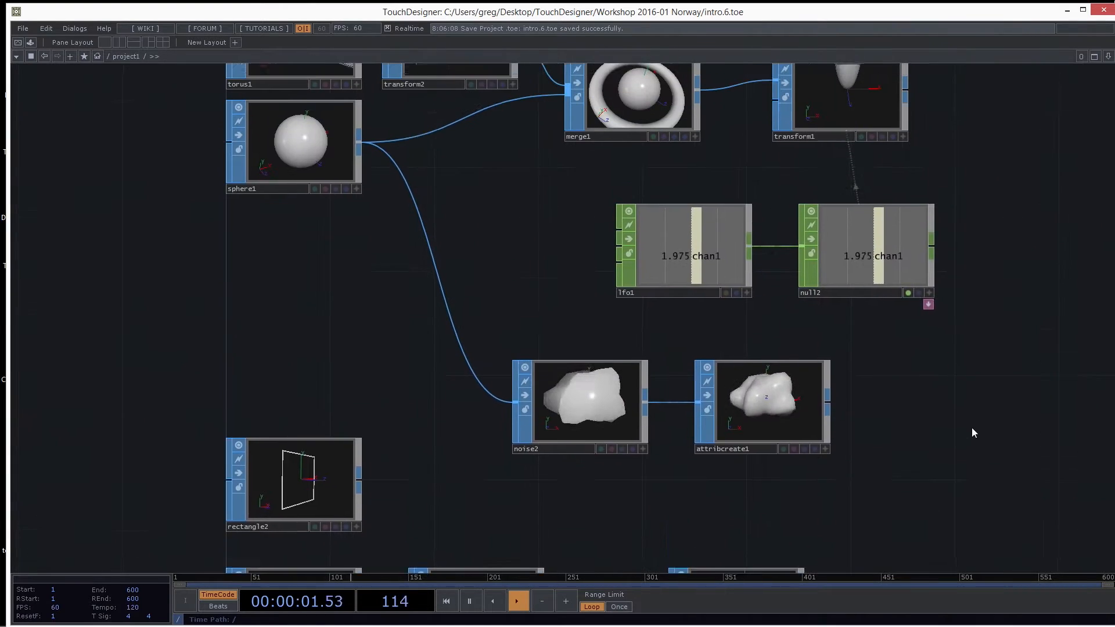
left_click_drag(1008, 253, 971, 389)
left_click_drag(418, 333, 379, 422)
left_click_drag(574, 152, 591, 318)
left_click_drag(626, 221, 630, 416)
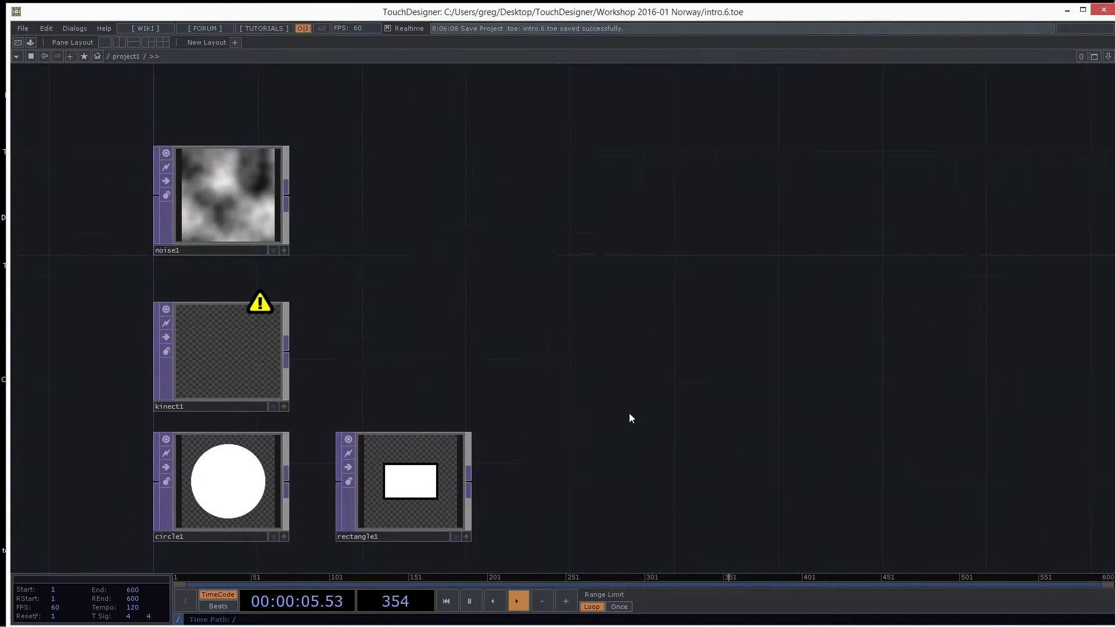
middle_click_drag(638, 411, 708, 342)
left_click_drag(708, 342, 670, 447)
scroll(648, 387, "up", 3)
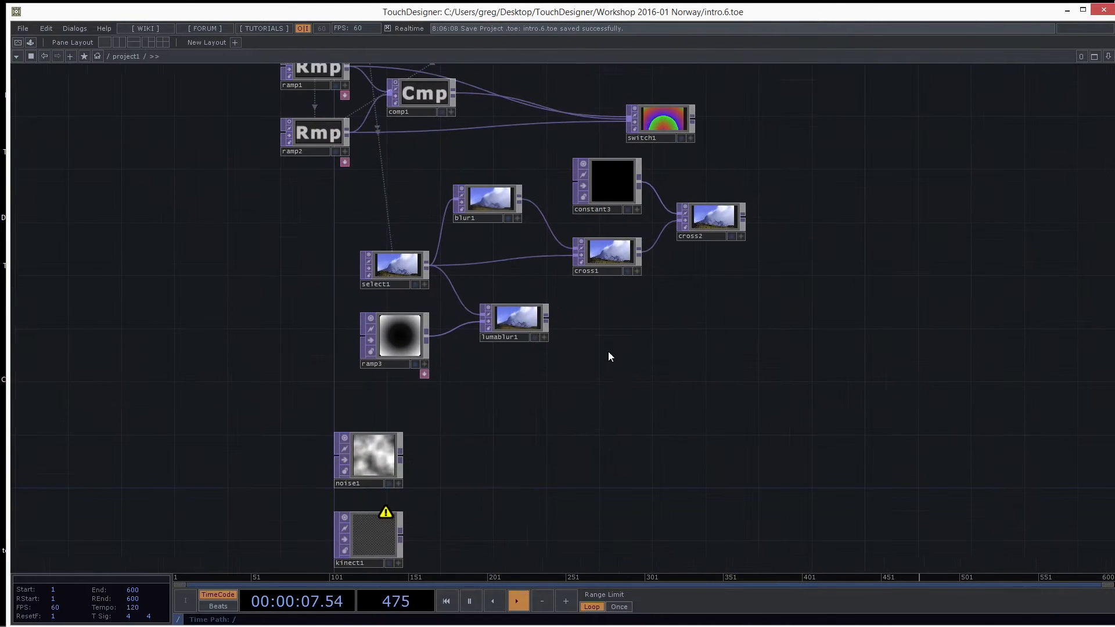
left_click_drag(601, 332, 593, 381)
Reposition constant3 slightly to the right and move blur1 closer to cross1.
left_click_drag(599, 235, 612, 230)
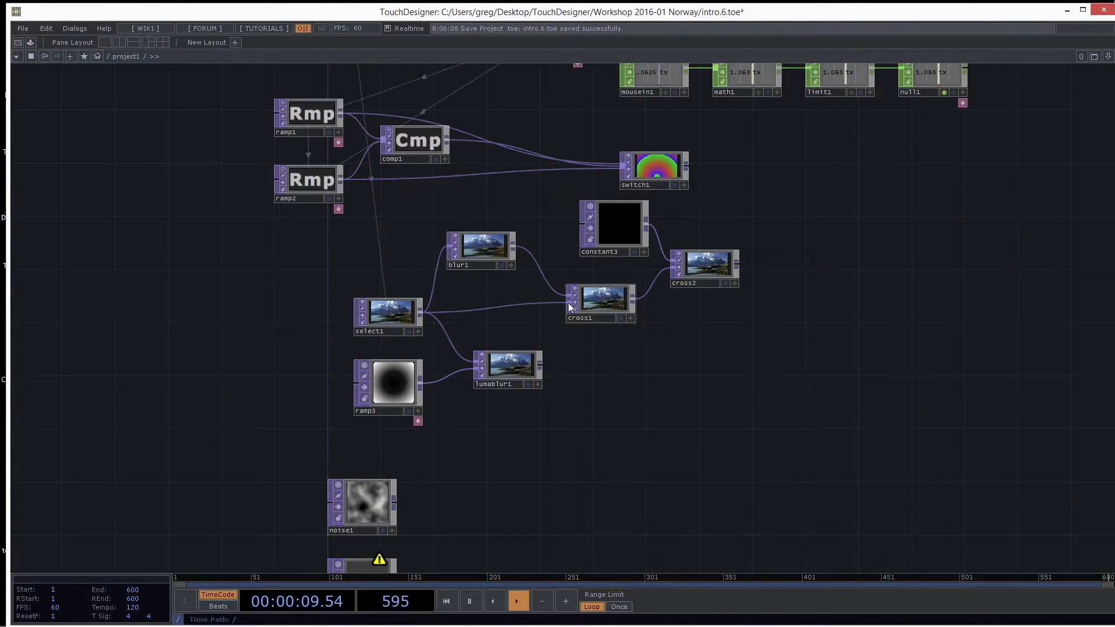
left_click_drag(473, 255, 498, 257)
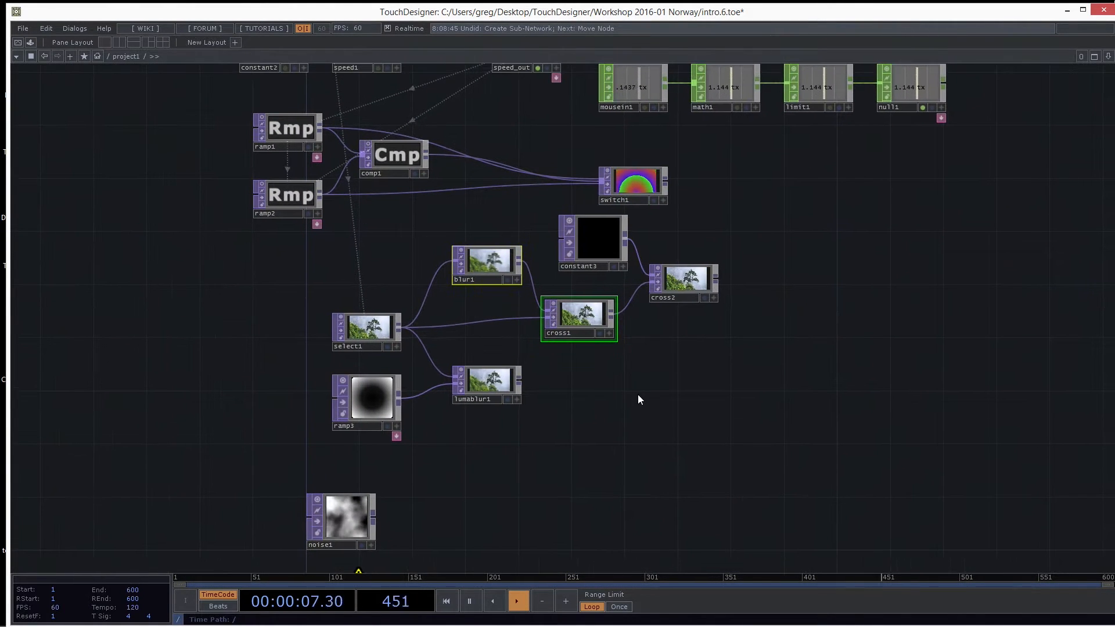
Append a Null TOP to the output of cross2, placed to its right in the network.
left_click_drag(482, 227, 740, 343)
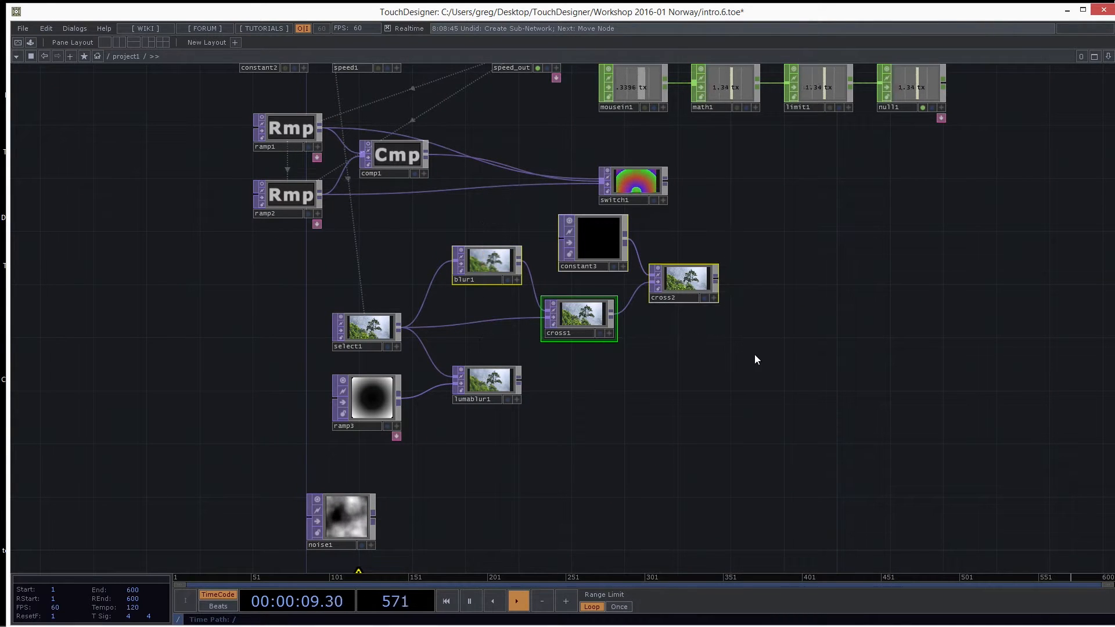
right_click(718, 280)
left_click(852, 231)
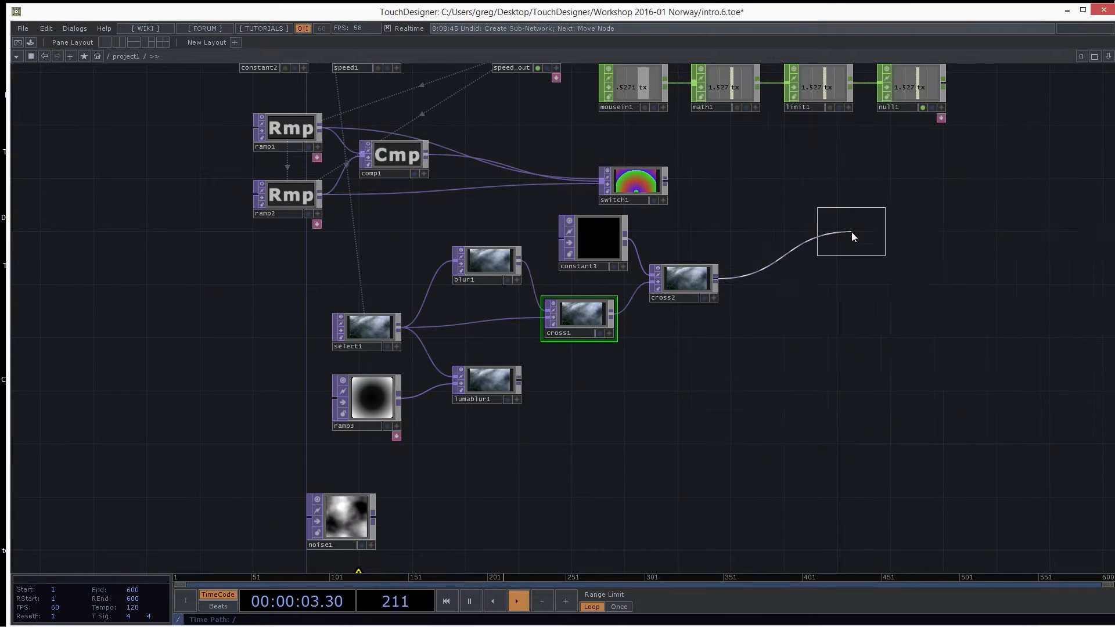
left_click(830, 289)
Collapse blur1, constant3, cross1 and cross2 into a single Base component.
left_click_drag(462, 237, 710, 335)
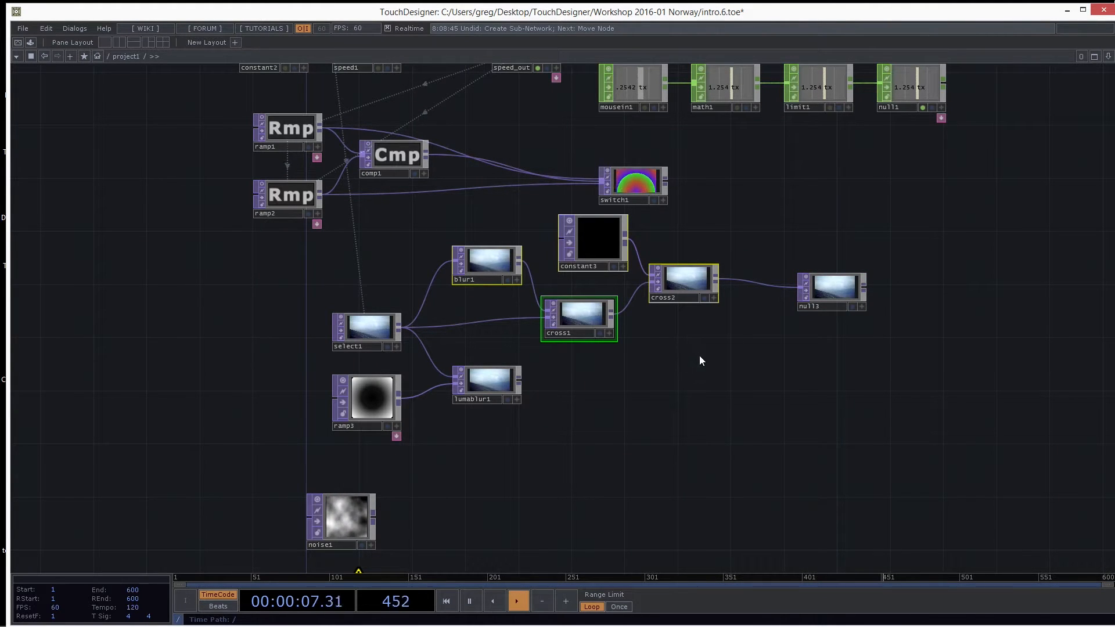
left_click_drag(496, 221, 704, 341)
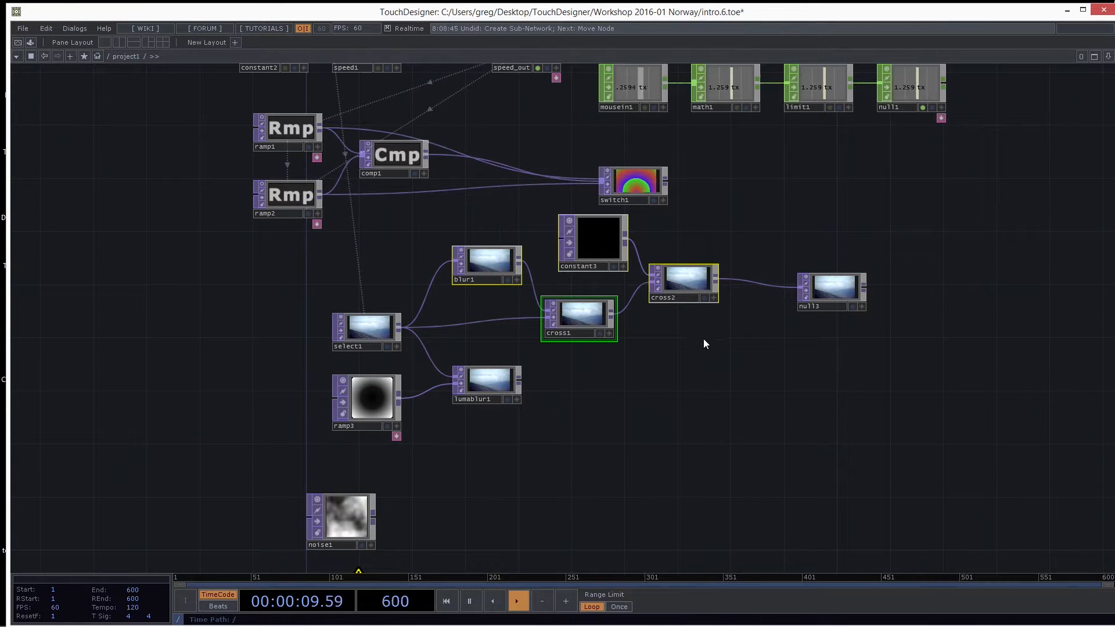
right_click(734, 381)
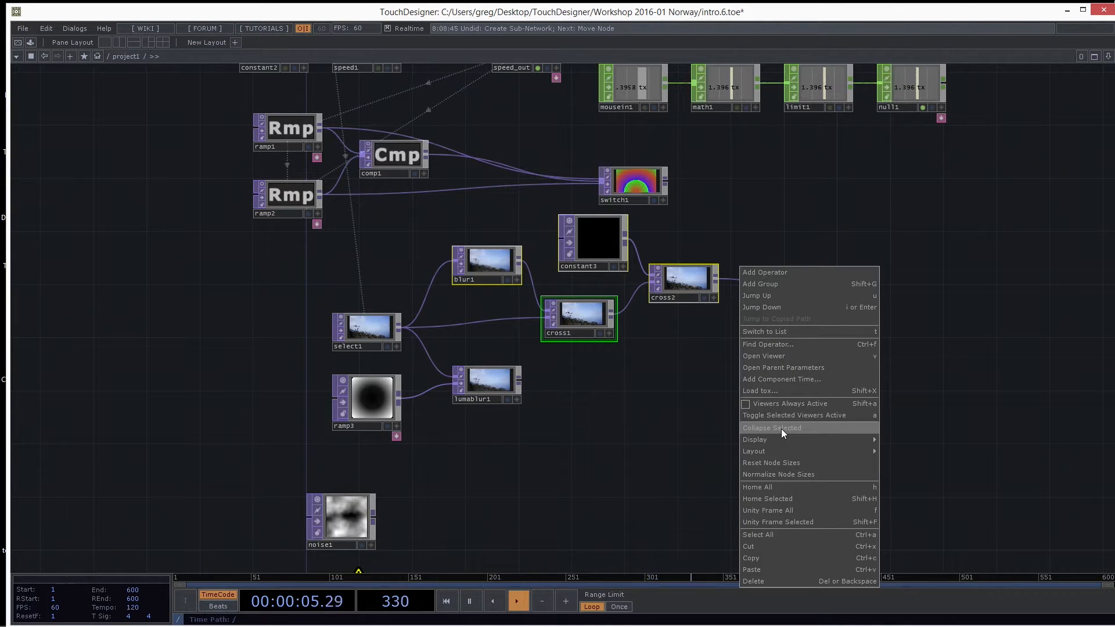
left_click(837, 427)
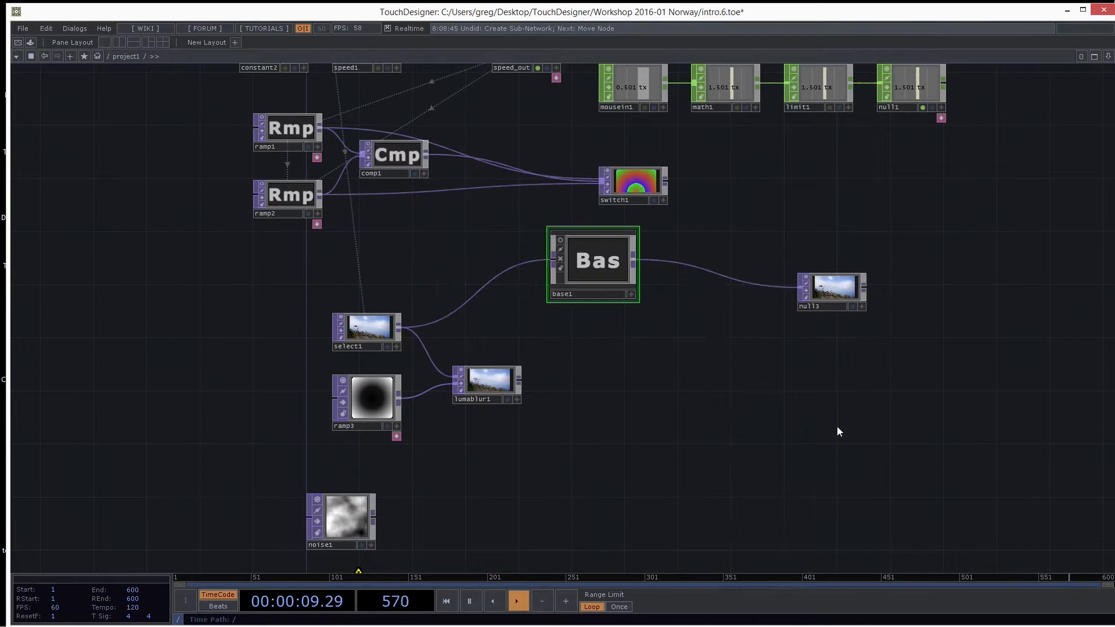
Move the new Base component down in line with null3, inspect its internal network and return to project1.
left_click_drag(599, 261, 618, 296)
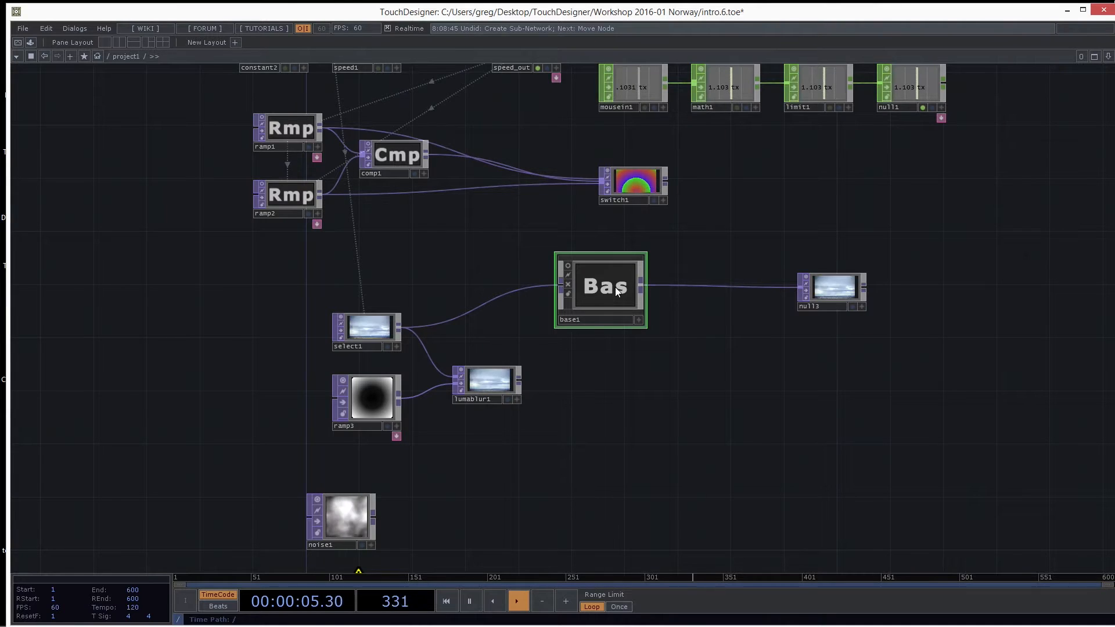
key("i")
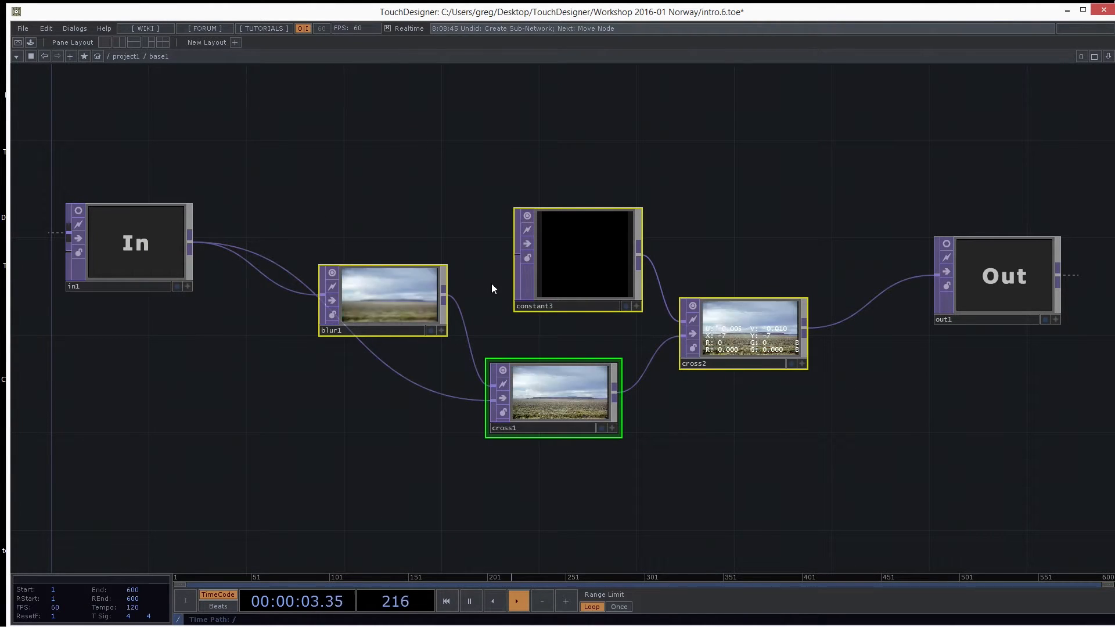
key("u")
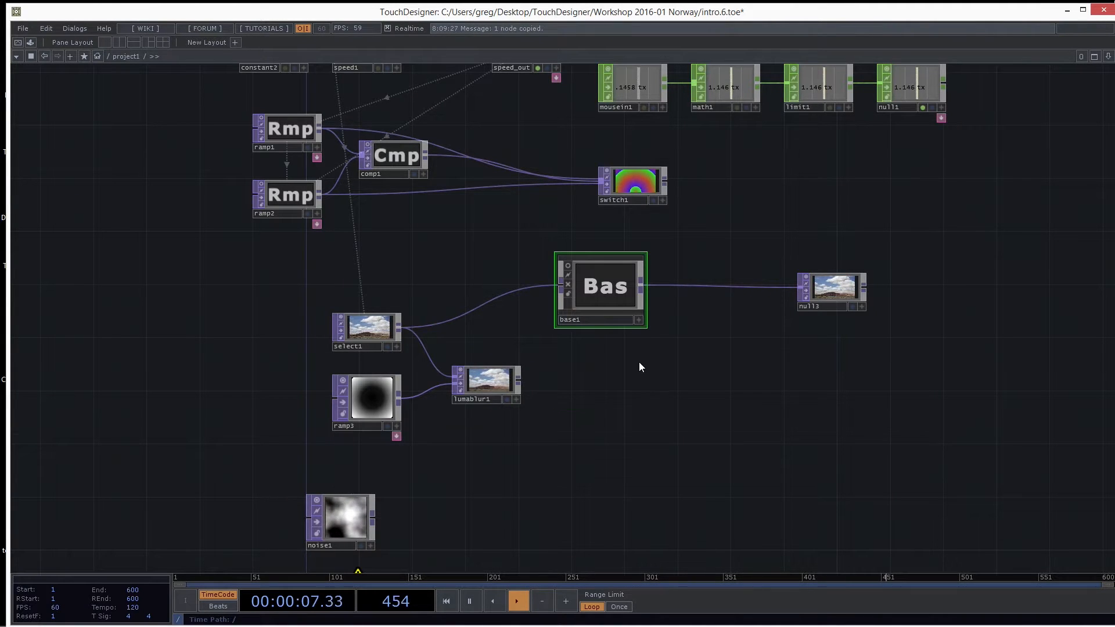
key("ctrl+v")
key("ctrl+v")
key("ctrl+v")
left_click_drag(715, 420, 746, 302)
right_click_drag(716, 235, 661, 388)
key("Delete")
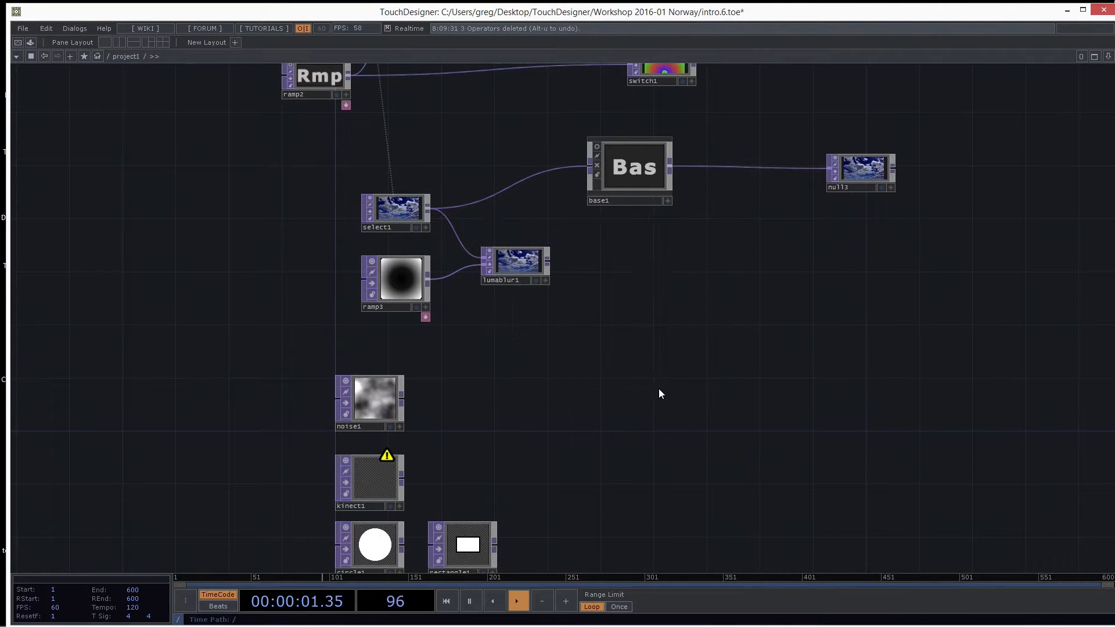
Paste three copies of base1 stacked below it and delete all three copies.
left_click(645, 192)
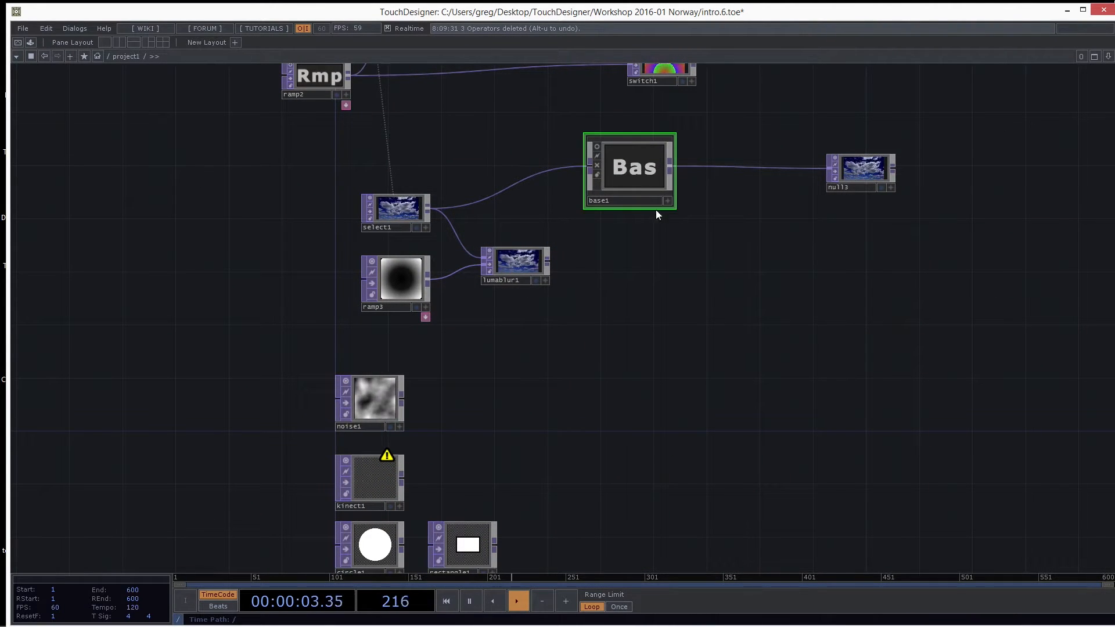
key("ctrl+v")
key("ctrl+v")
key("ctrl+v")
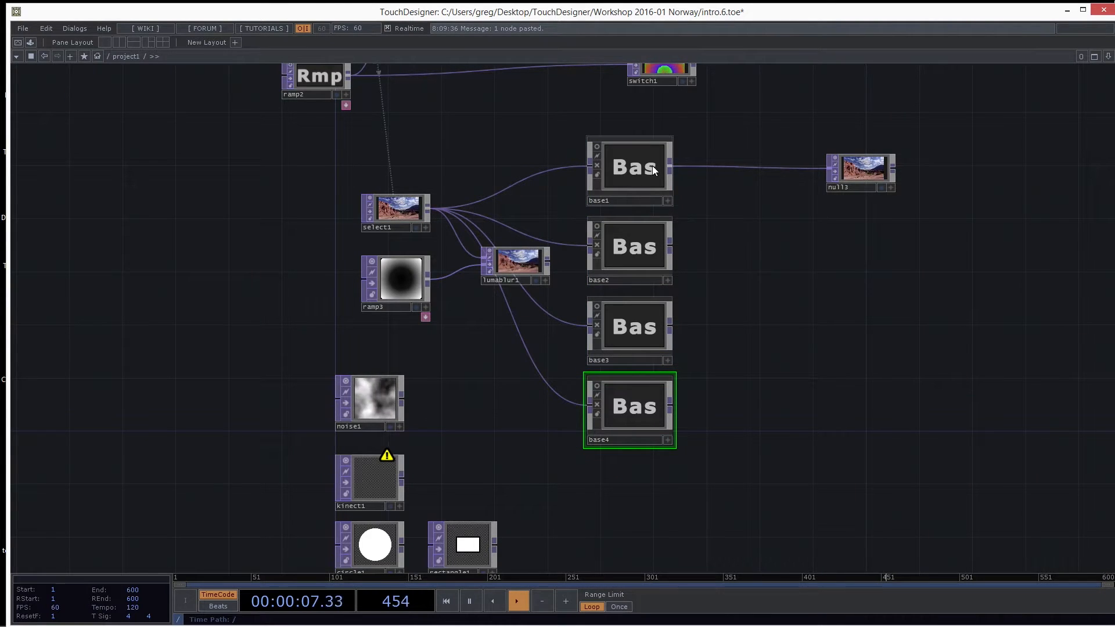
right_click_drag(685, 210, 666, 362)
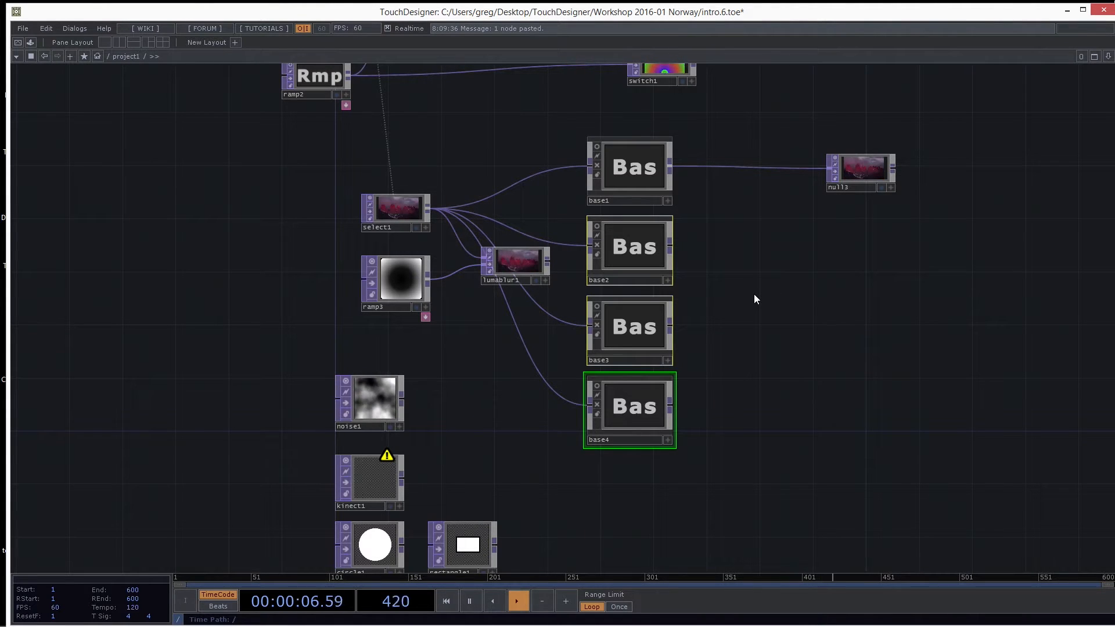
key("Delete")
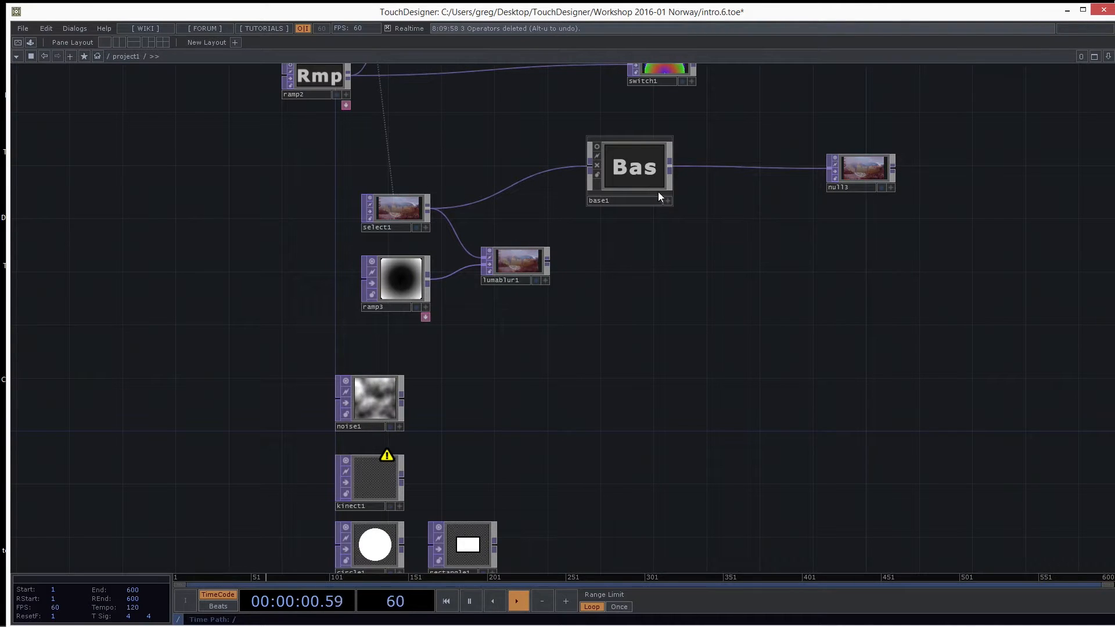
Move null3 closer to the output of base1.
left_click_drag(834, 180, 758, 180)
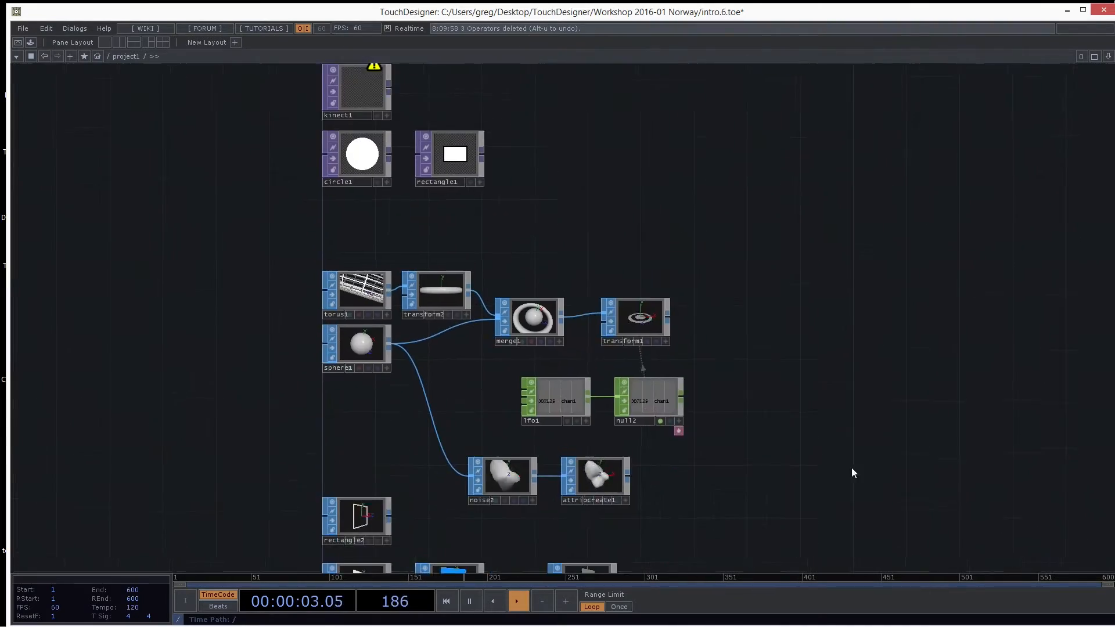
Append a new TOP to the output of the edgefx component, placed to its right in the network.
scroll(851, 468, "down", 10)
scroll(430, 347, "up", 6)
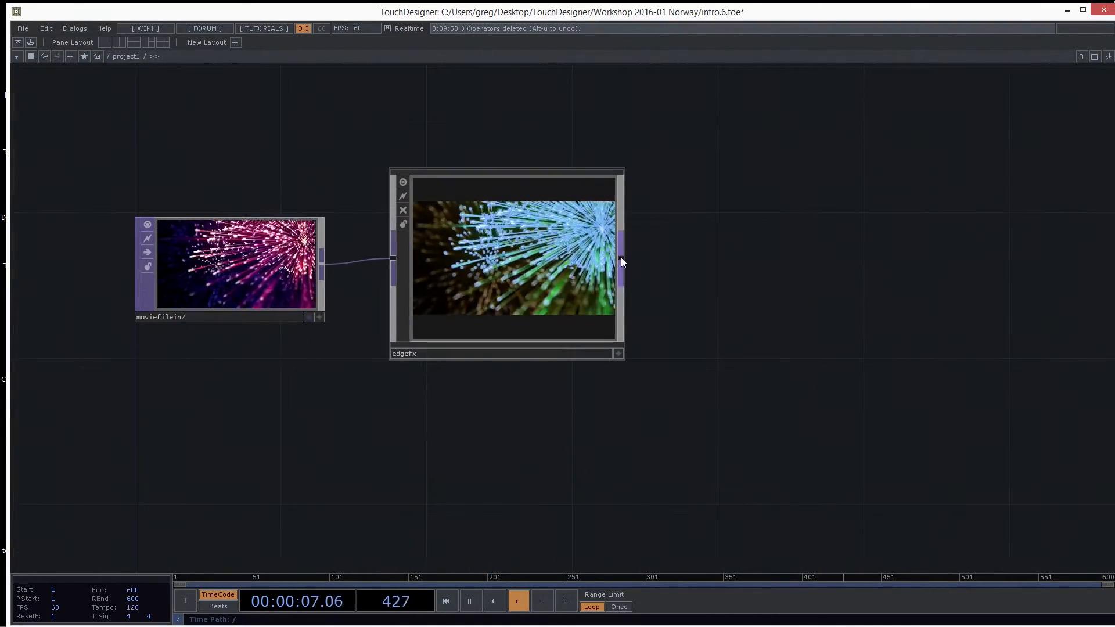
right_click(622, 256)
left_click(762, 216)
left_click(835, 261)
Name the TOP after edgefx final_out and move it slightly closer to edgefx.
type("final")
key("Return")
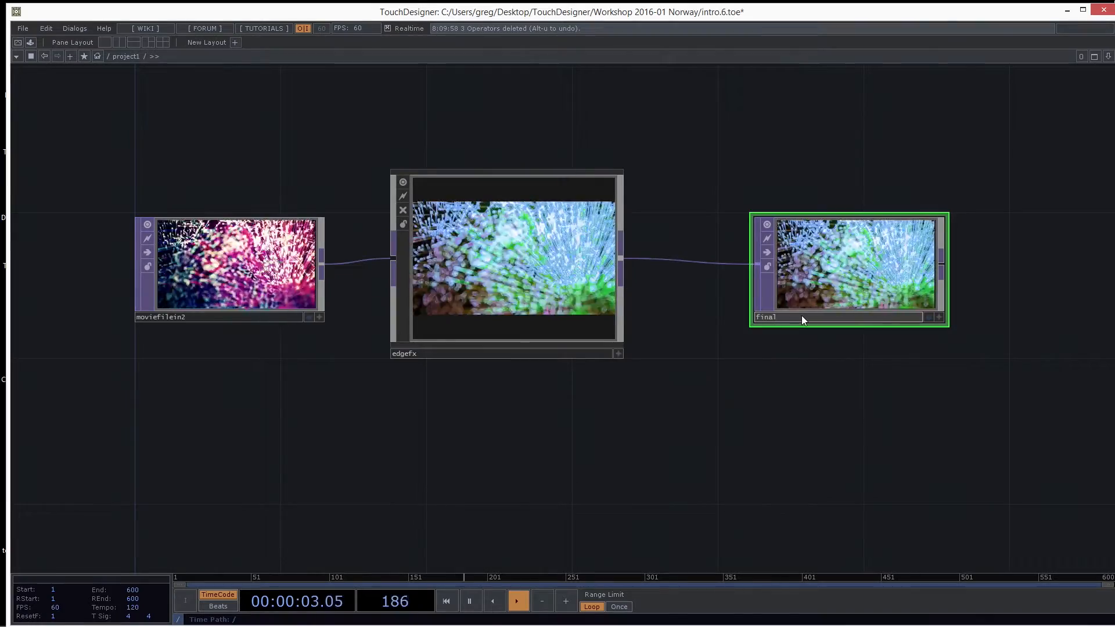
type("_out")
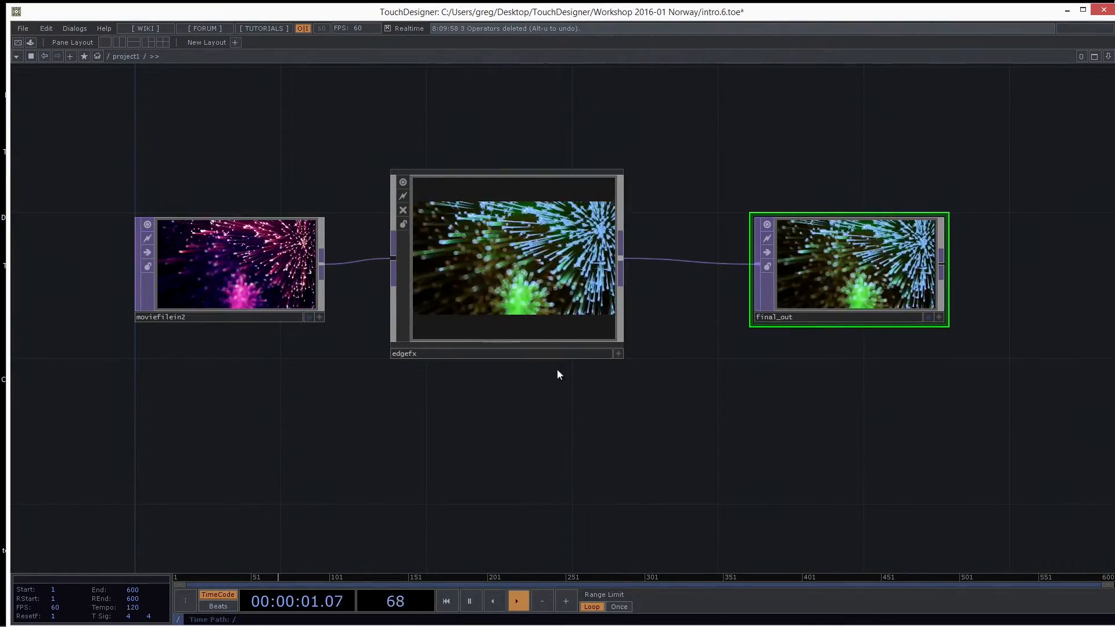
left_click_drag(888, 276, 851, 277)
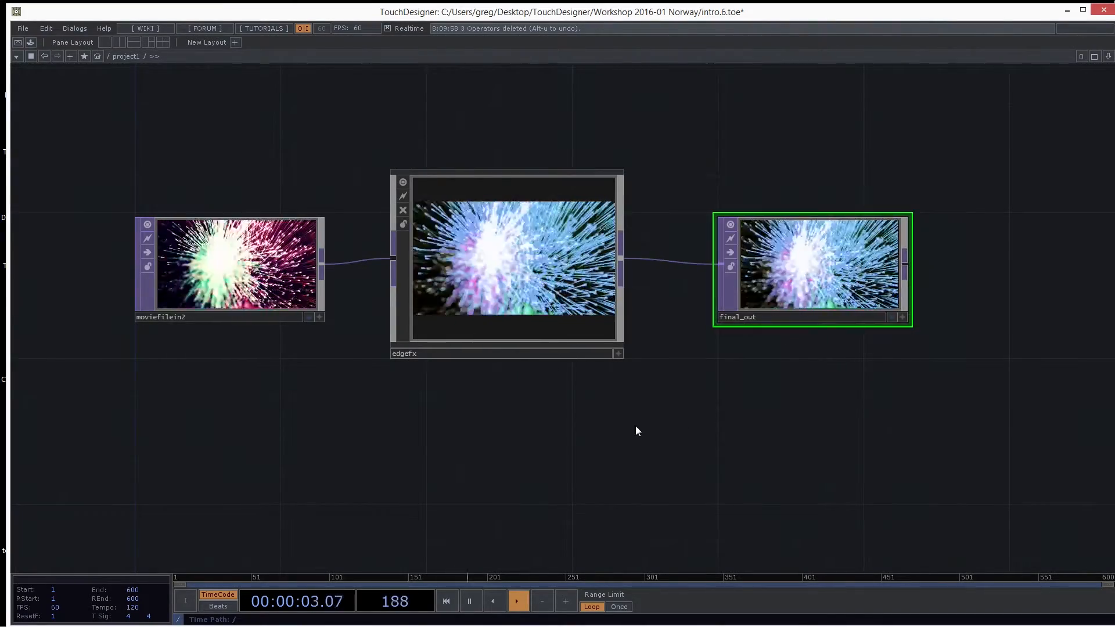
Save the edgefx component as edgefx.tox in the Workshop 2016-01 Norway folder.
right_click(516, 242)
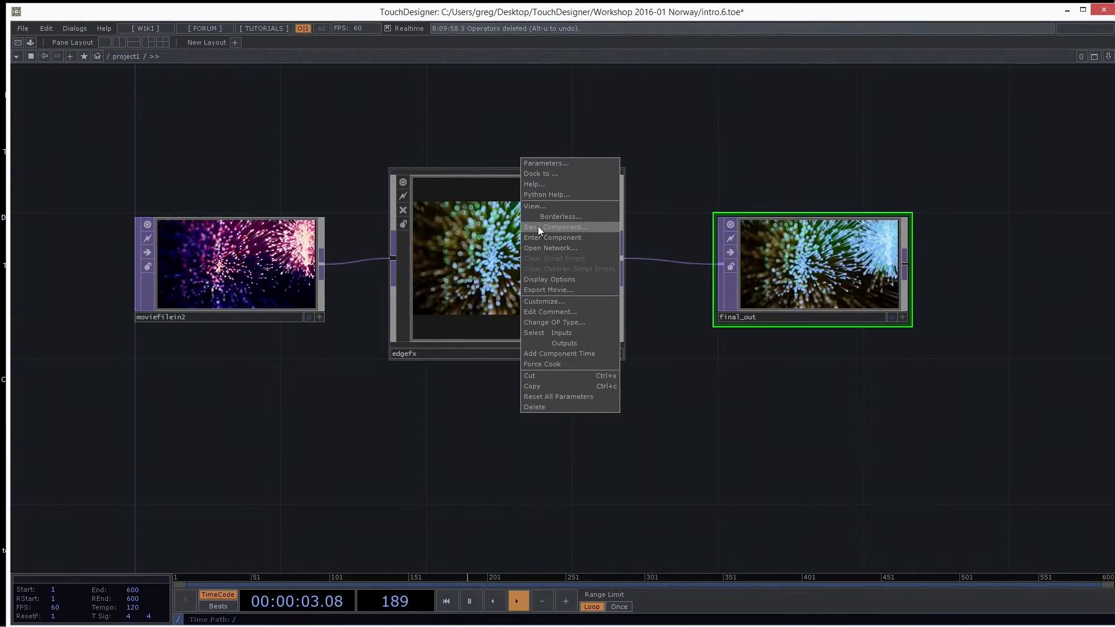
left_click(561, 227)
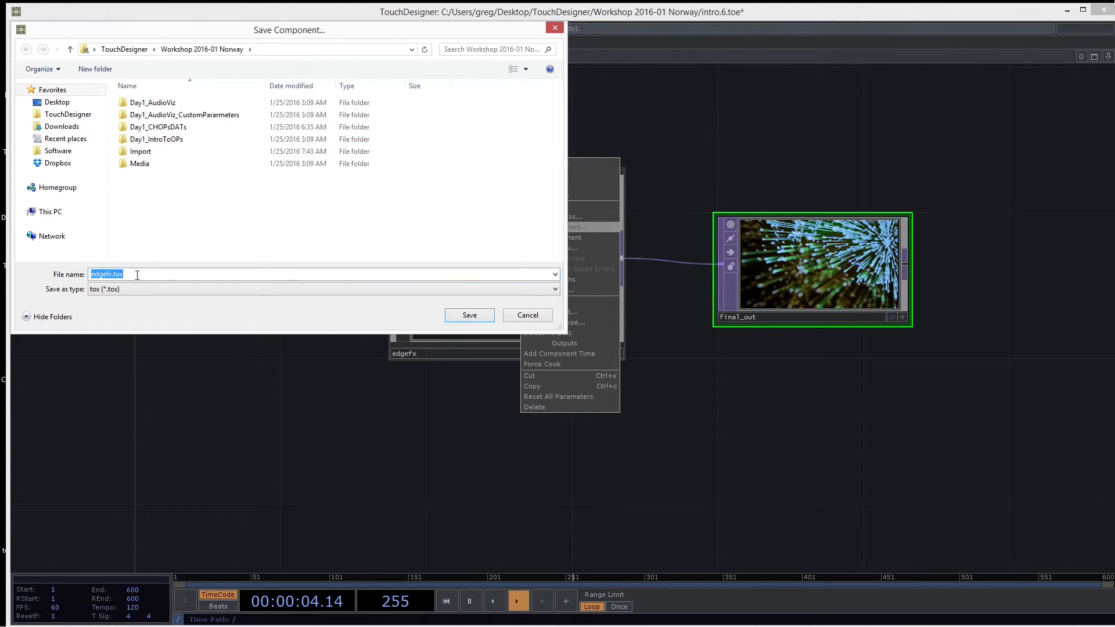
left_click(469, 316)
Open the Workshop 2016-01 Norway folder in File Explorer in details view and widen the window to show all file columns.
left_click_drag(523, 433, 524, 395)
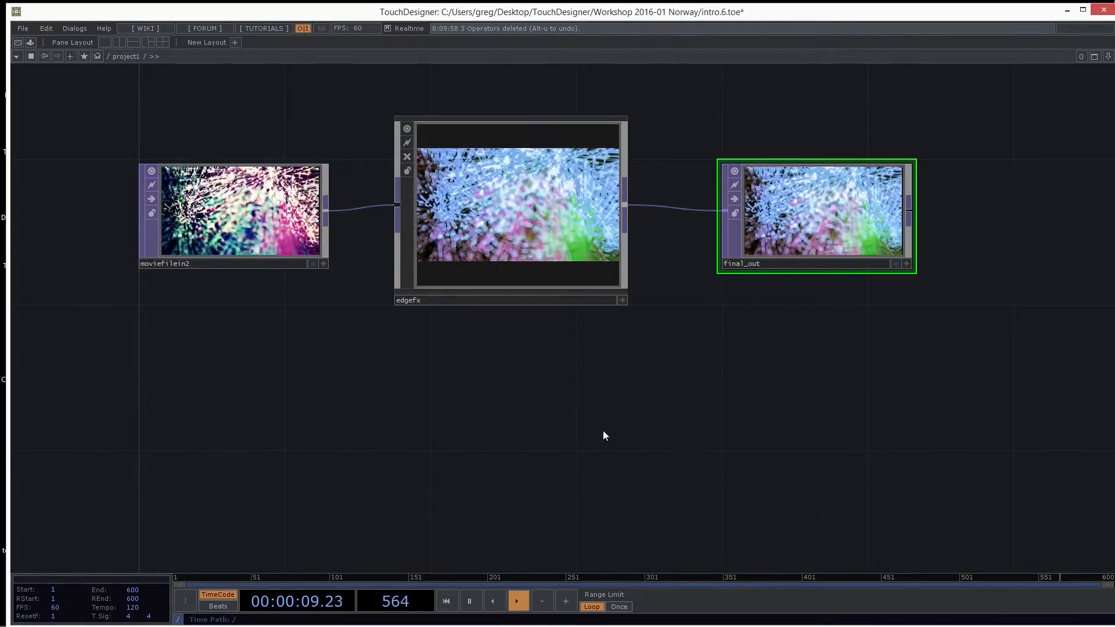
key("alt+Tab")
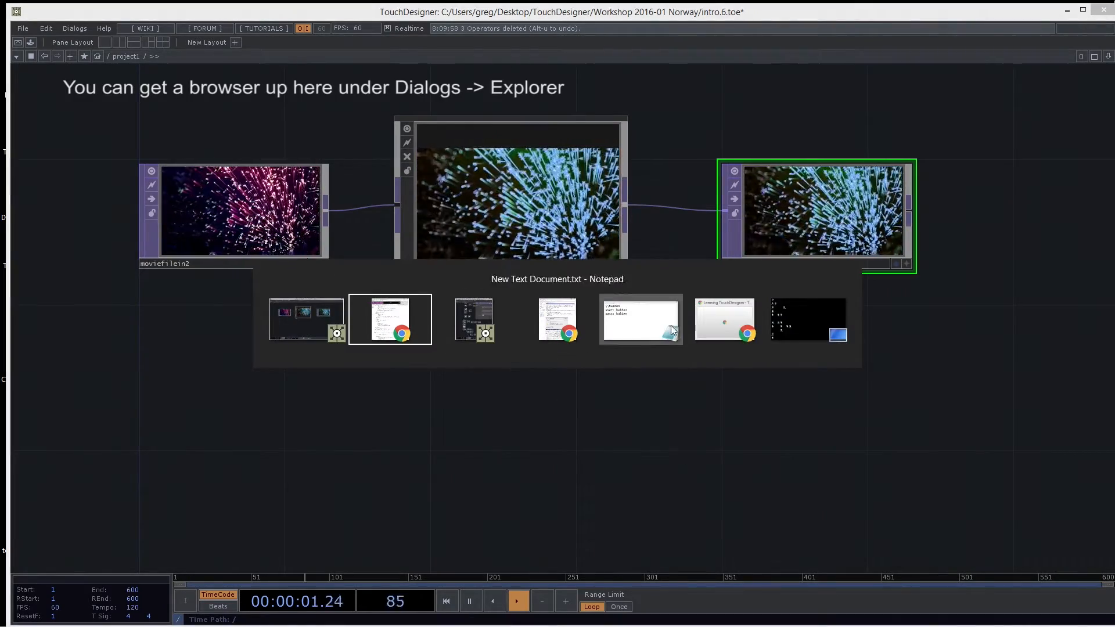
key("Escape")
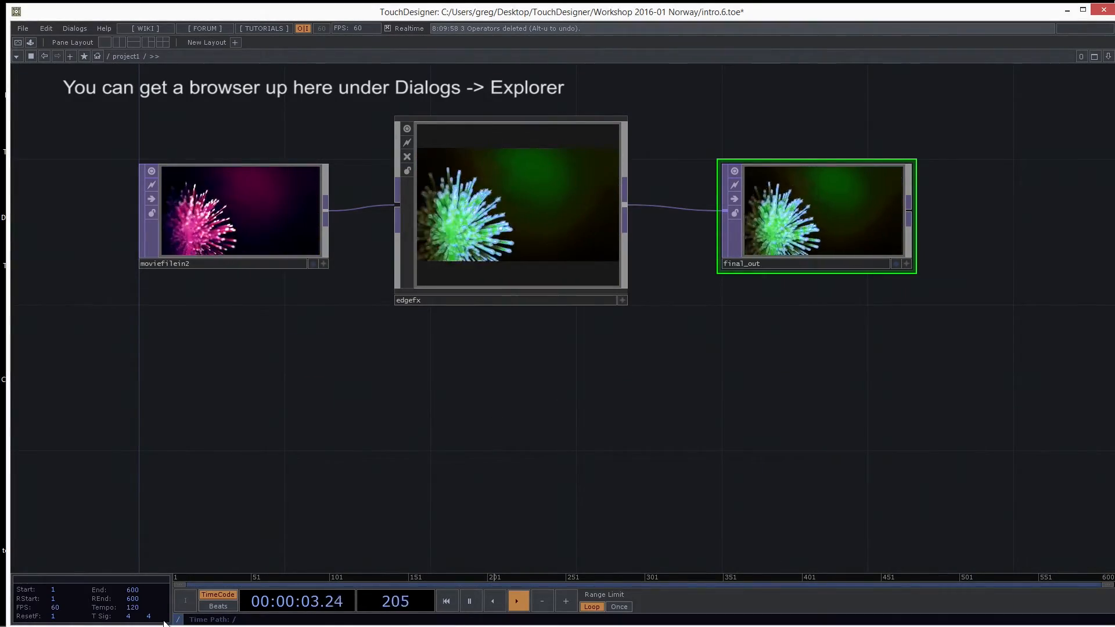
key("super")
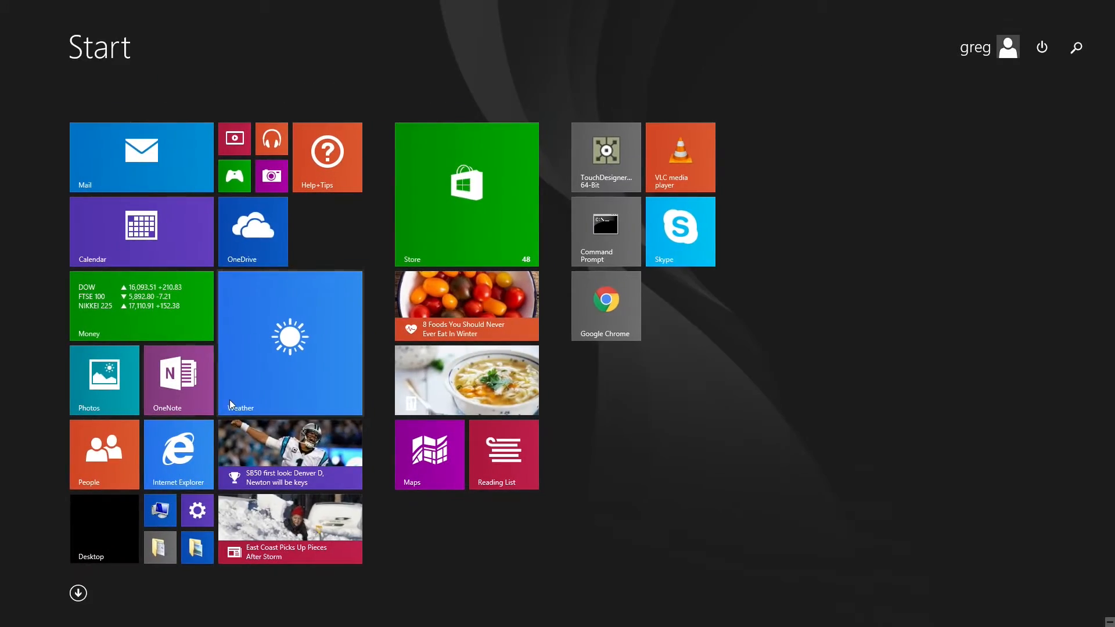
left_click(196, 545)
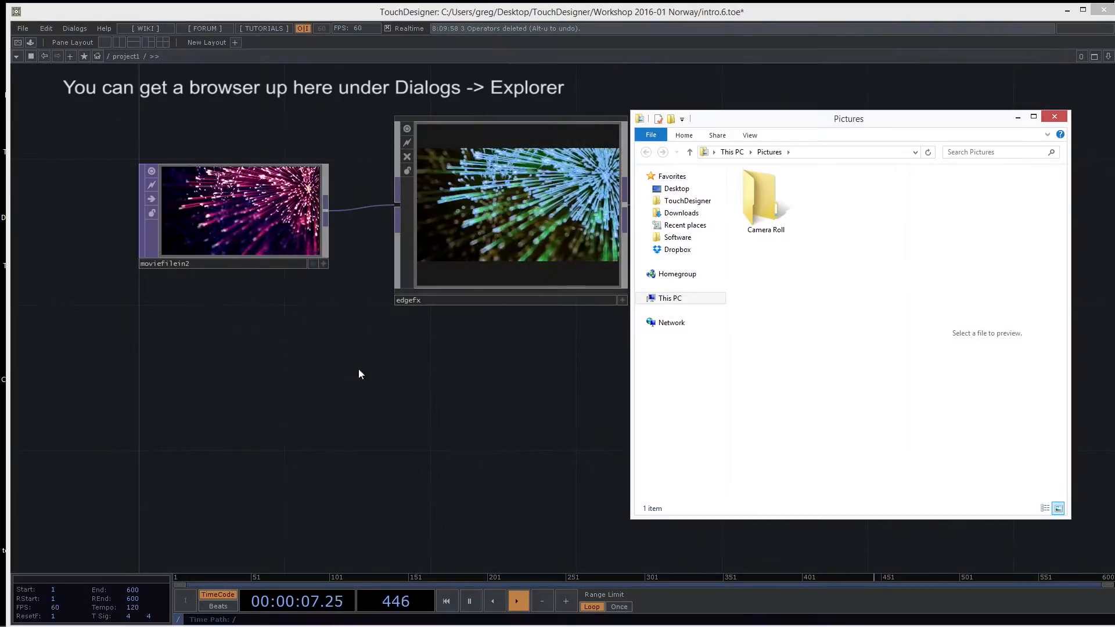
left_click_drag(813, 119, 749, 116)
double_click(726, 186)
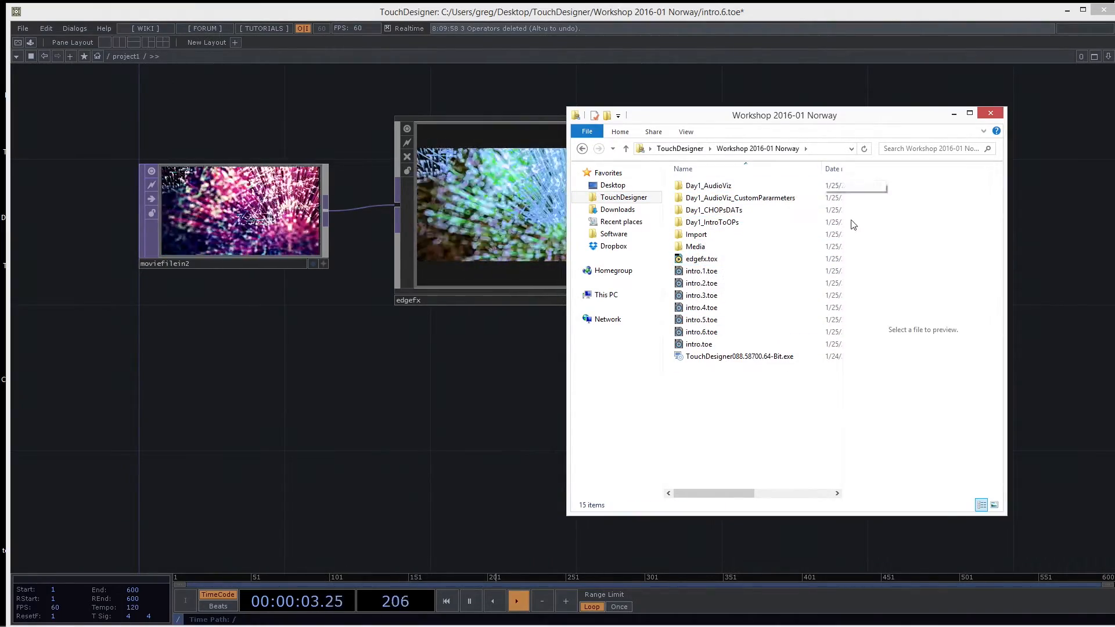
left_click(993, 506)
left_click(981, 504)
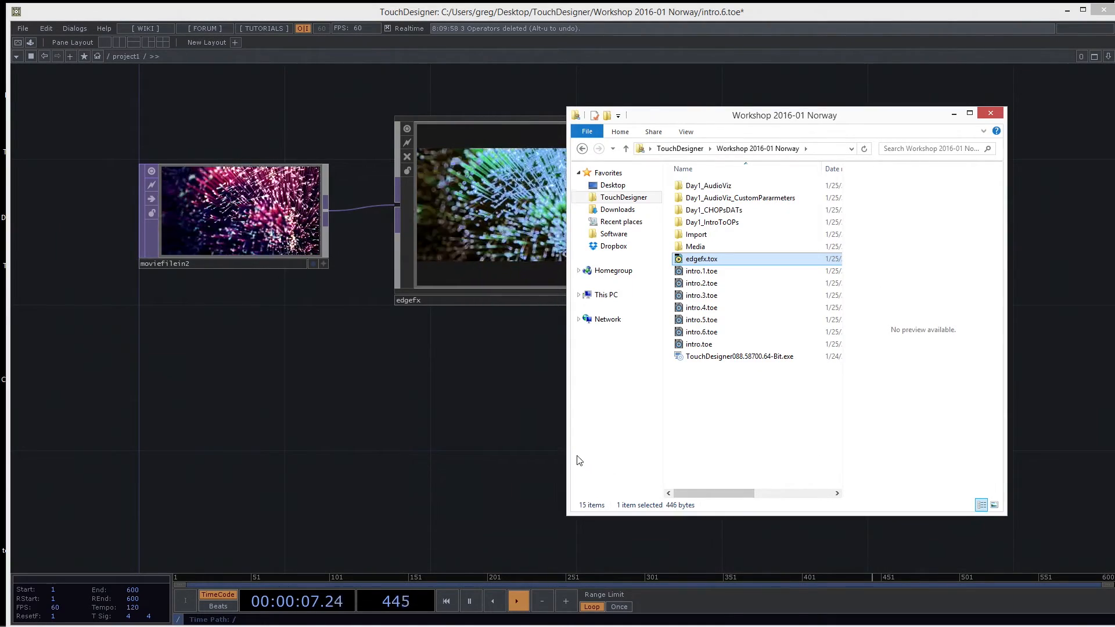
left_click_drag(569, 456, 381, 463)
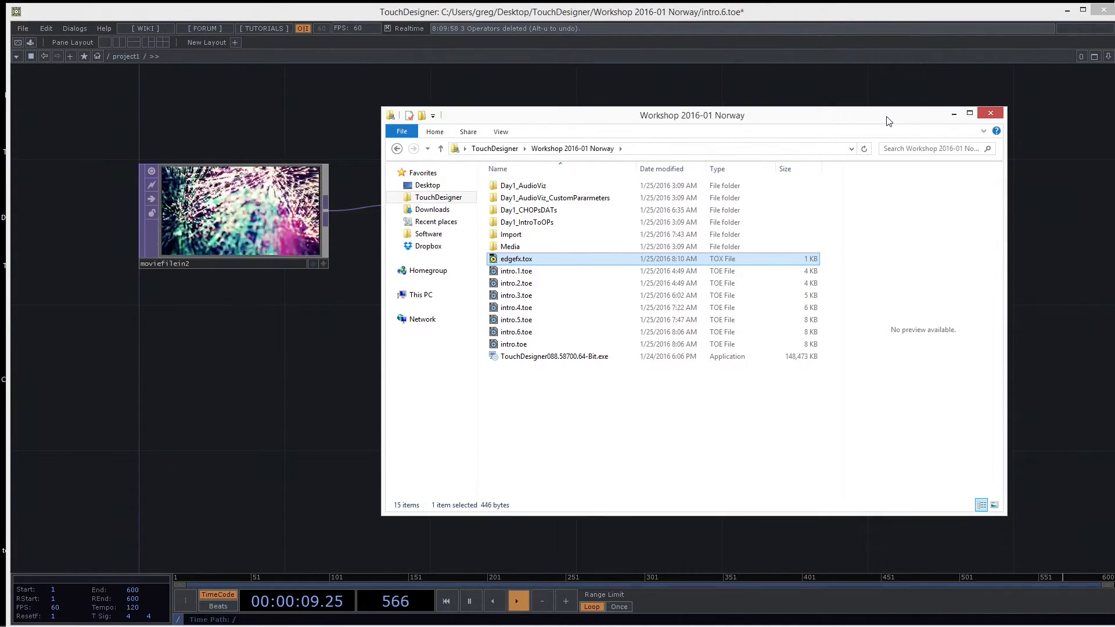
left_click_drag(809, 120, 874, 91)
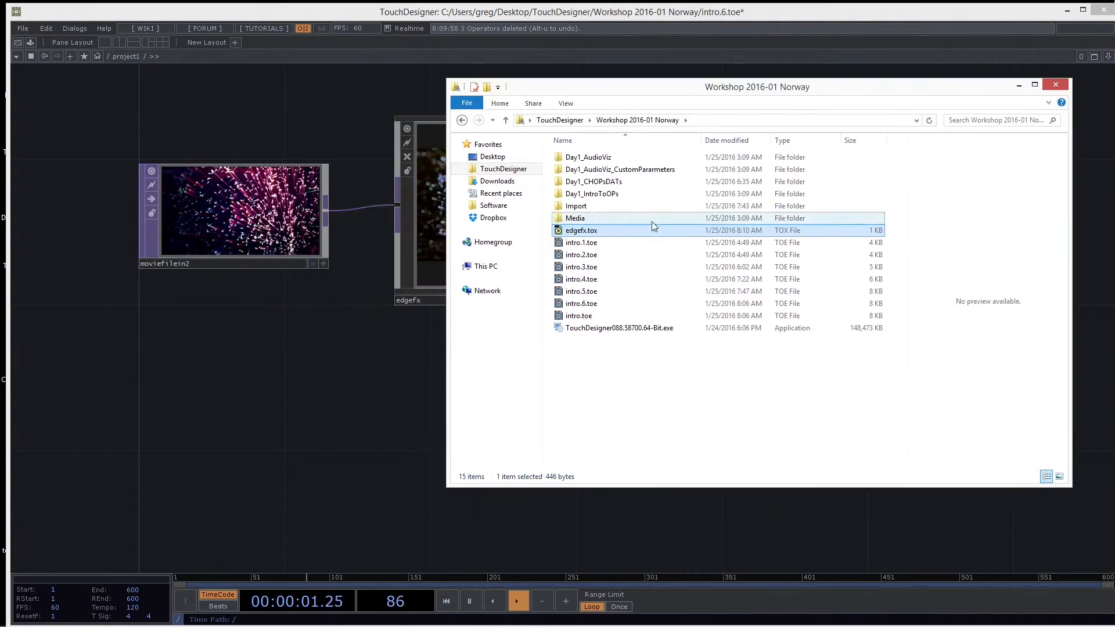
Load edgefx.tox from the folder into the network below moviefilein2 and move the new component to the right.
left_click_drag(584, 233, 405, 305)
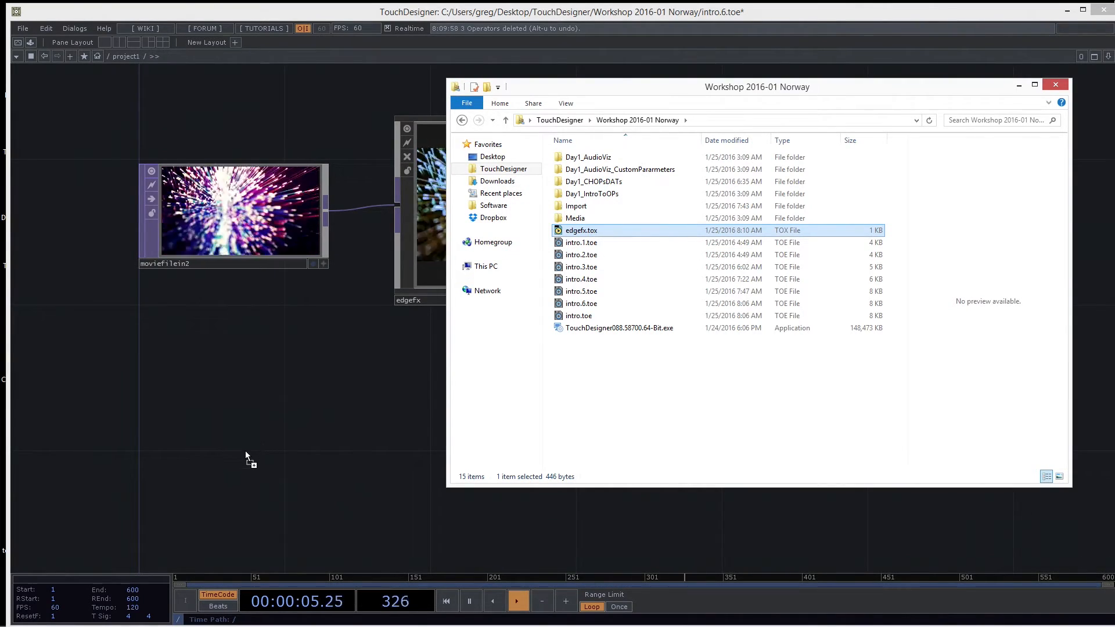
left_click_drag(245, 450, 247, 451)
left_click(485, 516)
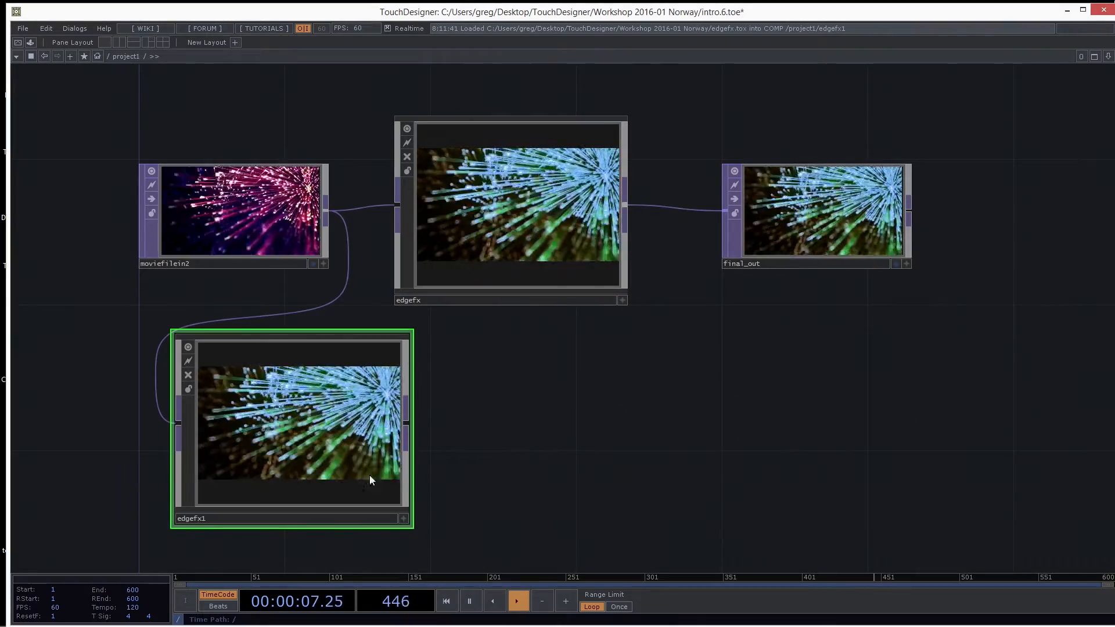
left_click_drag(389, 482, 644, 482)
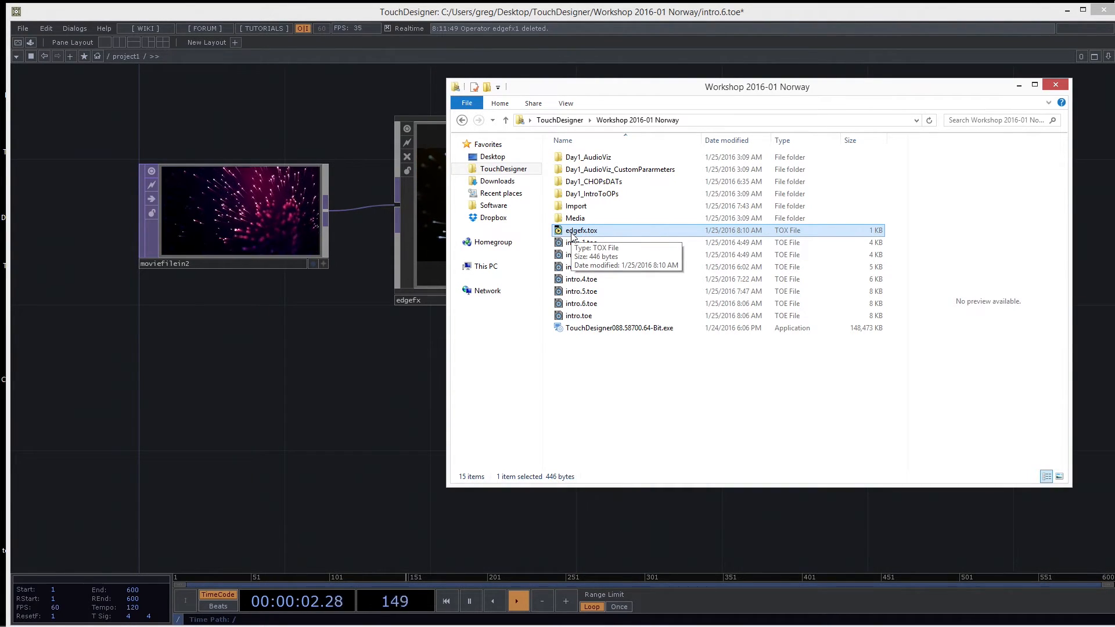
double_click(572, 231)
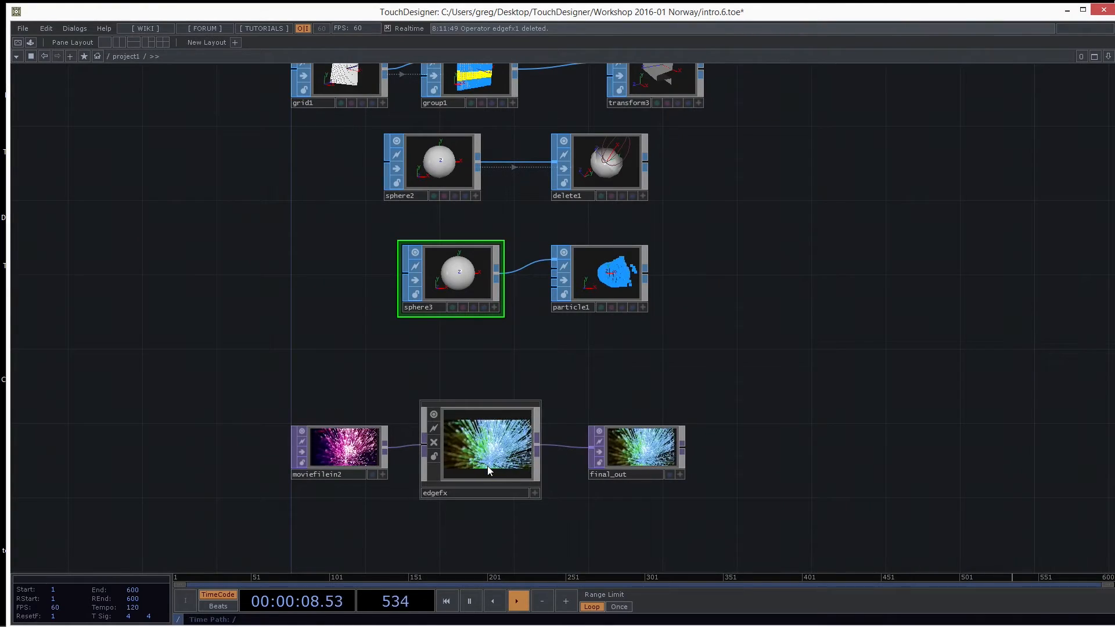
Add a Constant CHOP below moviefilein2 and move edgefx and final_out further right.
left_click_drag(557, 497, 640, 412)
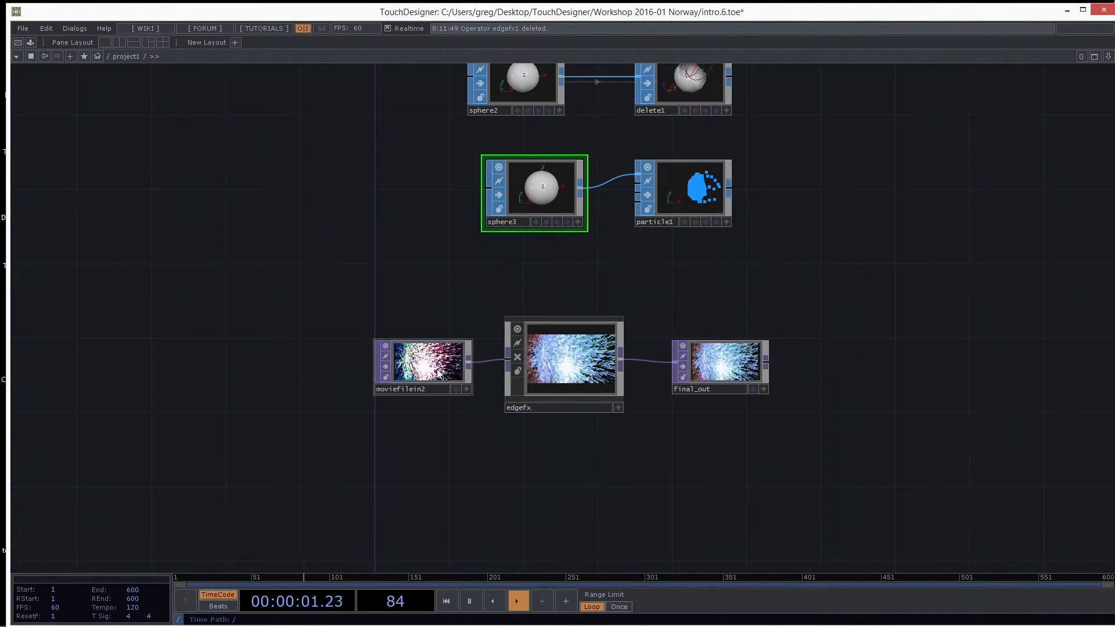
key("Tab")
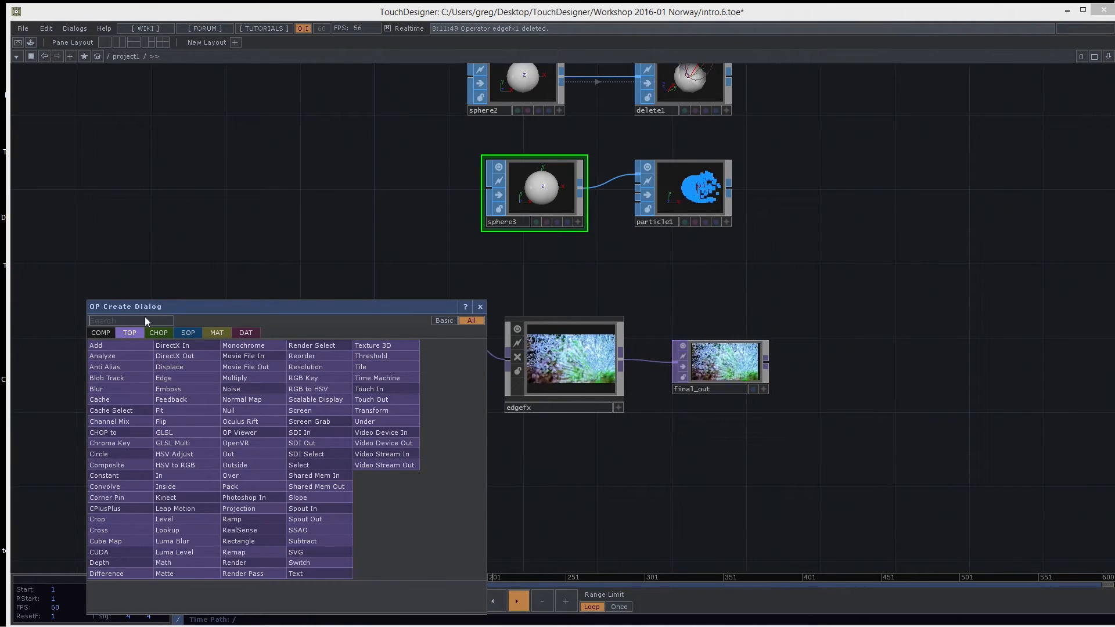
left_click(160, 332)
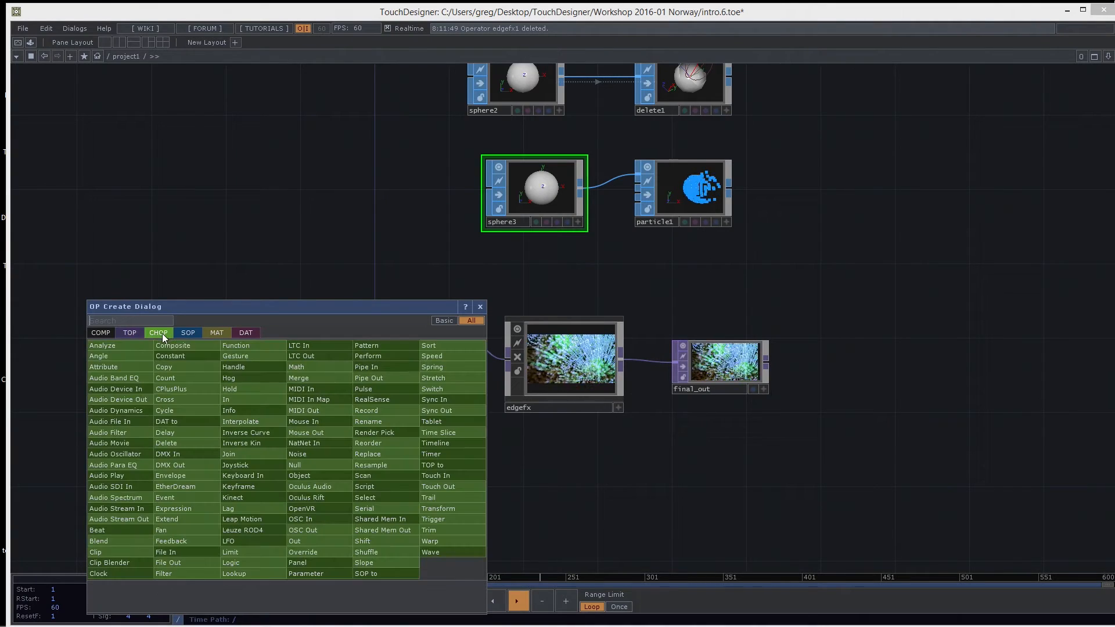
left_click(183, 377)
left_click(423, 431)
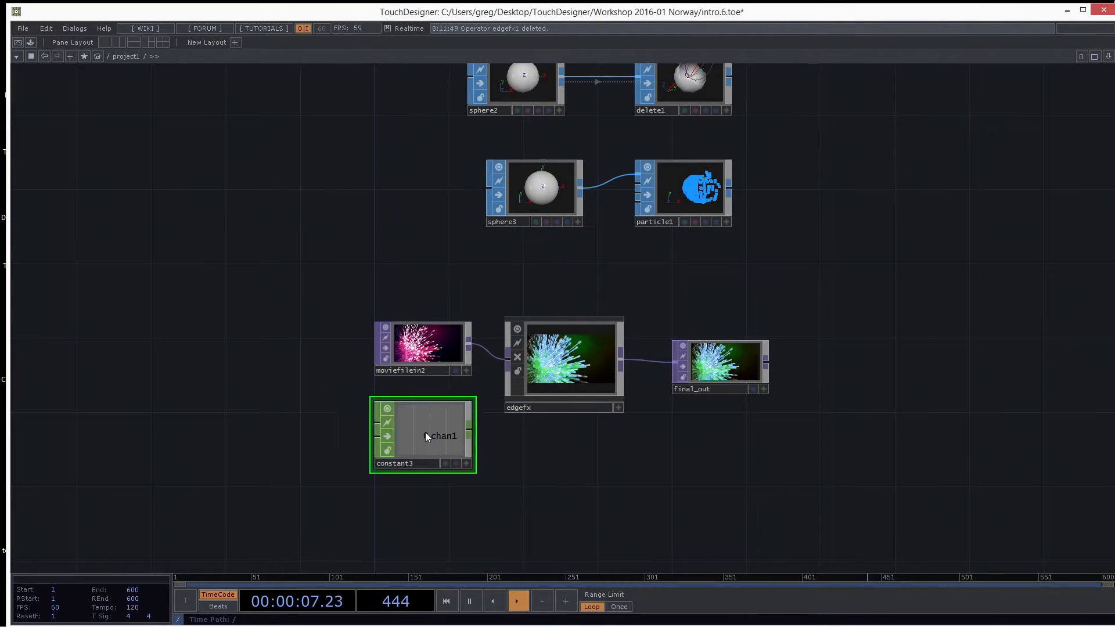
left_click_drag(546, 293, 741, 384)
left_click(688, 354)
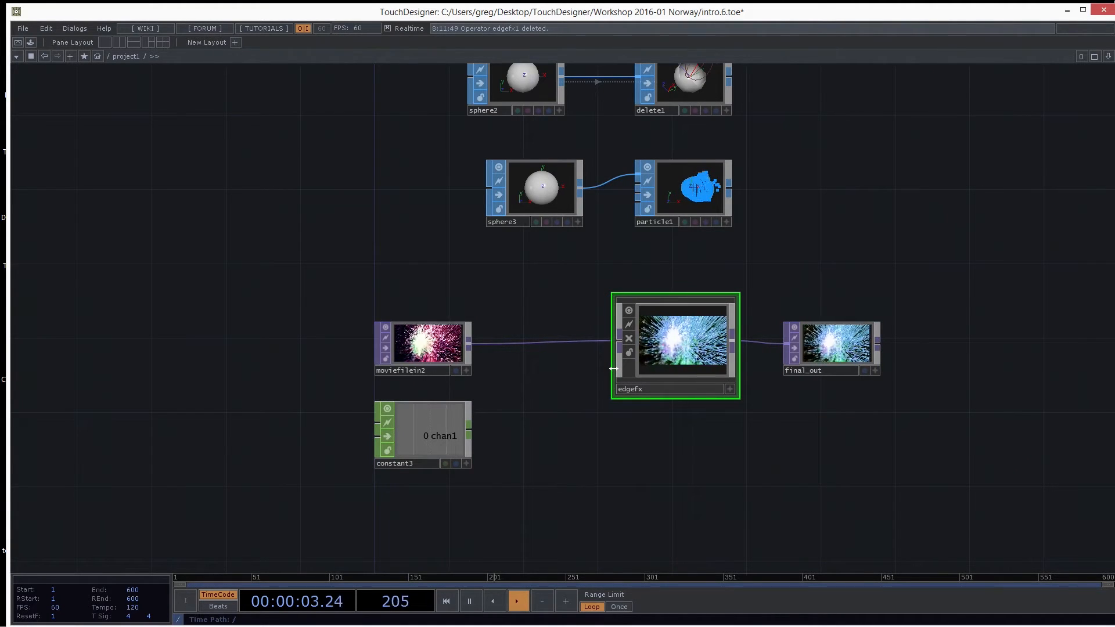
Add an In CHOP below edge1 inside edgefx and return to the project1 network.
key("i")
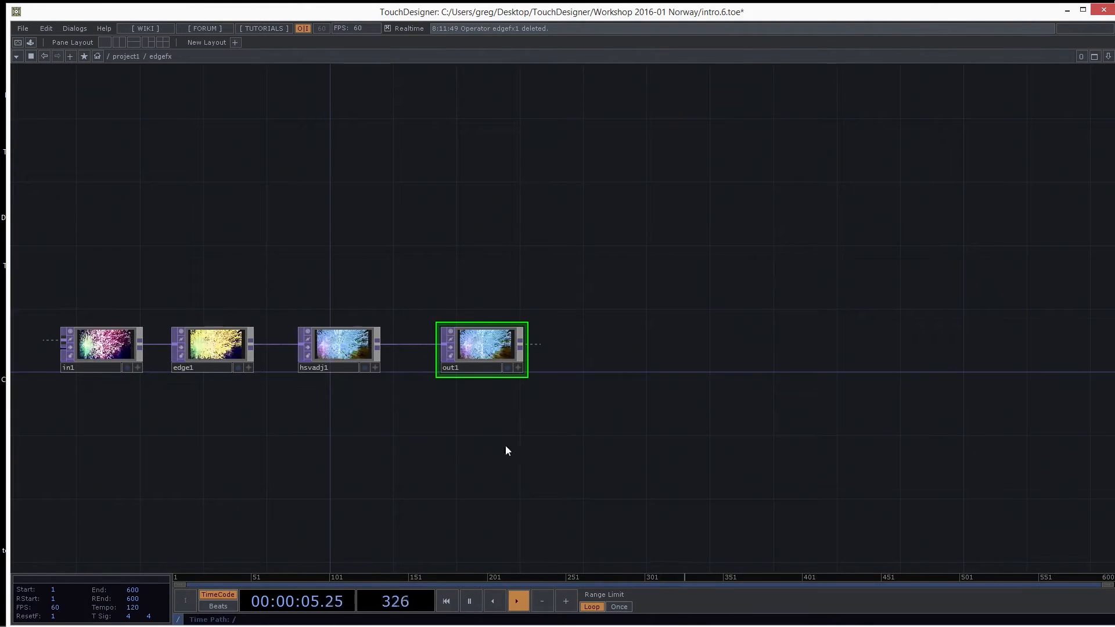
key("Tab")
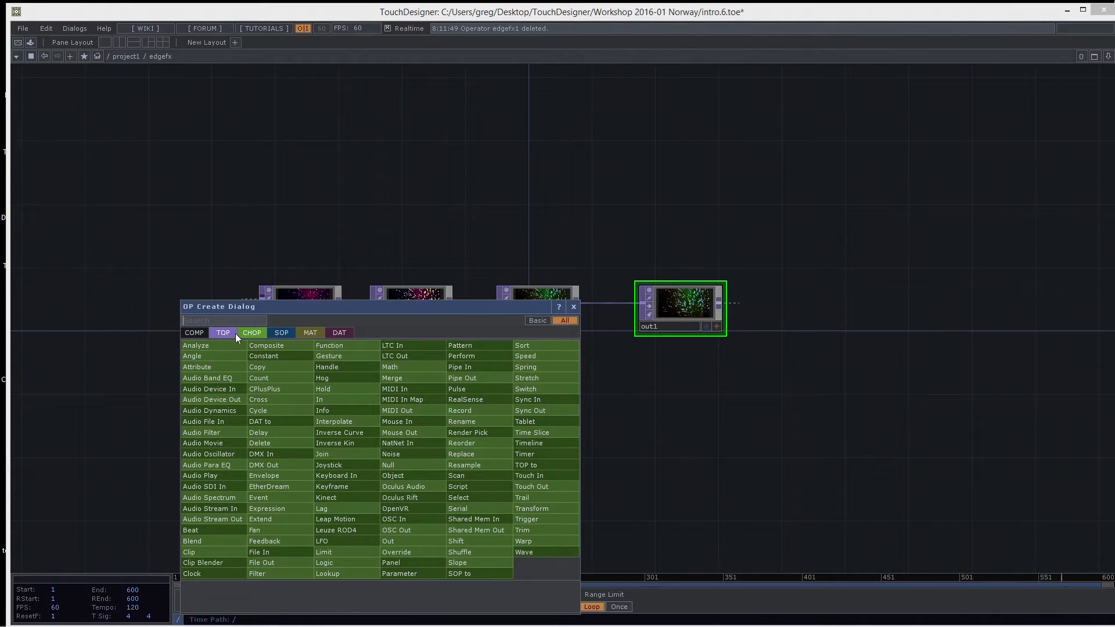
type("in")
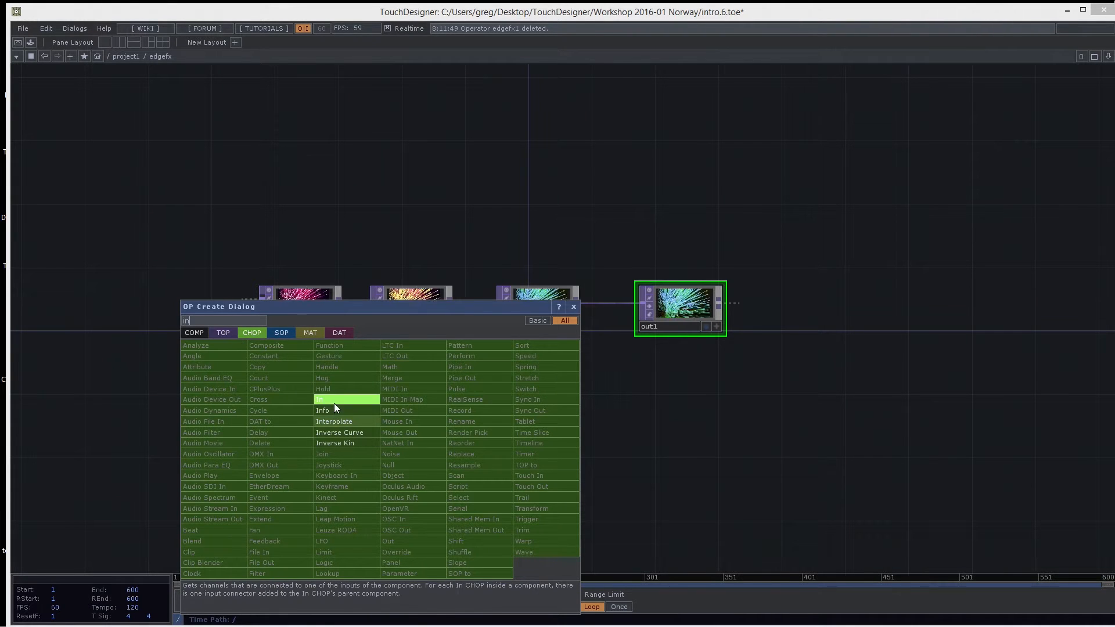
left_click(334, 402)
left_click(411, 420)
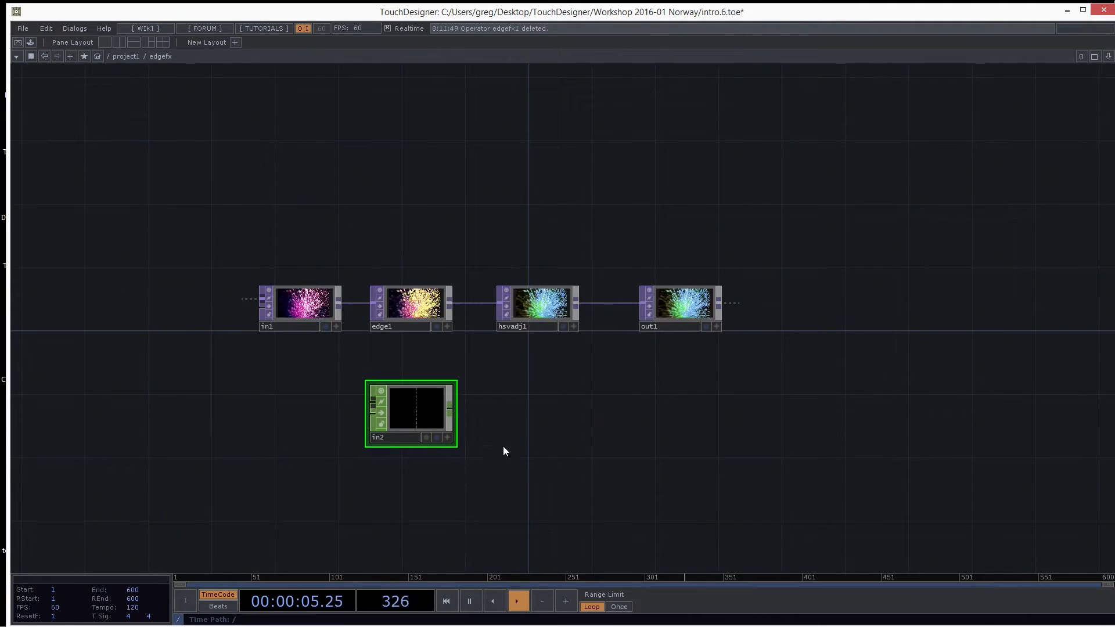
key("u")
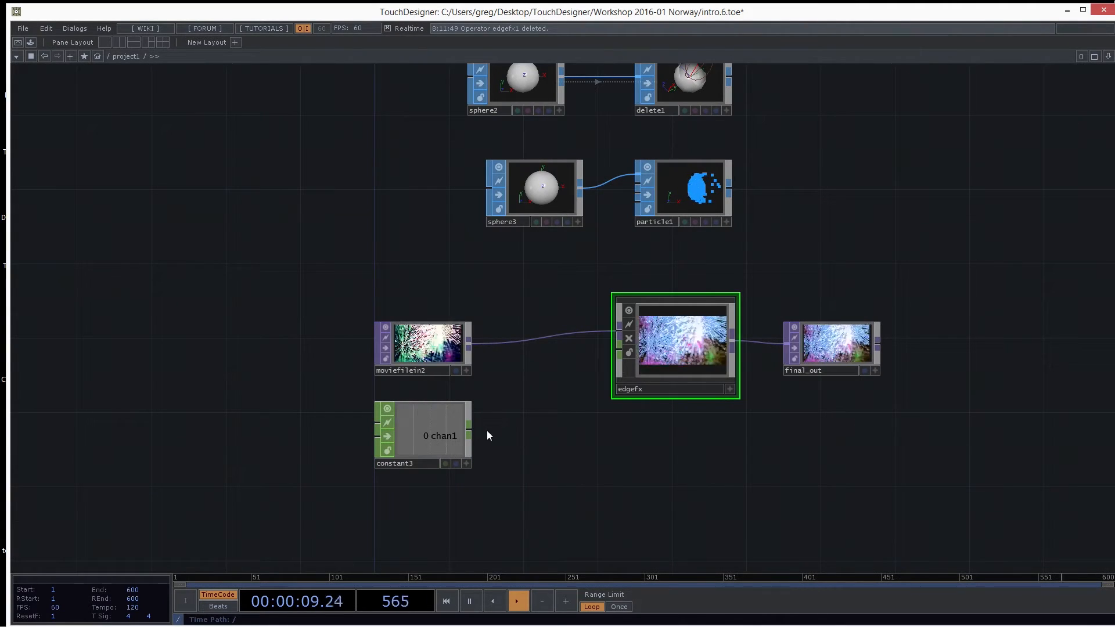
Connect the Constant CHOP's output to the CHOP input of edgefx and shift edgefx slightly left.
left_click_drag(469, 431, 603, 358)
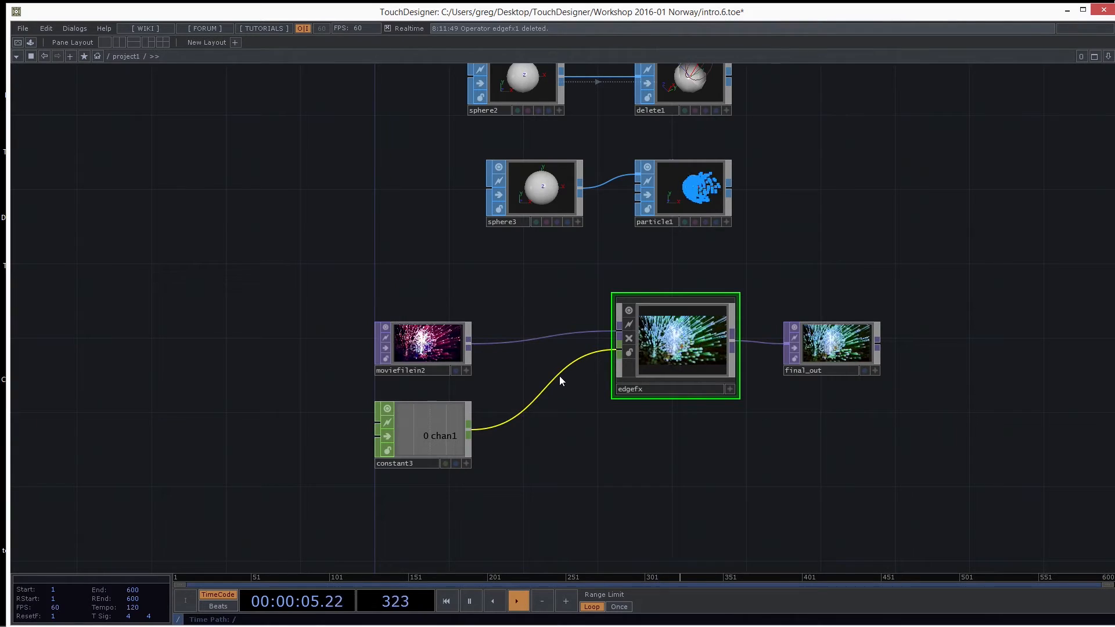
key("i")
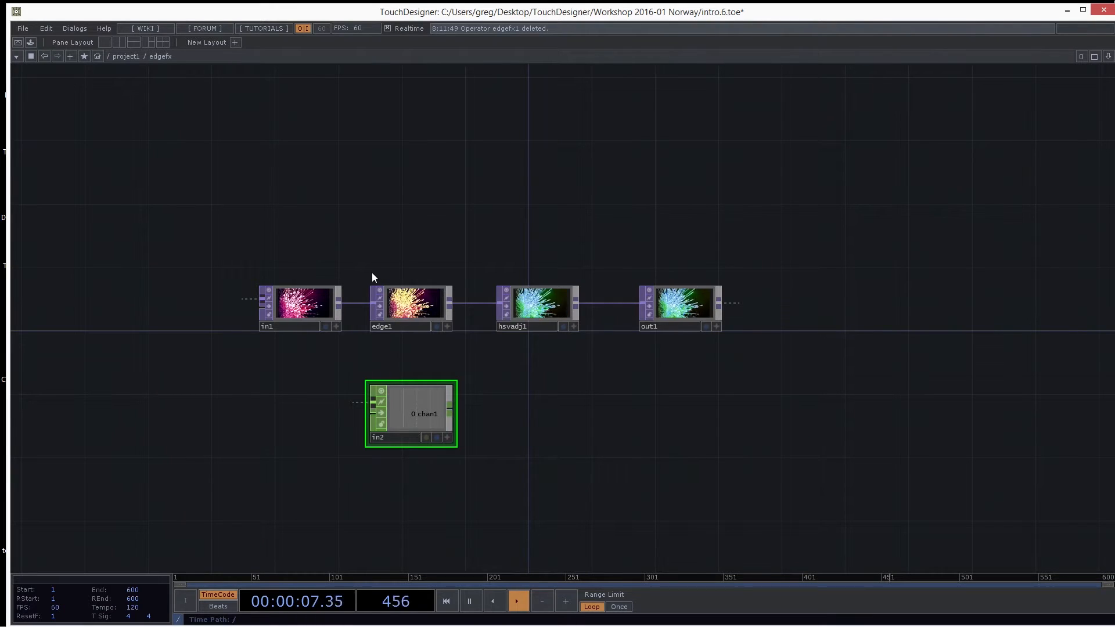
key("u")
left_click_drag(669, 315, 651, 315)
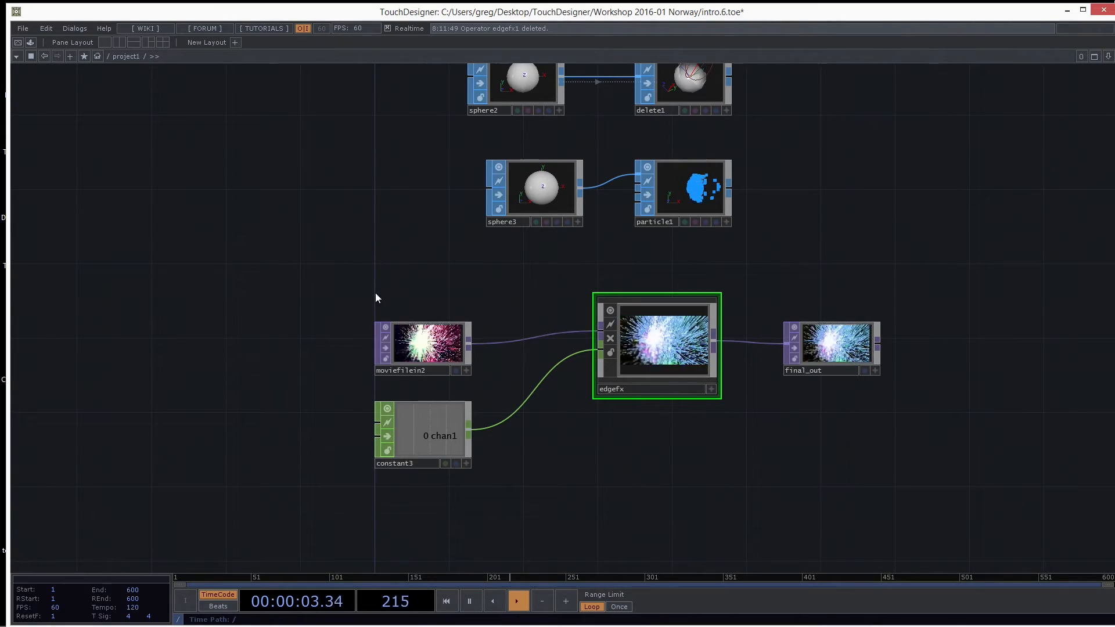
middle_click_drag(678, 363, 649, 270)
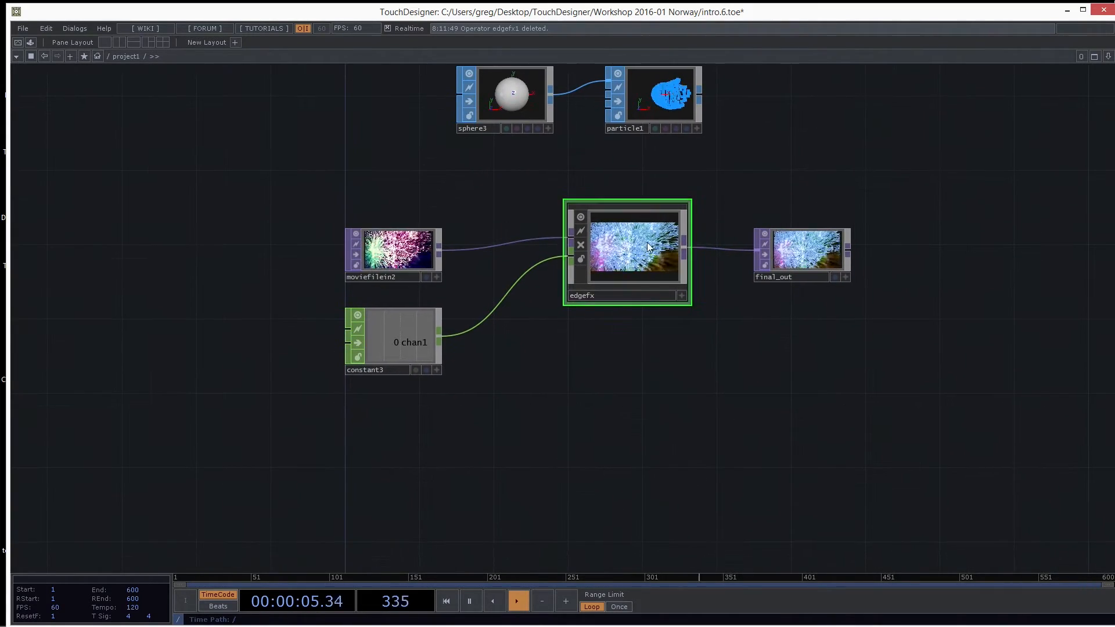
middle_click_drag(672, 490, 601, 464)
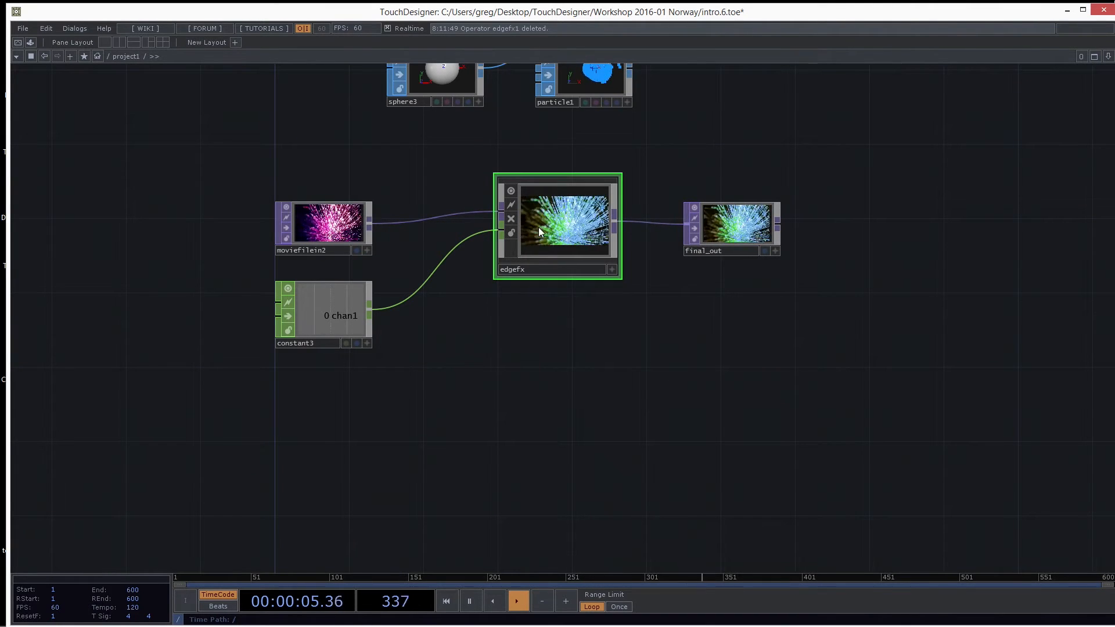
key("i")
key("u")
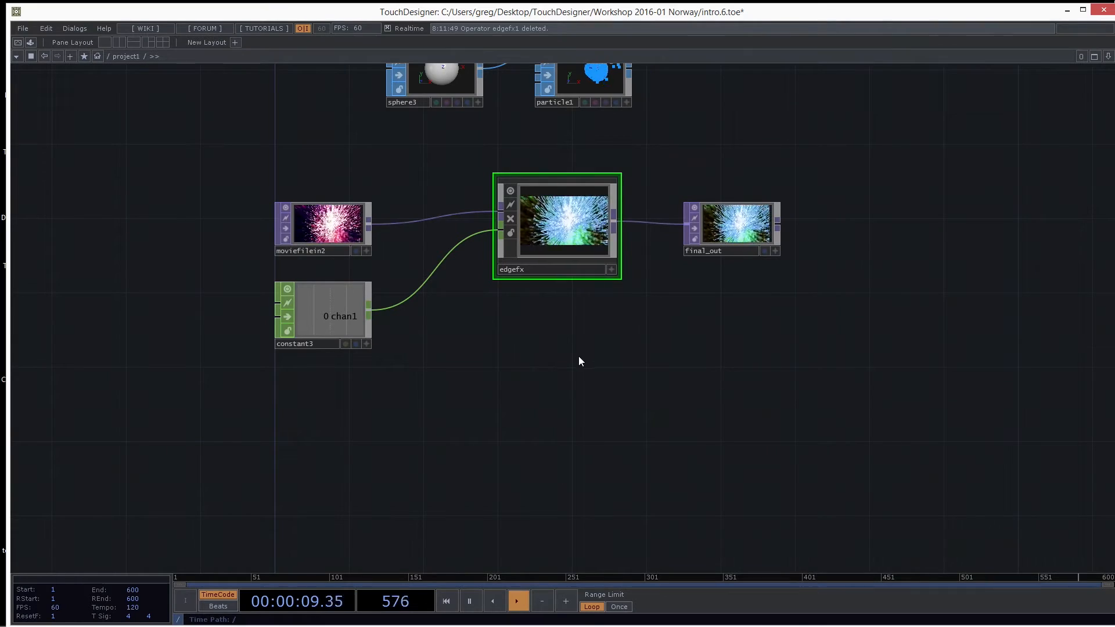
left_click_drag(631, 337, 594, 343)
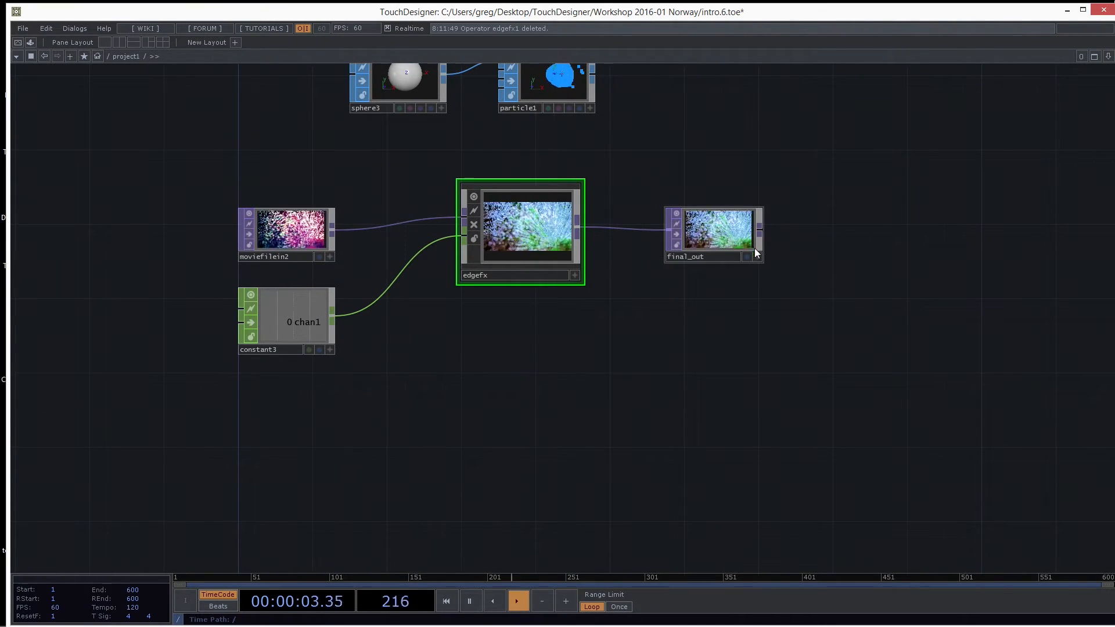
left_click_drag(488, 403, 441, 472)
scroll(688, 417, "down", 4)
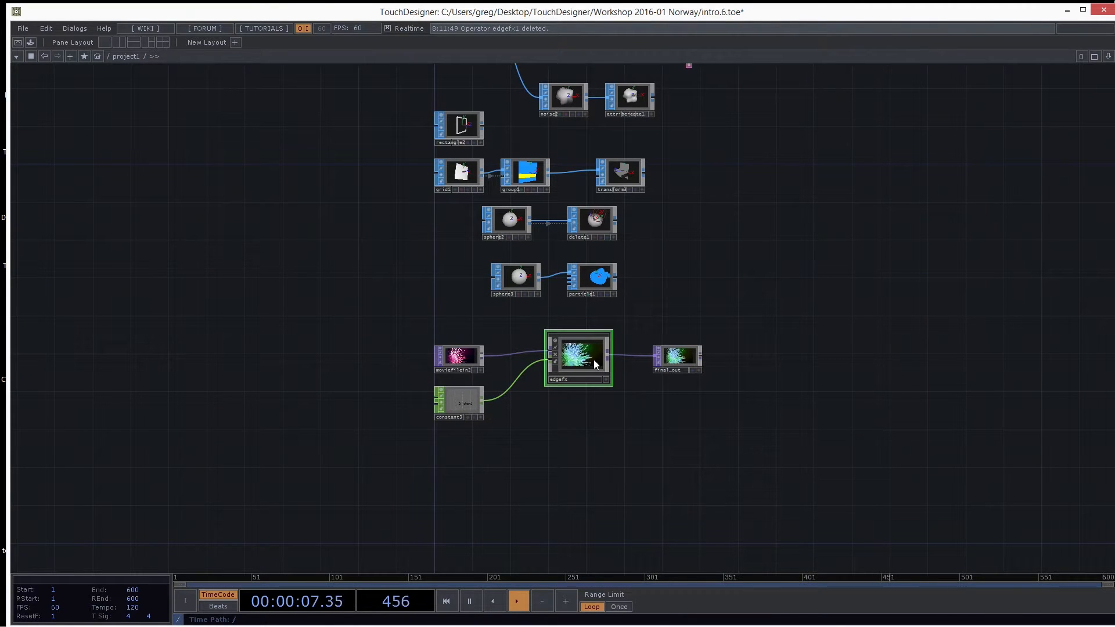
left_click_drag(612, 423, 566, 329)
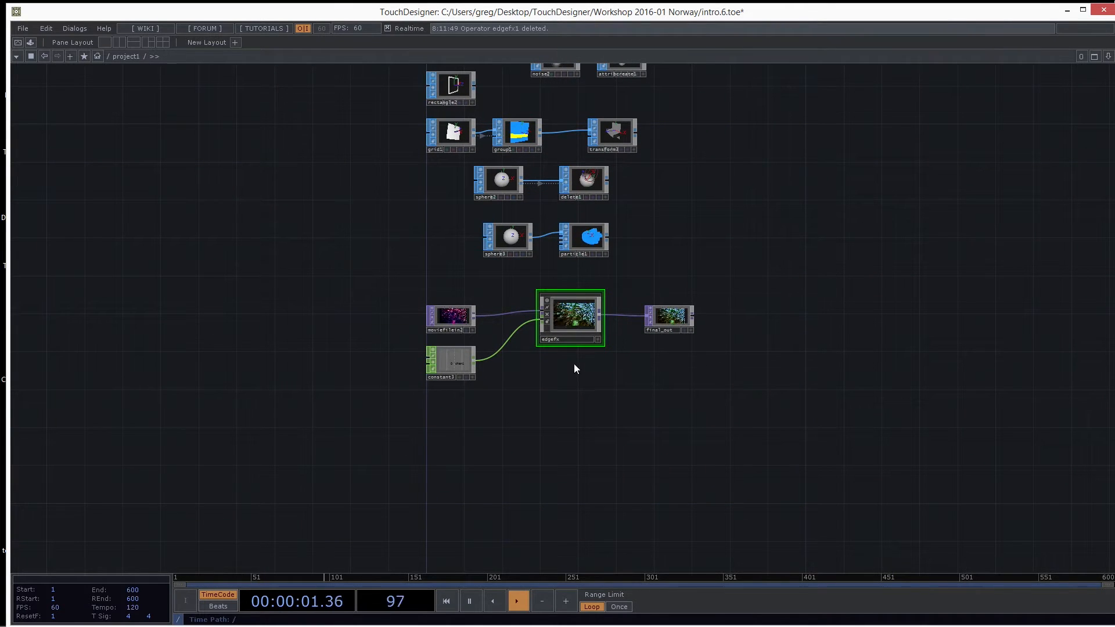
left_click_drag(602, 414, 571, 395)
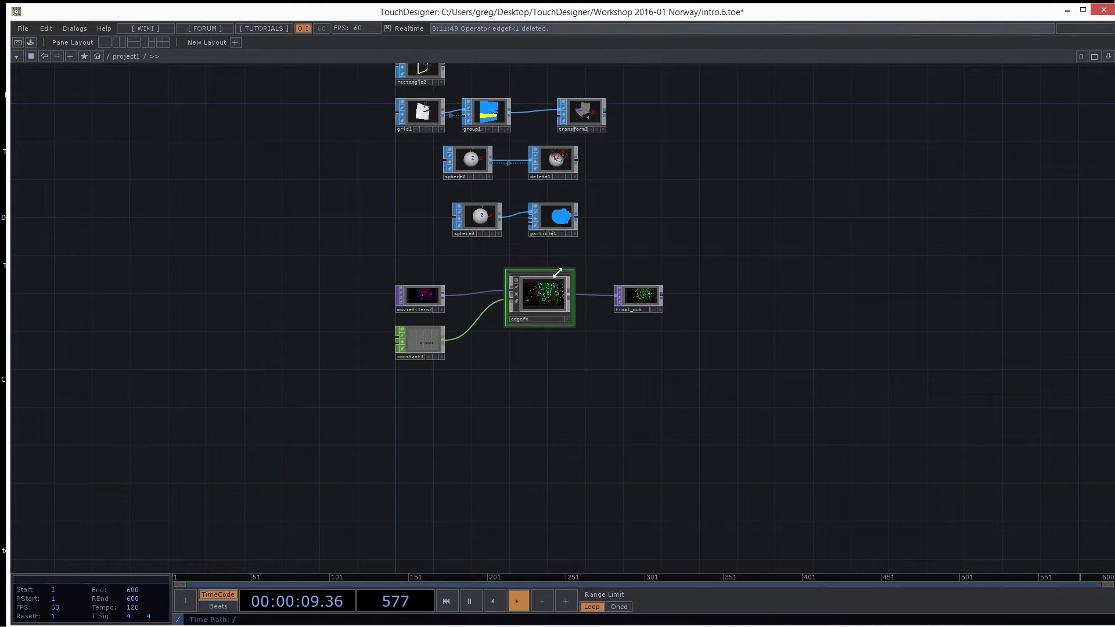
Enter edgefx, show the parameters of the In CHOP in2 and set its channel Names to ",".
key("i")
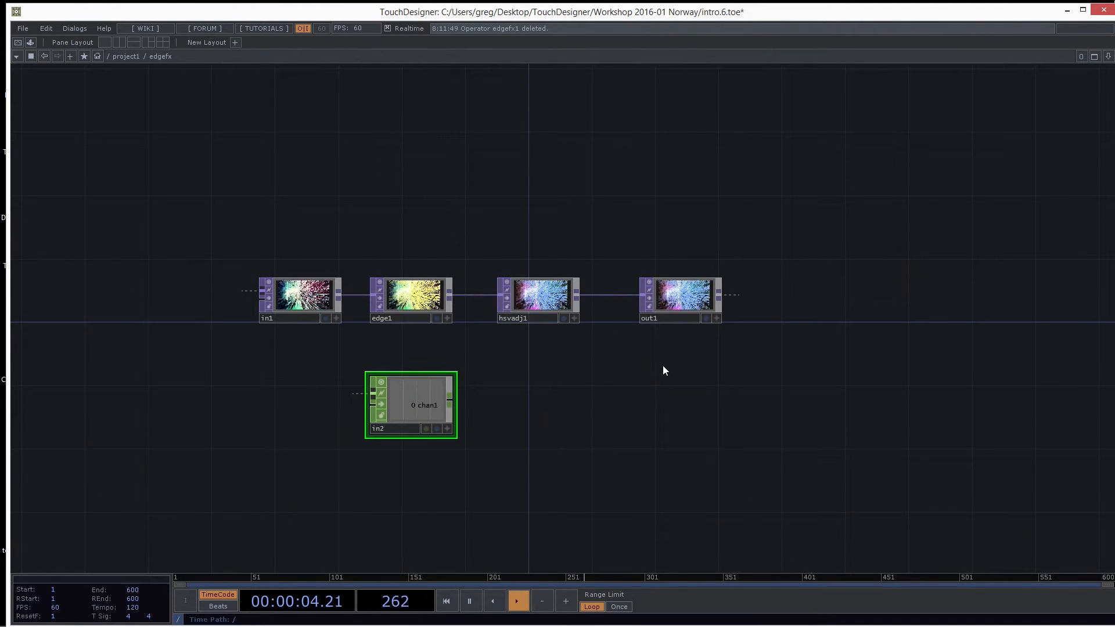
key("p")
left_click(968, 141)
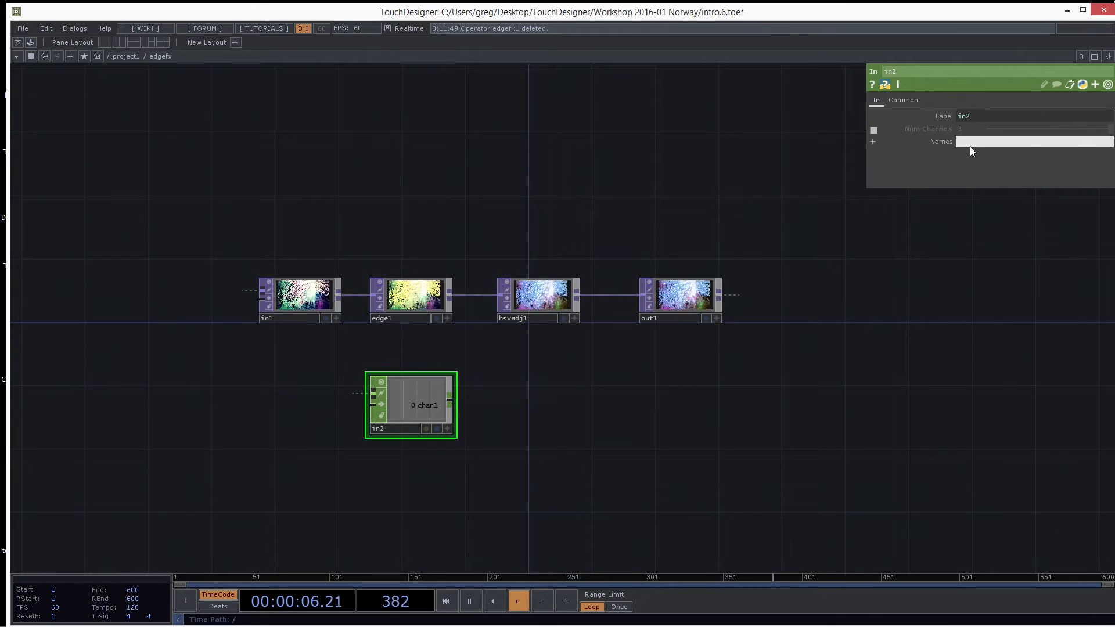
type(",")
key("Return")
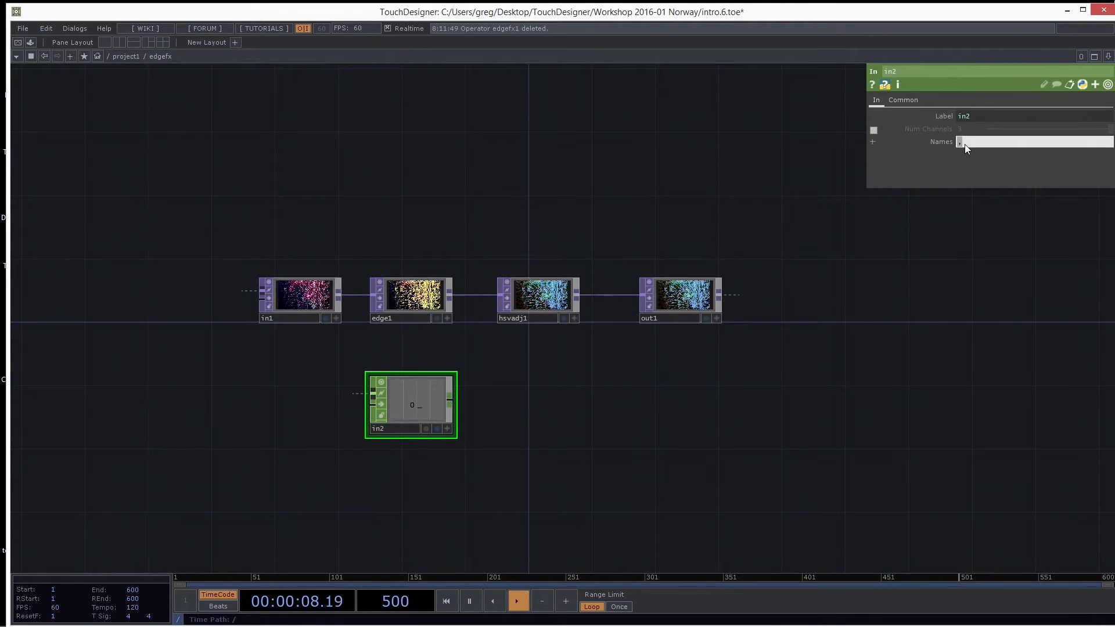
Add a Math CHOP connected to the output of in2 and place it below hsvadj1.
right_click(448, 404)
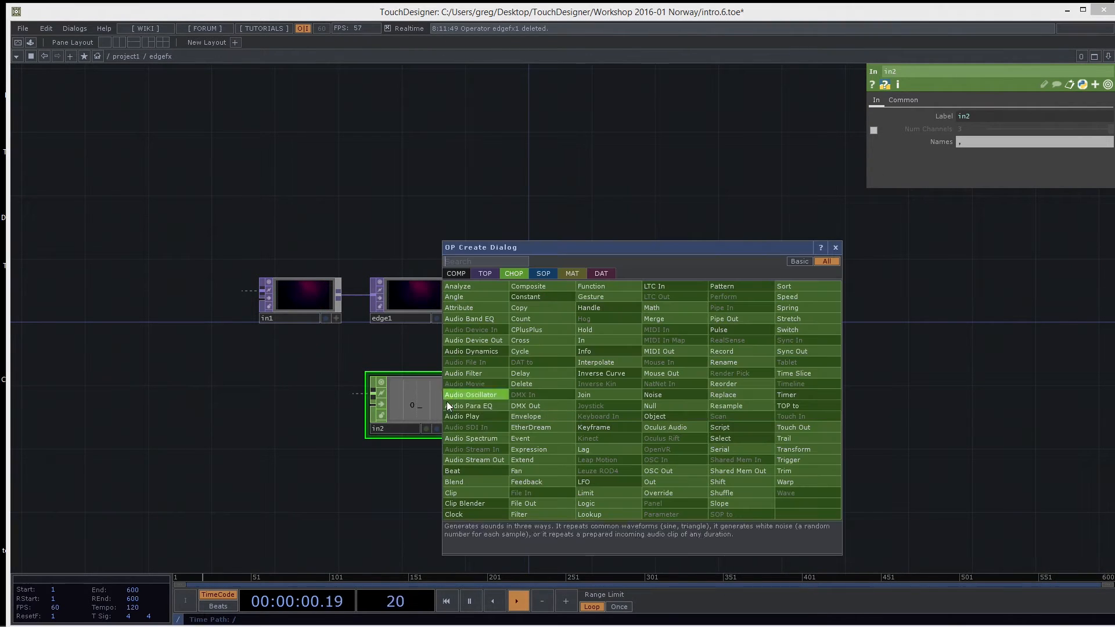
left_click(659, 308)
left_click(629, 407)
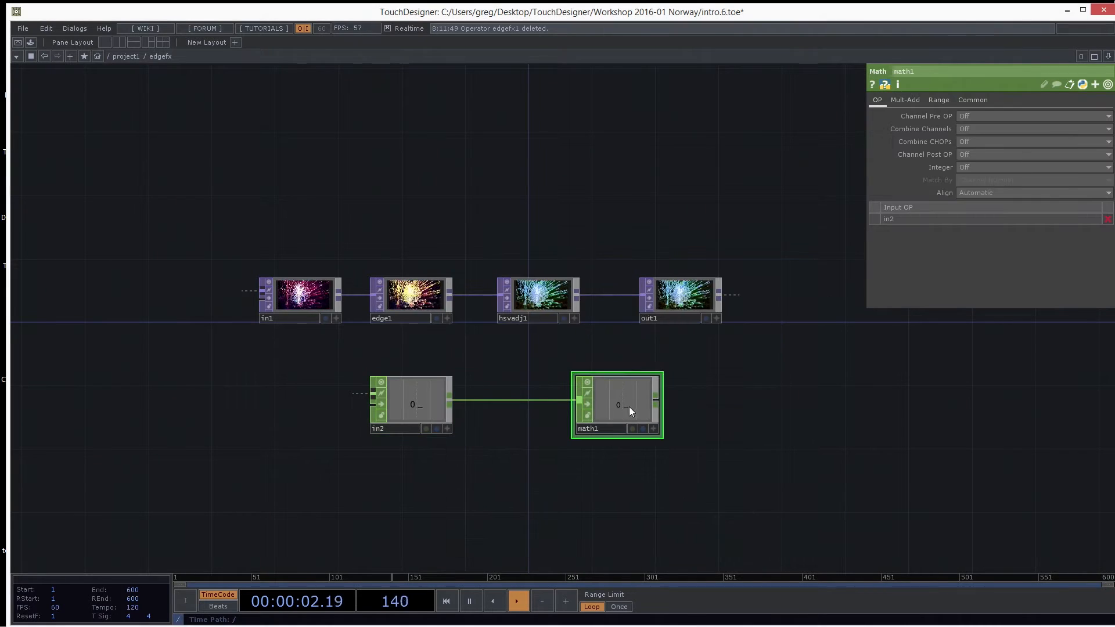
Enter a faulty expression for math1's Multiply parameter, check edgefx from the project1 network and go back inside.
left_click(906, 100)
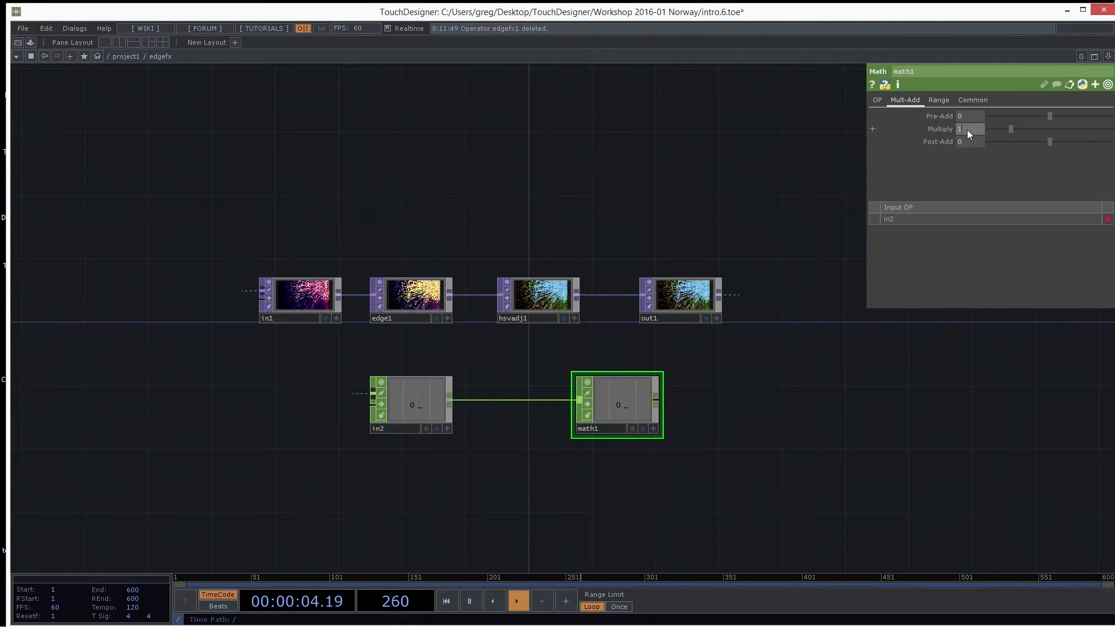
key("Return")
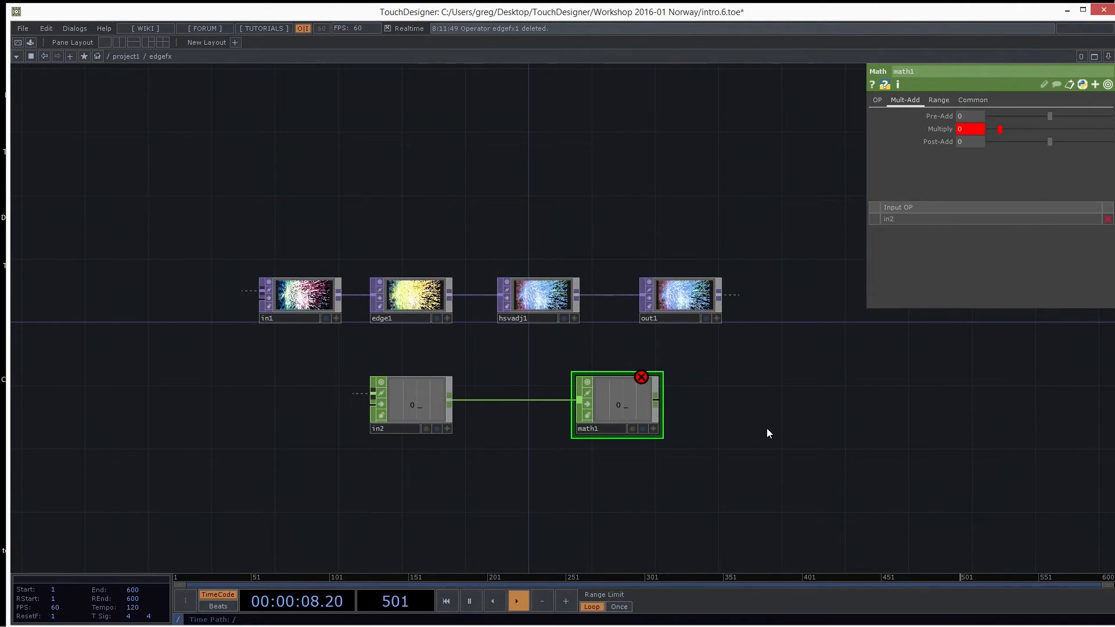
key("u")
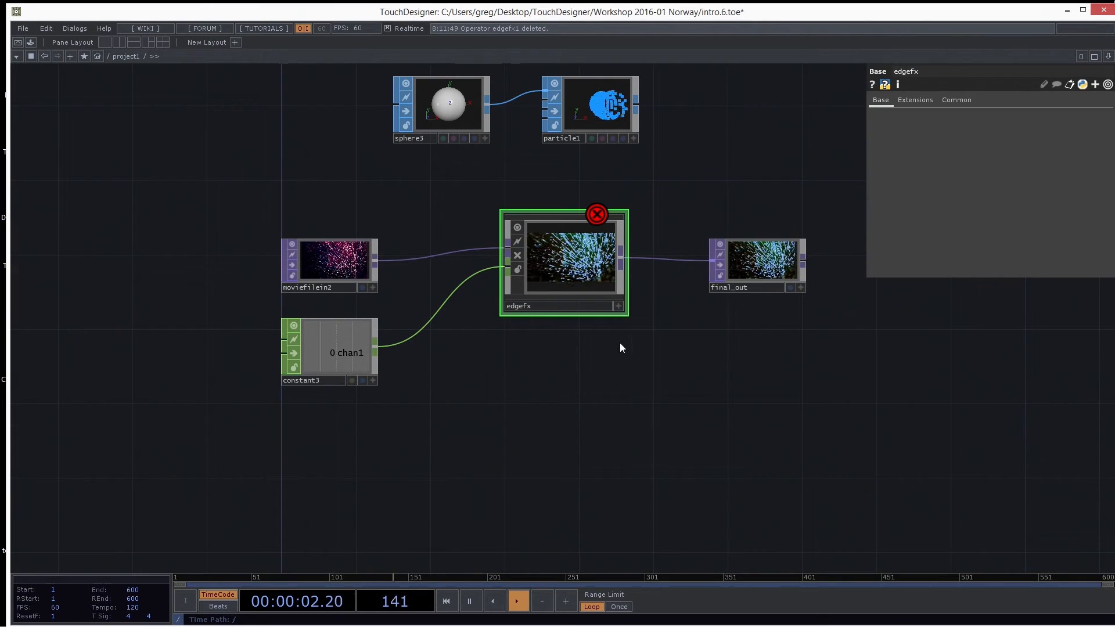
key("i")
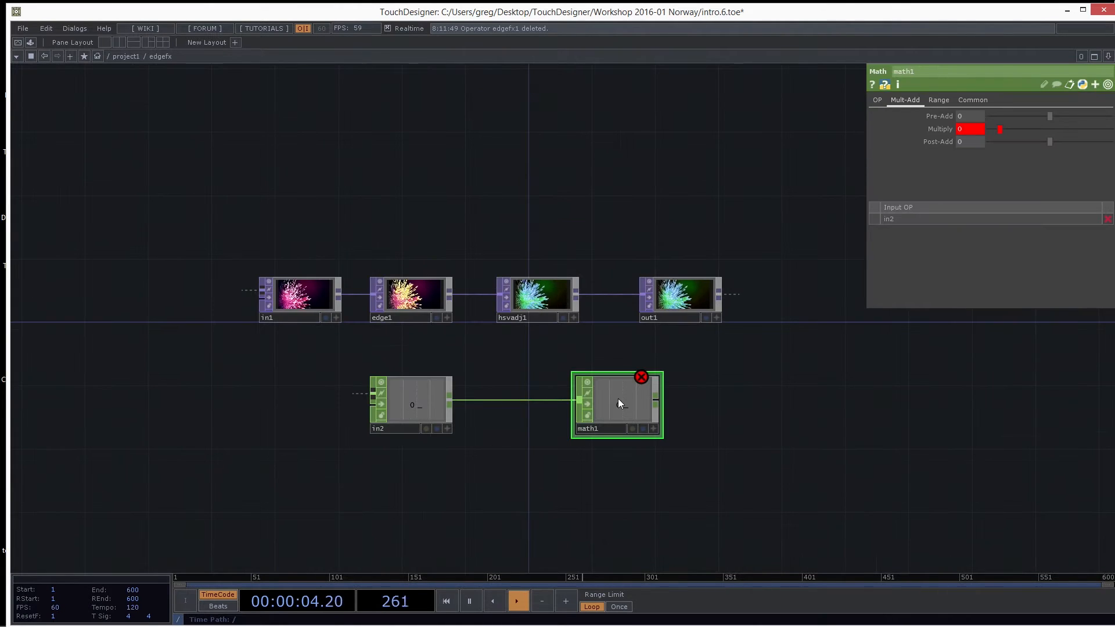
Delete the expression from math1's Multiply parameter and return to the project1 network.
right_click(939, 128)
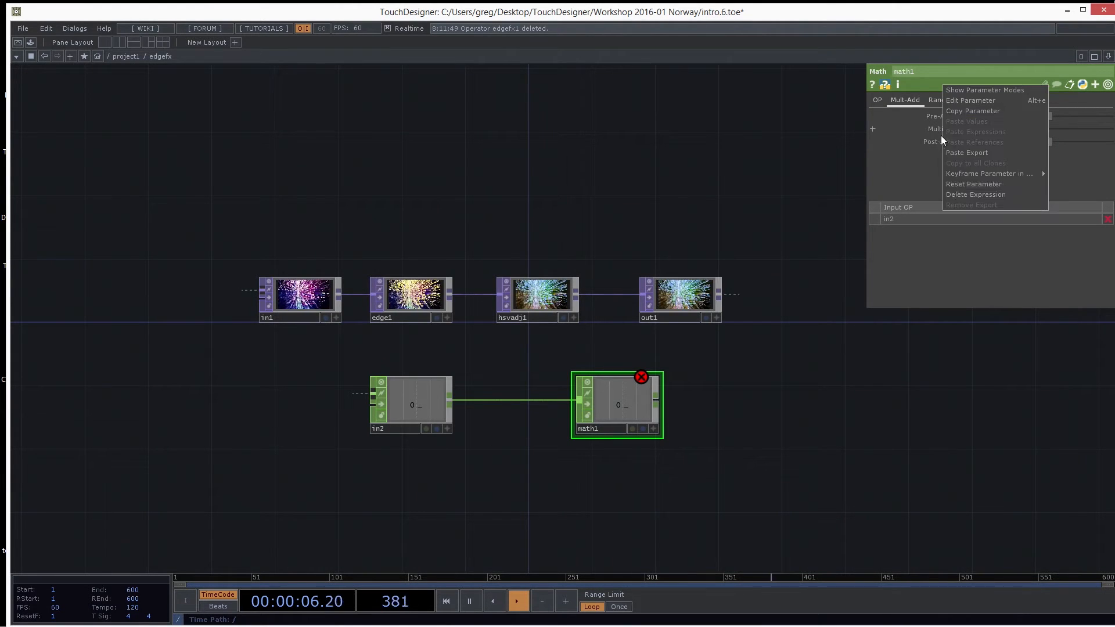
left_click(957, 191)
key("u")
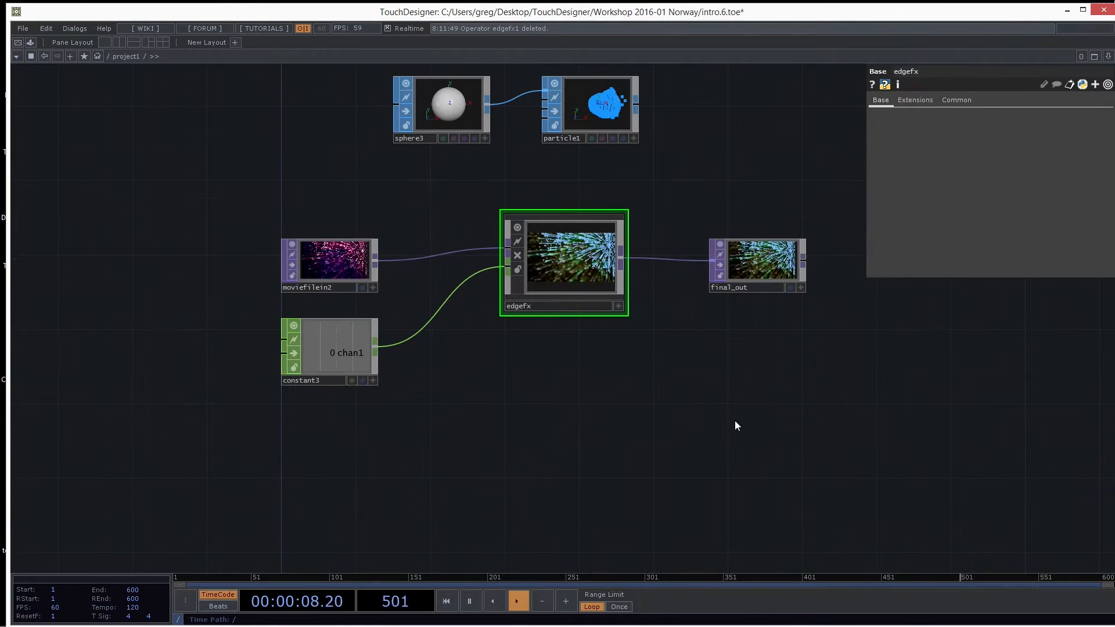
Show the Common parameters of edgefx and save the project.
left_click_drag(675, 438, 614, 416)
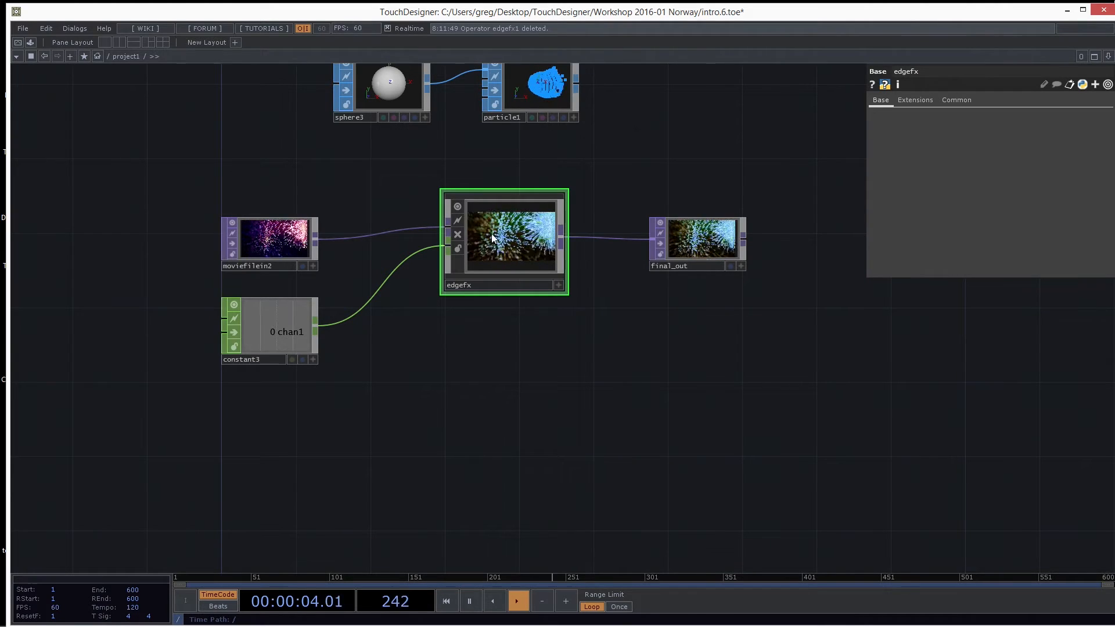
left_click(944, 101)
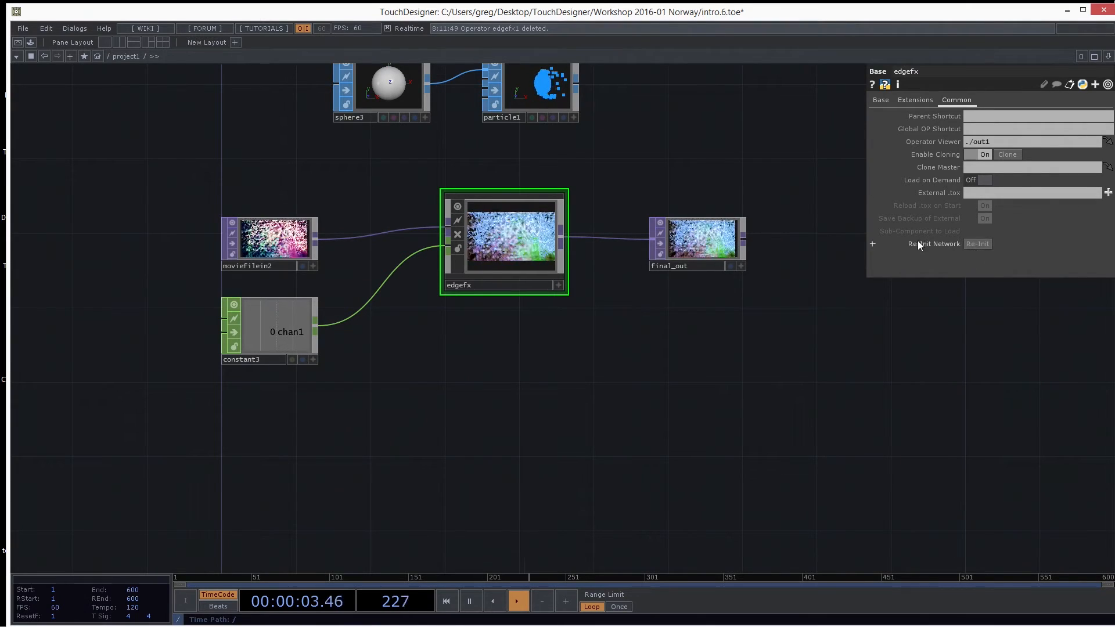
left_click_drag(534, 436, 537, 379)
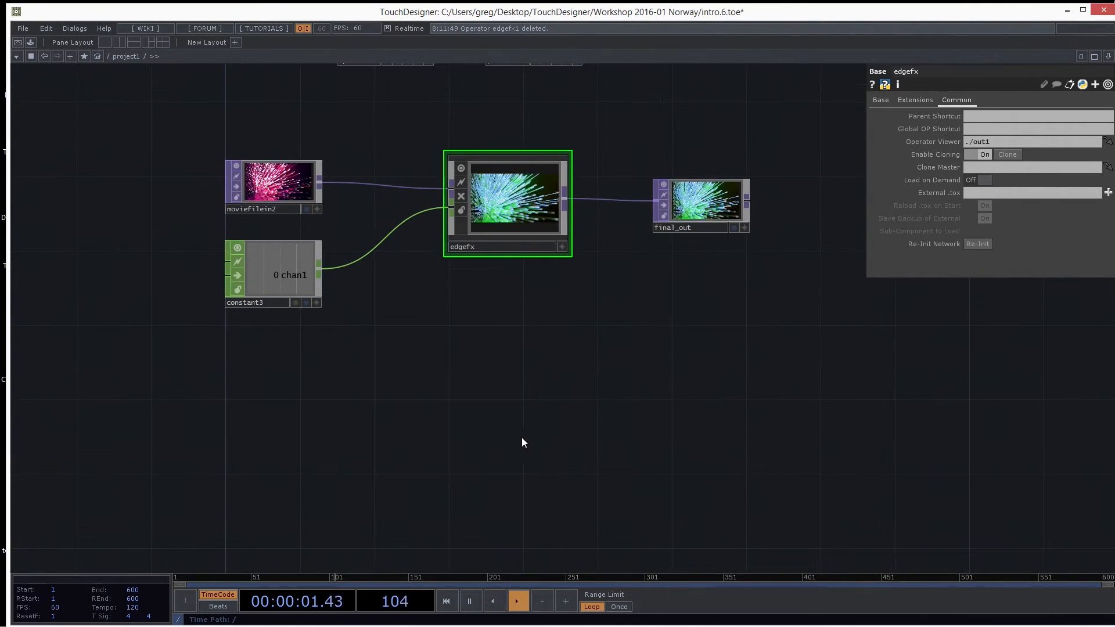
left_click_drag(493, 442, 474, 394)
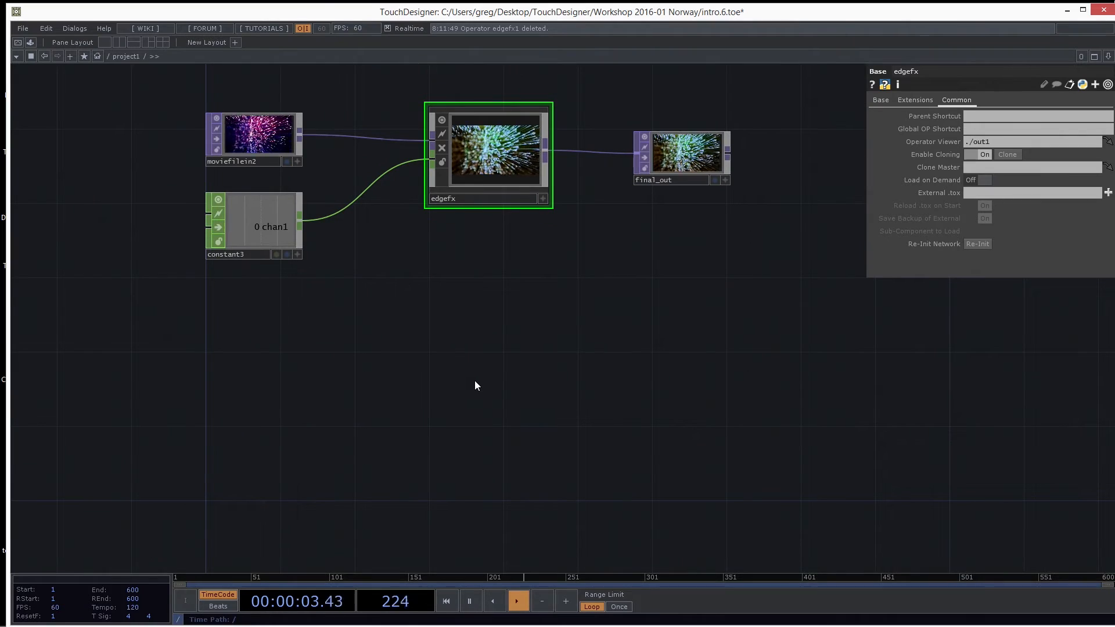
key("ctrl+s")
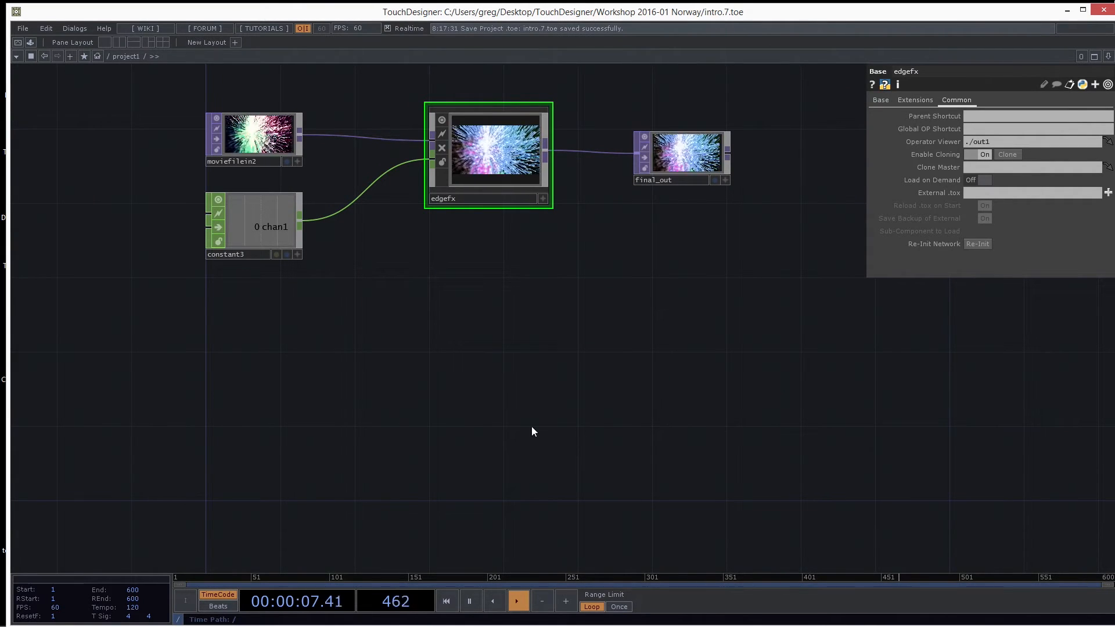
Add a Button component below constant3 and shift it left to line up with the Constant CHOP.
key("Tab")
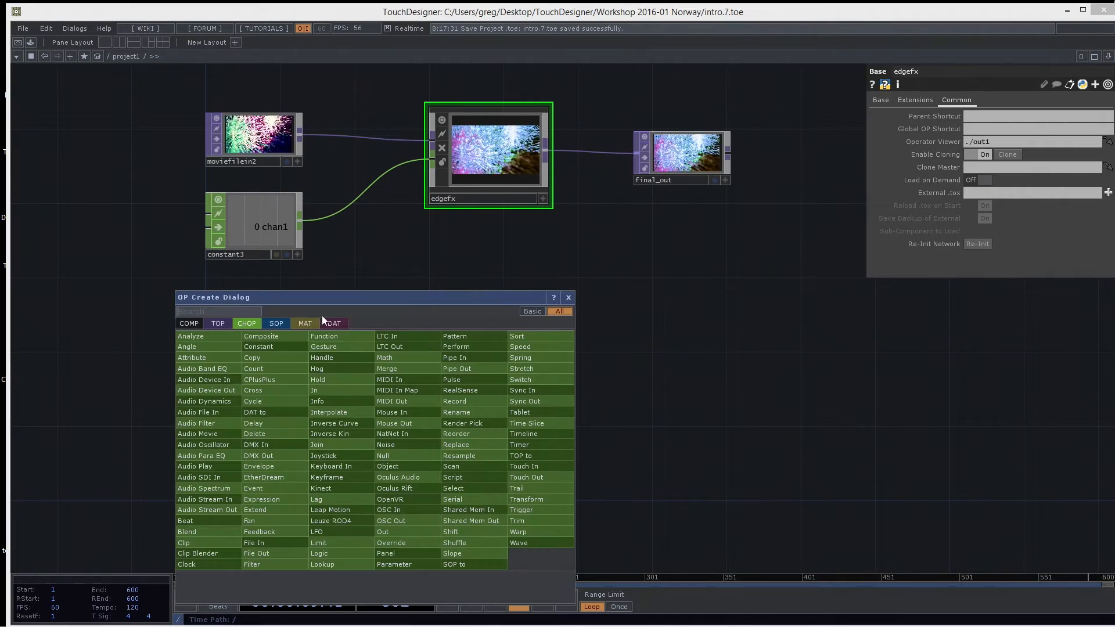
left_click(188, 323)
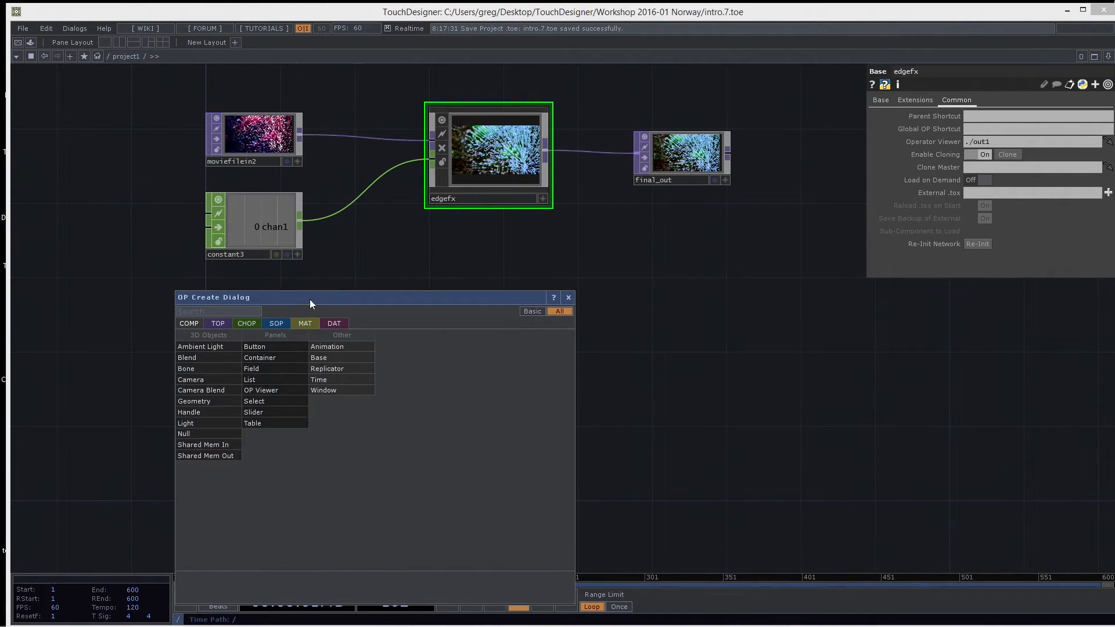
left_click_drag(309, 298, 539, 230)
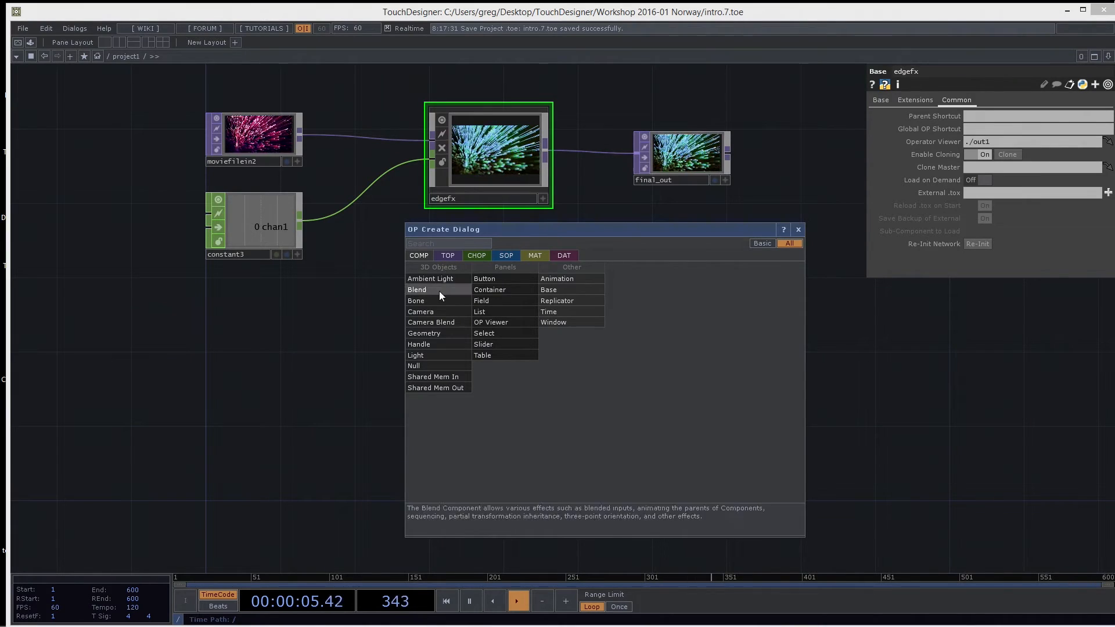
left_click(448, 256)
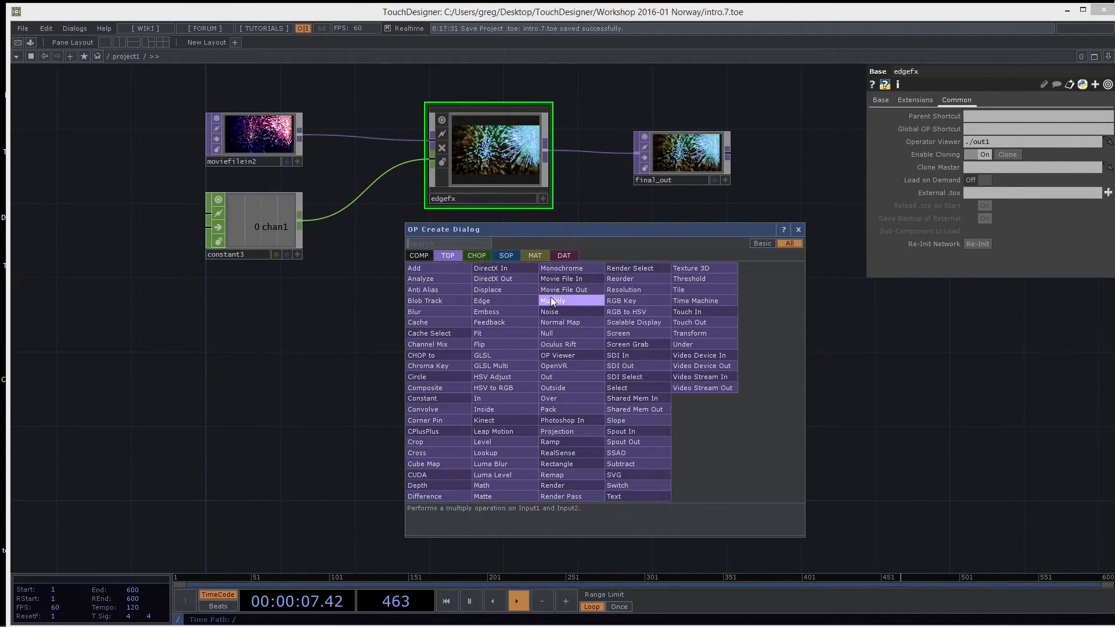
left_click(419, 256)
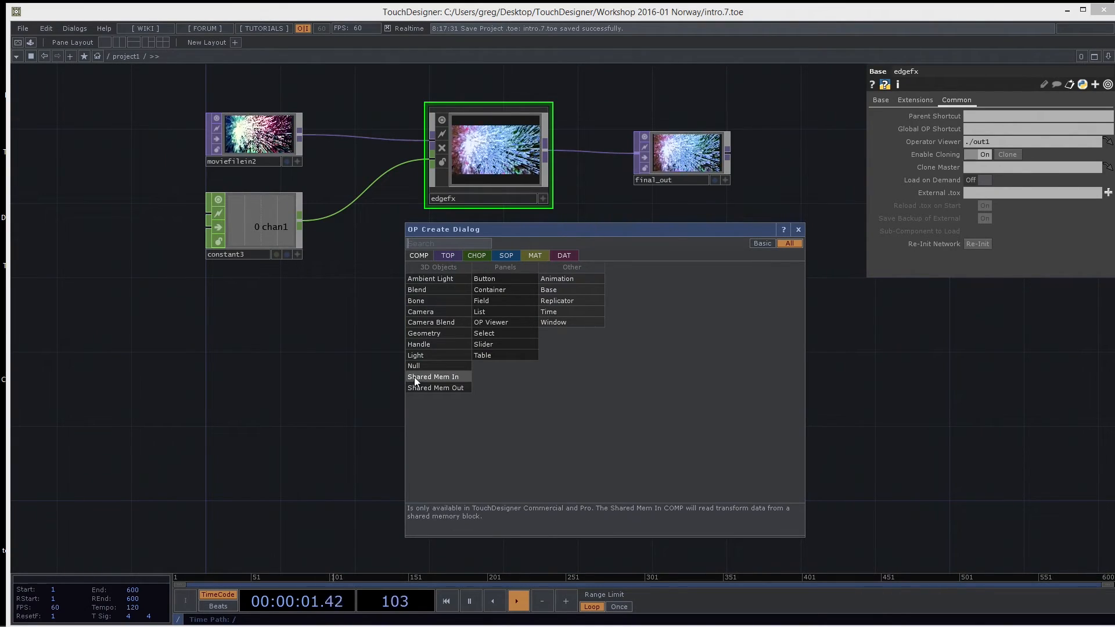
left_click(496, 280)
left_click(289, 416)
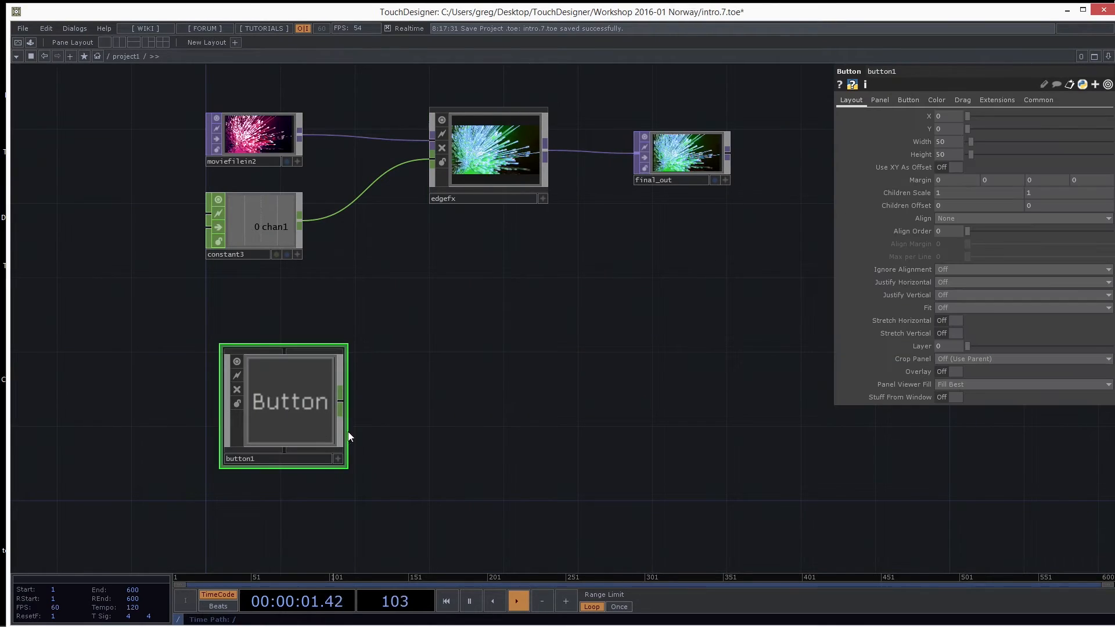
left_click_drag(329, 437, 308, 438)
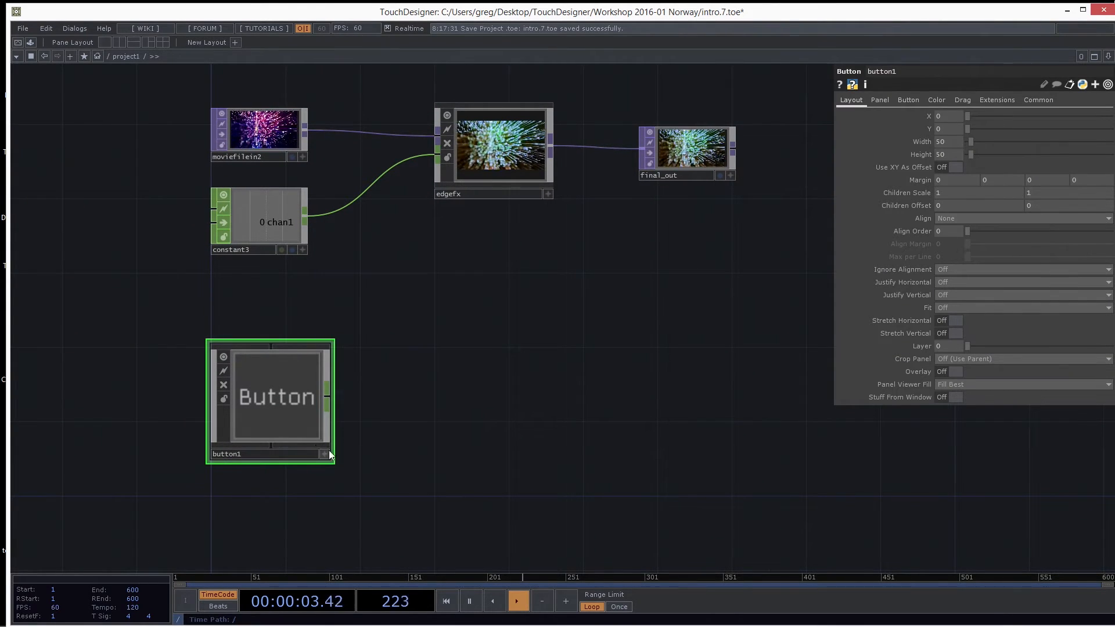
left_click_drag(340, 473, 382, 452)
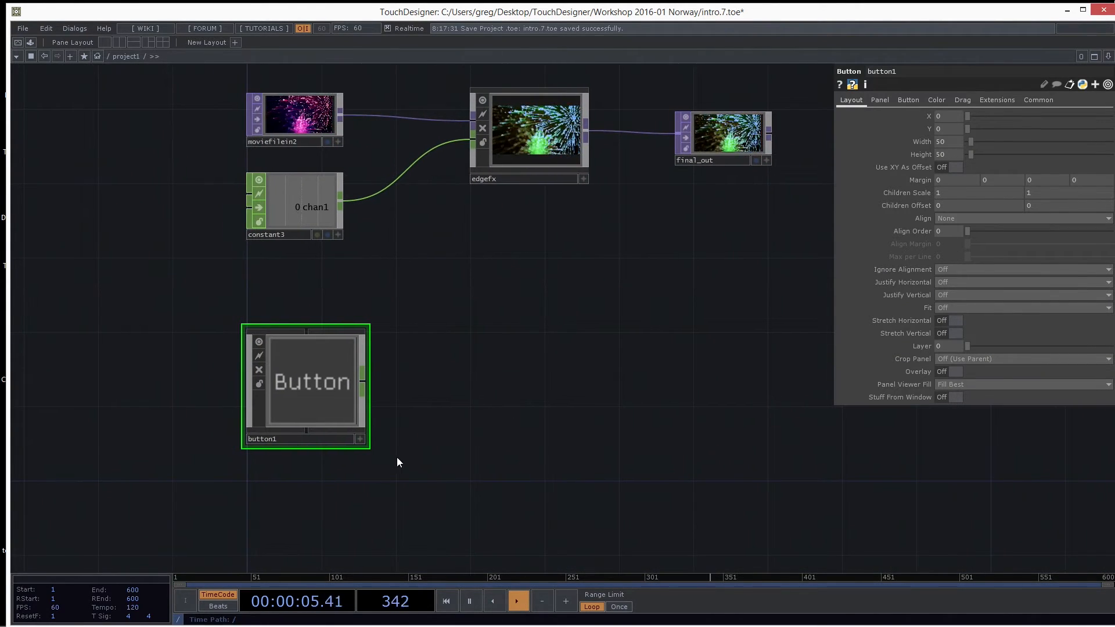
Make button1's viewer active, test the button several times and deactivate the viewer.
left_click(360, 439)
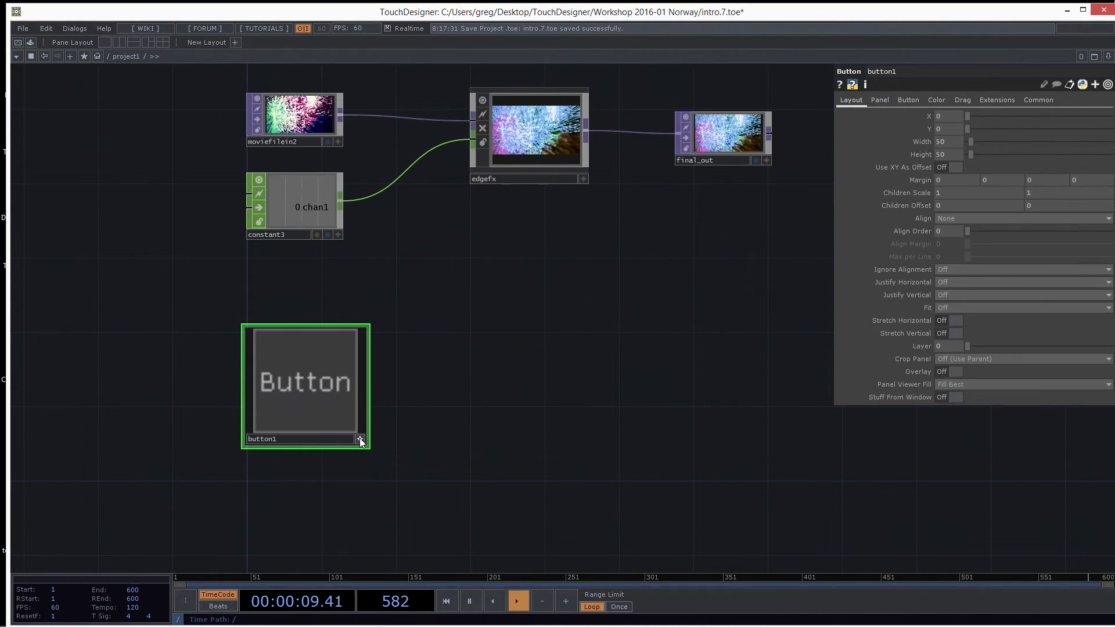
left_click(317, 392)
left_click(316, 393)
left_click(315, 394)
left_click(316, 394)
left_click(316, 394)
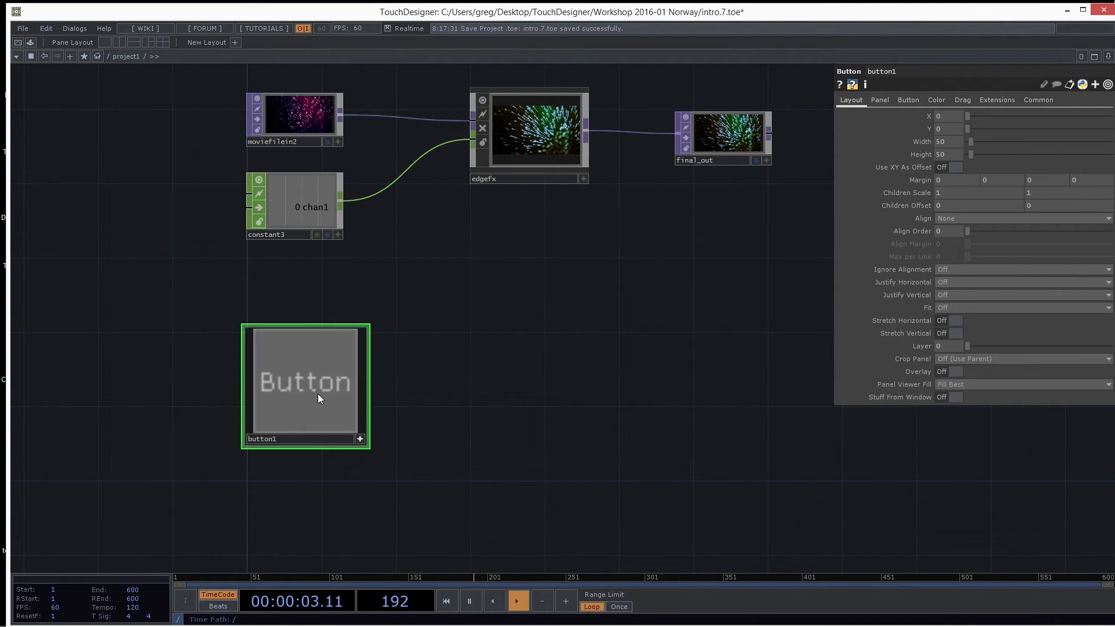
left_click(360, 438)
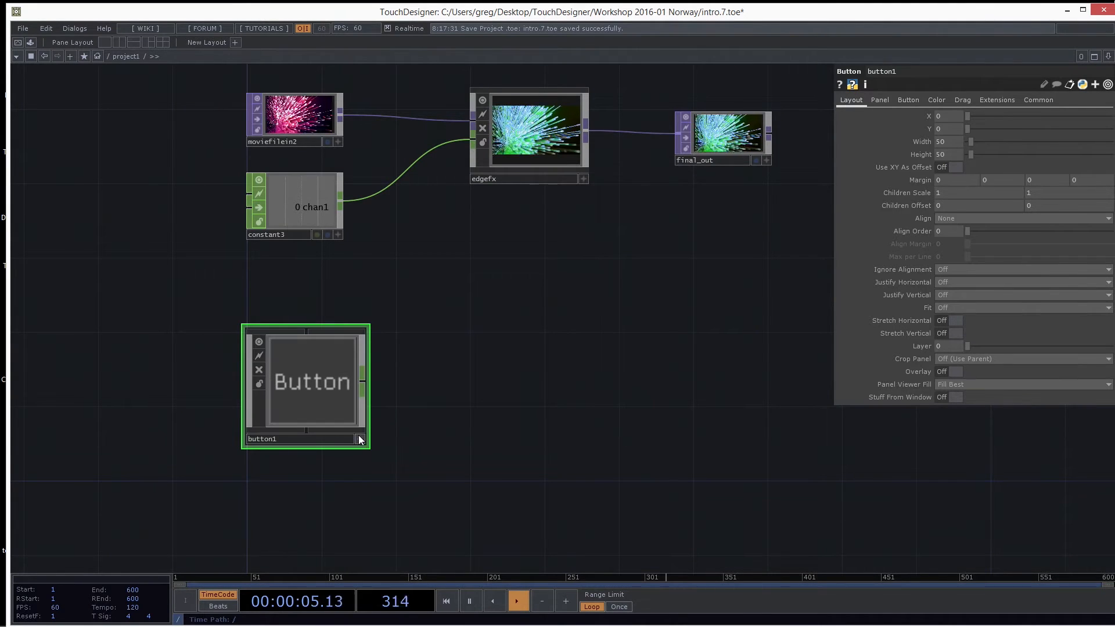
View button1 in a separate window, test the button there several times and close the window.
right_click(316, 389)
right_click(302, 389)
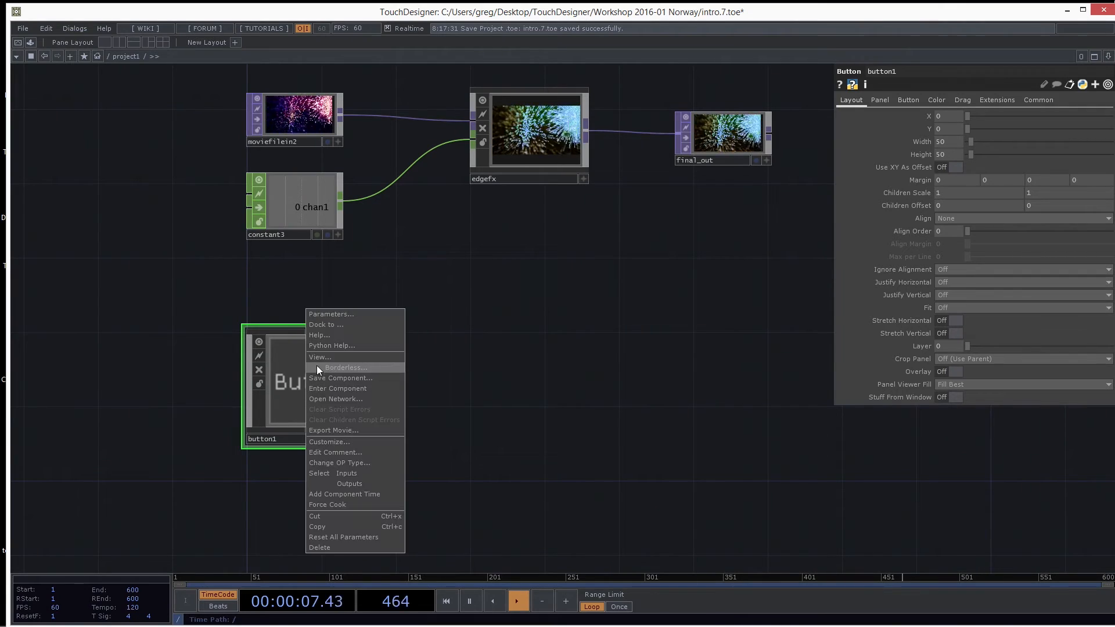
left_click(319, 360)
left_click(133, 82)
left_click(134, 82)
left_click(134, 82)
left_click(132, 82)
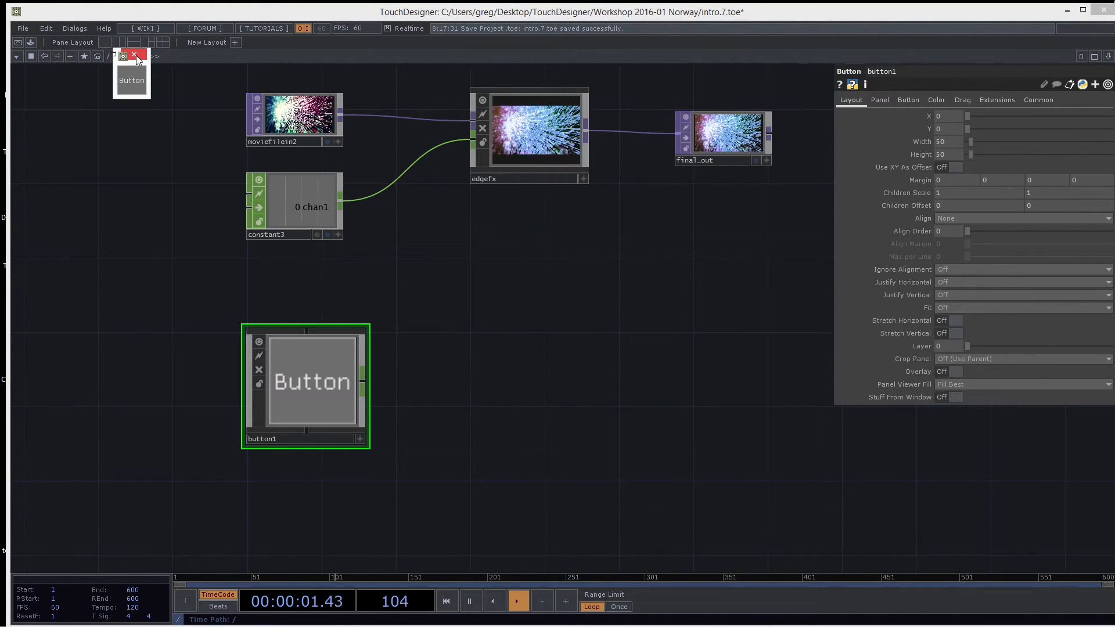
left_click(135, 56)
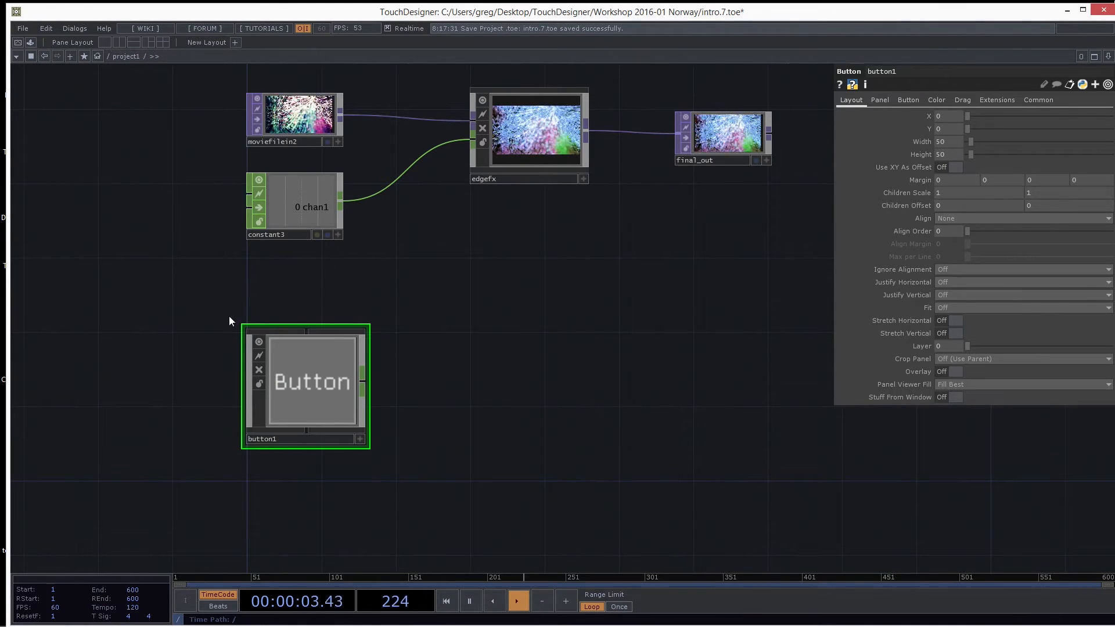
Add a Null CHOP connected to button1's output and place it beside the button.
right_click(362, 383)
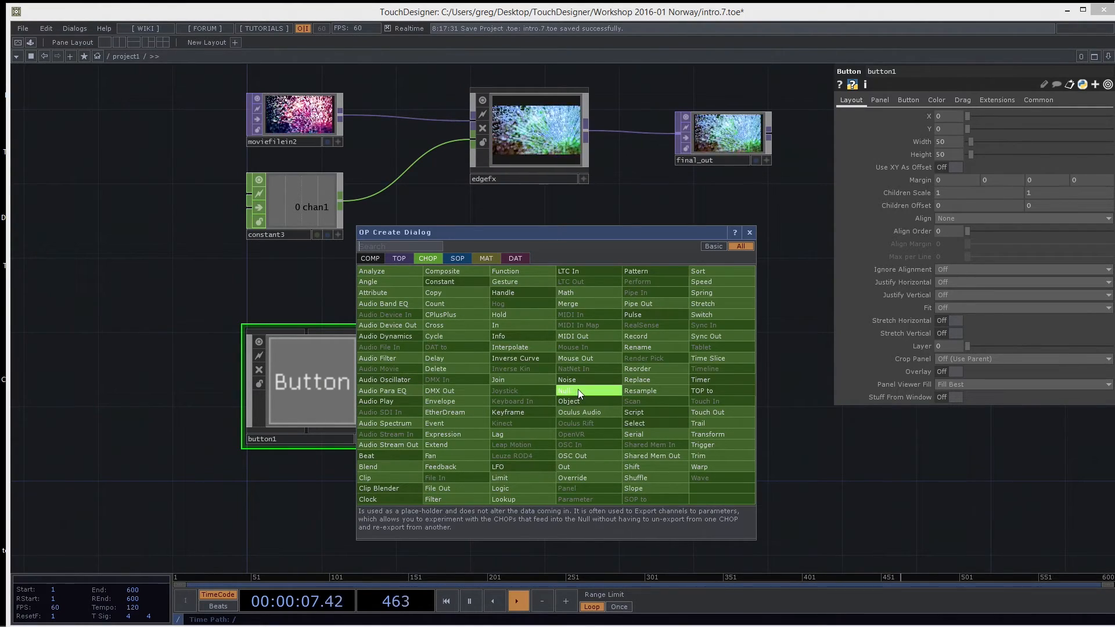
left_click(374, 247)
type("n")
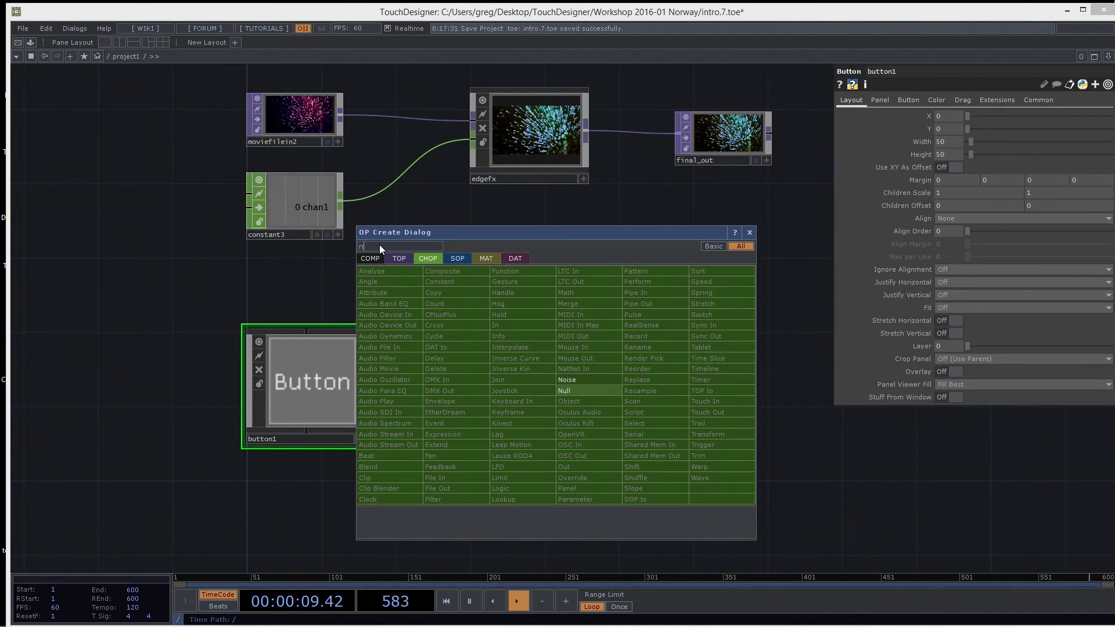
type("u")
left_click(562, 391)
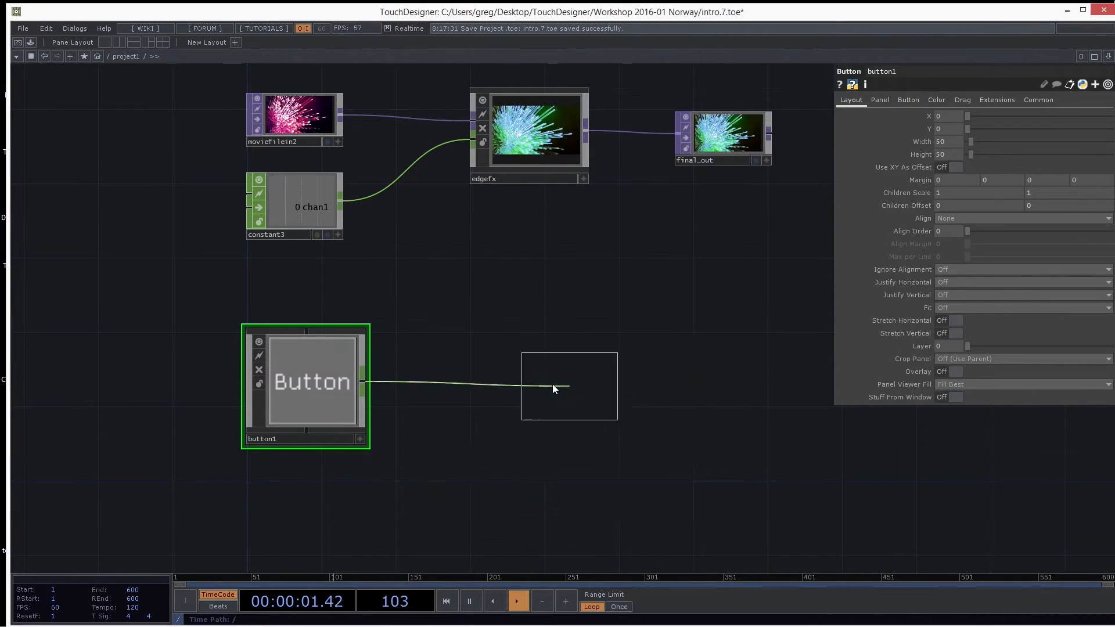
left_click(477, 379)
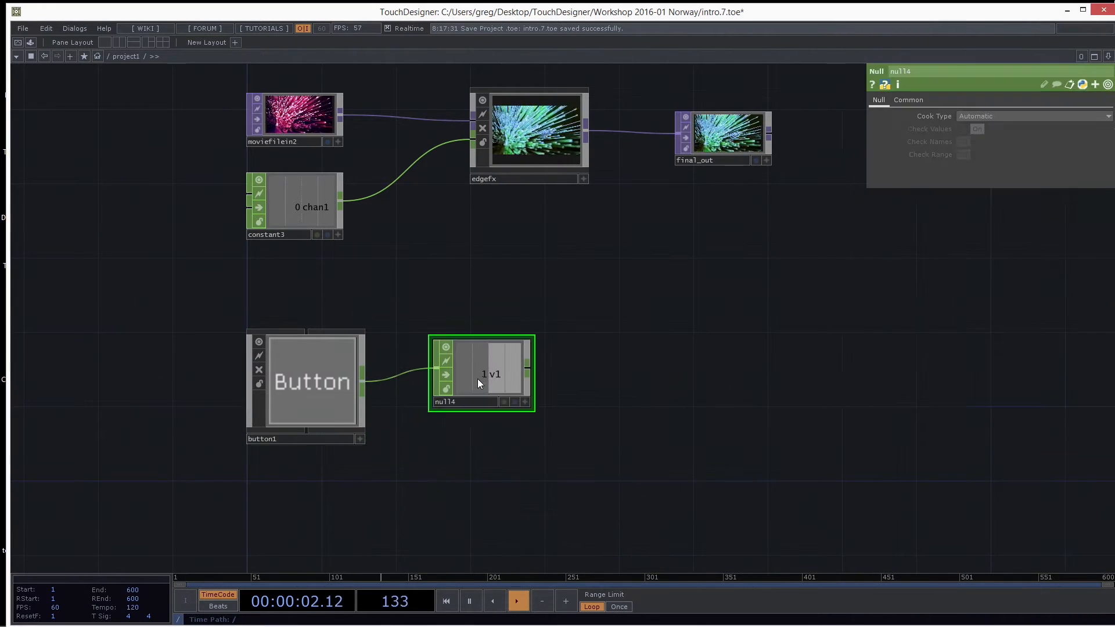
Make button1's viewer active, toggle the button several times while checking null4's channel, and deactivate the viewer.
left_click(360, 438)
left_click(299, 380)
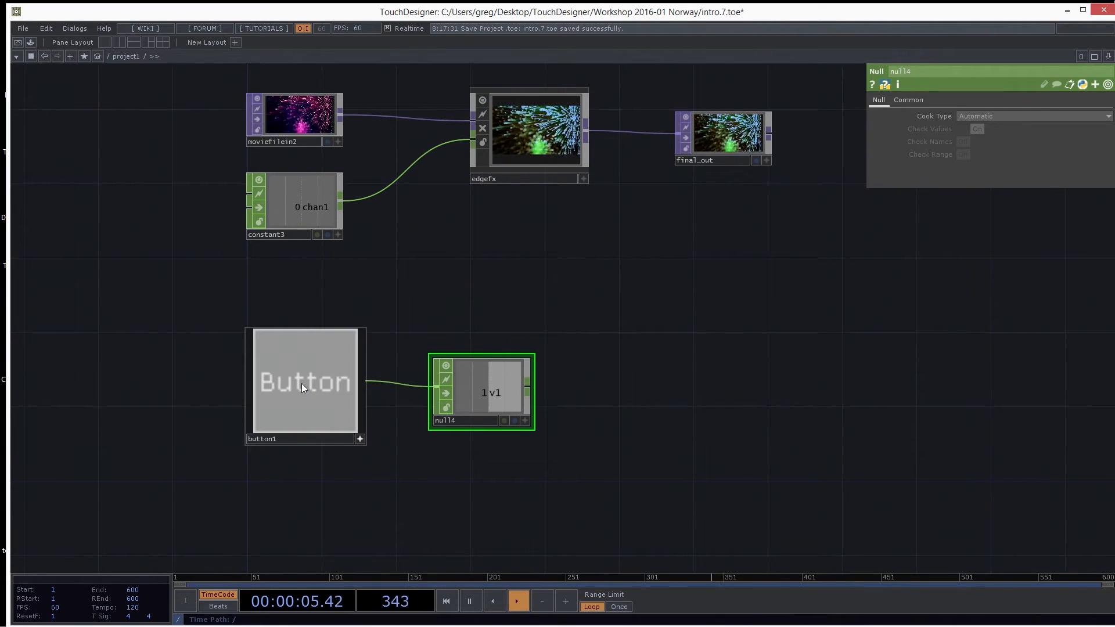
left_click(306, 384)
left_click(308, 382)
left_click(308, 381)
left_click(308, 381)
left_click(309, 378)
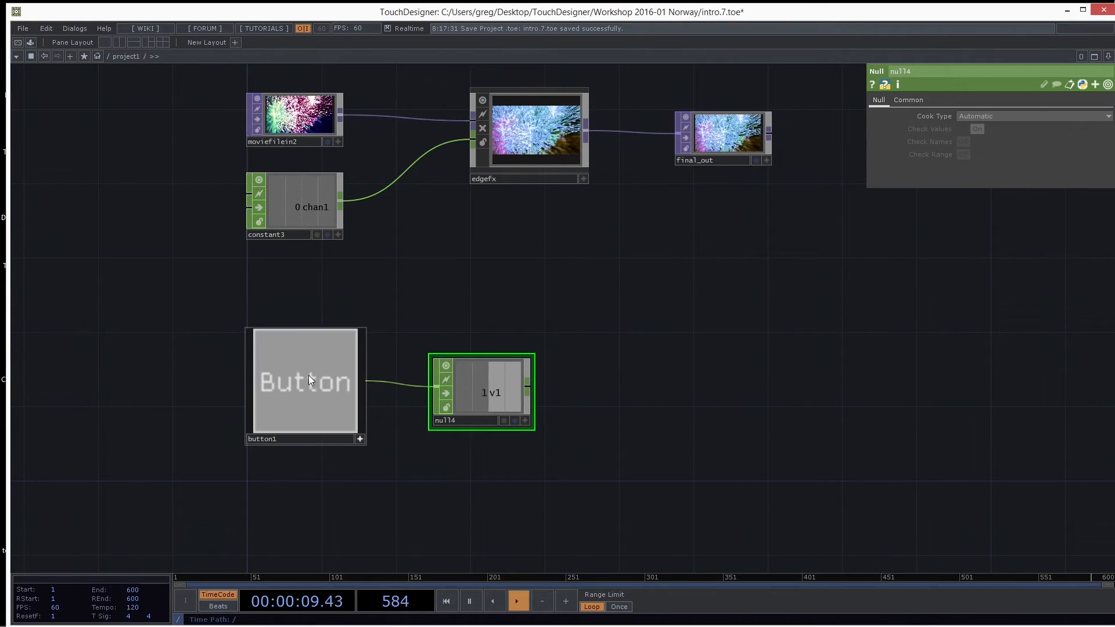
Move null4 farther from button1 and add a Slider component directly below button1.
left_click_drag(484, 390, 521, 372)
left_click_drag(331, 523, 342, 396)
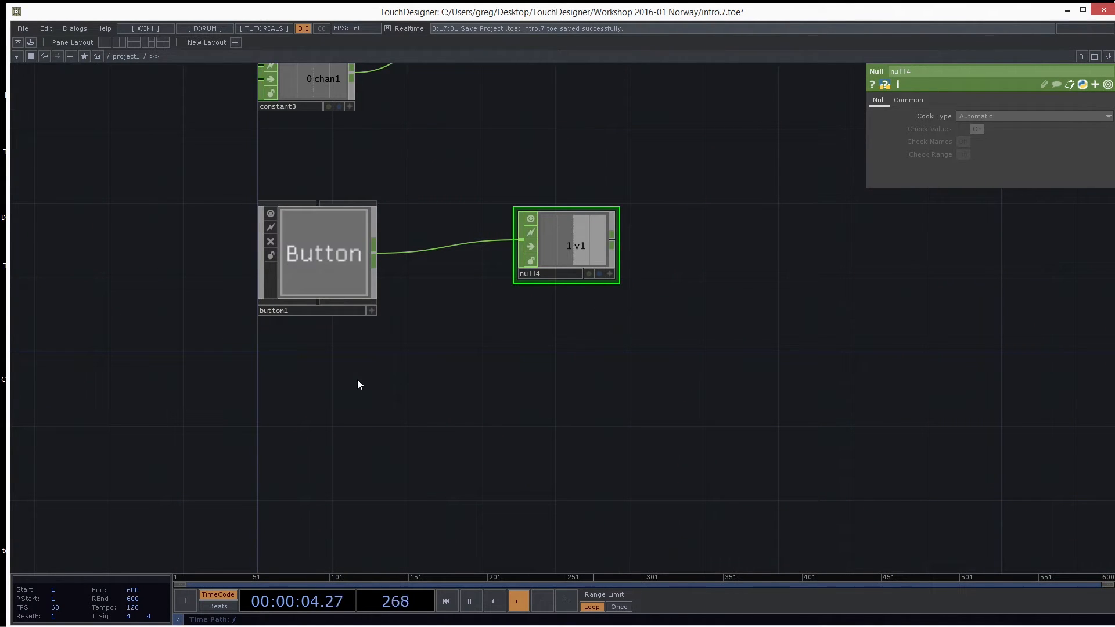
key("Tab")
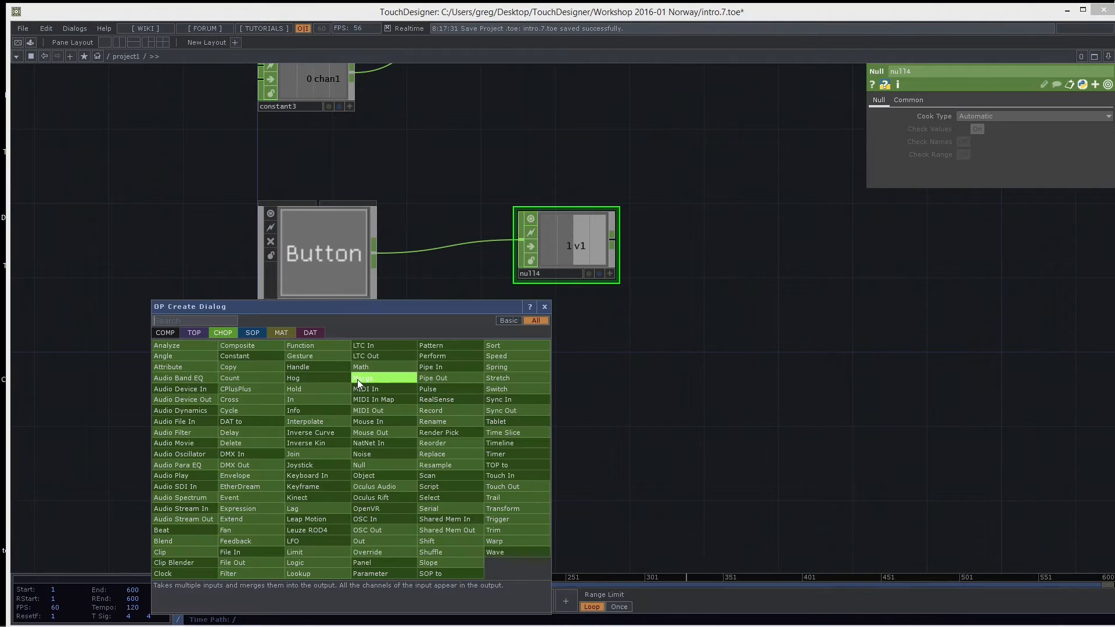
left_click(164, 332)
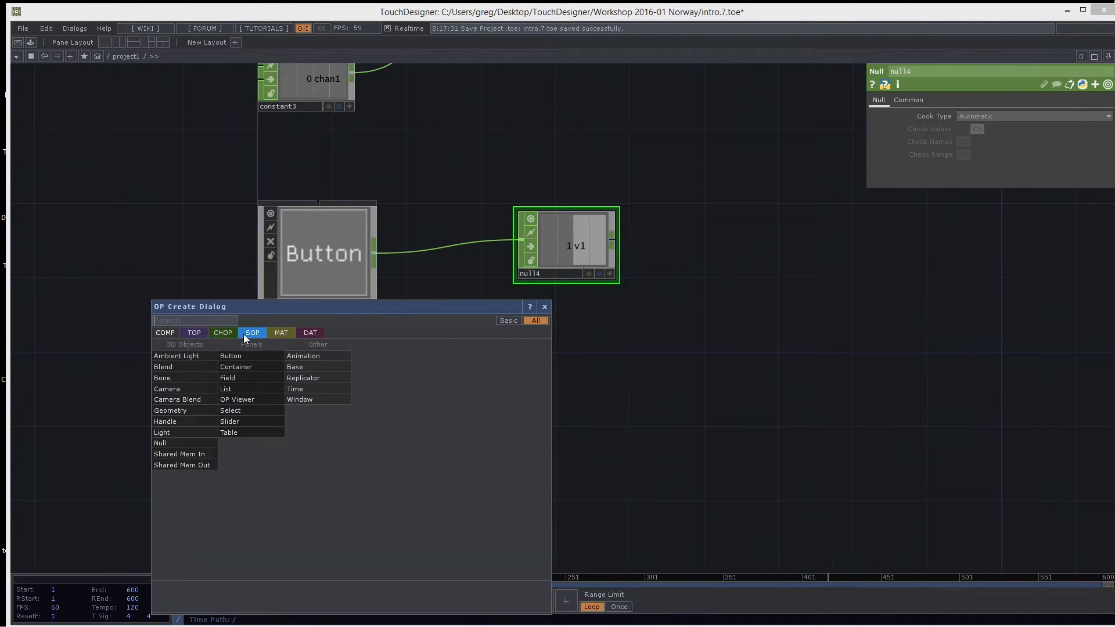
left_click(251, 422)
left_click(330, 405)
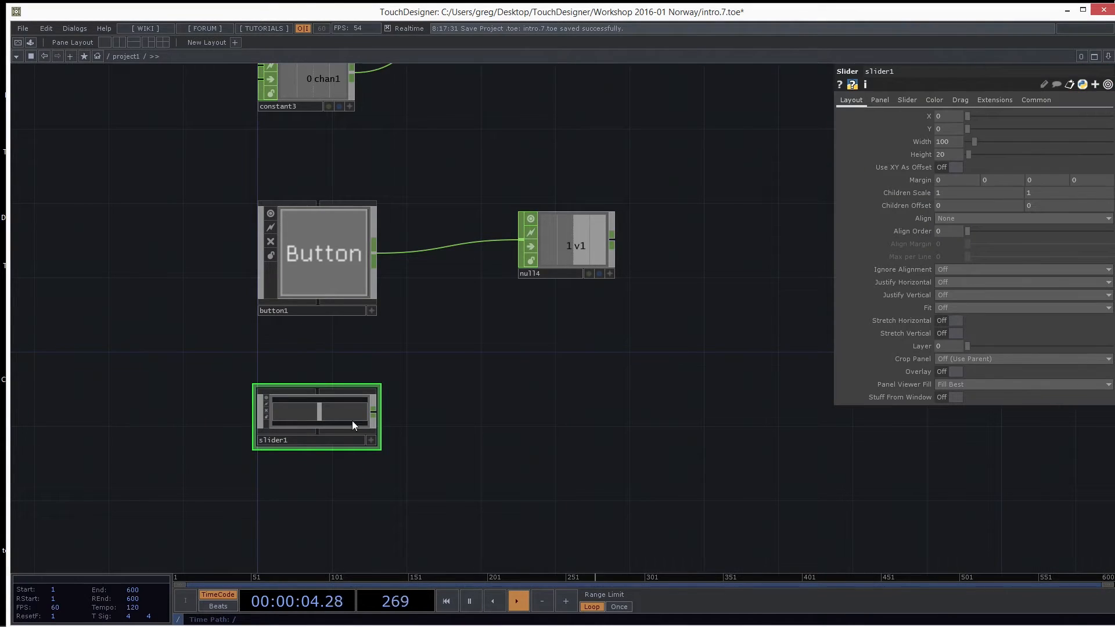
Make slider1's viewer active, try the slider, leave its knob near the middle and deactivate the viewer.
left_click(371, 440)
left_click_drag(372, 420, 315, 414)
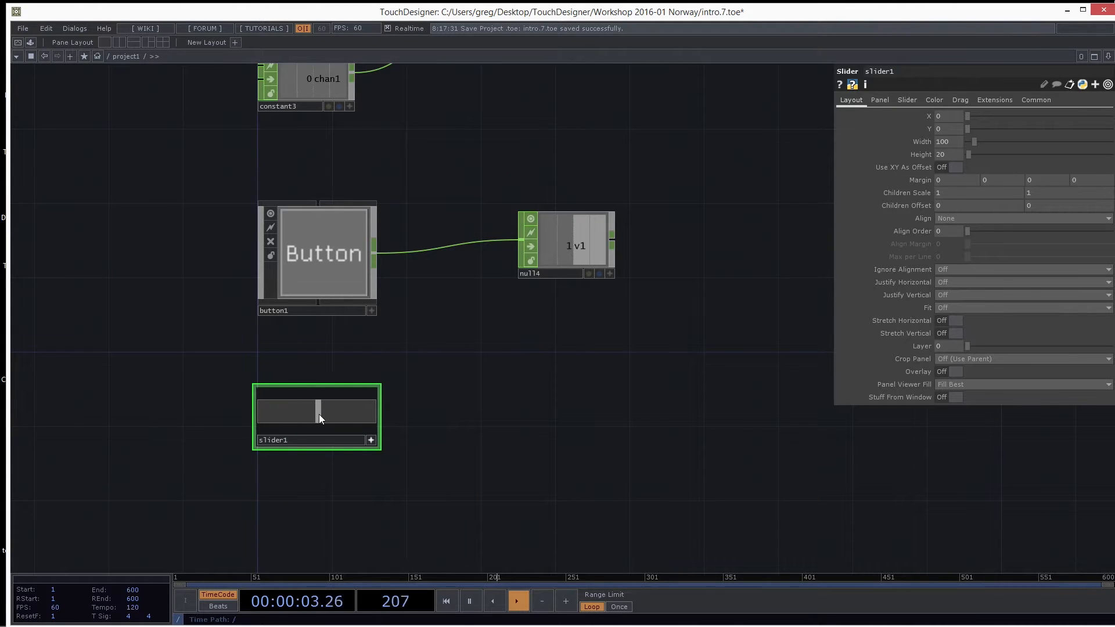
left_click(370, 440)
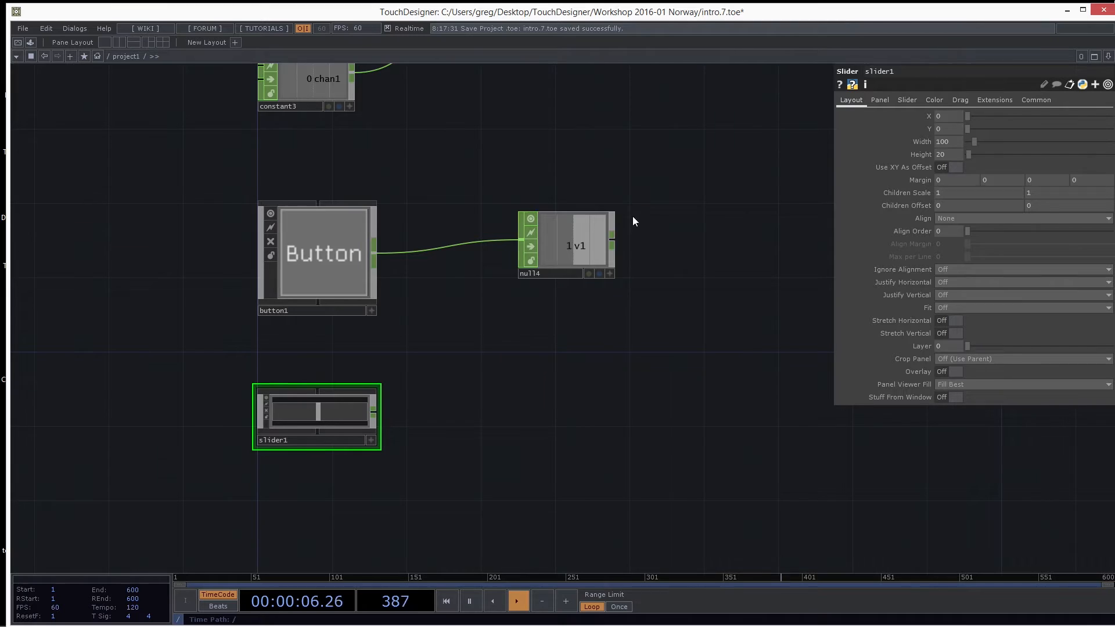
Insert a Merge CHOP on the wire between button1 and null4 and connect slider1's output to it.
left_click_drag(573, 246, 611, 263)
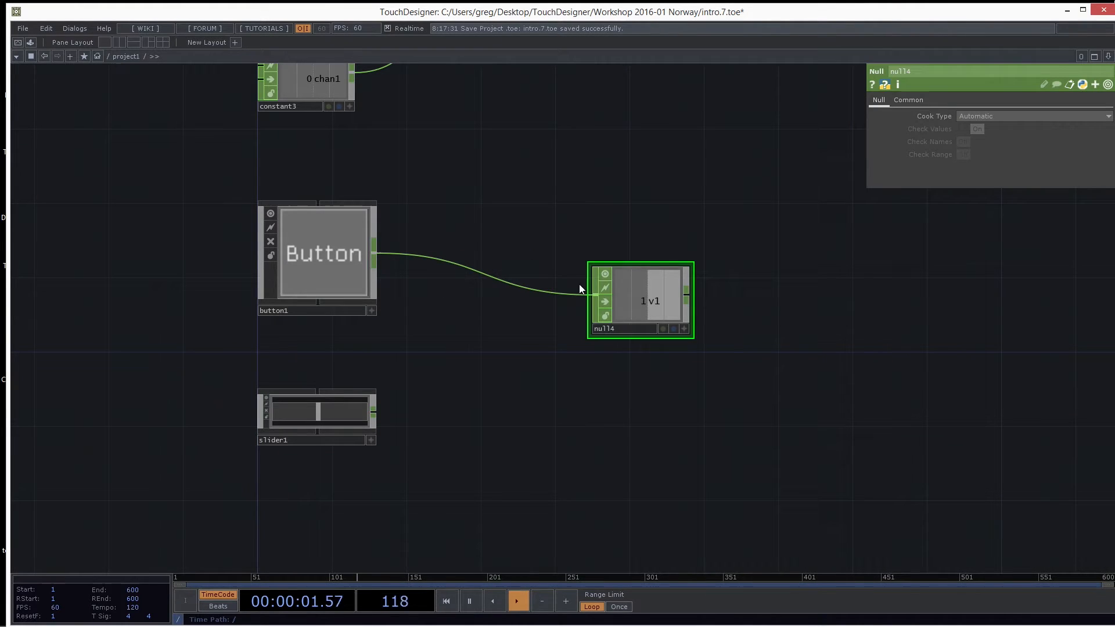
left_click_drag(628, 304, 664, 324)
right_click(483, 274)
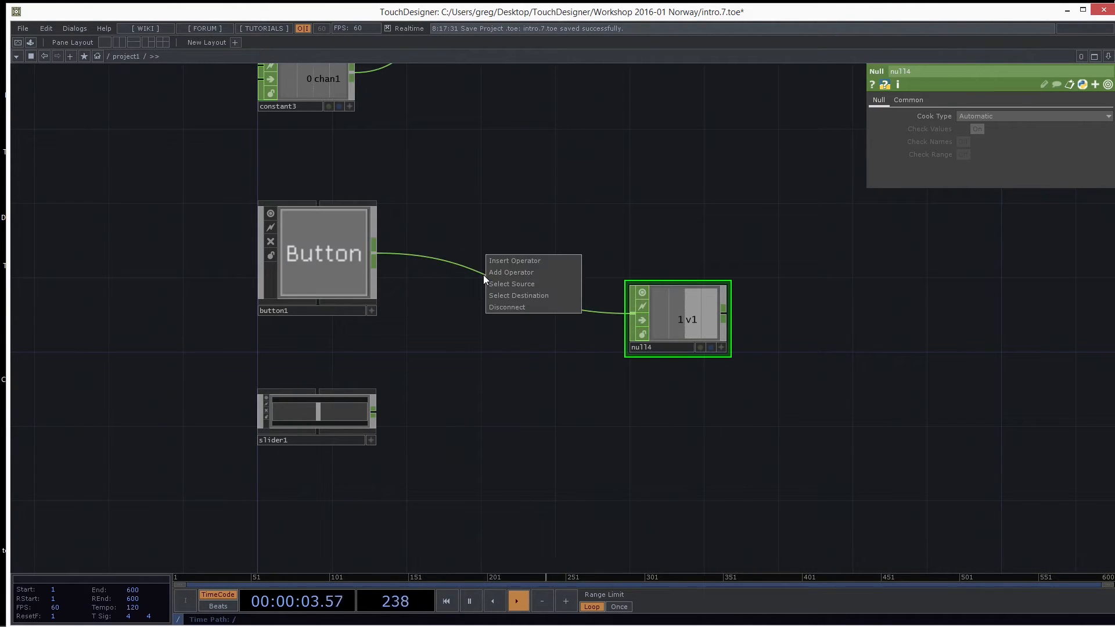
right_click(472, 270)
right_click(472, 271)
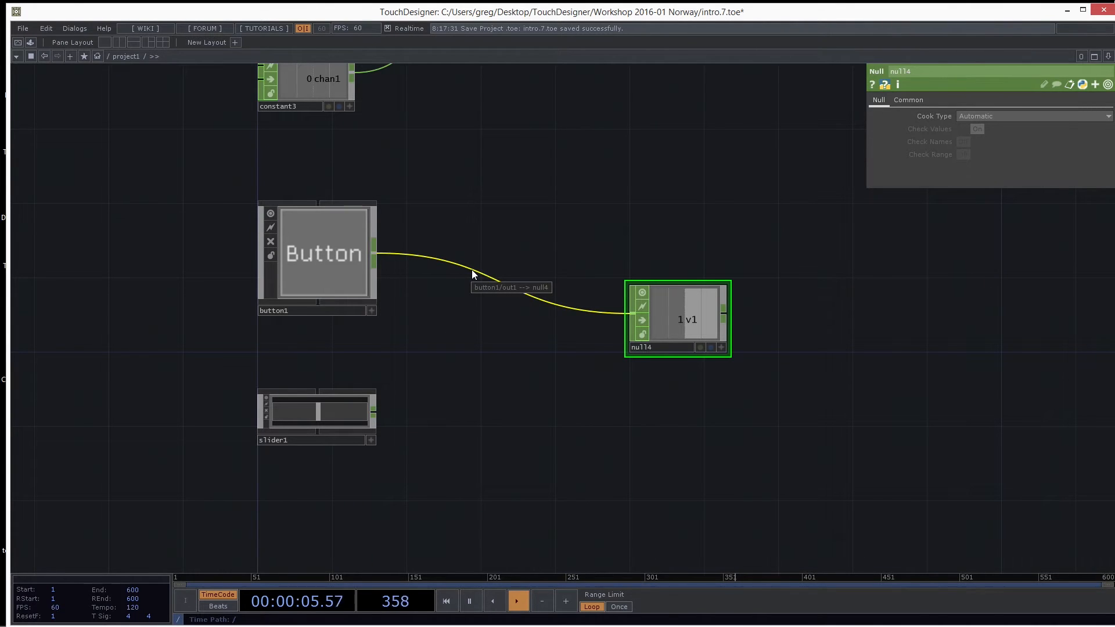
left_click(497, 257)
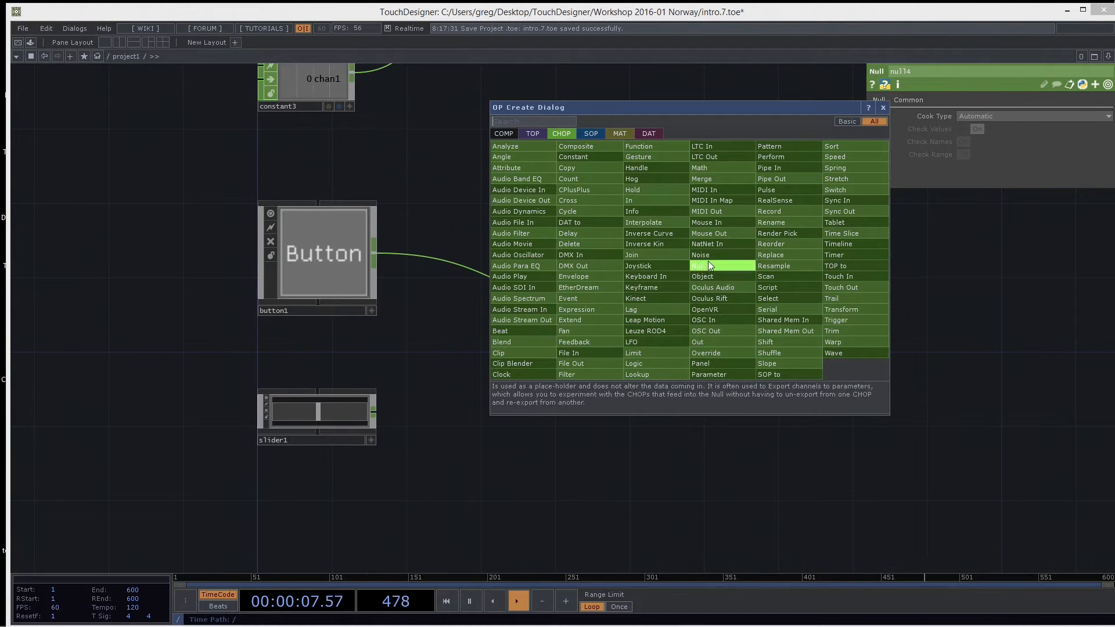
left_click(712, 180)
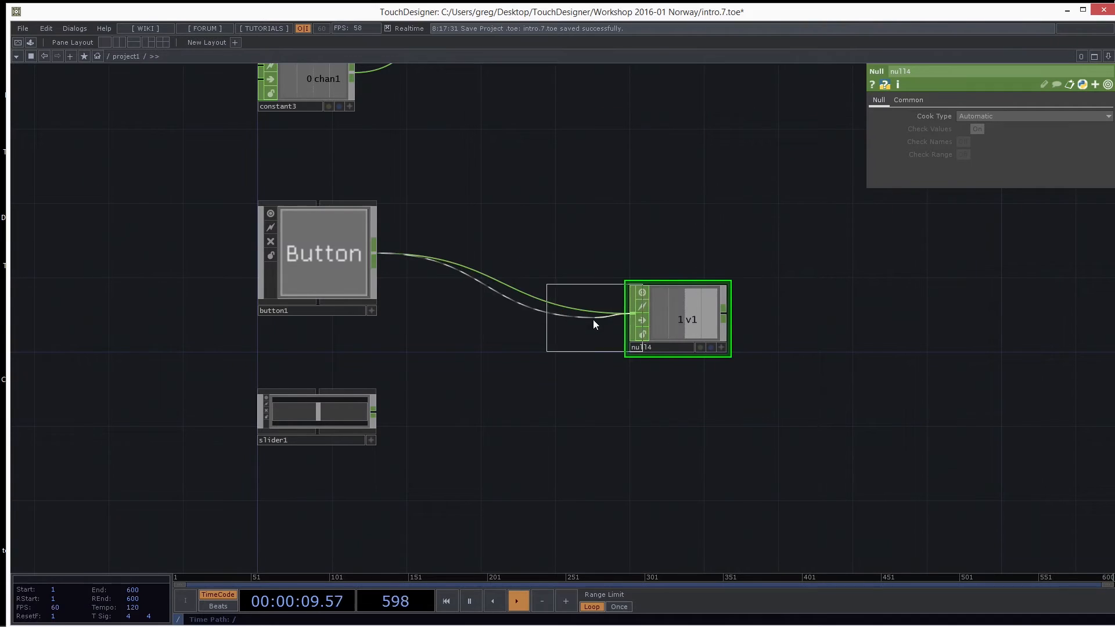
left_click(561, 319)
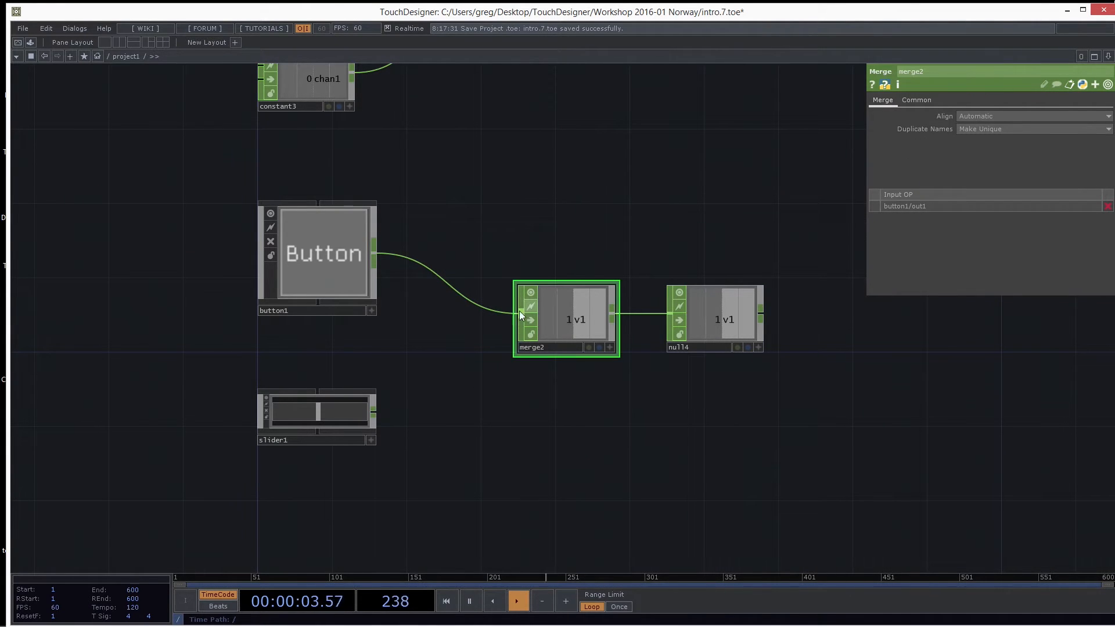
left_click_drag(374, 411, 520, 316)
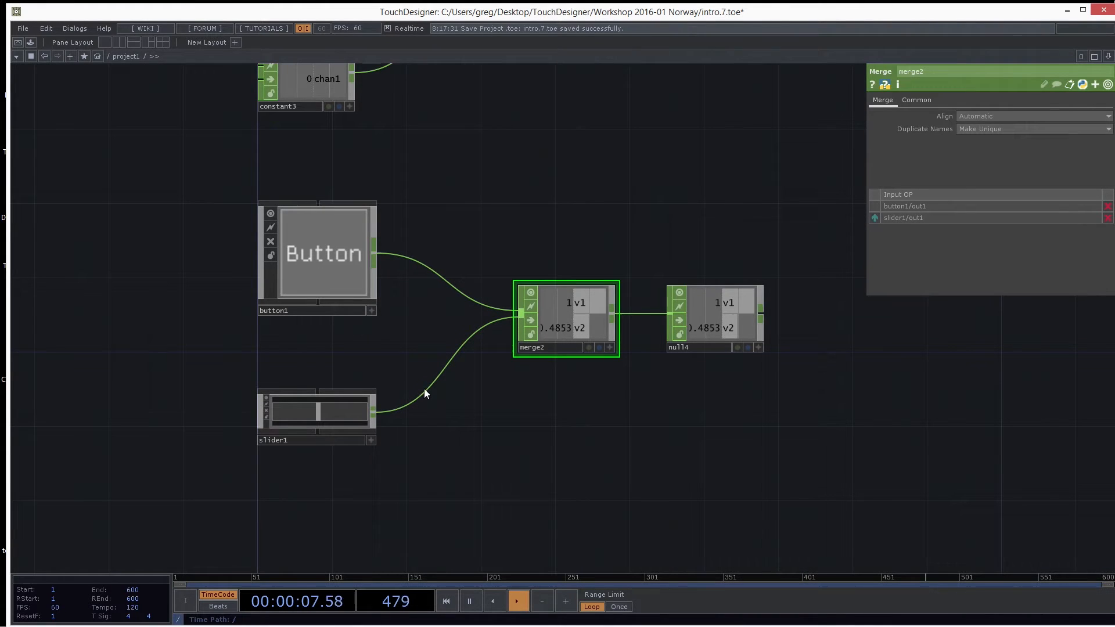
Make the viewers of slider1 and button1 active and operate both controls to test the merged channels.
left_click(370, 440)
left_click(371, 311)
mouse_move(326, 412)
left_mouse_down()
mouse_move(244, 435)
mouse_move(321, 418)
left_mouse_up()
left_click(319, 273)
left_click(318, 256)
left_click(318, 256)
left_click(319, 256)
left_click(319, 256)
left_click(321, 258)
Copy and paste button1, place the copy between button1 and slider1, and connect its output to merge2.
left_click_drag(390, 350, 431, 399)
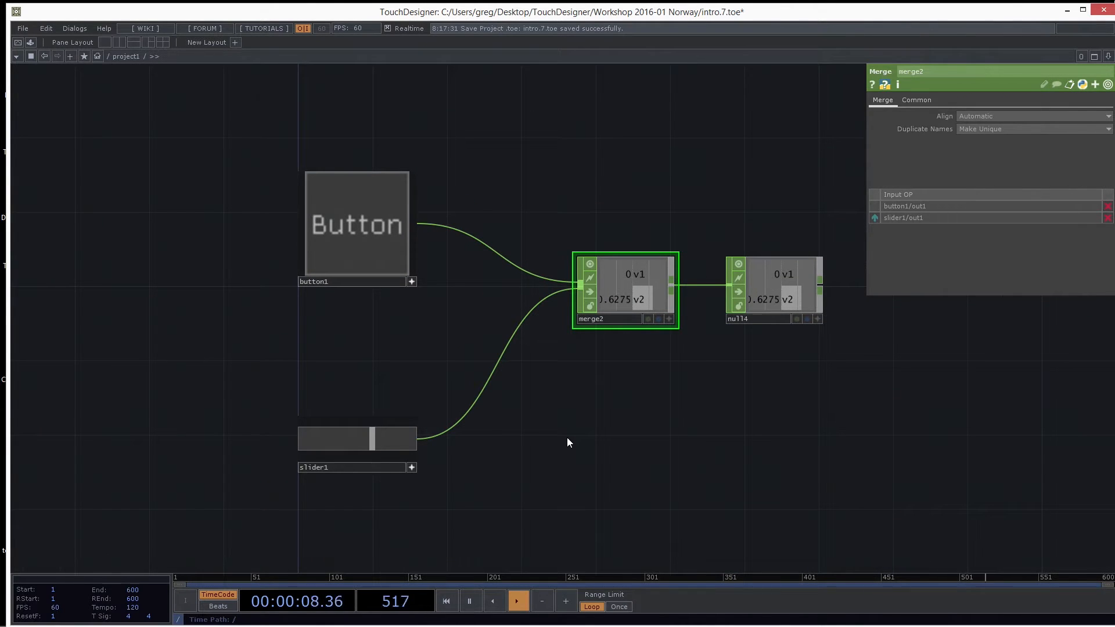
left_click_drag(224, 244, 417, 302)
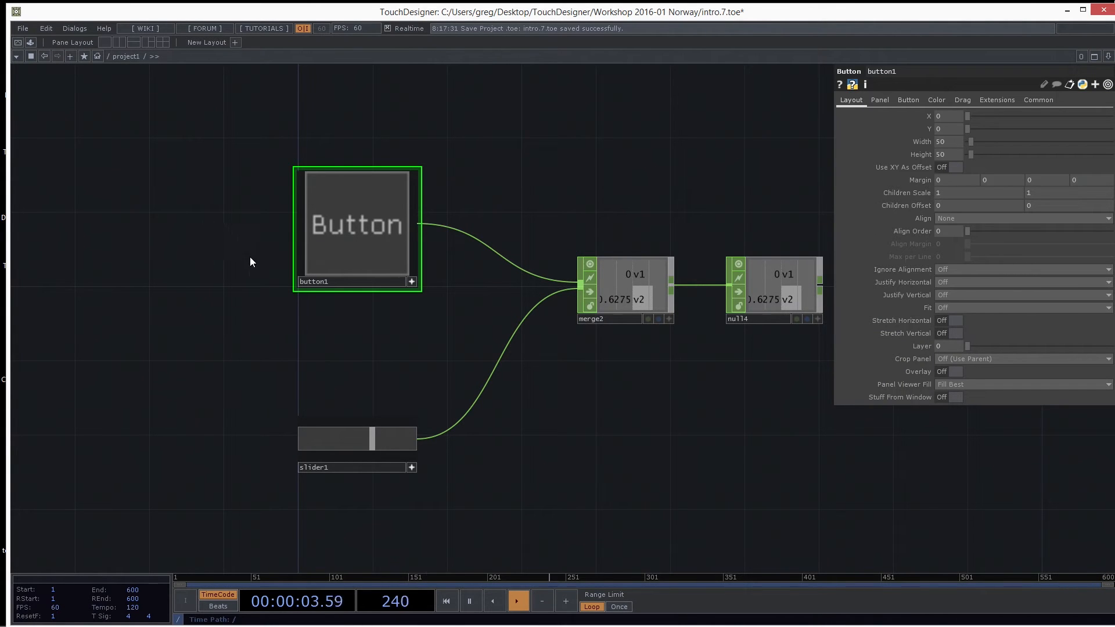
key("ctrl+c")
key("ctrl+v")
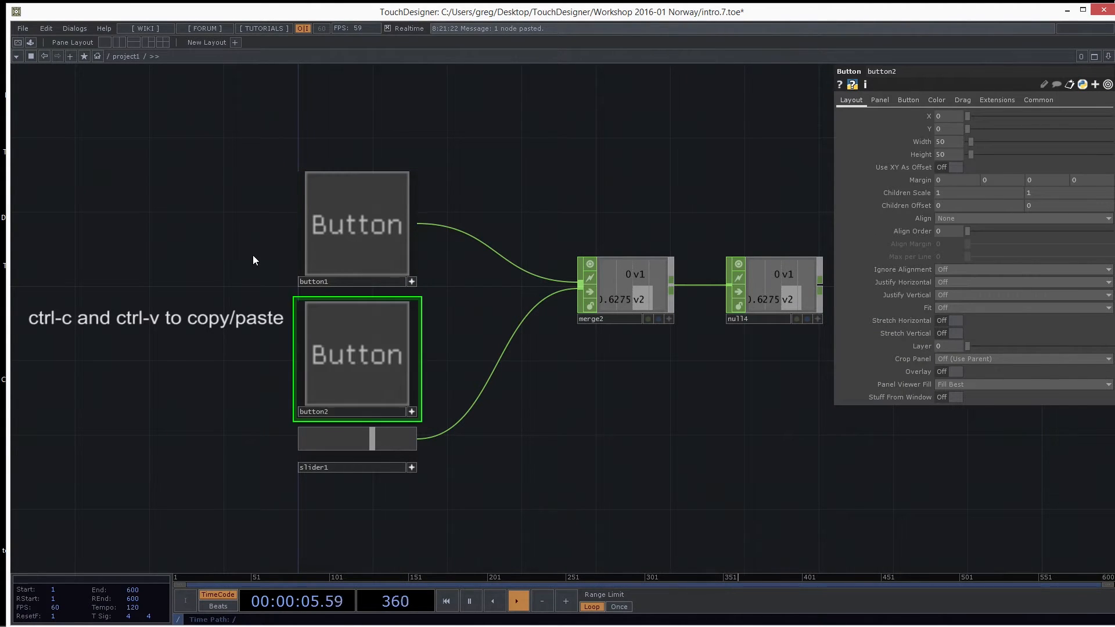
left_click_drag(456, 352, 452, 325)
left_click(350, 325)
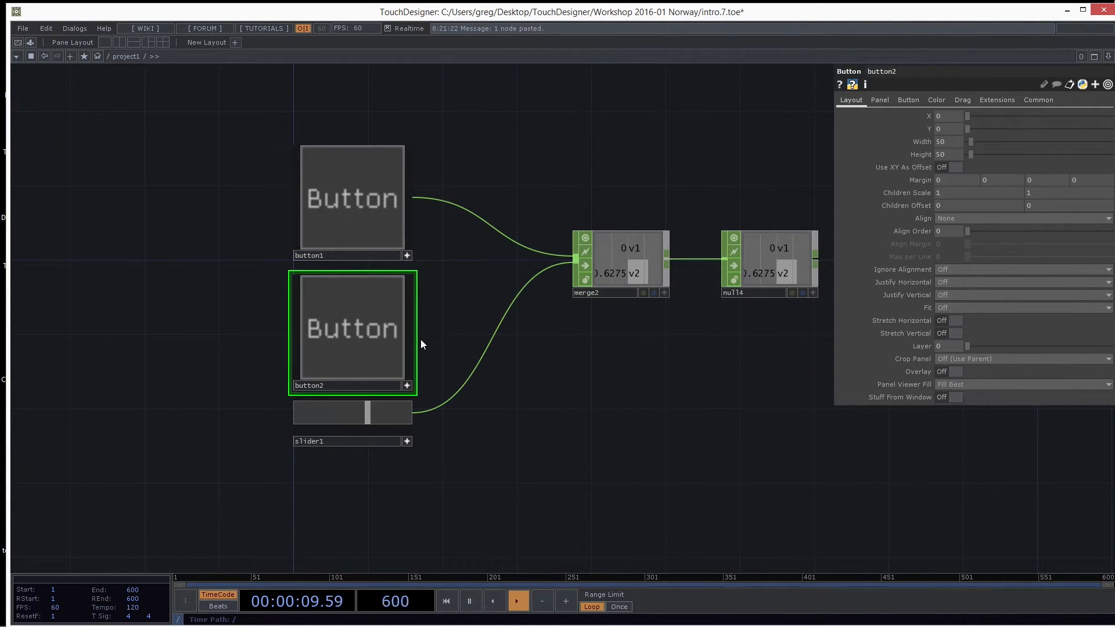
left_click_drag(417, 328, 576, 262)
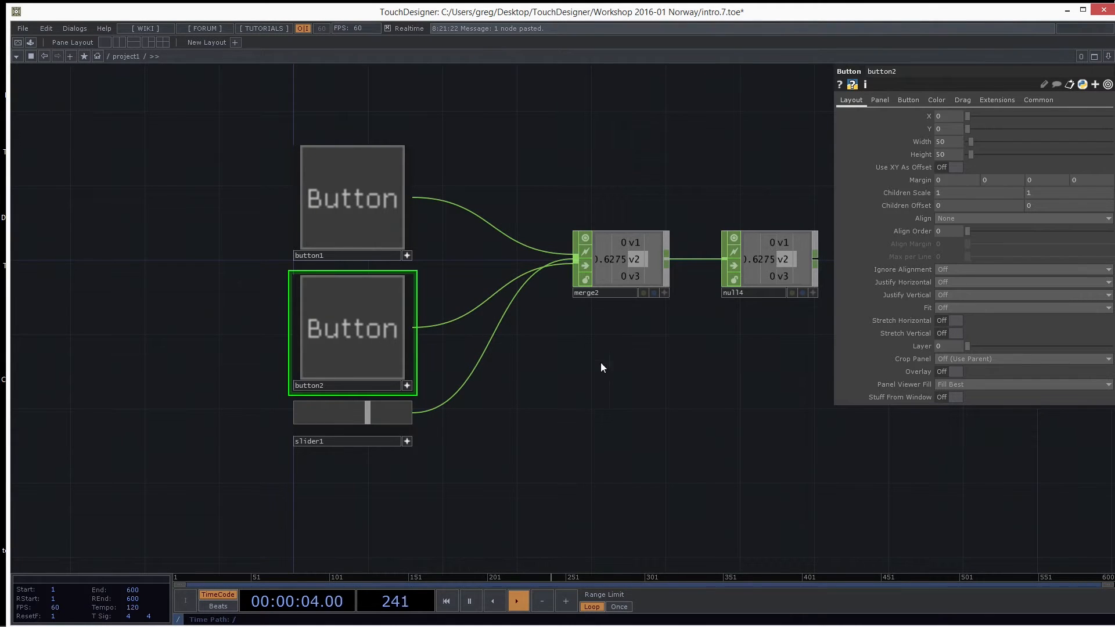
Toggle button2 several times, select merge2 to check its inputs and shift slider1 slightly down.
left_click(357, 340)
left_click(357, 338)
left_click(358, 338)
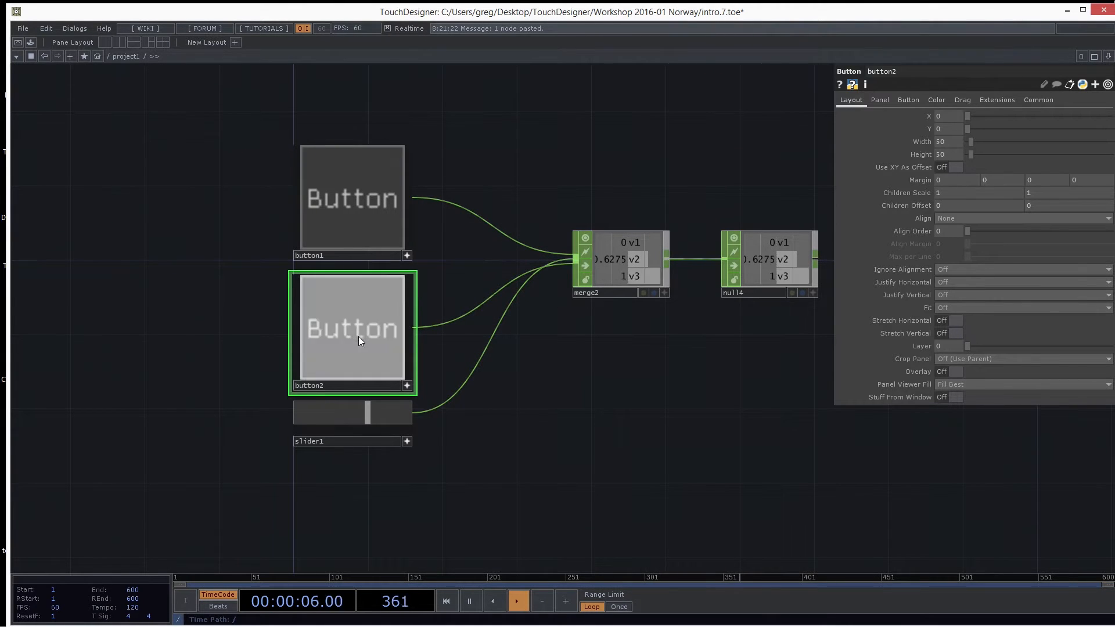
left_click(624, 264)
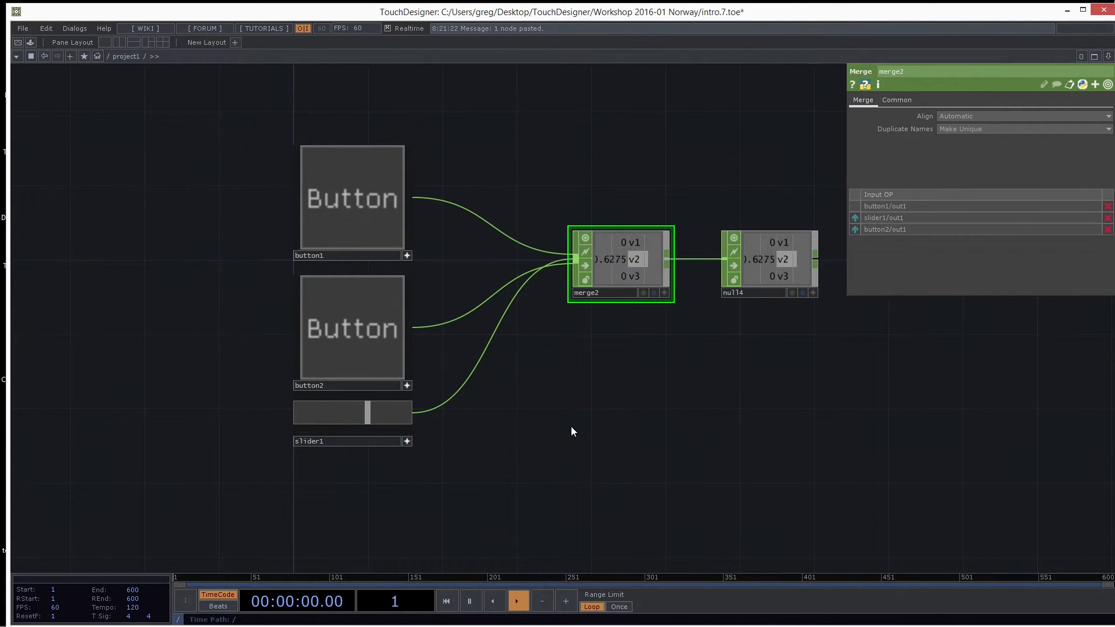
left_click_drag(368, 443, 368, 462)
Add a Container component in the empty area beside the buttons and move it up to the height just above button1.
left_click_drag(617, 433, 529, 411)
mouse_move(537, 429)
middle_mouse_down()
mouse_move(540, 409)
mouse_move(544, 436)
middle_mouse_up()
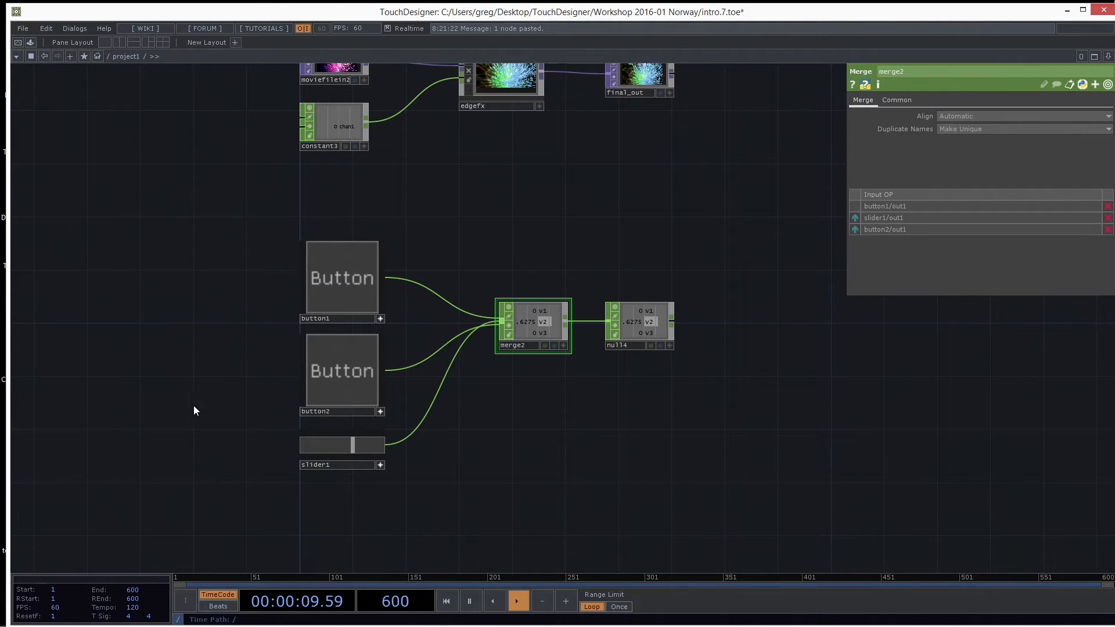
left_click_drag(149, 368, 191, 361)
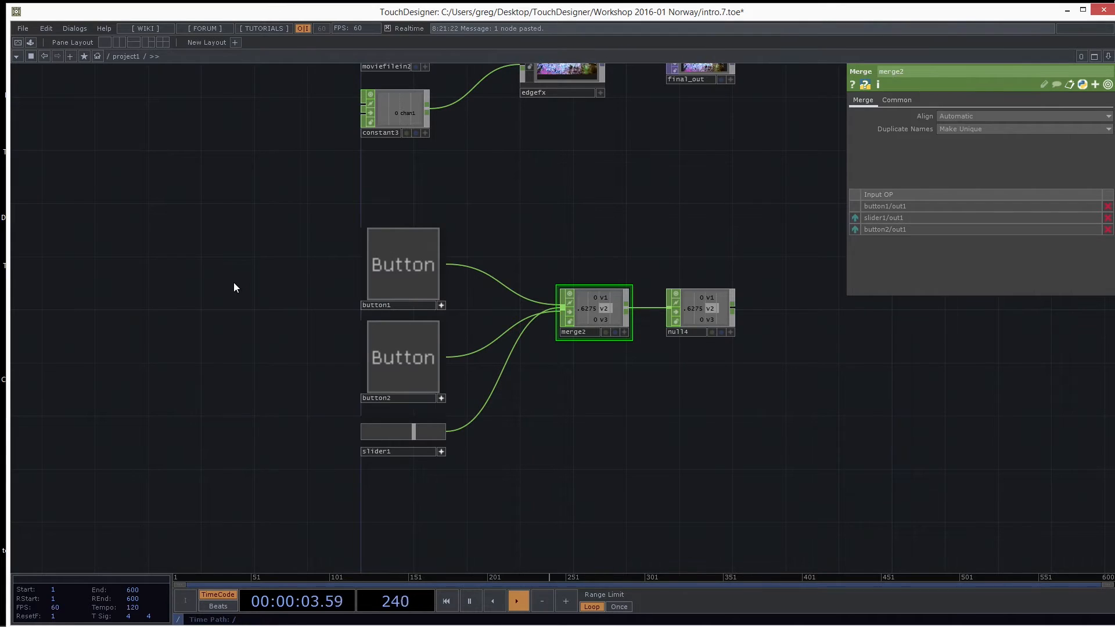
key("Tab")
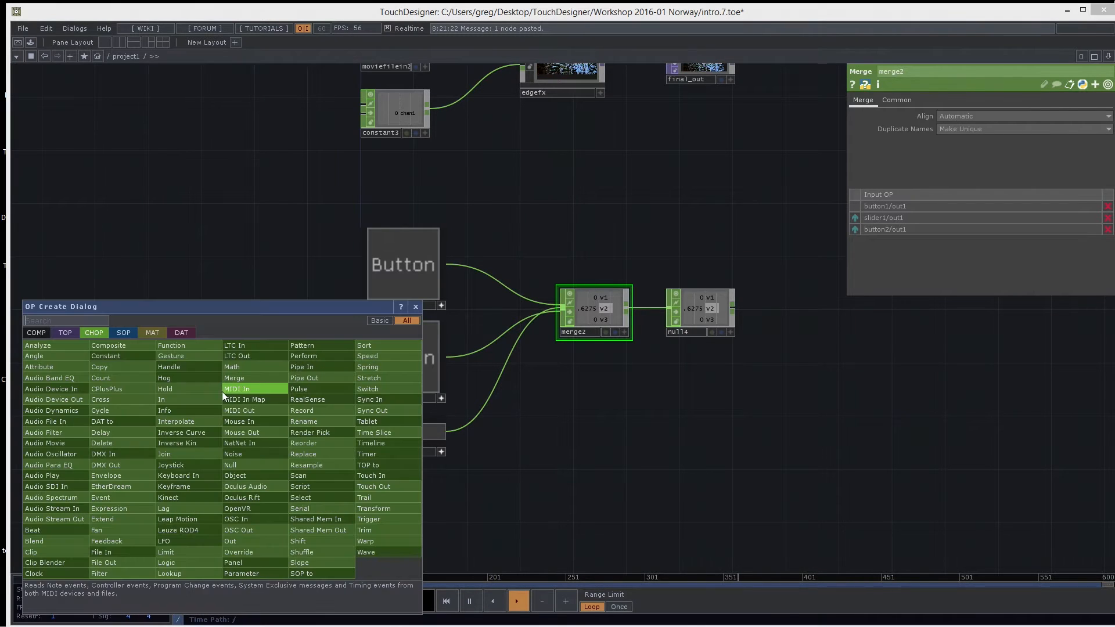
left_click(39, 335)
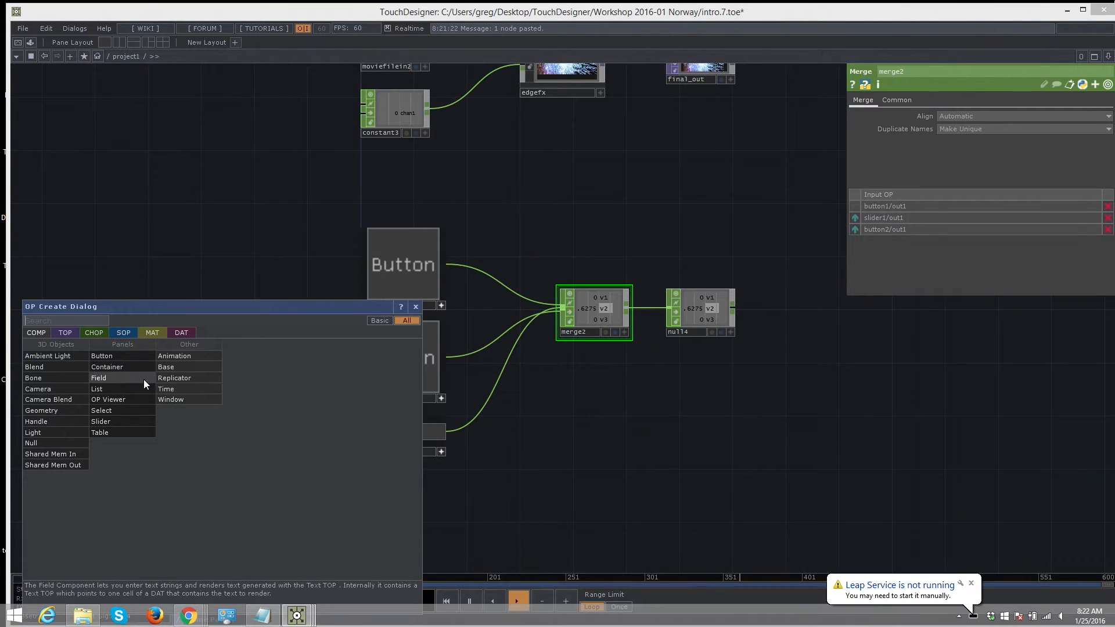
left_click(144, 368)
left_click(184, 308)
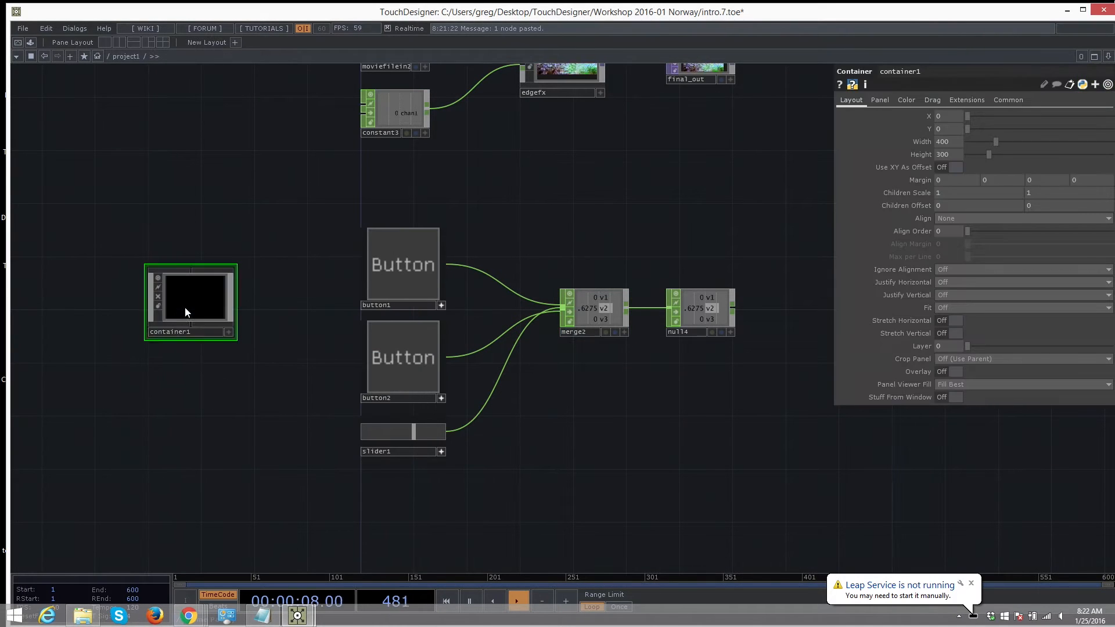
left_click_drag(196, 312, 198, 210)
Move container1 closer to the buttons and parent button1 to it by linking its child connector to button1's parent connector.
left_click_drag(288, 281, 431, 500)
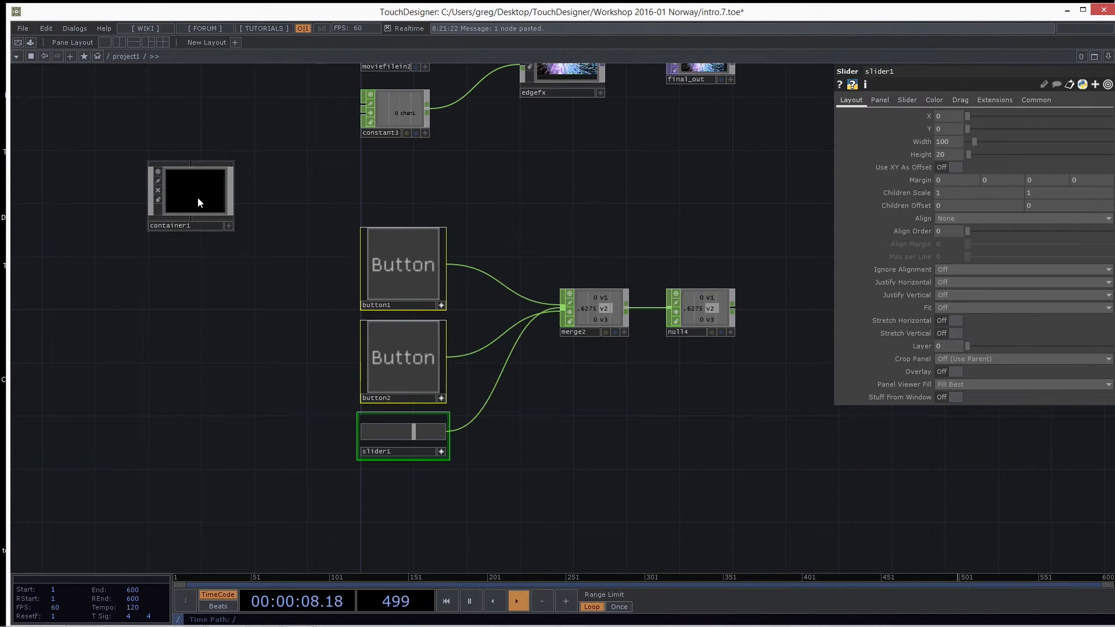
left_click(295, 309)
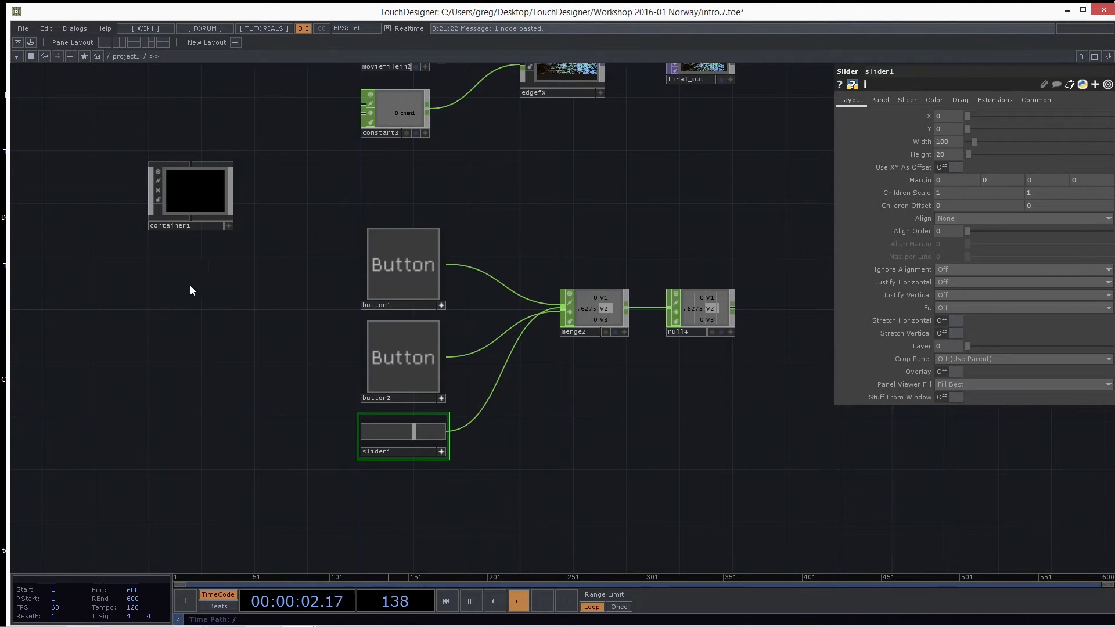
left_click_drag(188, 197, 227, 197)
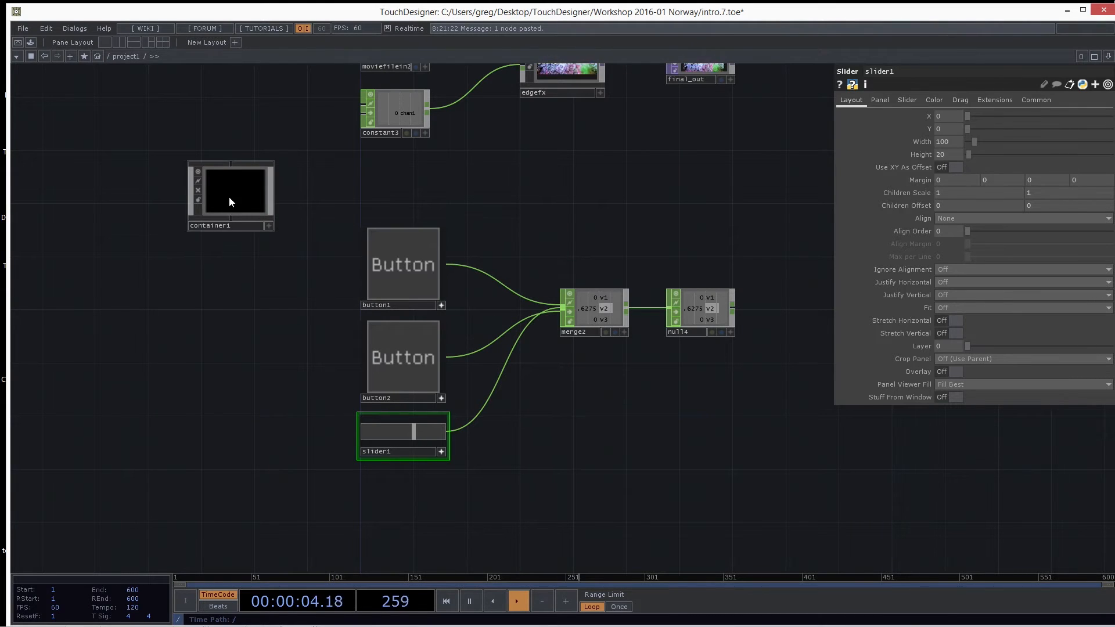
left_click_drag(231, 202, 230, 185)
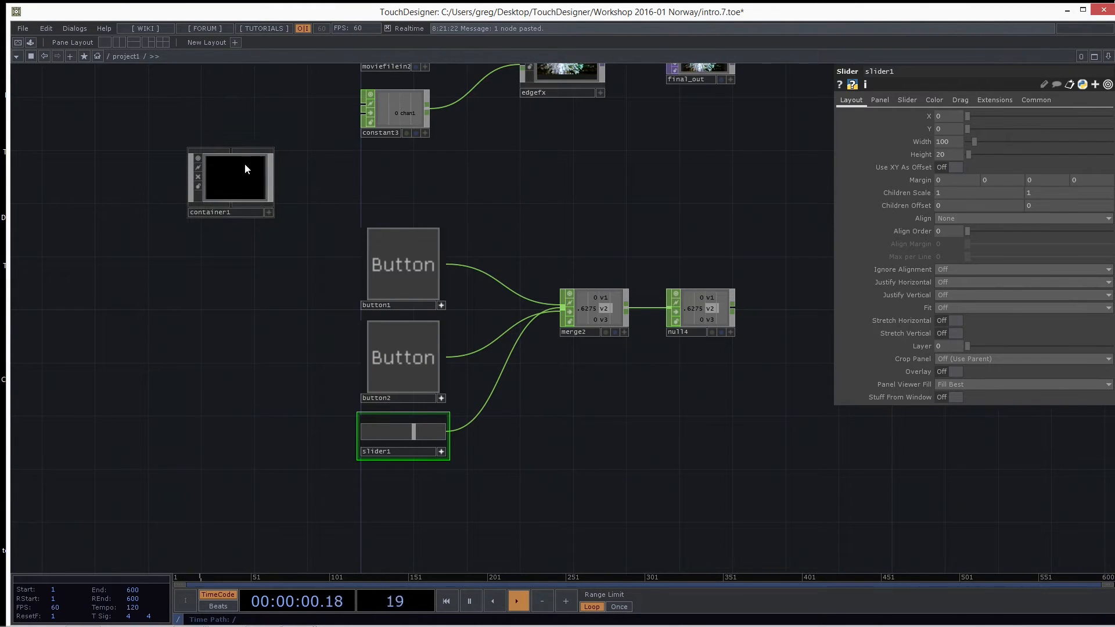
left_click_drag(231, 206, 399, 216)
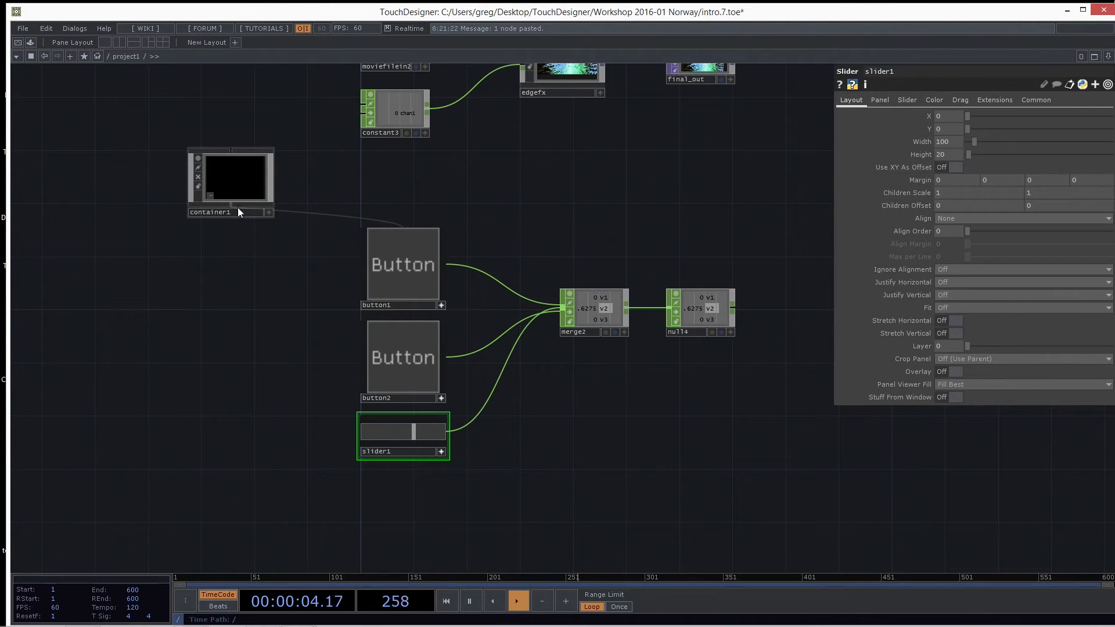
Enlarge container1's node, arrange it with button1 beneath it, and parent button2 to the container.
left_click_drag(273, 145, 343, 96)
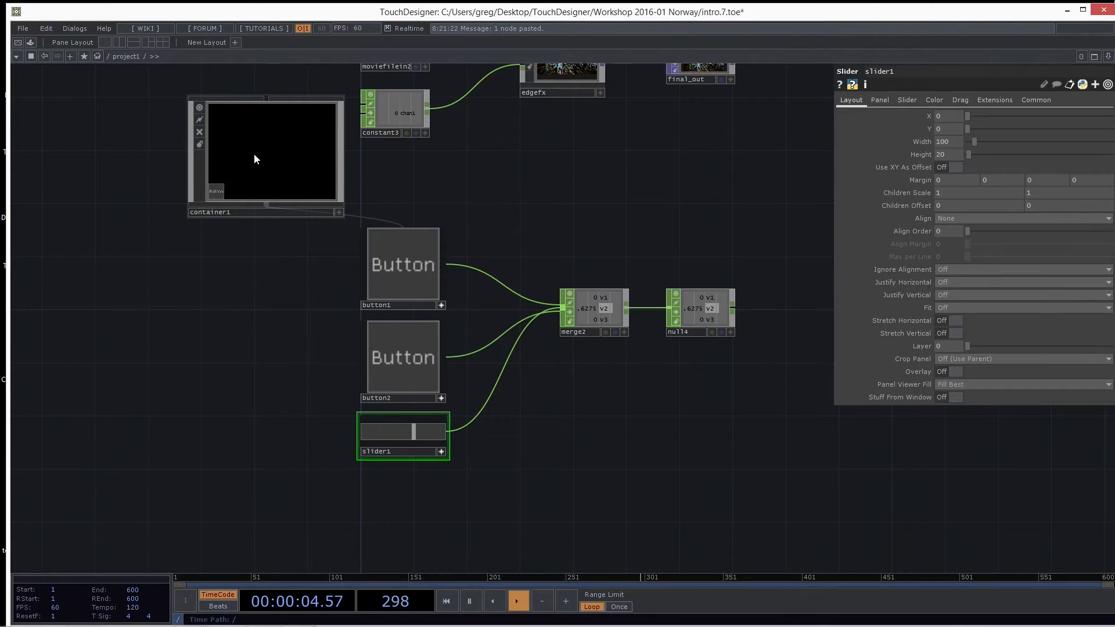
left_click_drag(275, 149, 234, 163)
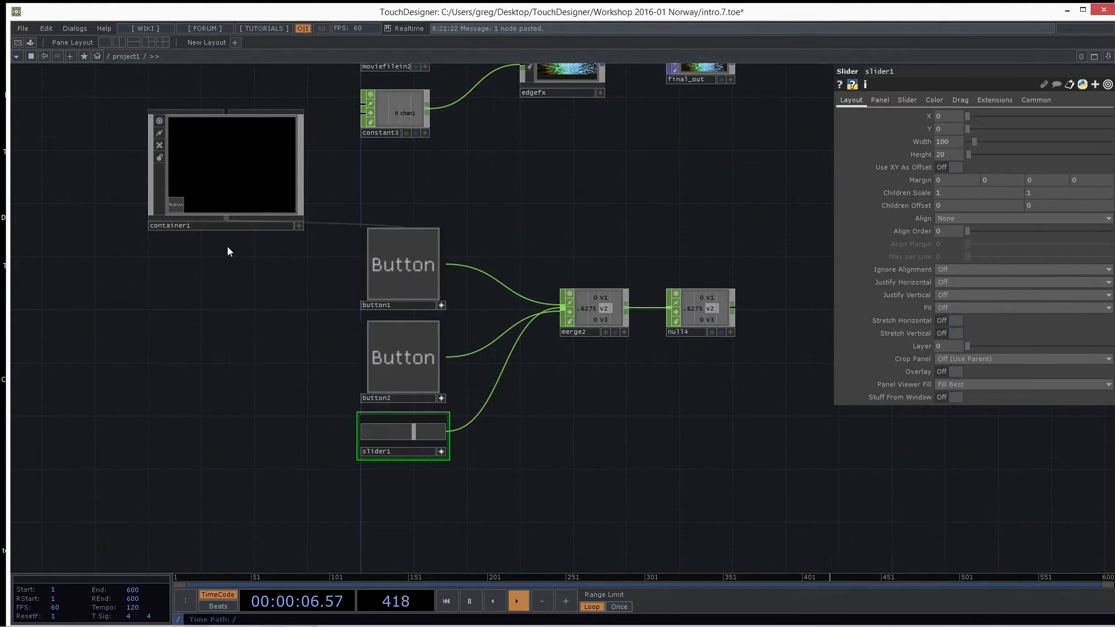
mouse_move(227, 219)
left_mouse_down()
mouse_move(225, 262)
mouse_move(242, 314)
mouse_move(314, 330)
mouse_move(405, 323)
mouse_move(333, 333)
mouse_move(401, 314)
mouse_move(359, 322)
mouse_move(386, 313)
mouse_move(318, 308)
mouse_move(159, 374)
left_mouse_up()
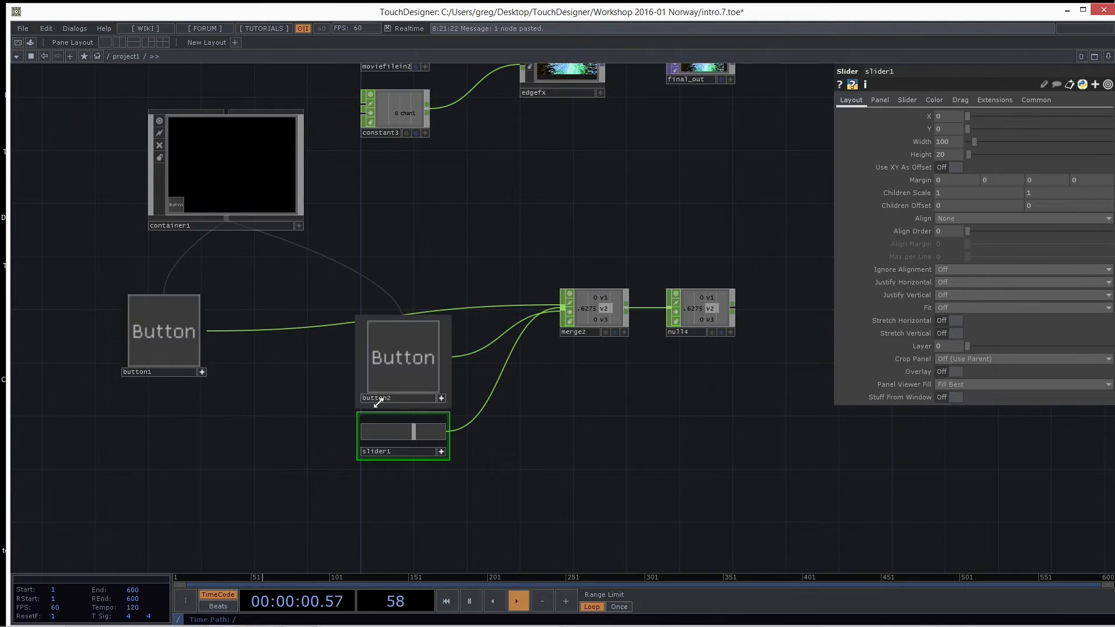
Place button2 beside button1 below container1, shift the container slightly down, and set button2's X position to 50.
left_click_drag(393, 395, 257, 423)
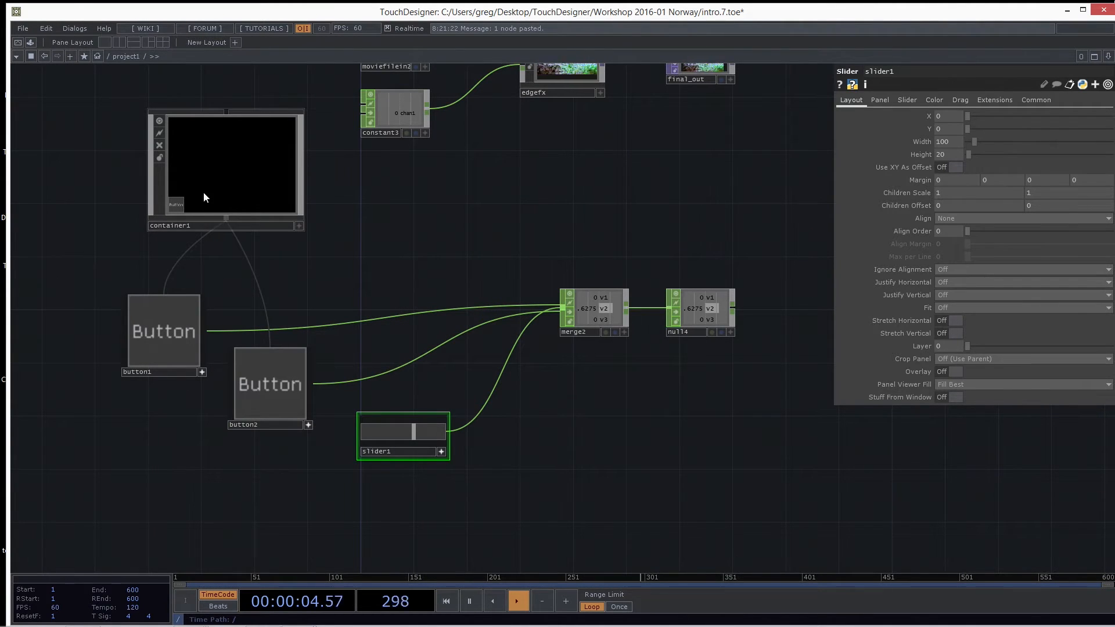
left_click_drag(221, 193, 221, 211)
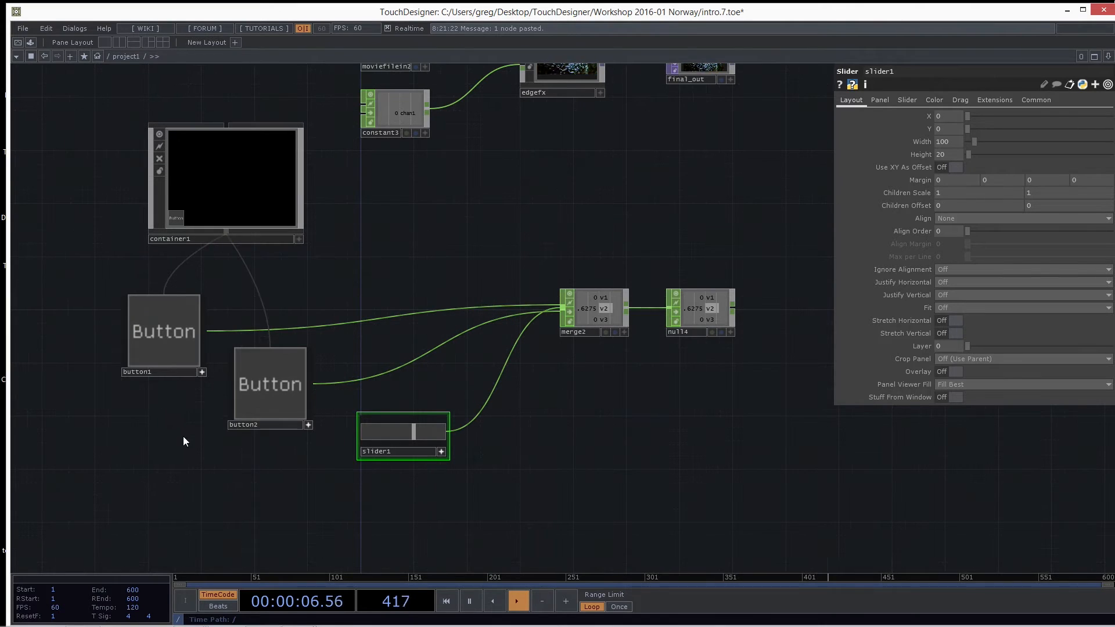
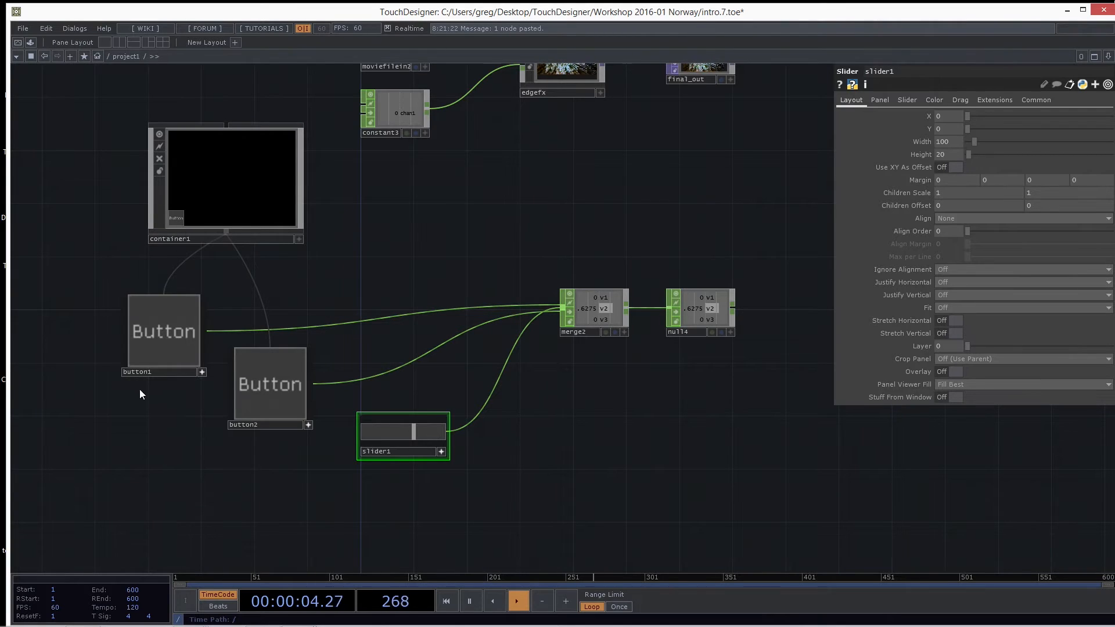
left_click_drag(187, 407, 329, 473)
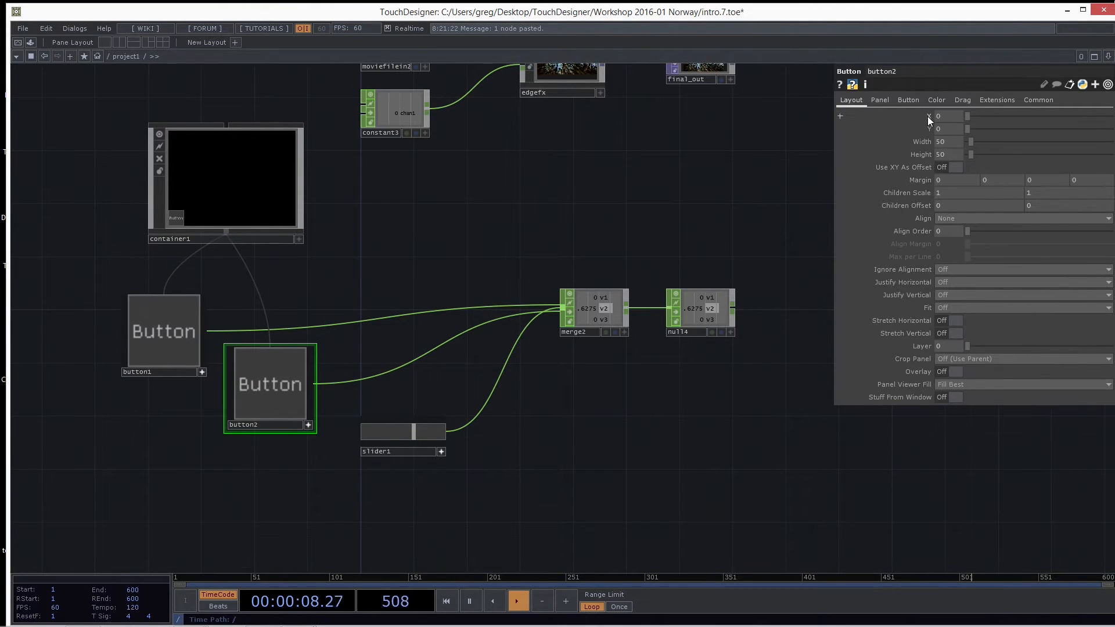
mouse_move(973, 119)
left_mouse_down()
mouse_move(988, 116)
mouse_move(974, 120)
left_mouse_up()
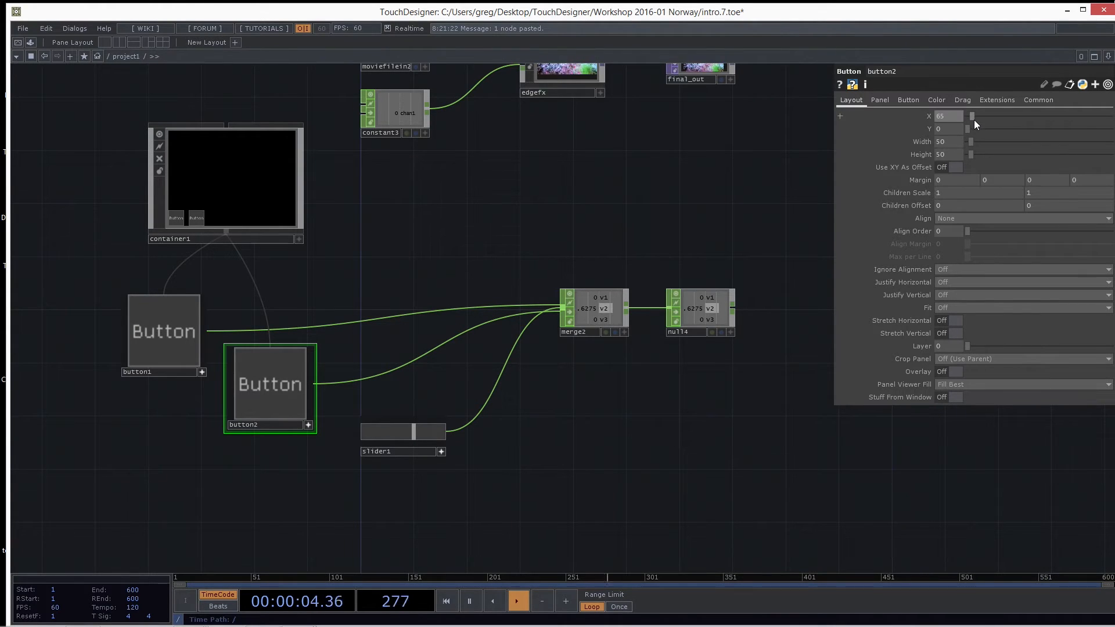
left_click(958, 115)
type("50")
key("Return")
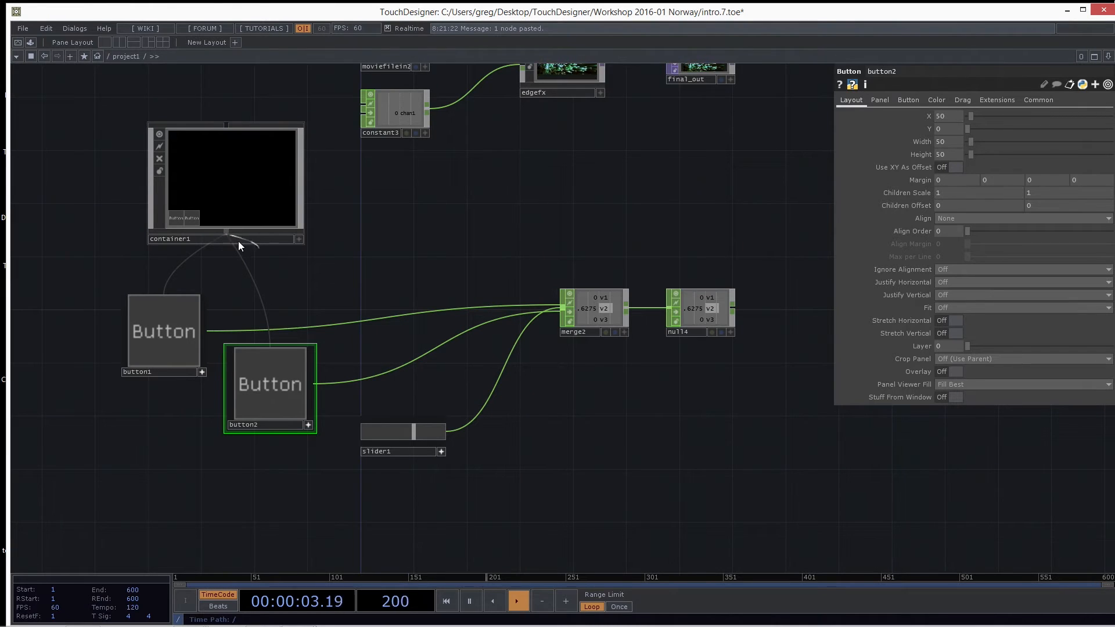
Parent slider1 to container1 and set the slider's X position to 100.
left_click_drag(227, 232, 405, 411)
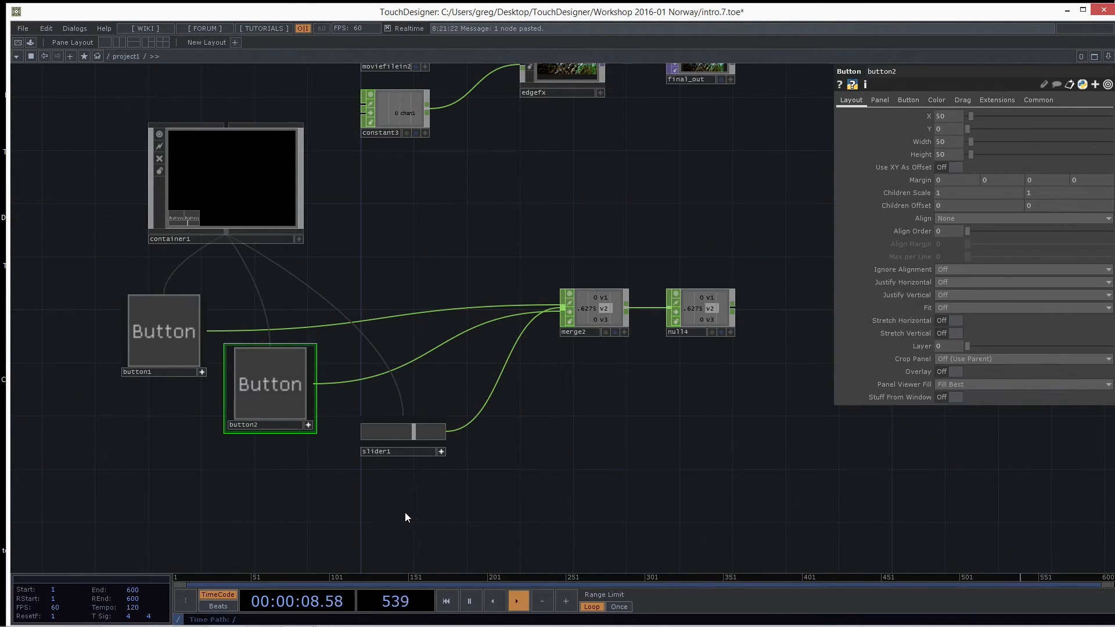
left_click(404, 431)
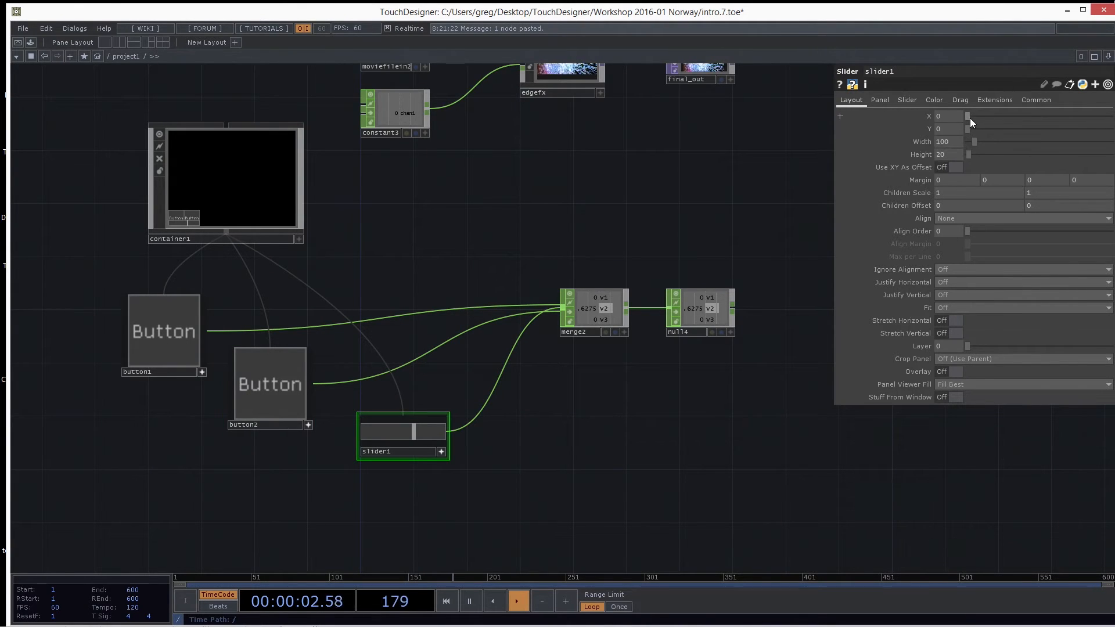
left_click_drag(970, 116, 977, 114)
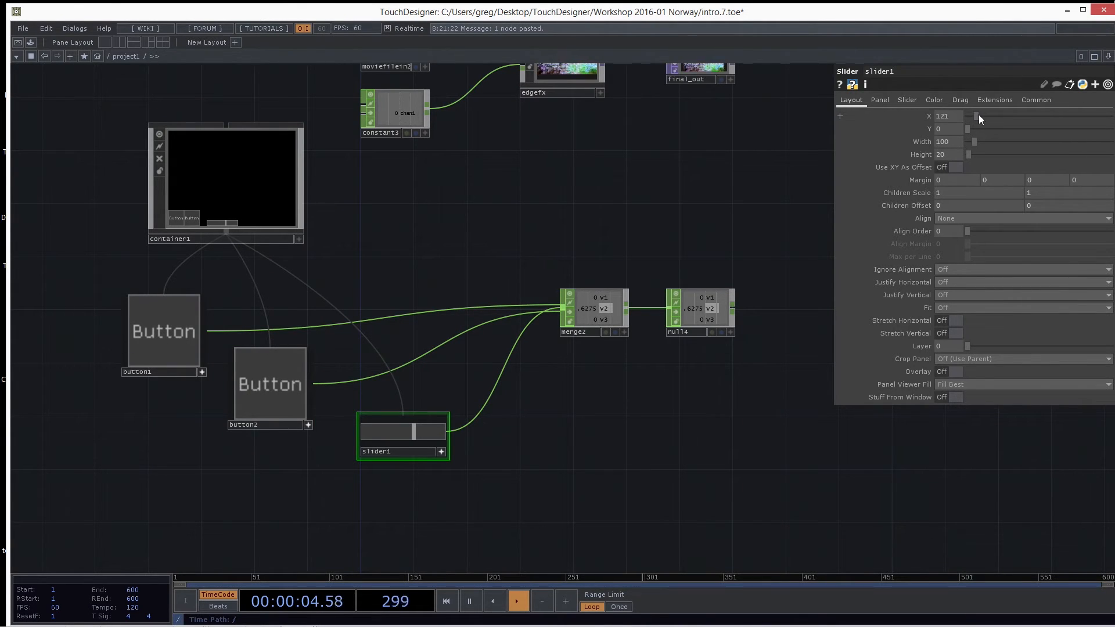
left_click(958, 115)
type("100")
key("Return")
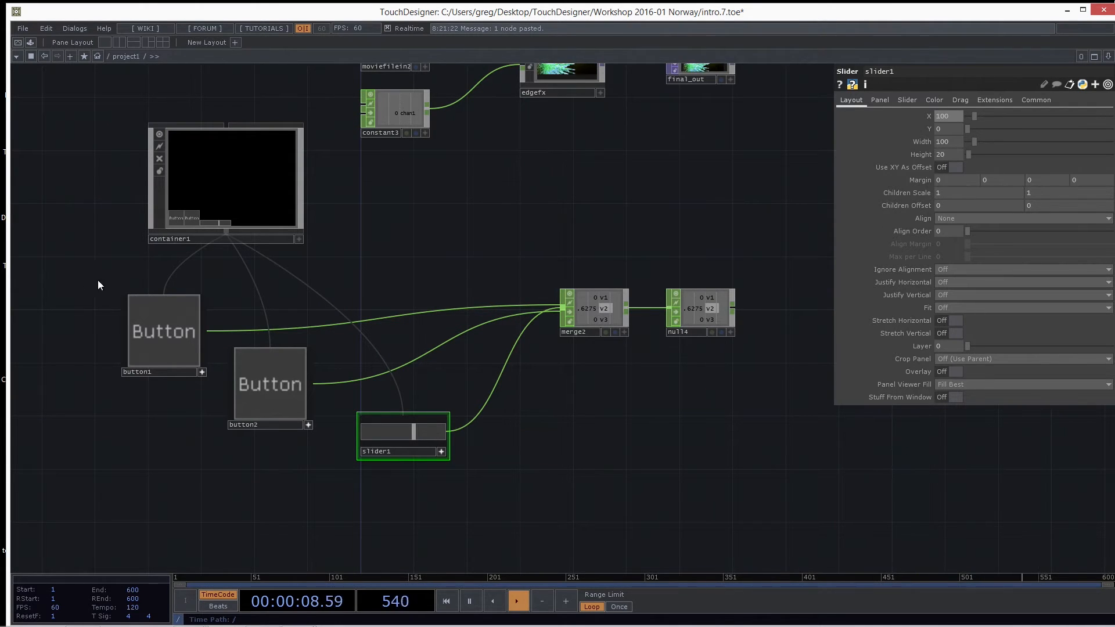
Set container1's height to 50 and fit its node to the new proportions.
left_click(239, 188)
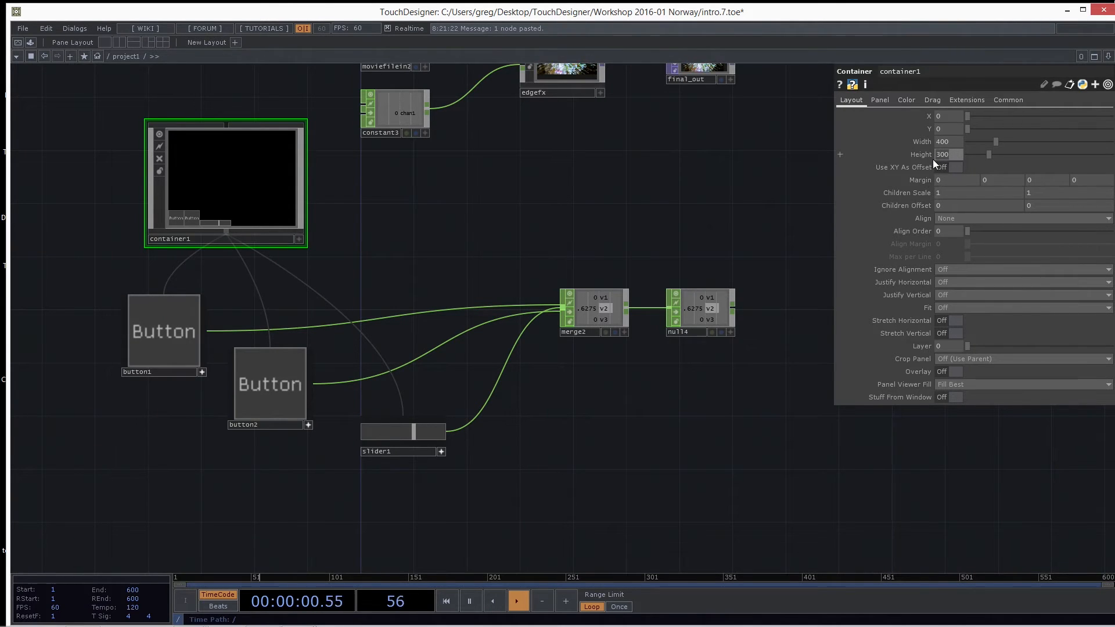
type("50")
key("Return")
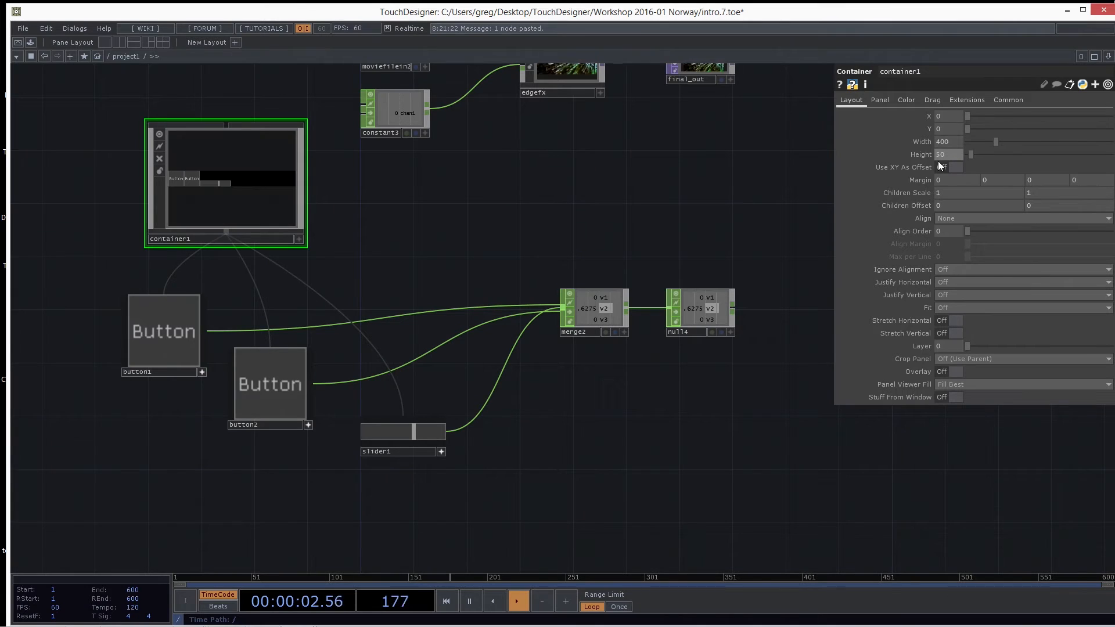
left_click(243, 211)
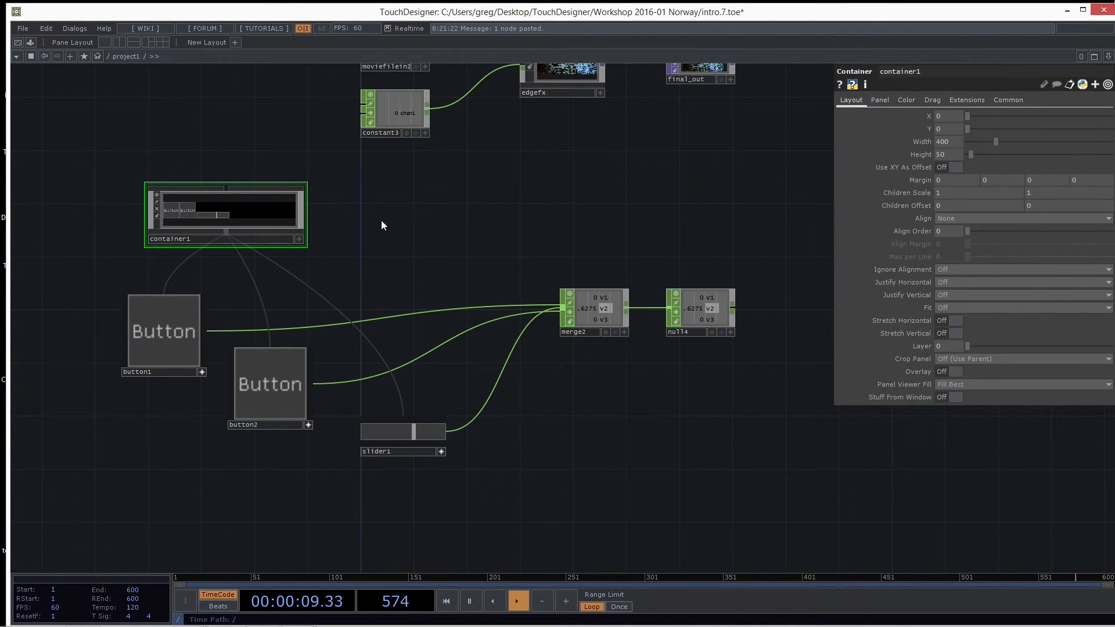
Open container1's panel in its own viewer window and place it above merge2.
right_click(264, 212)
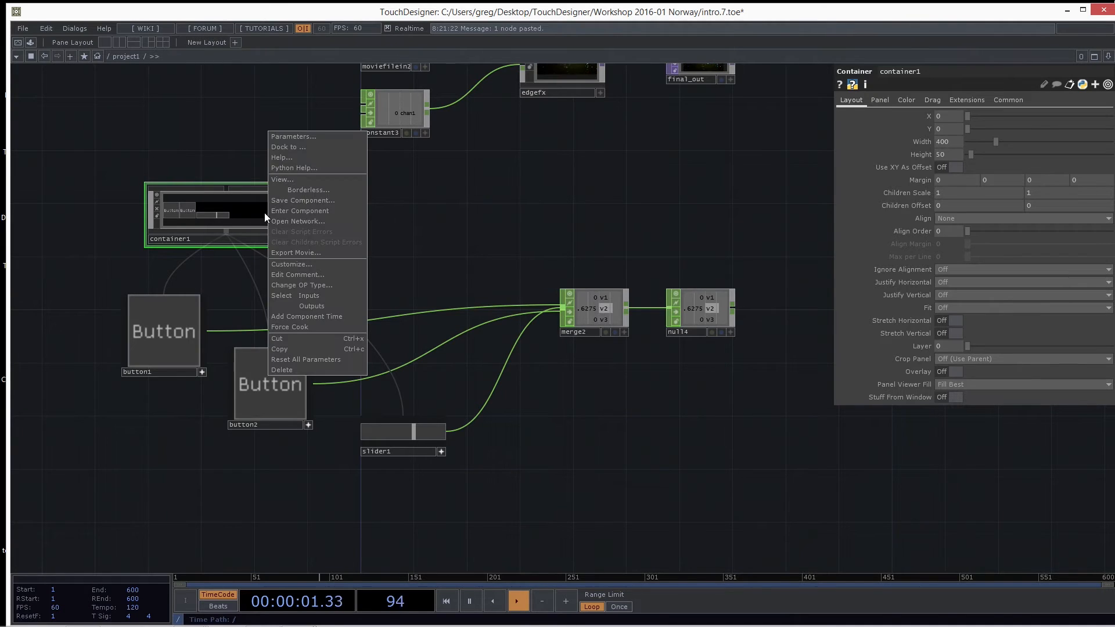
left_click(294, 180)
left_click_drag(239, 62, 590, 172)
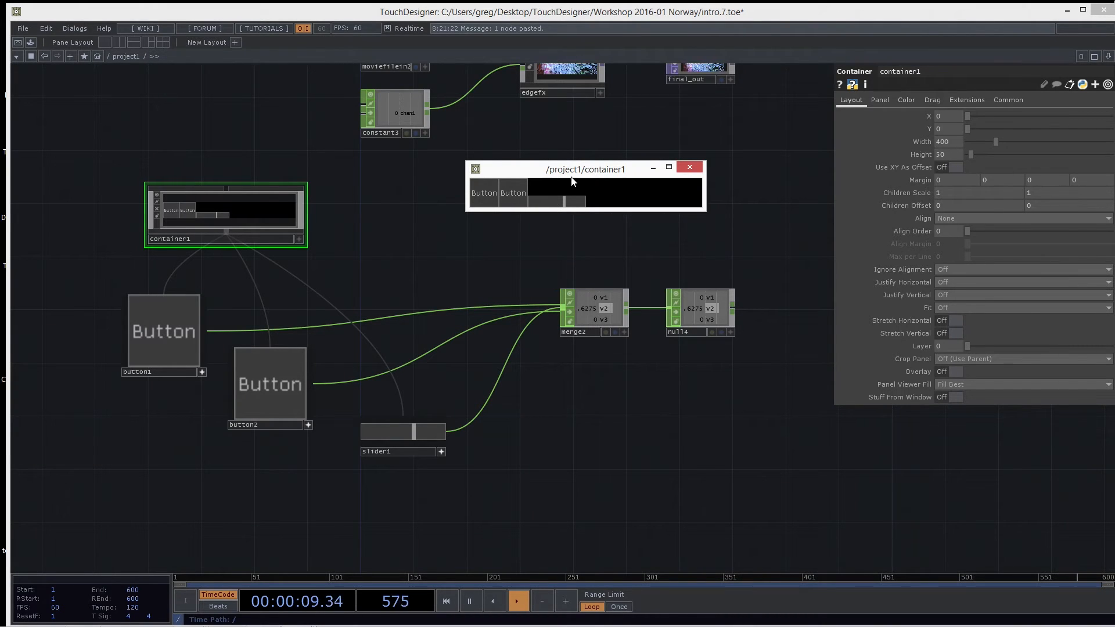
Test both buttons and the slider in the container1 viewer window, observing the channel values in merge2.
left_click(511, 196)
left_click(489, 196)
left_click(517, 199)
mouse_move(551, 201)
left_mouse_down()
mouse_move(570, 200)
mouse_move(552, 202)
left_mouse_up()
left_click(513, 195)
left_click(488, 195)
left_click(513, 195)
left_click(488, 194)
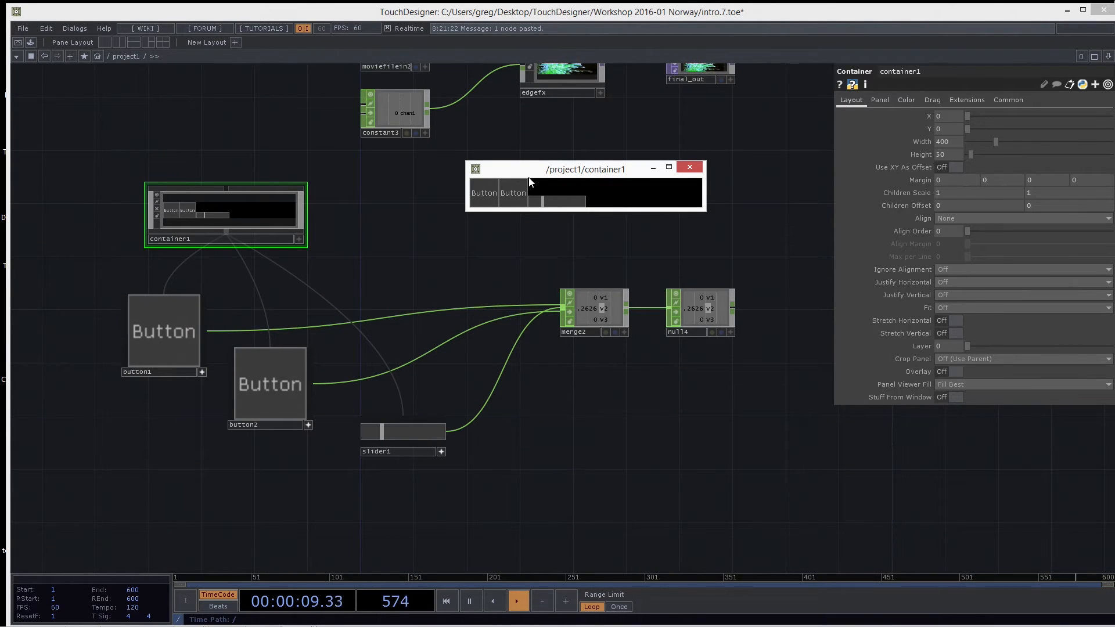
left_click_drag(545, 201, 551, 202)
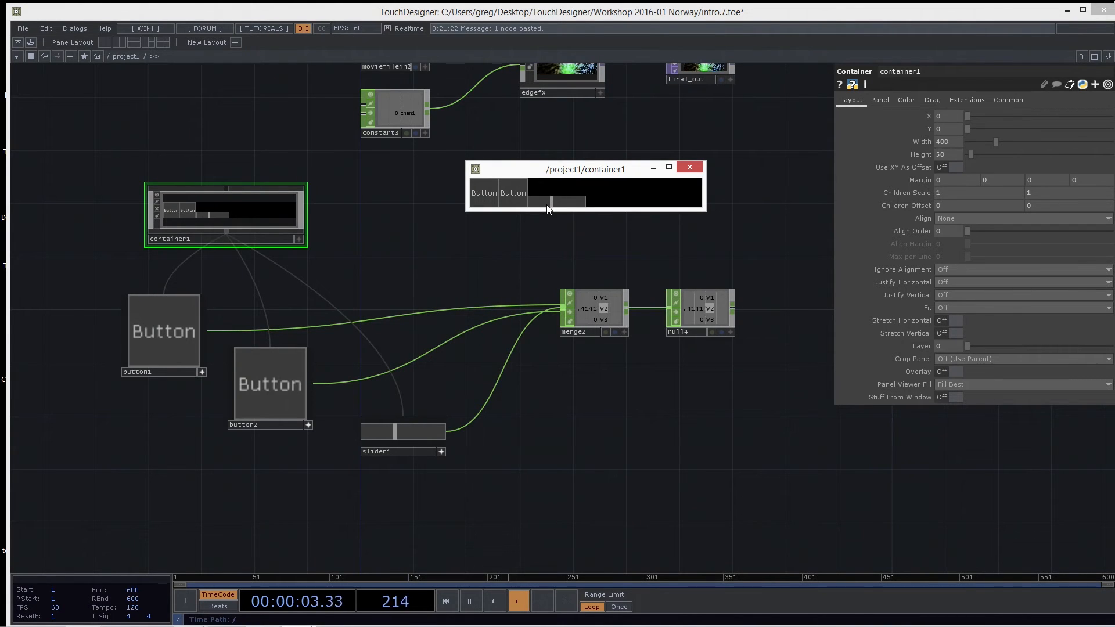
Move the viewer window above the container1 node, shift the slider slightly and toggle the second button several times.
left_click_drag(570, 174, 162, 88)
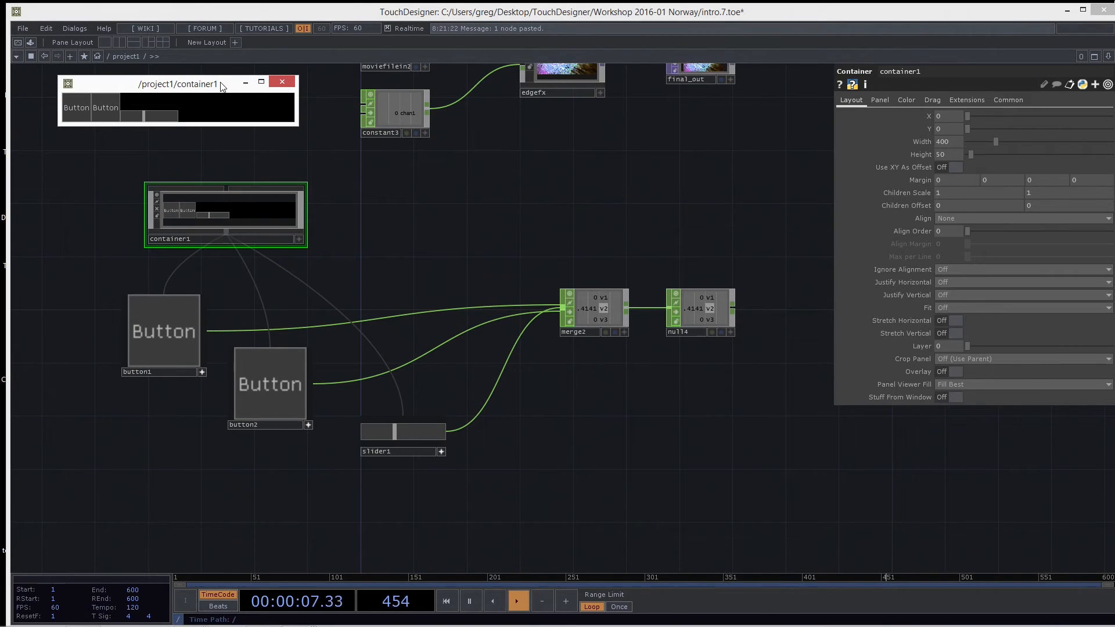
left_click_drag(147, 116, 141, 117)
left_click(108, 110)
left_click(108, 110)
left_click(108, 110)
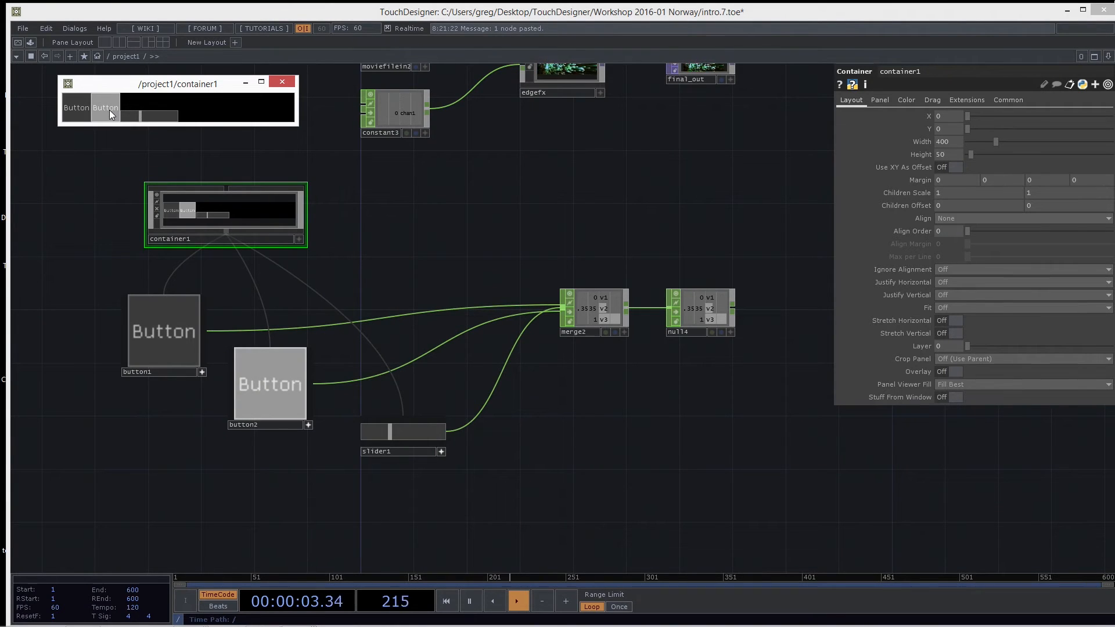
left_click(110, 112)
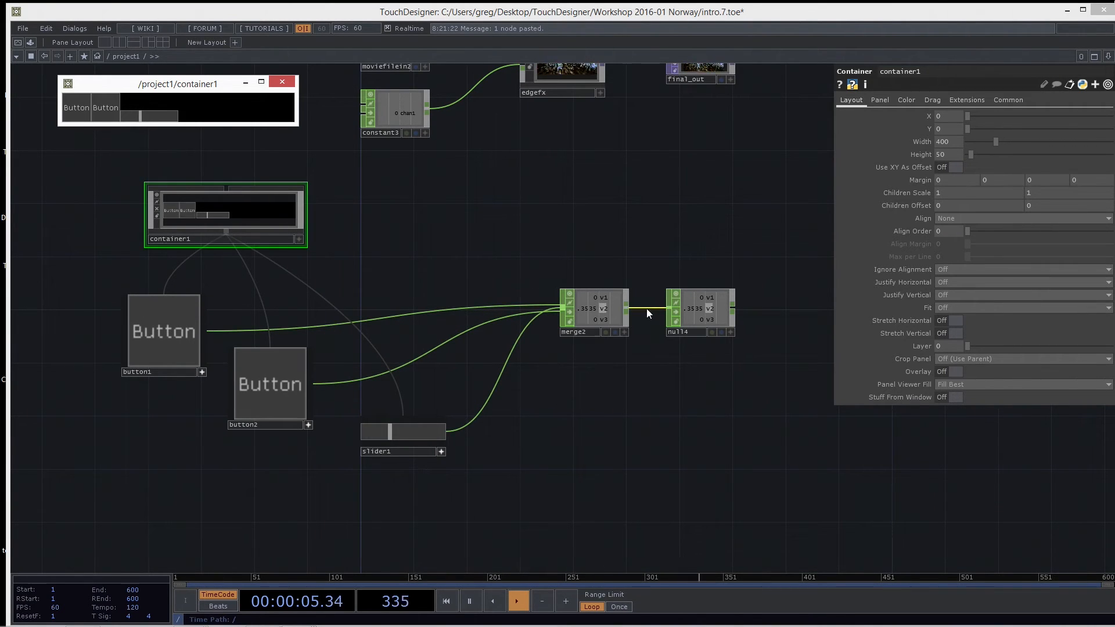
Select null4, switch on the first button and adjust the slider in the viewer window, and move the window closer to container1.
left_click(700, 310)
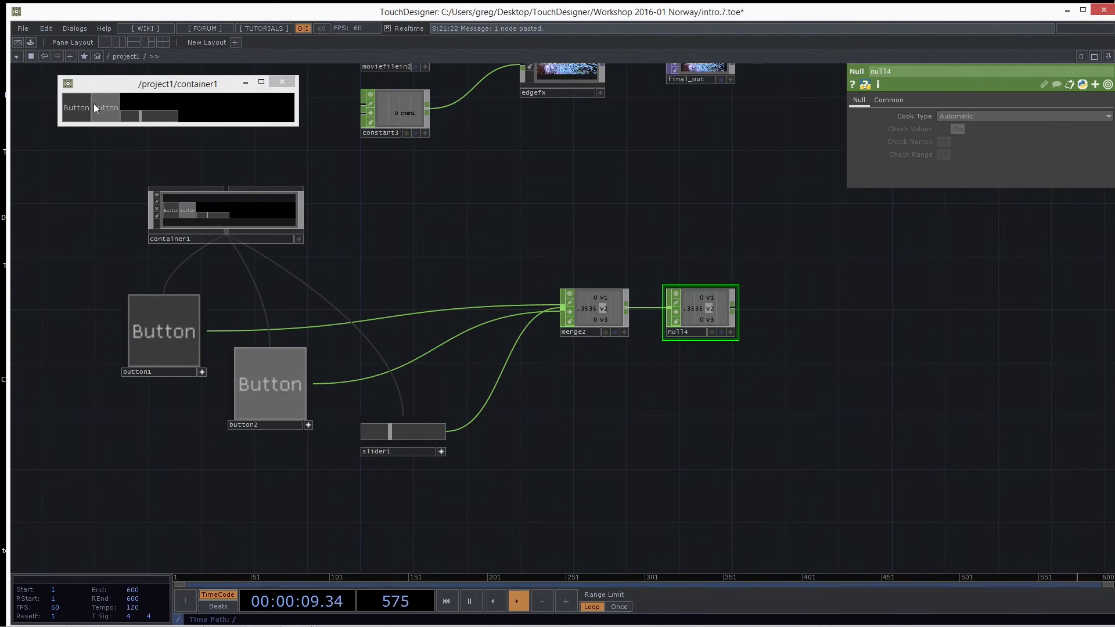
left_click(75, 111)
left_click(151, 116)
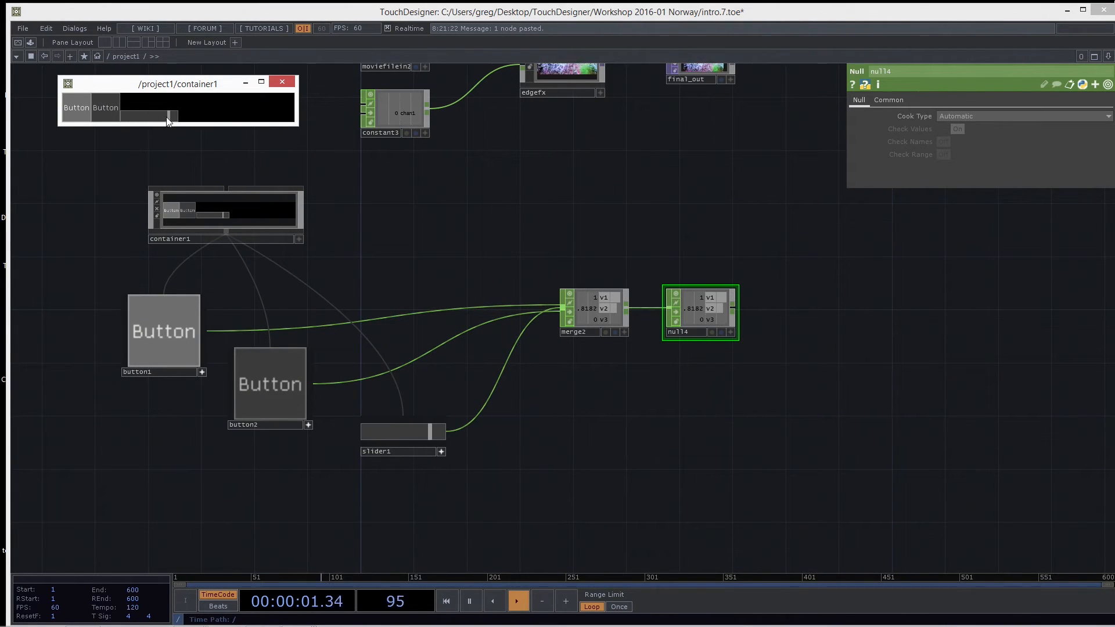
left_click_drag(150, 91, 182, 111)
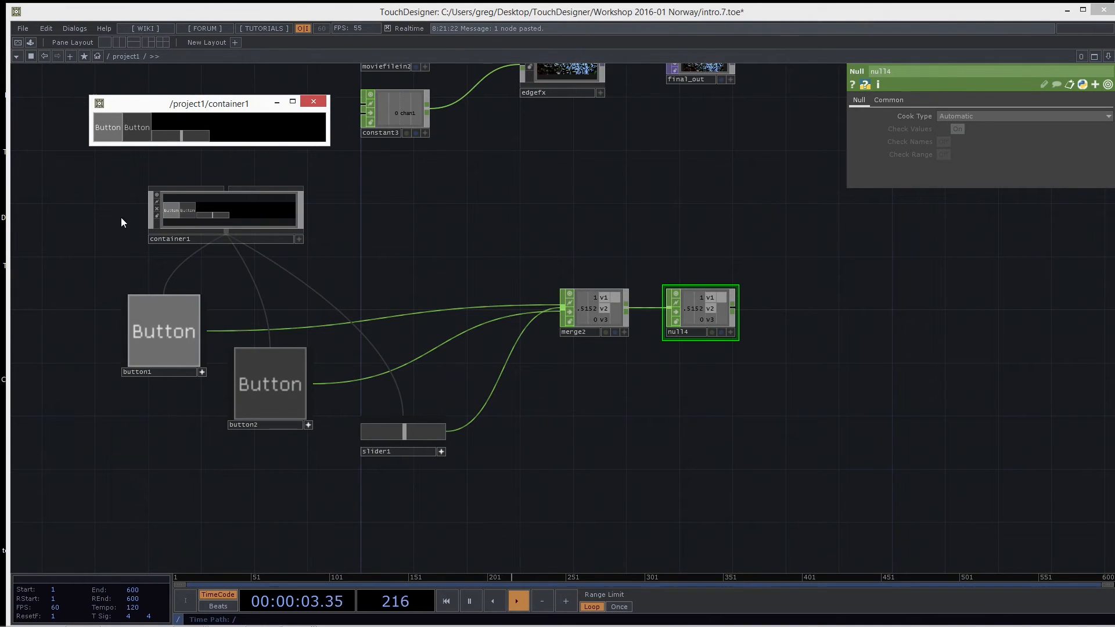
Rename the null4 CHOP after merge2 to ui_out.
left_click(259, 215)
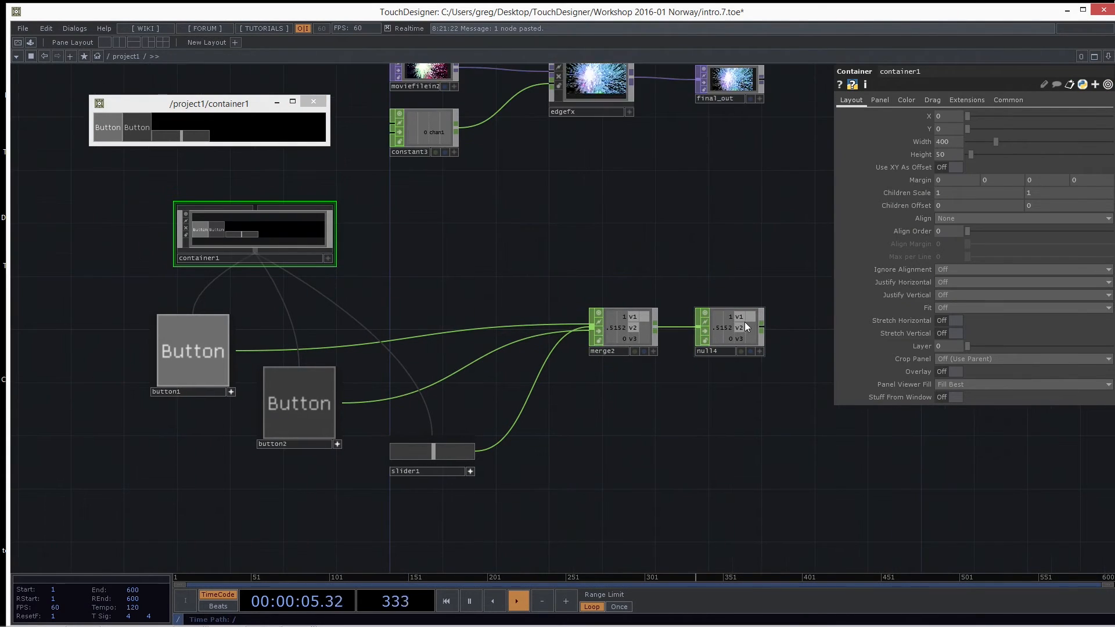
left_click(718, 349)
left_click(714, 351)
type("ui_out")
key("Return")
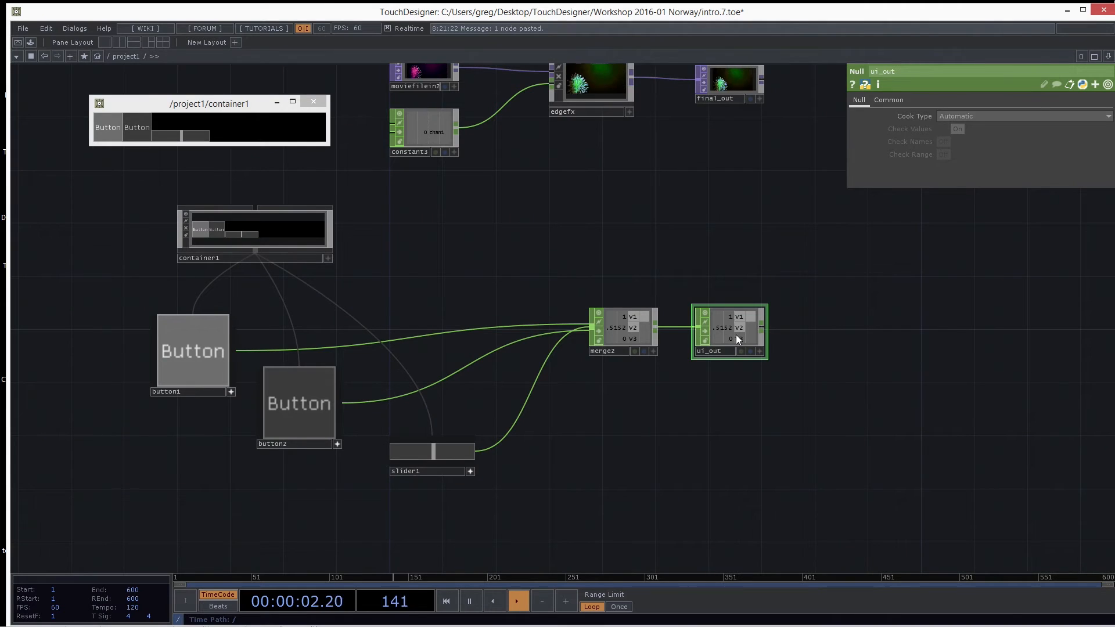
Delete the merge2 and ui_out CHOPs.
left_click_drag(601, 266, 733, 400)
key("Delete")
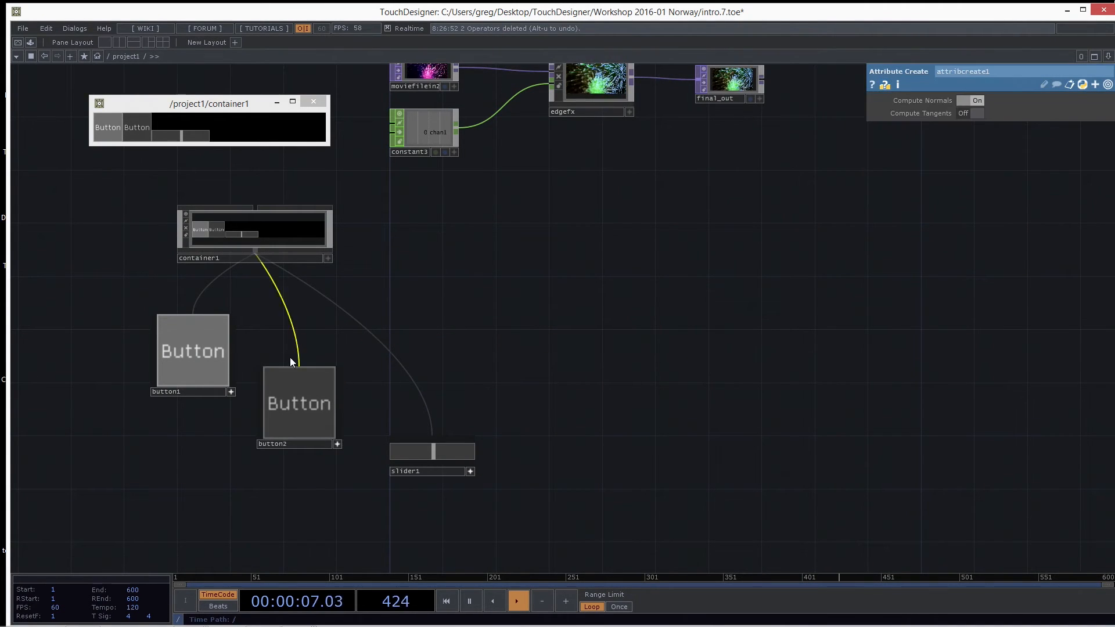
Attach a separate Null CHOP to the output of button1, button2 and slider1, and space the Nulls vertically.
right_click(239, 355)
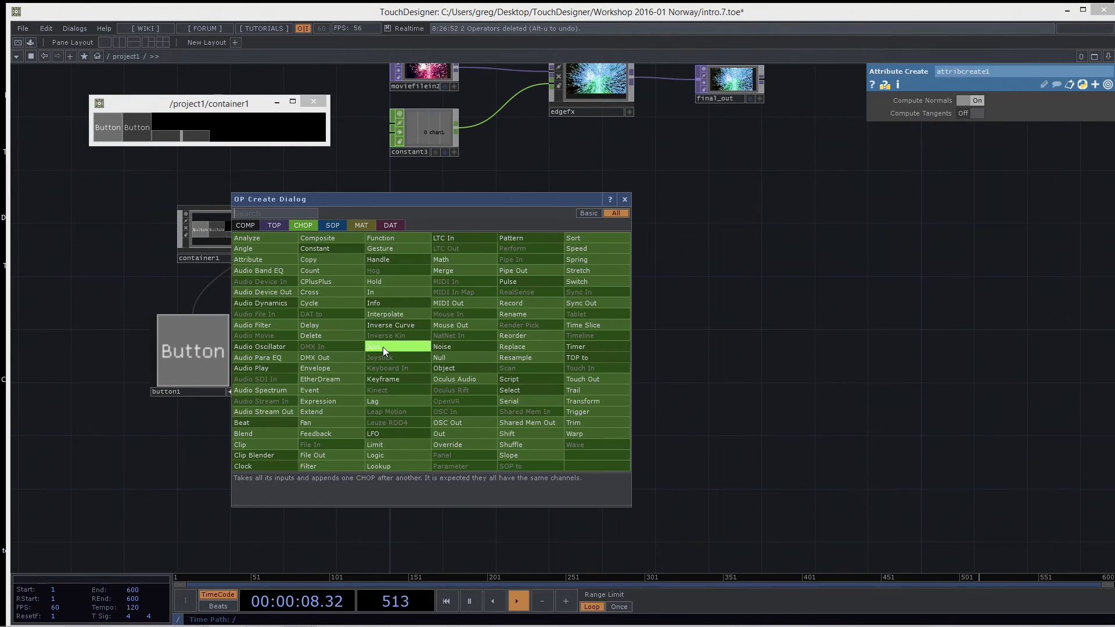
left_click(449, 347)
left_click(500, 370)
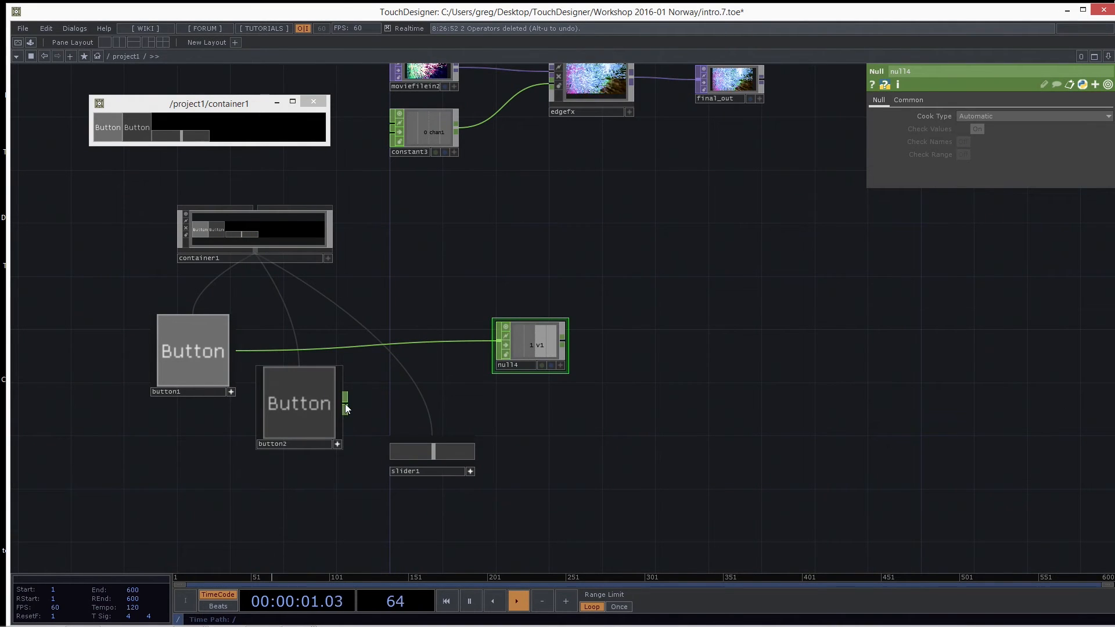
right_click(343, 400)
left_click(548, 410)
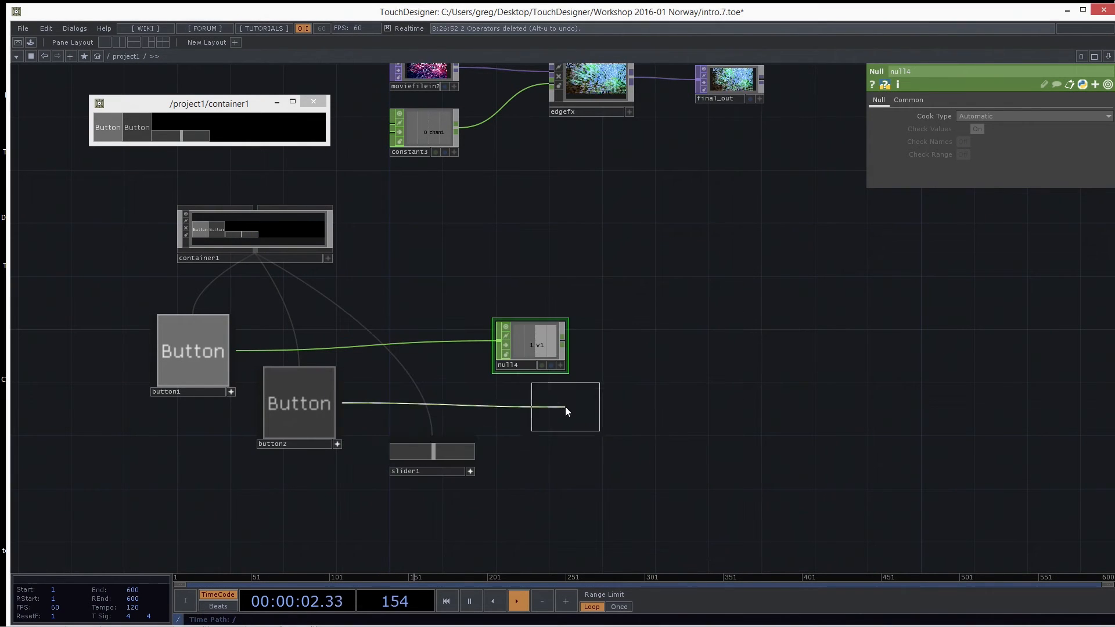
left_click(531, 414)
right_click(477, 452)
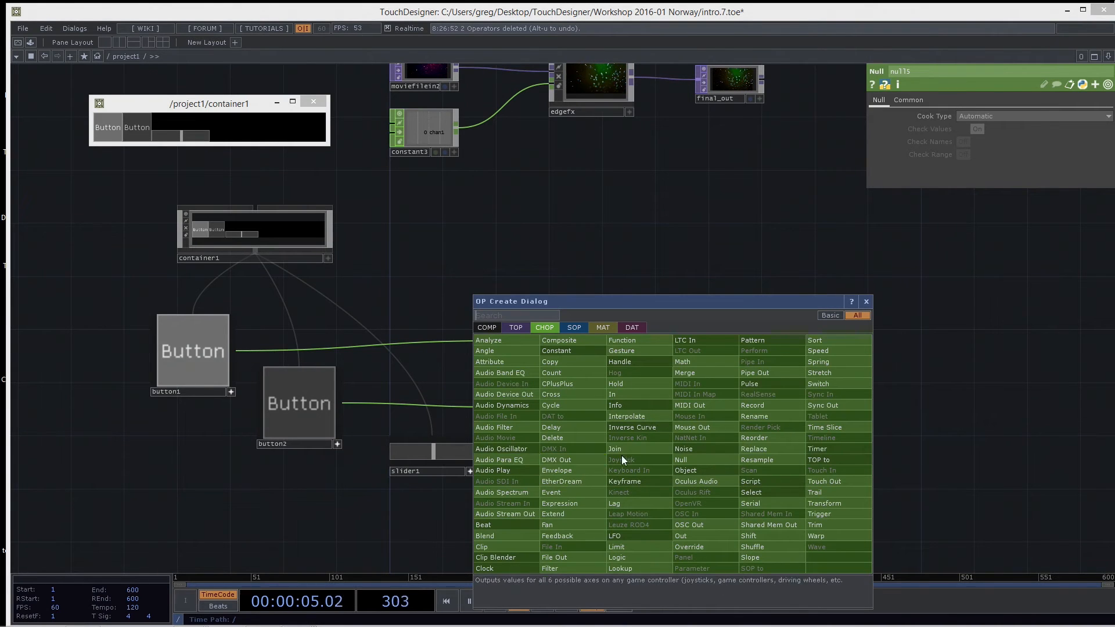
left_click(698, 457)
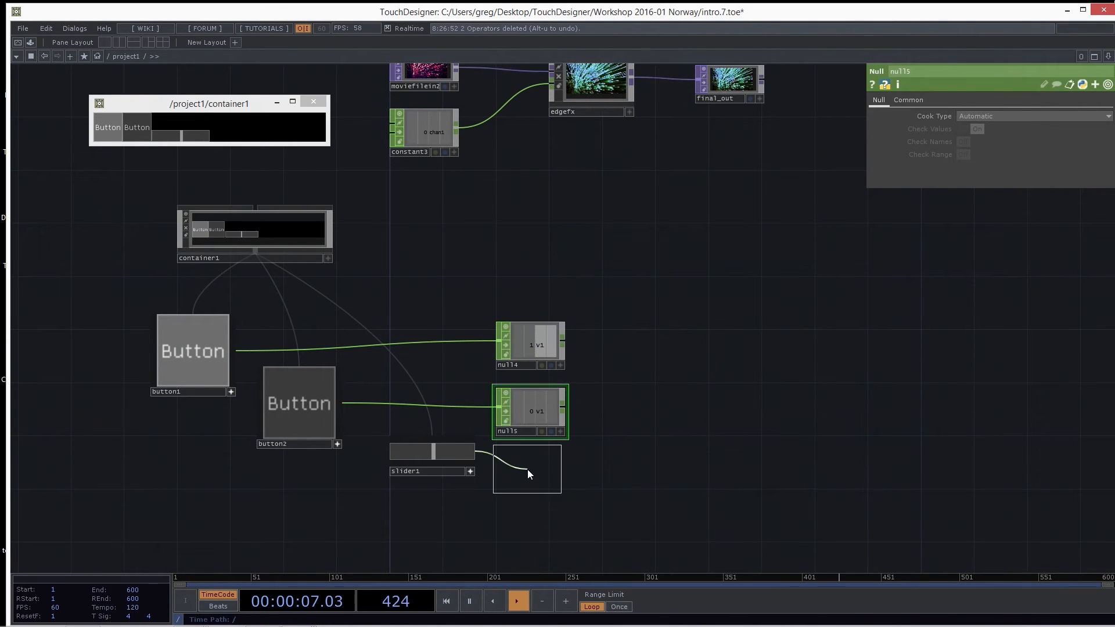
left_click(530, 471)
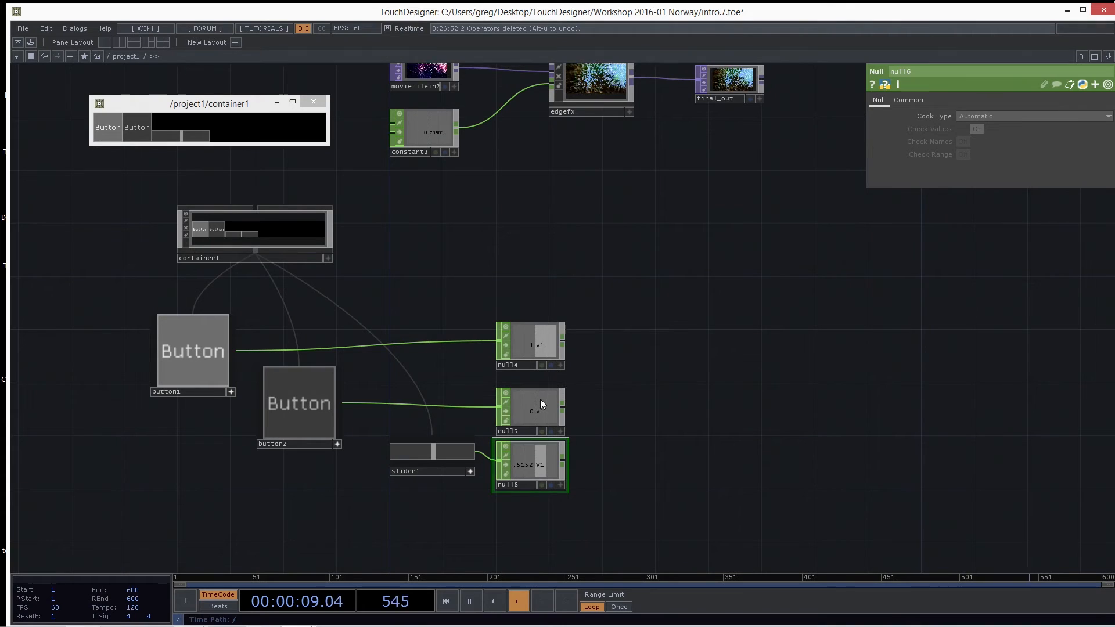
left_click_drag(540, 407, 540, 394)
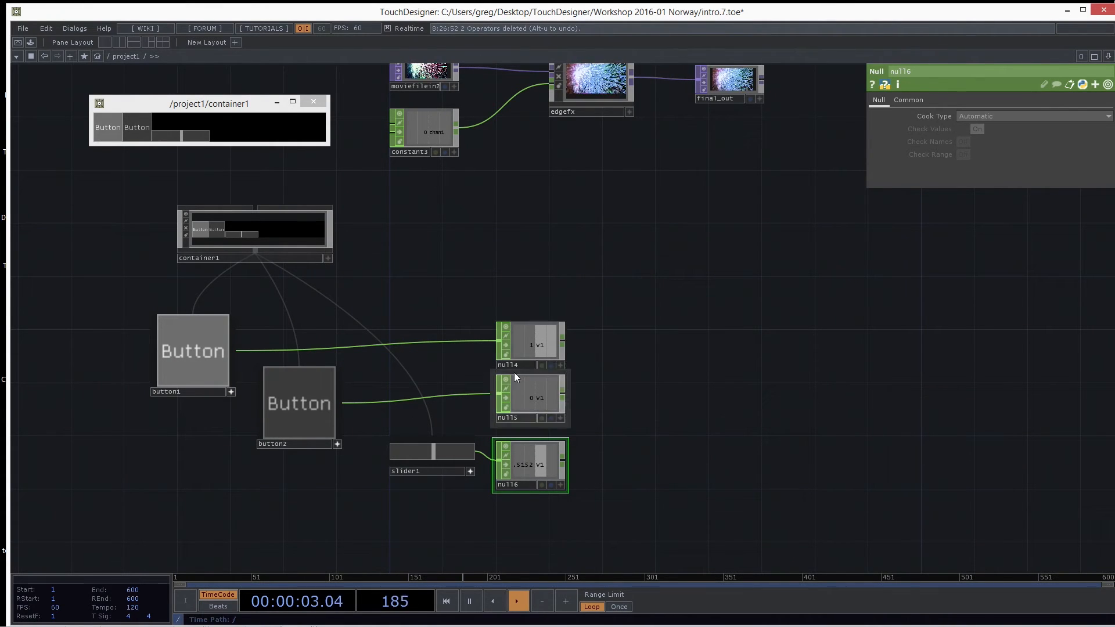
Delete the three Null CHOPs attached to the buttons and the slider.
left_click_drag(505, 278, 606, 559)
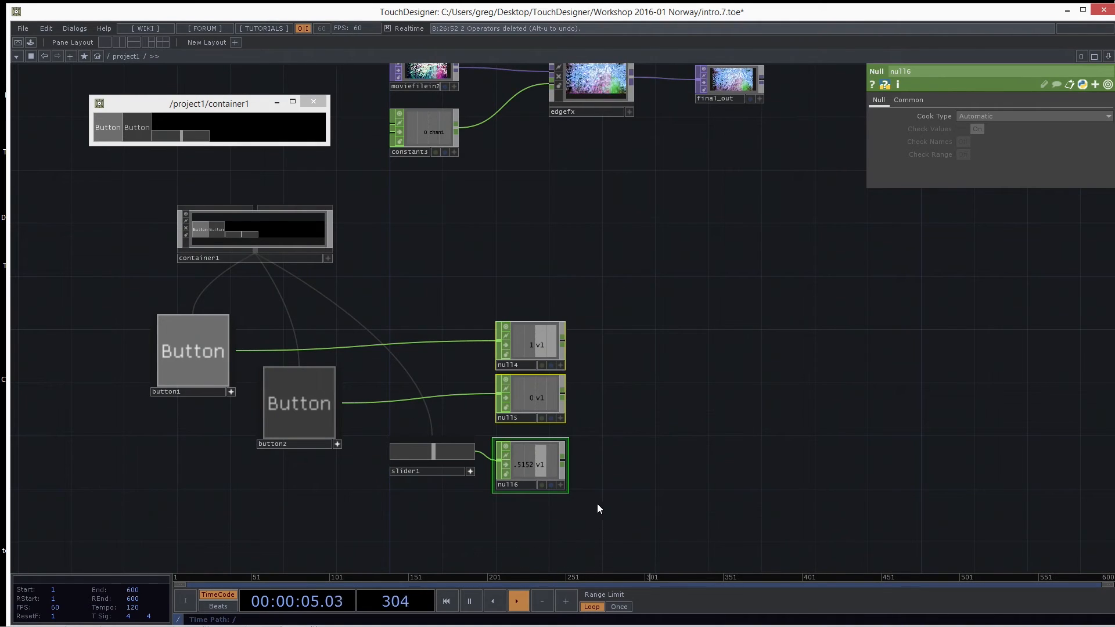
key("Delete")
left_click_drag(520, 323, 584, 306)
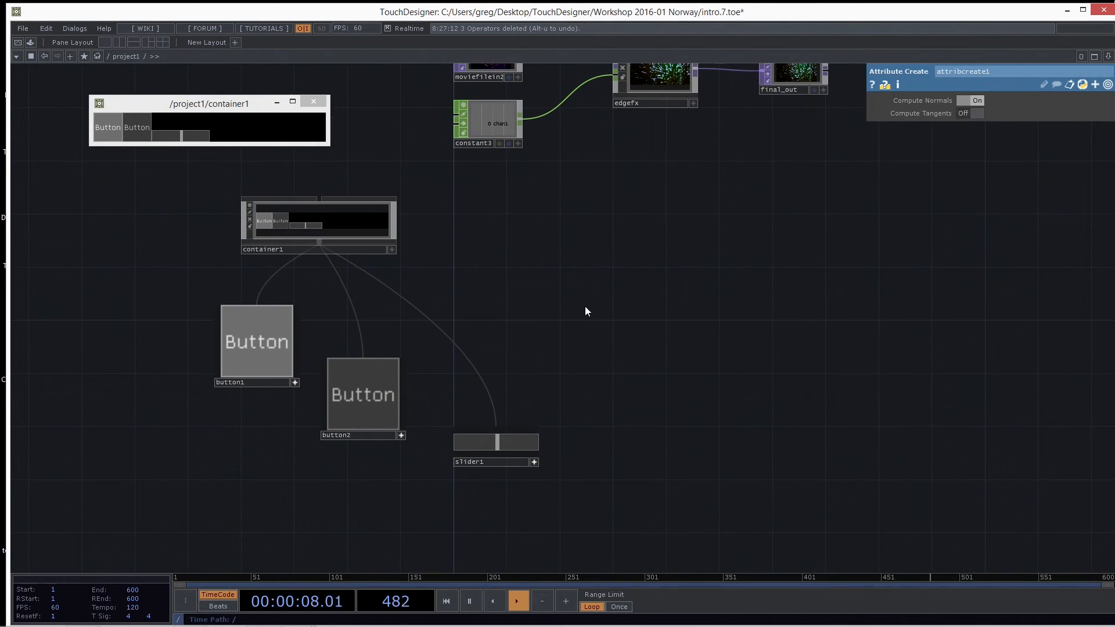
Disconnect slider1, button2 and button1 from the container1 panel hierarchy.
left_click(348, 226)
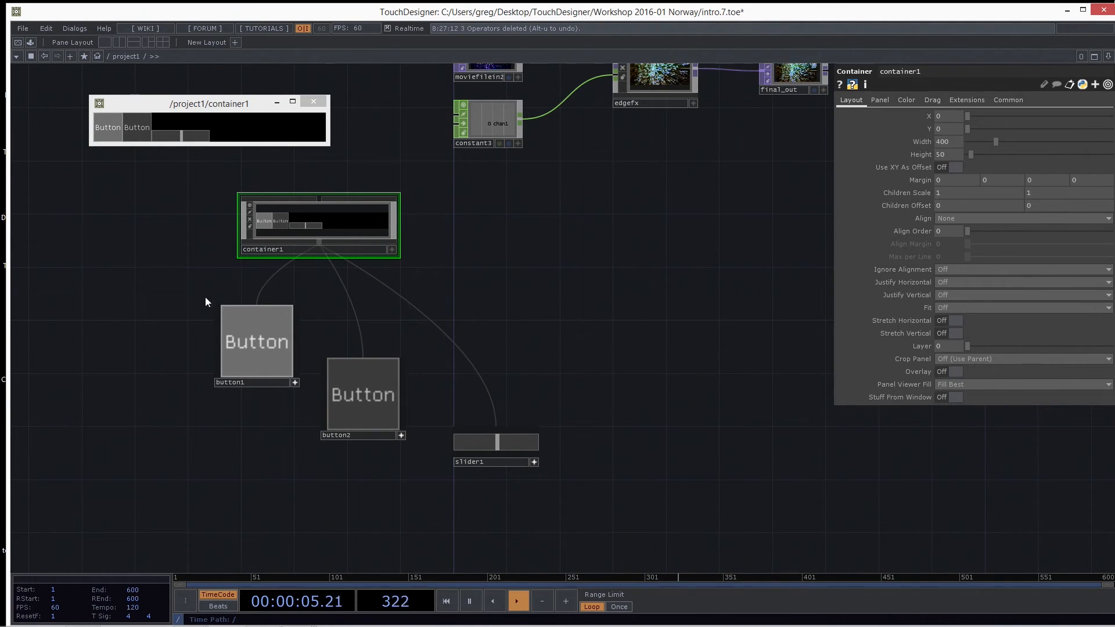
right_click(436, 320)
left_click(451, 357)
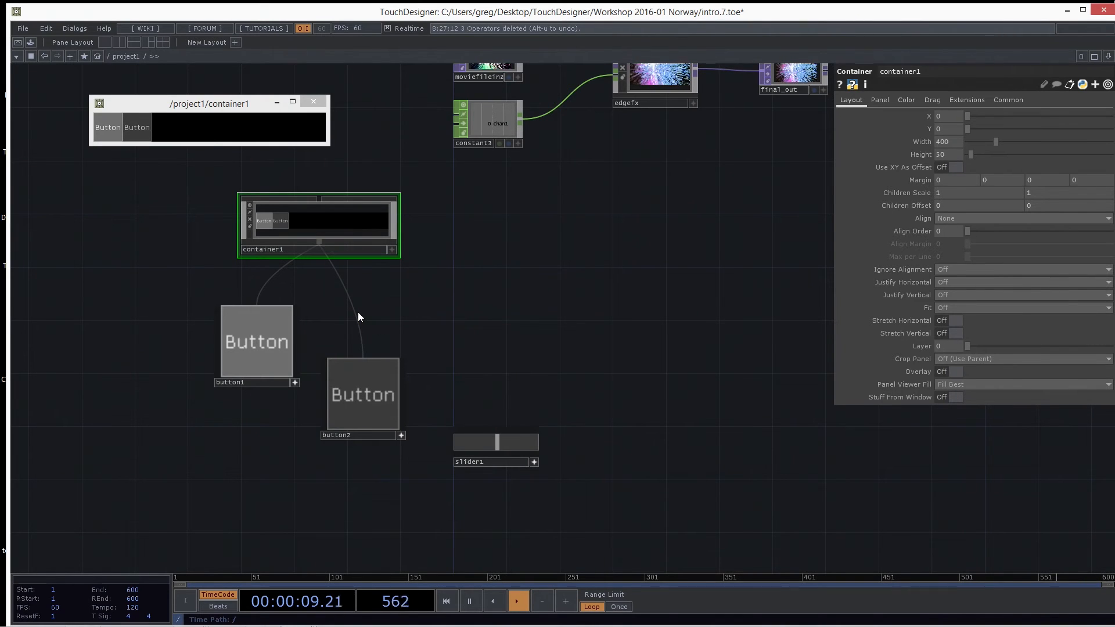
right_click(357, 309)
left_click(388, 342)
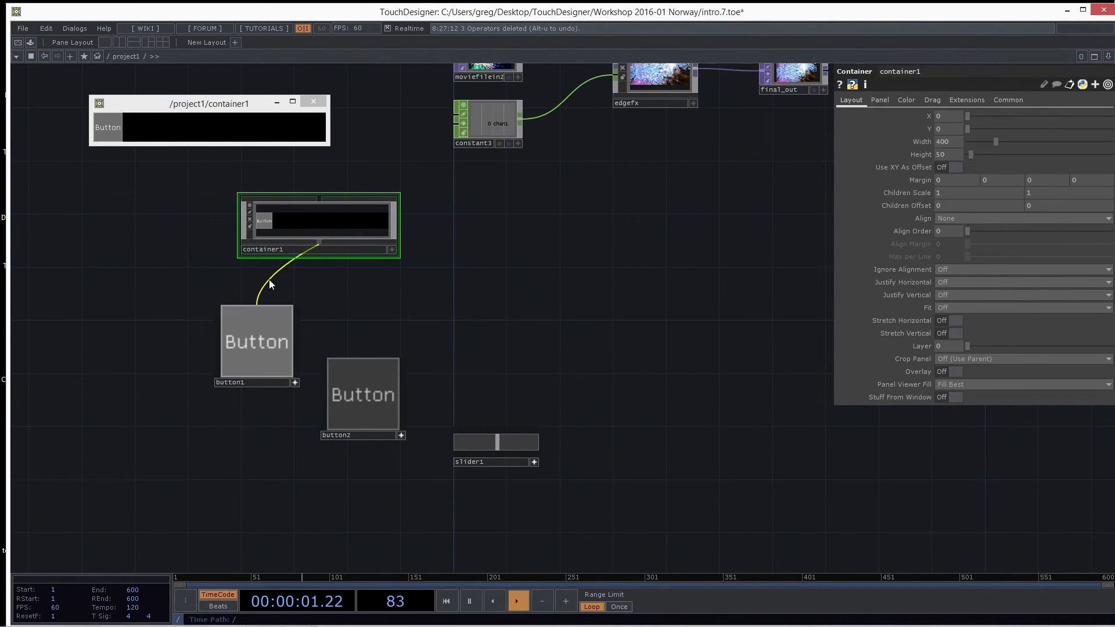
right_click(269, 280)
left_click(345, 312)
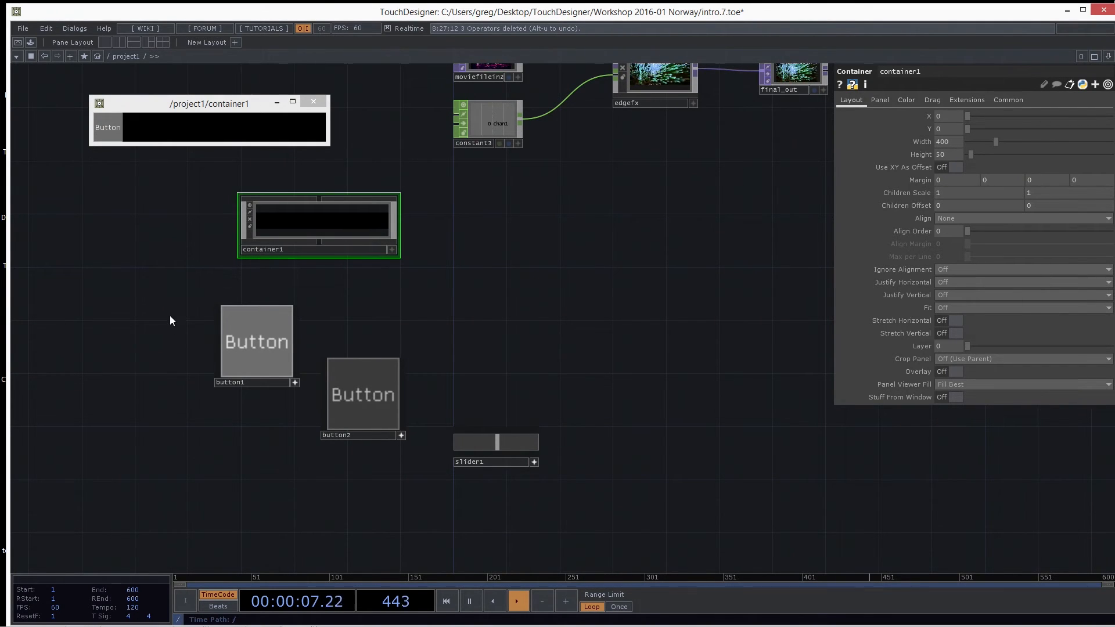
Cut button1, button2 and slider1 from the project network and paste them inside container1.
left_click_drag(152, 300, 598, 496)
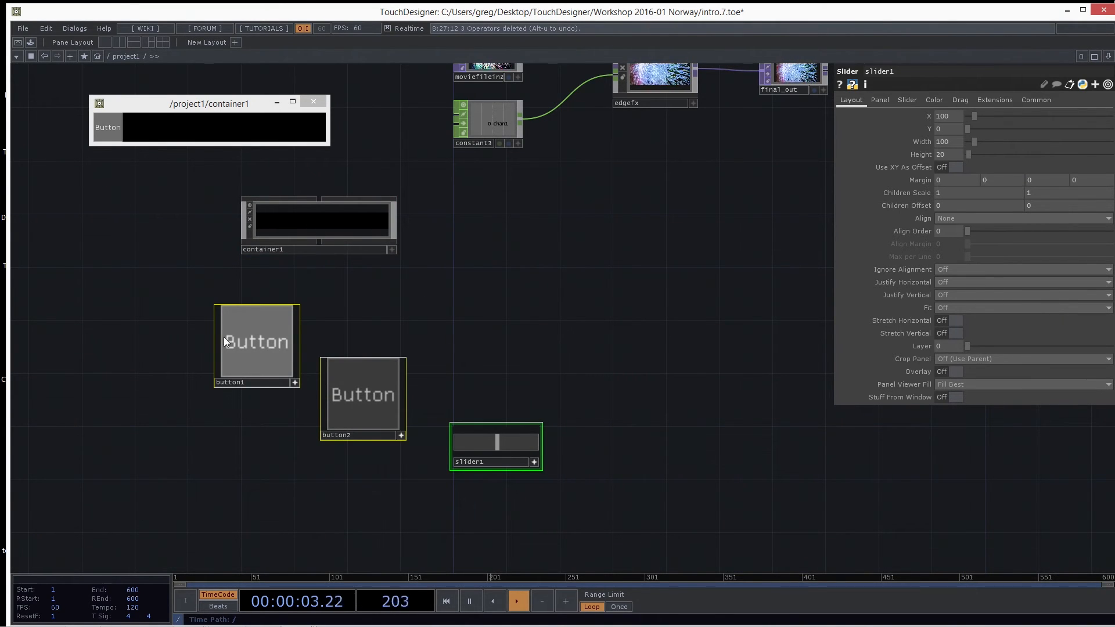
left_click_drag(100, 294, 618, 528)
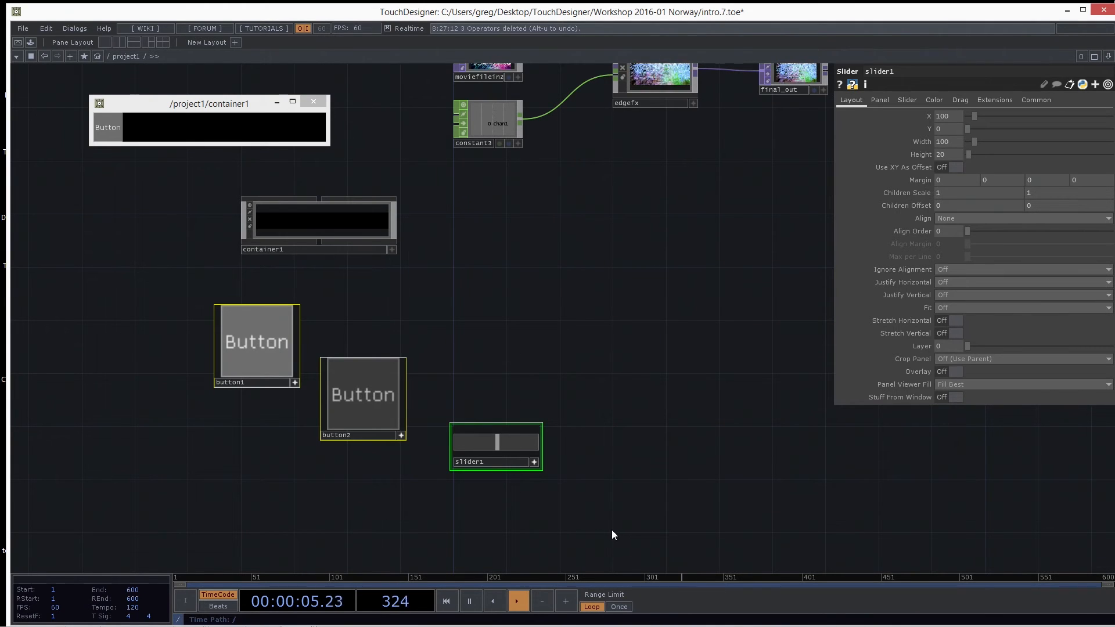
key("Delete")
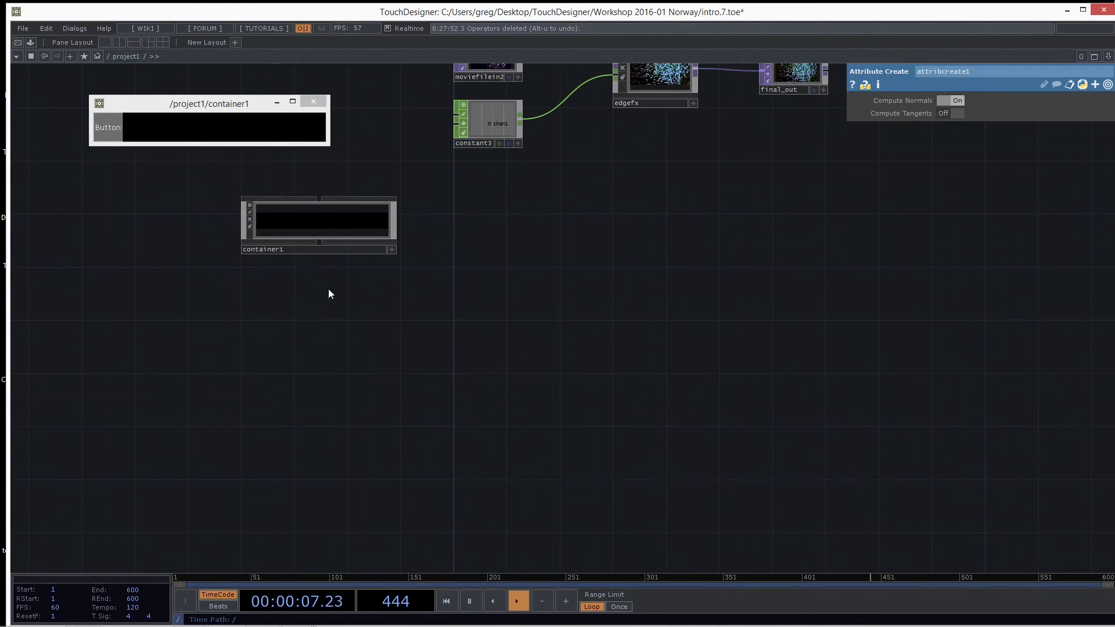
left_click_drag(318, 225, 475, 288)
scroll(475, 288, "up", 5)
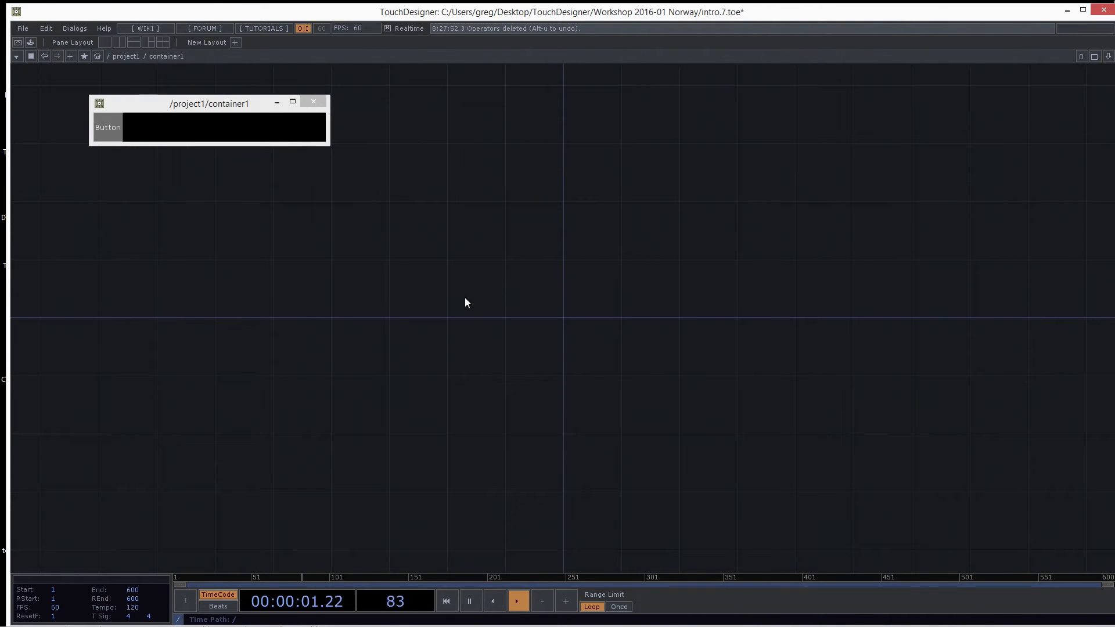
key("ctrl+v")
left_click_drag(552, 311, 500, 323)
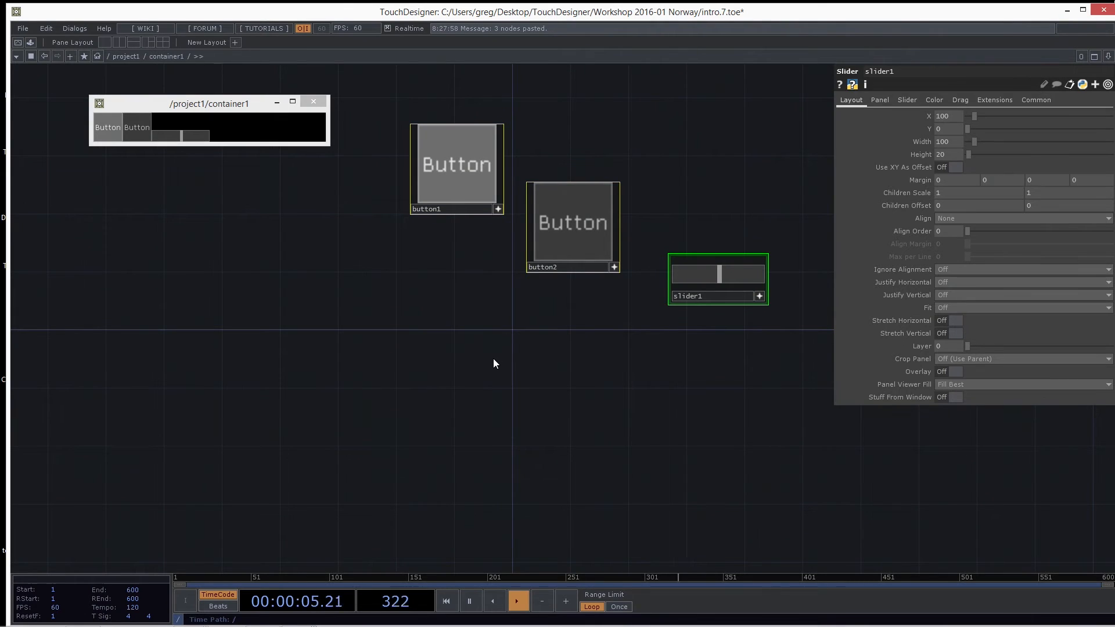
Compare container1's inner network with its parent level, and test the panel's buttons and slider in the viewer window.
key("u")
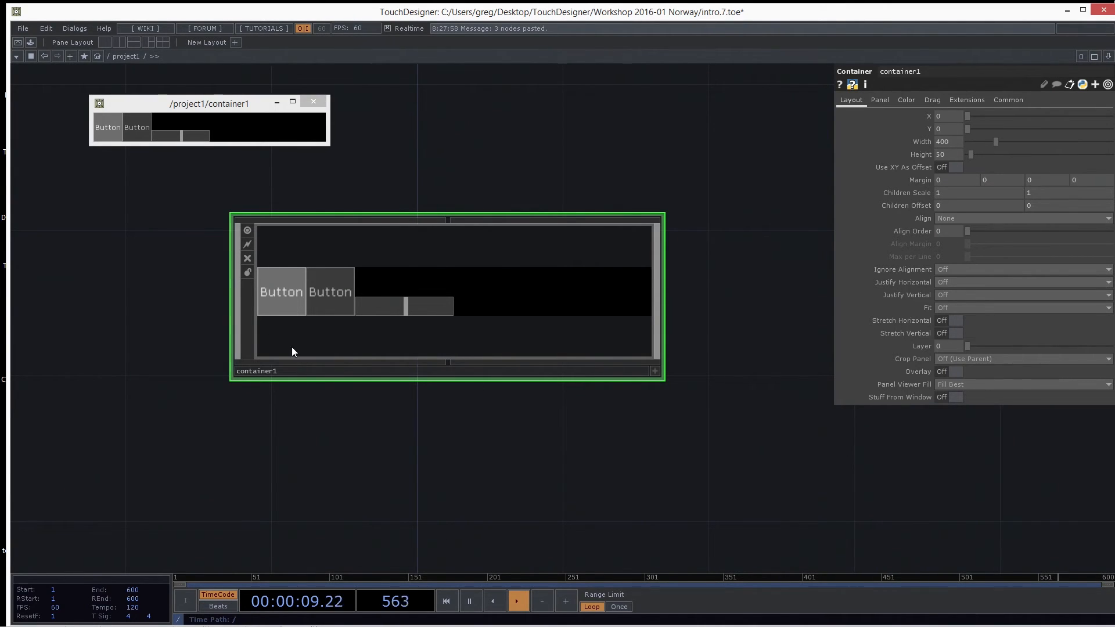
key("i")
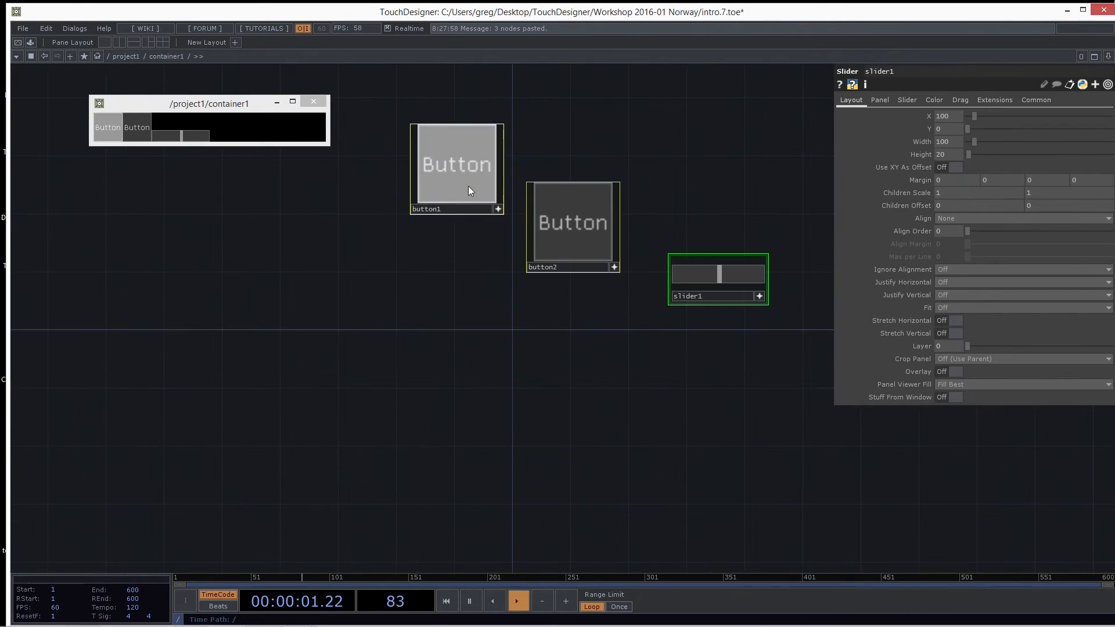
key("u")
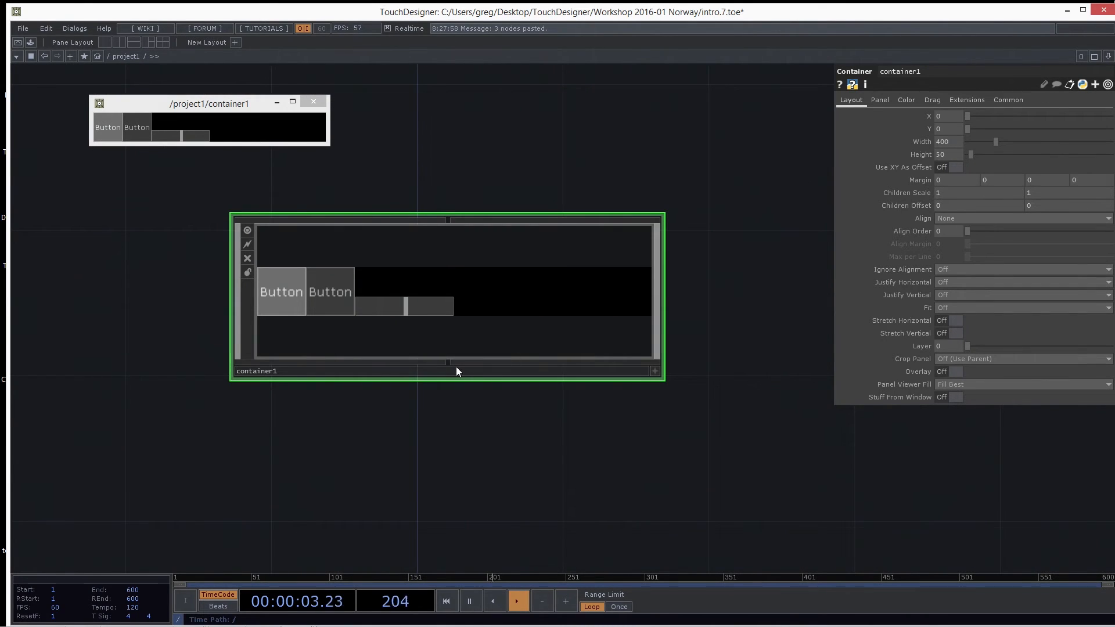
mouse_move(447, 366)
left_mouse_down()
mouse_move(374, 424)
mouse_move(437, 364)
mouse_move(554, 437)
mouse_move(444, 359)
left_mouse_up()
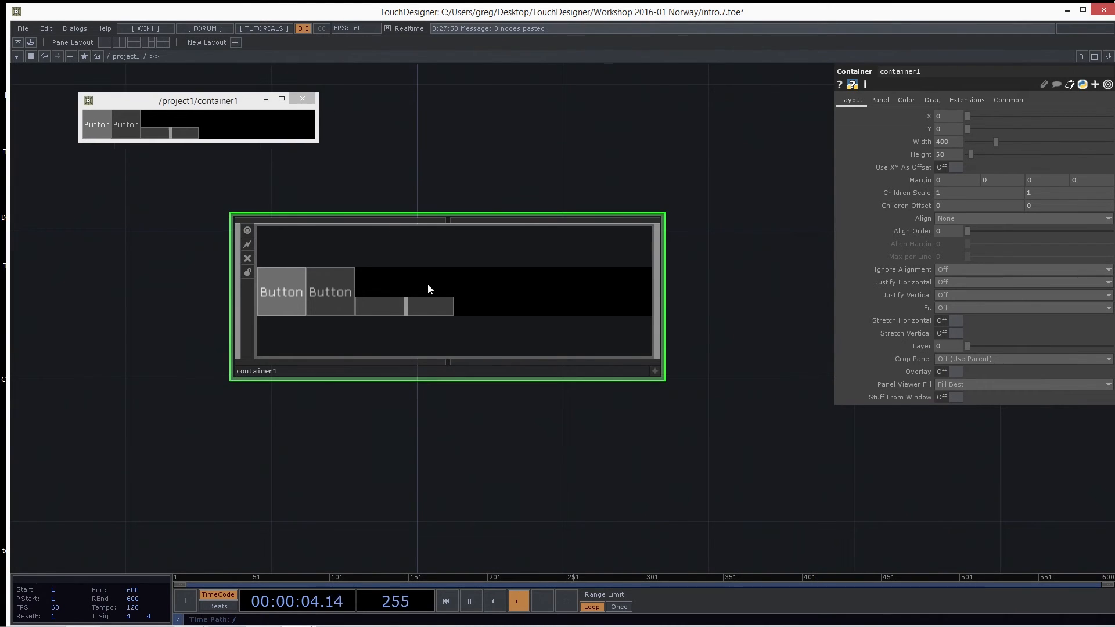
left_click_drag(433, 444, 431, 412)
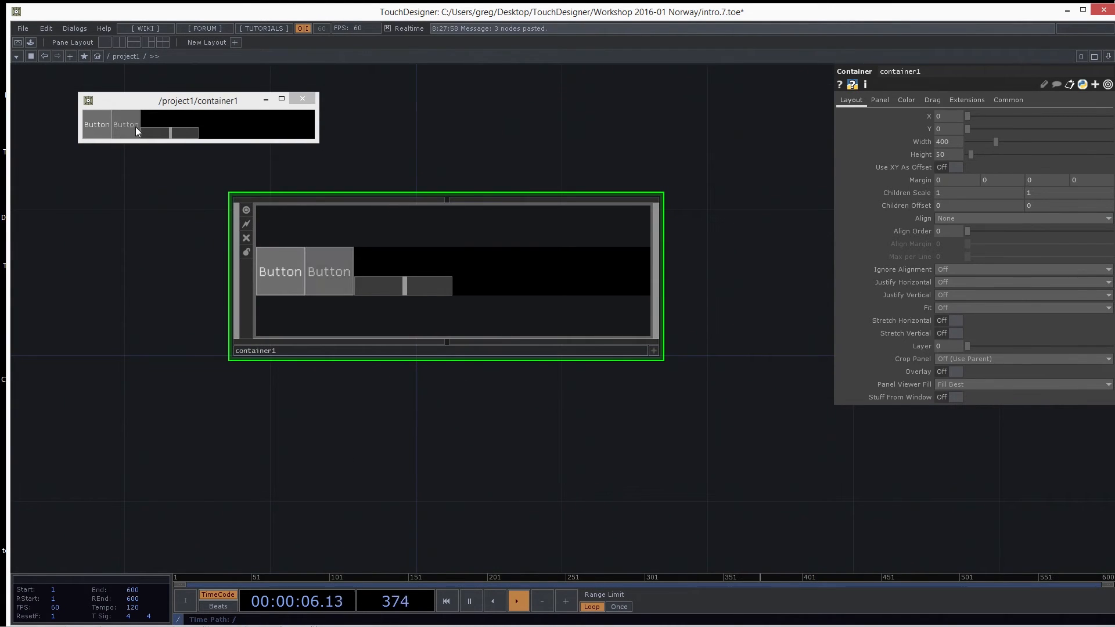
left_click(149, 133)
mouse_move(149, 134)
left_mouse_down()
mouse_move(181, 131)
mouse_move(171, 133)
left_mouse_up()
middle_click_drag(394, 400, 380, 385)
left_click_drag(467, 441, 517, 395)
left_click_drag(539, 464, 528, 530)
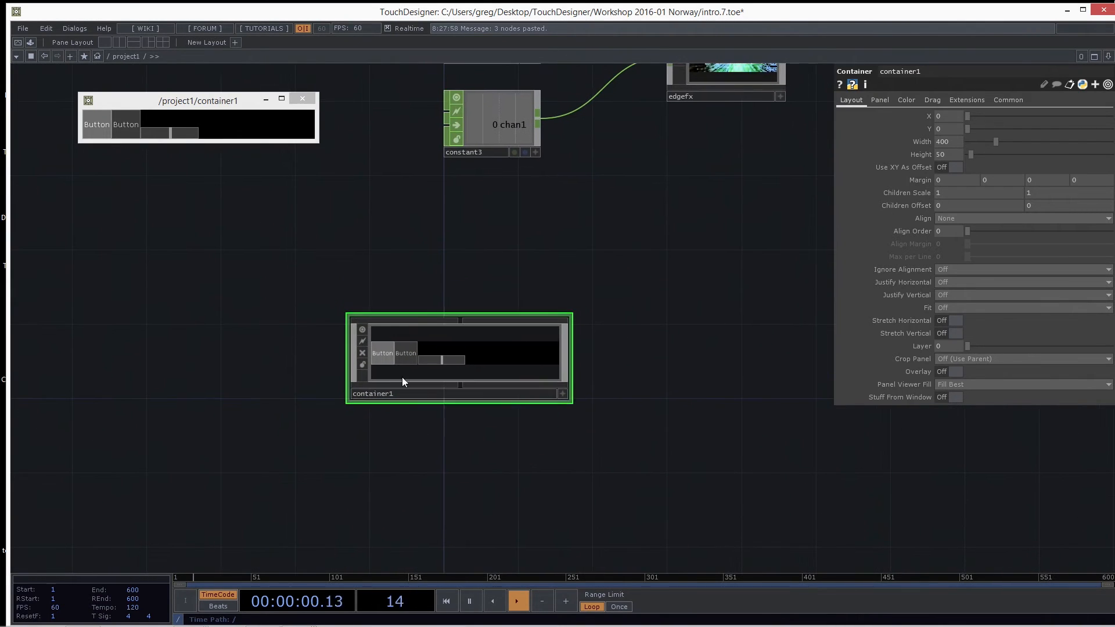
left_click_drag(649, 298, 605, 340)
middle_click_drag(606, 340, 634, 308)
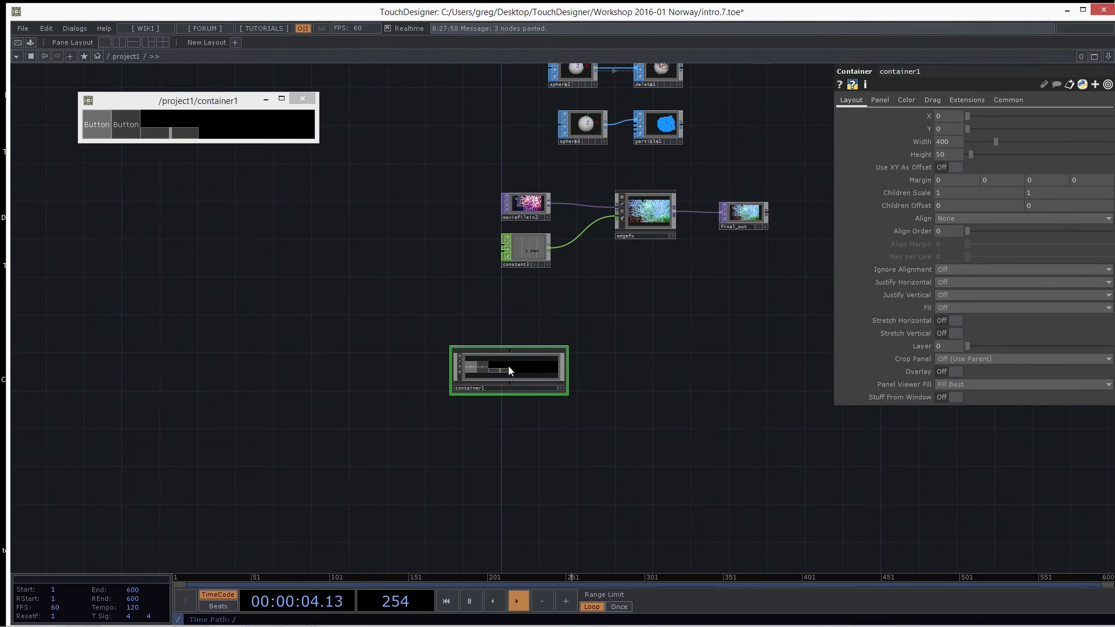
Inside container1, add a Merge CHOP beside the slider and attach an Out CHOP to its output.
double_click(539, 369)
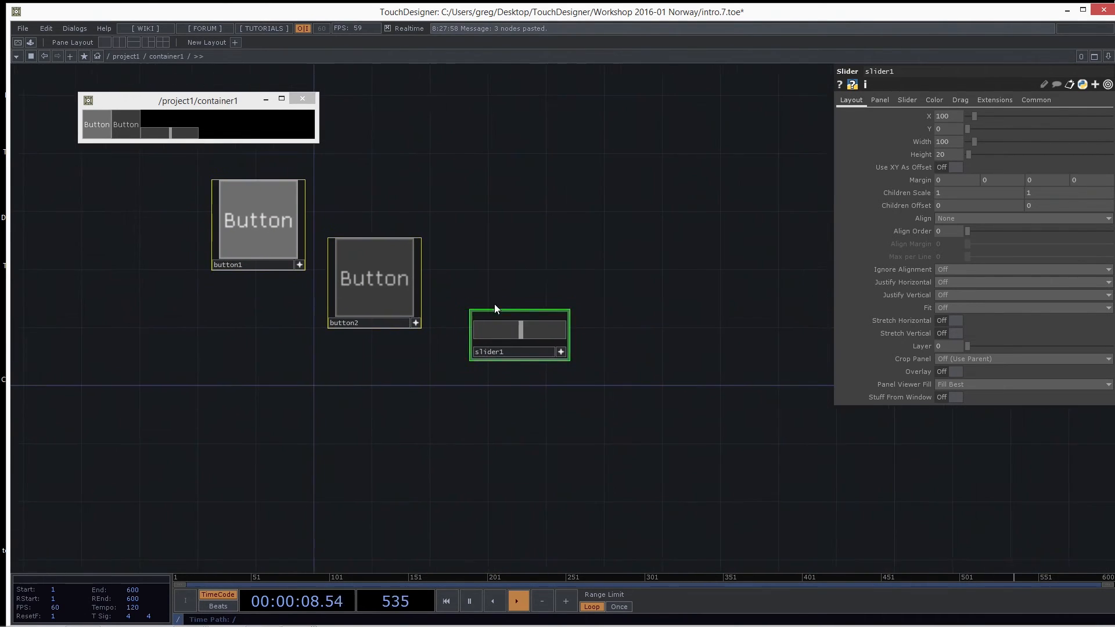
key("Tab")
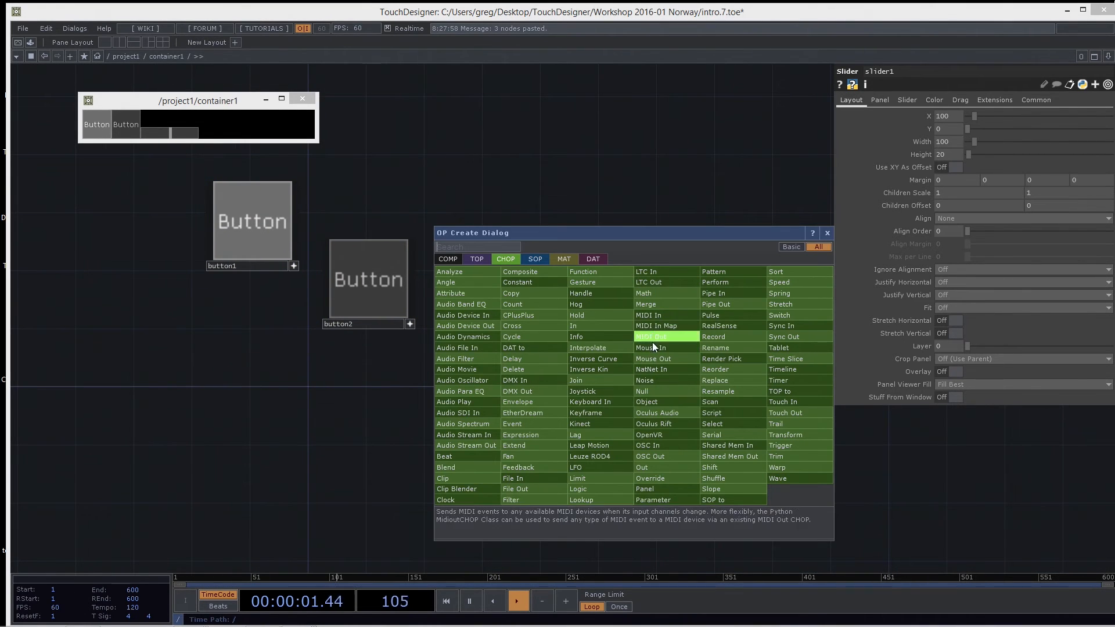
left_click(644, 304)
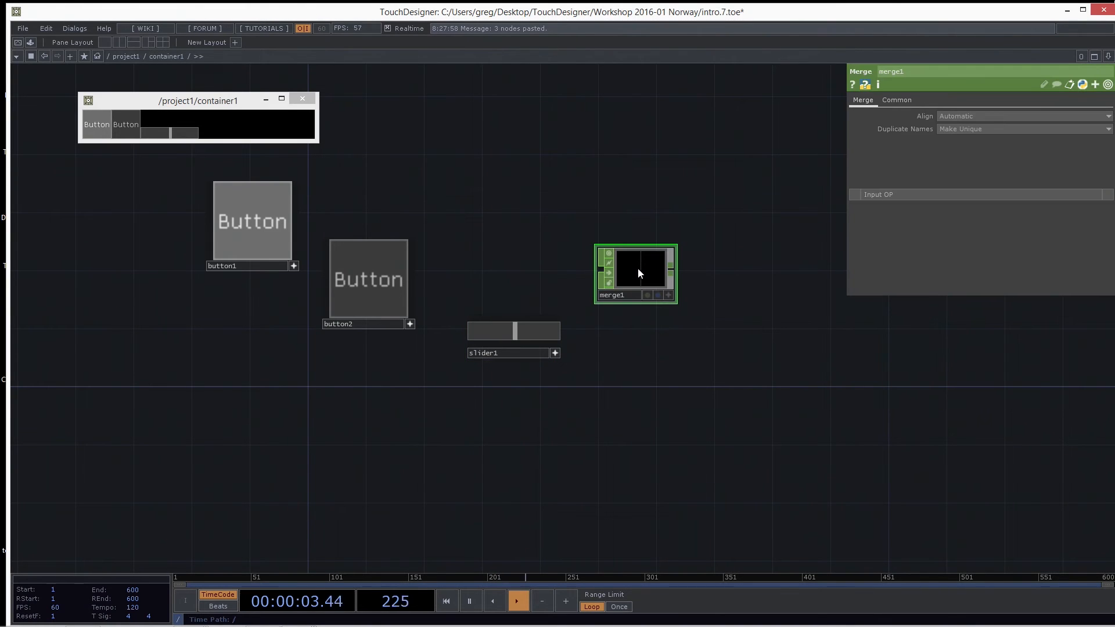
right_click(671, 268)
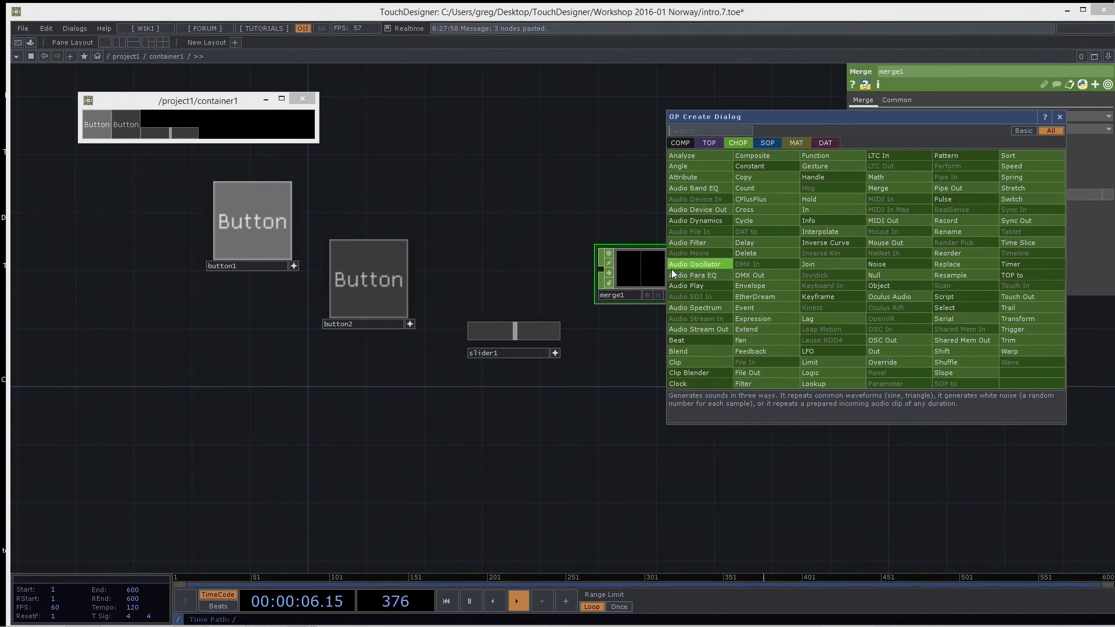
left_click(900, 351)
left_click(755, 275)
Wire the outputs of button1, button2 and slider1 into the Merge CHOP.
left_click_drag(303, 221, 601, 269)
left_click_drag(415, 278, 602, 272)
left_click_drag(562, 330, 601, 281)
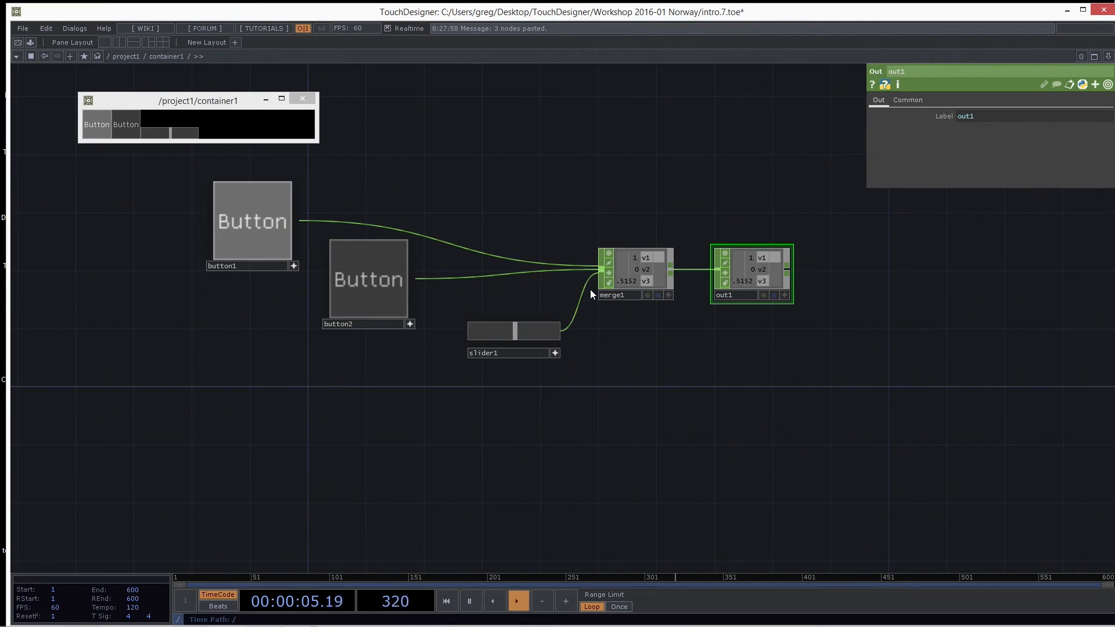
Return to the project1 network and attach a Null CHOP to container1's new CHOP output.
key("u")
scroll(563, 377, "up", 3)
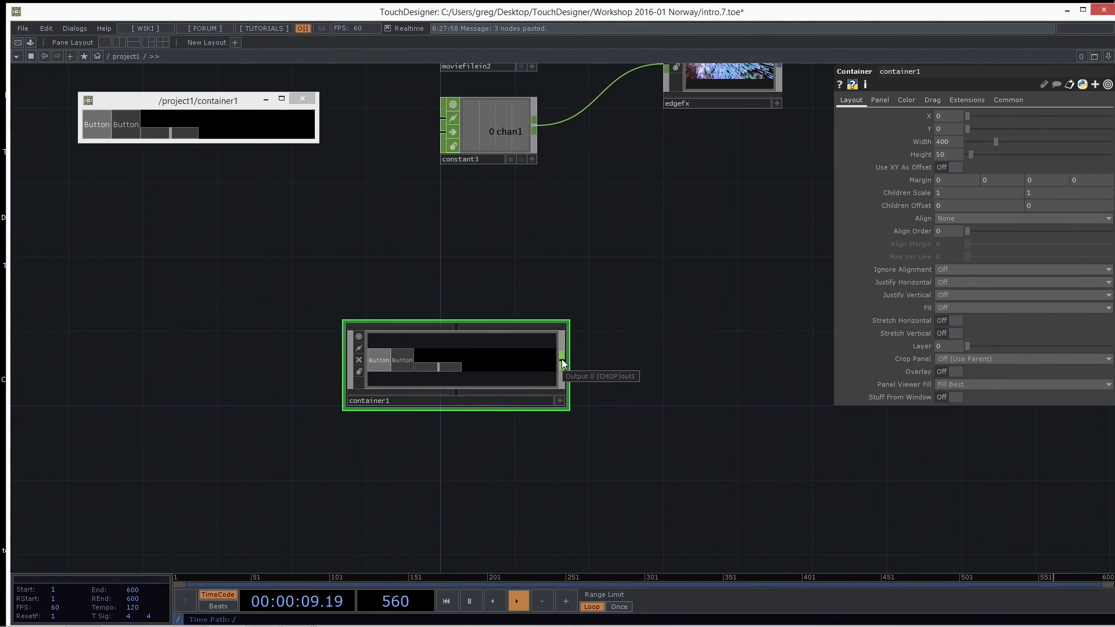
right_click(561, 365)
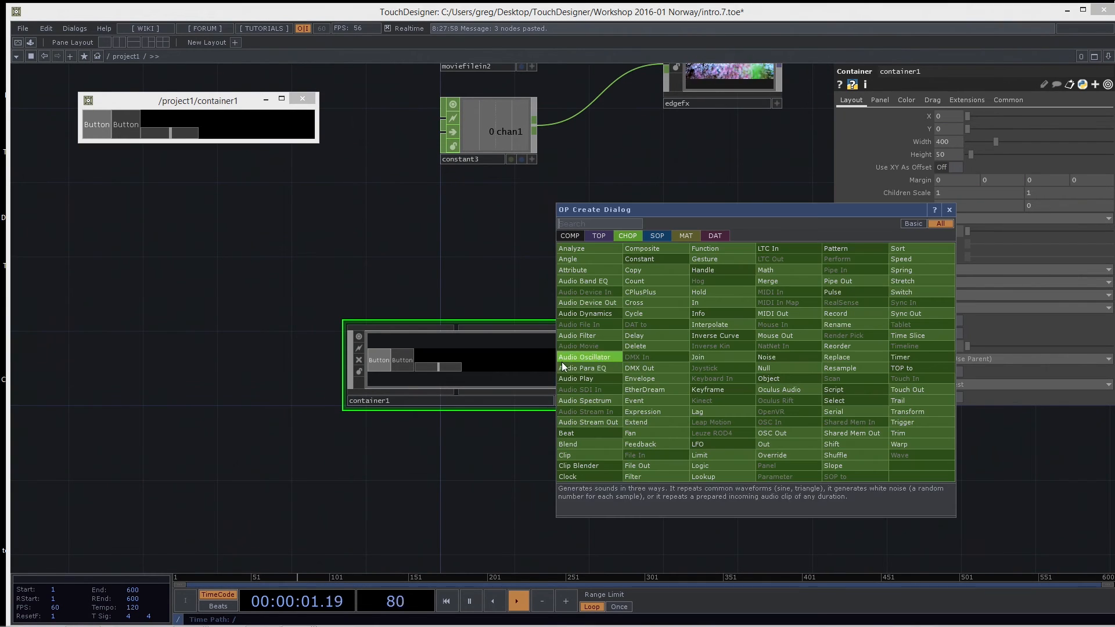
left_click(739, 365)
left_click(674, 365)
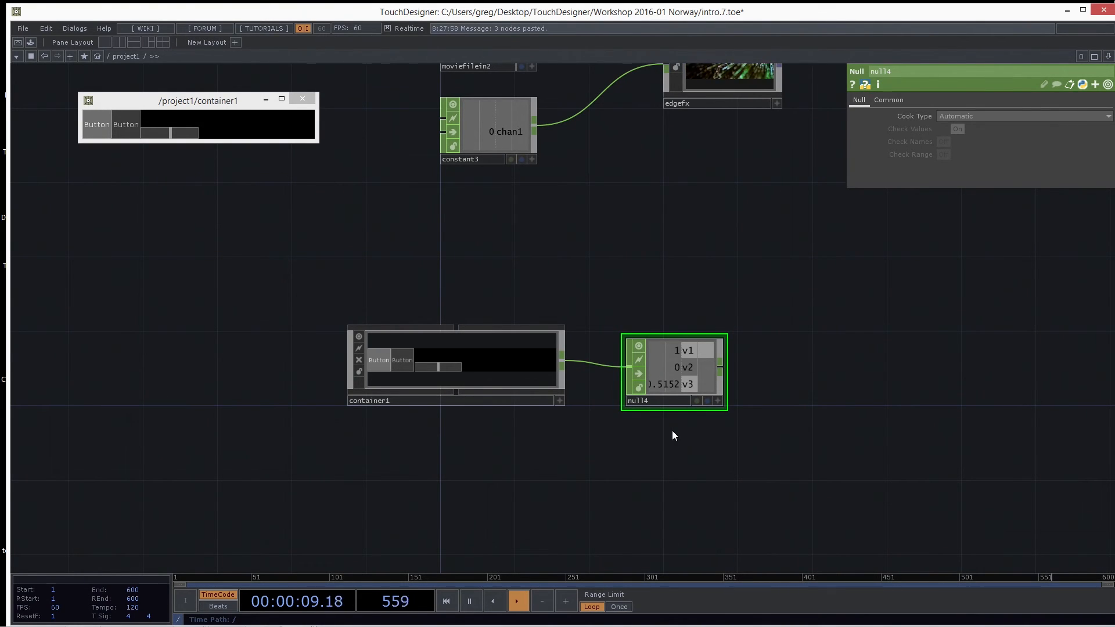
Save container1 as a tox component file named control in the Workshop 2016-01 Norway folder.
right_click(475, 353)
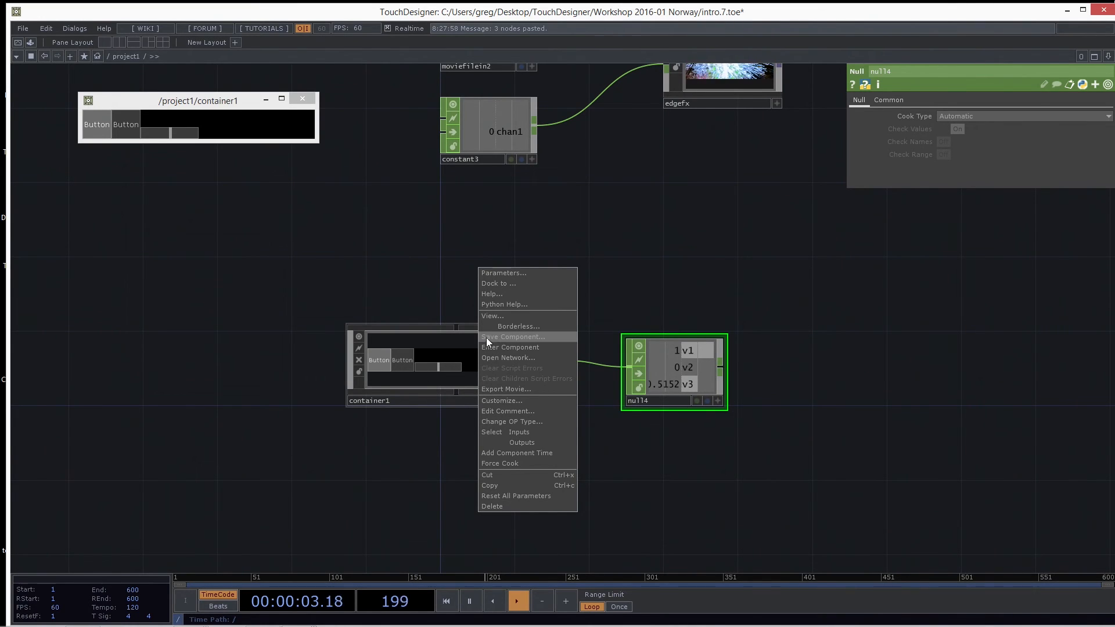
left_click(503, 337)
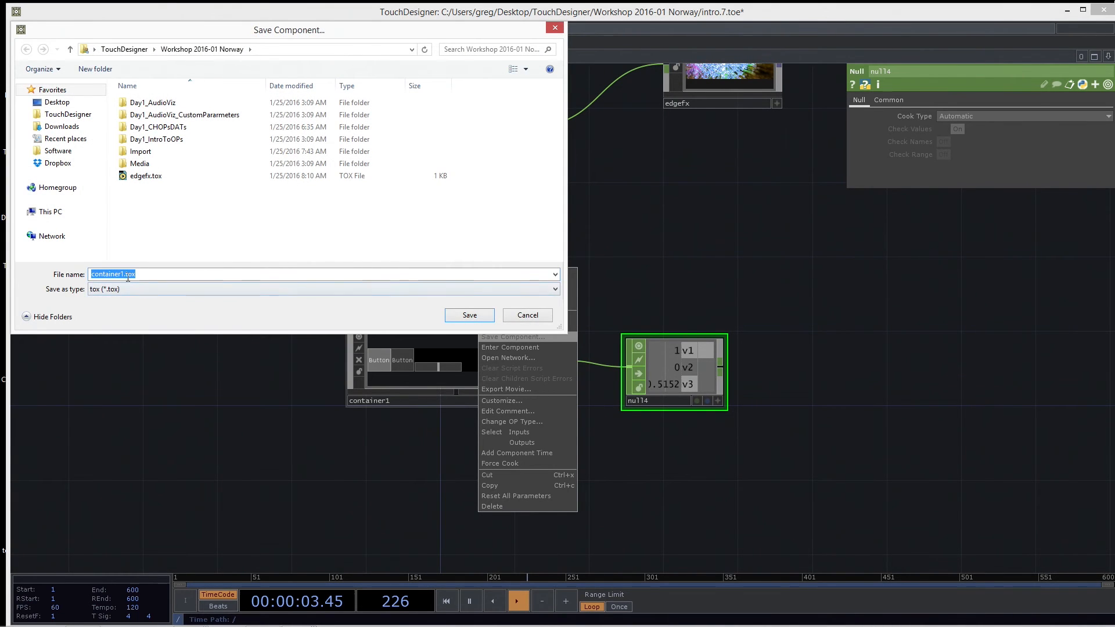
left_click_drag(122, 275, 93, 278)
key("BackSpace")
type("control")
key("Return")
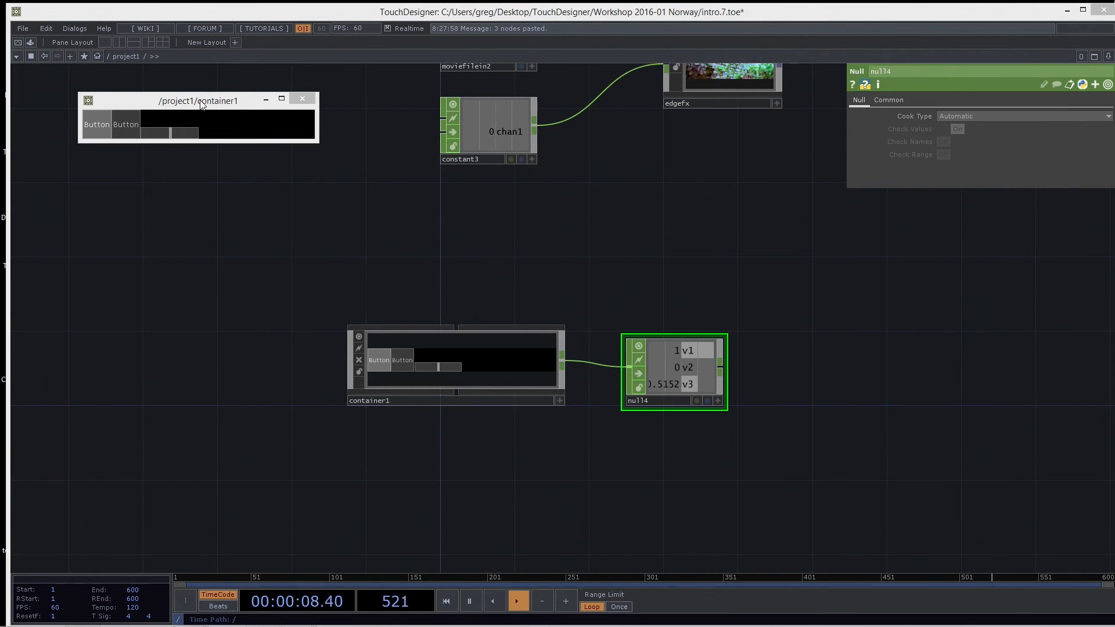
Close the container1 viewer window and add a Geometry component below container1.
left_click(306, 100)
left_click_drag(559, 518, 512, 328)
key("Tab")
left_click(322, 336)
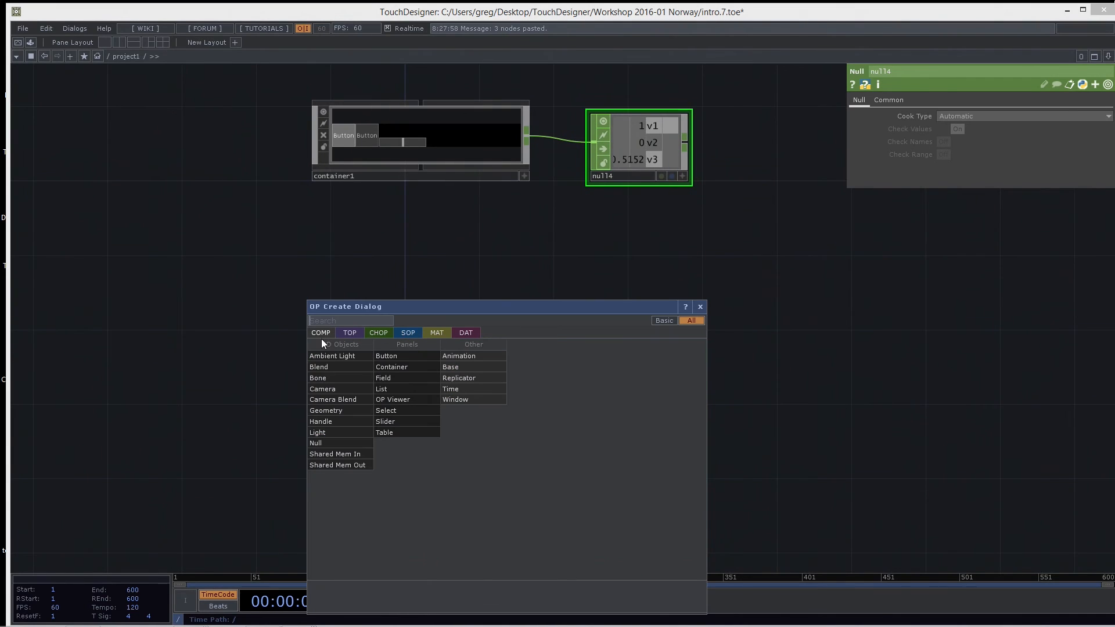
left_click(333, 410)
left_click(406, 321)
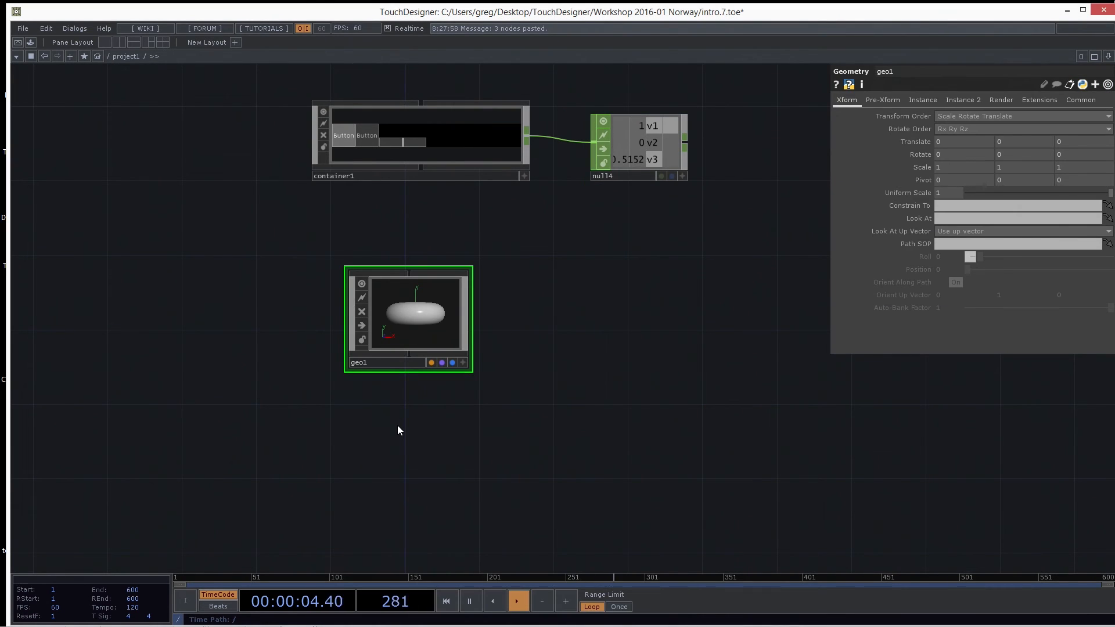
Add a Light component directly below the Geometry component.
key("Tab")
left_click(220, 432)
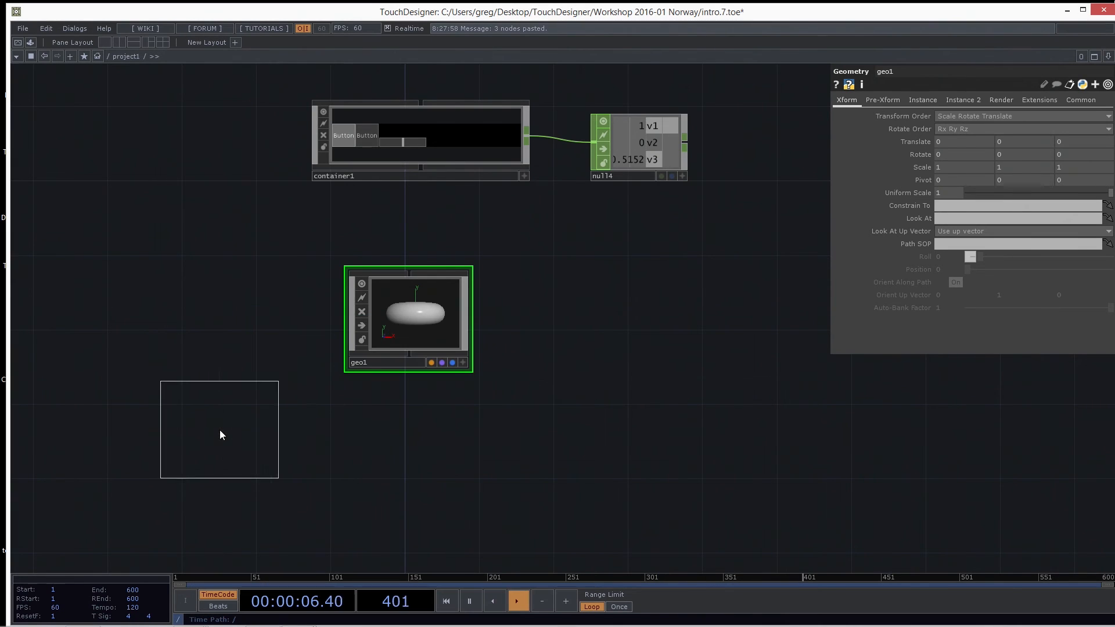
left_click(410, 443)
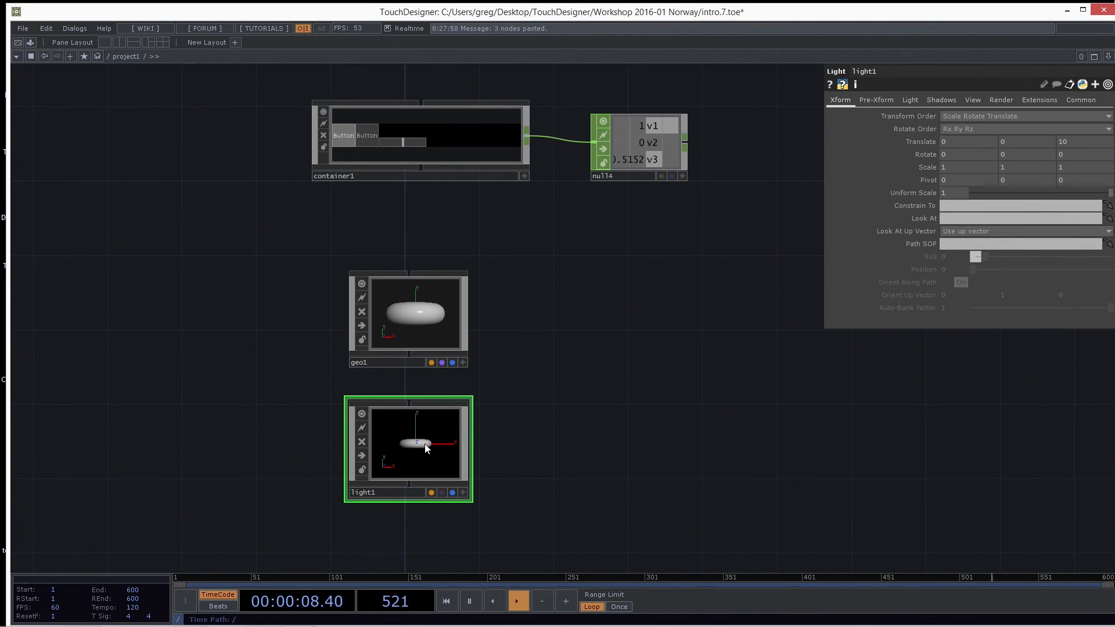
Add a Camera component below the light and space the geometry, light and camera evenly in a column.
key("Tab")
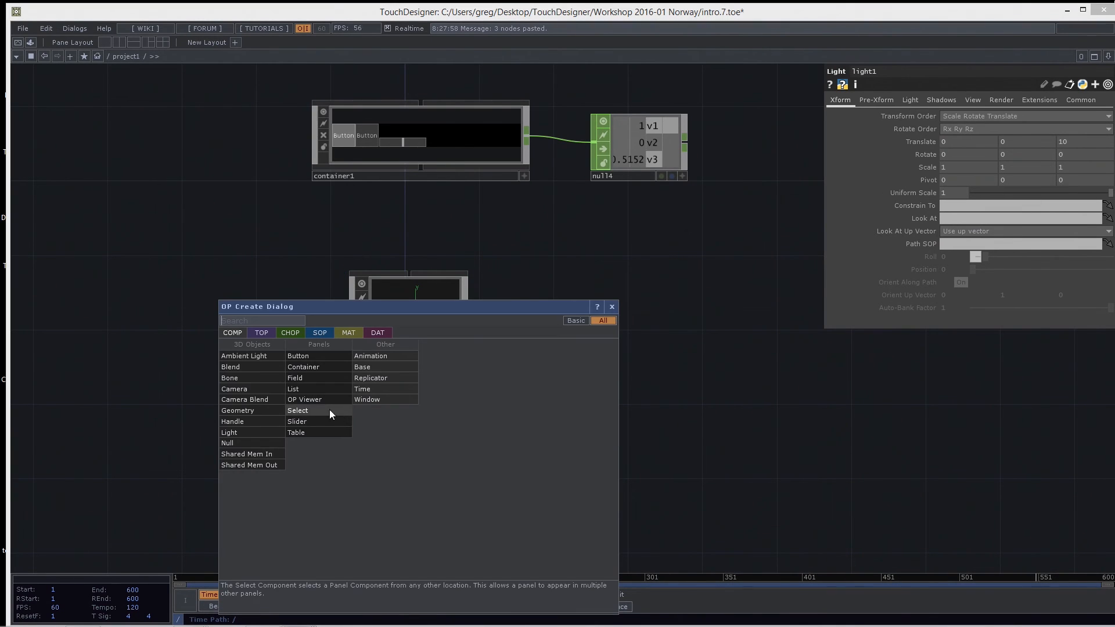
left_click(250, 389)
left_click(574, 465)
left_click_drag(775, 440, 784, 336)
left_click_drag(580, 345, 412, 438)
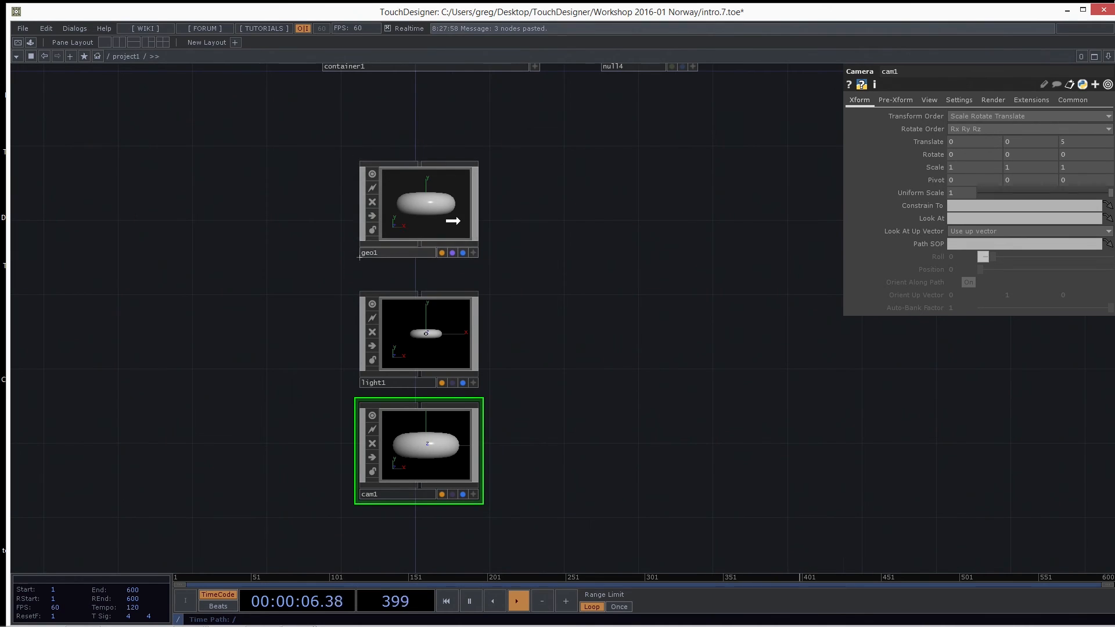
left_click_drag(450, 217, 452, 235)
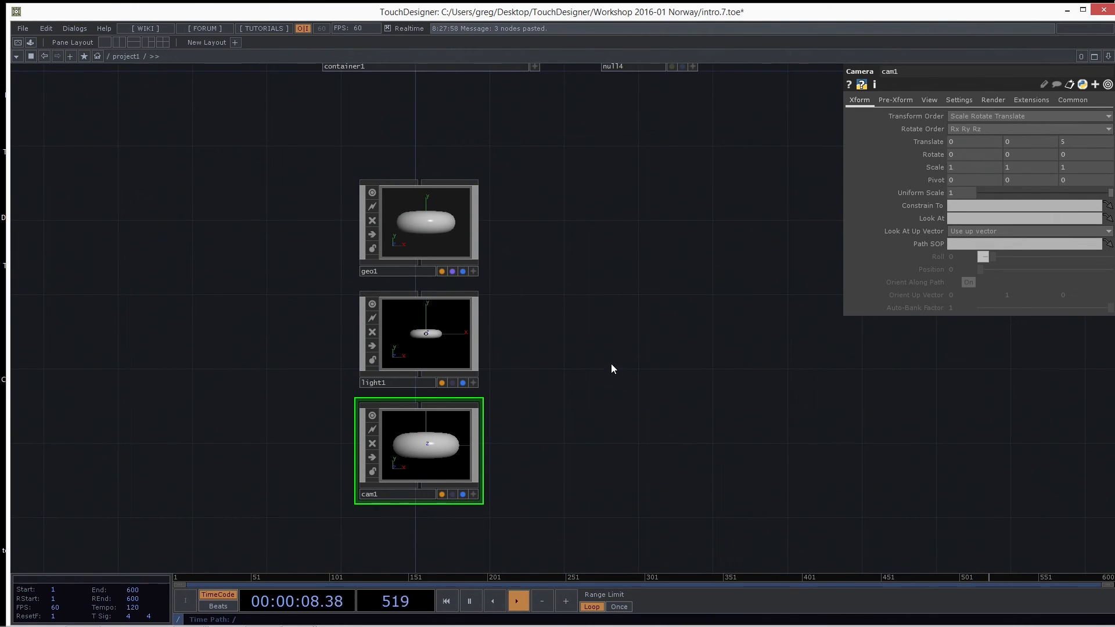
left_click_drag(618, 352, 581, 347)
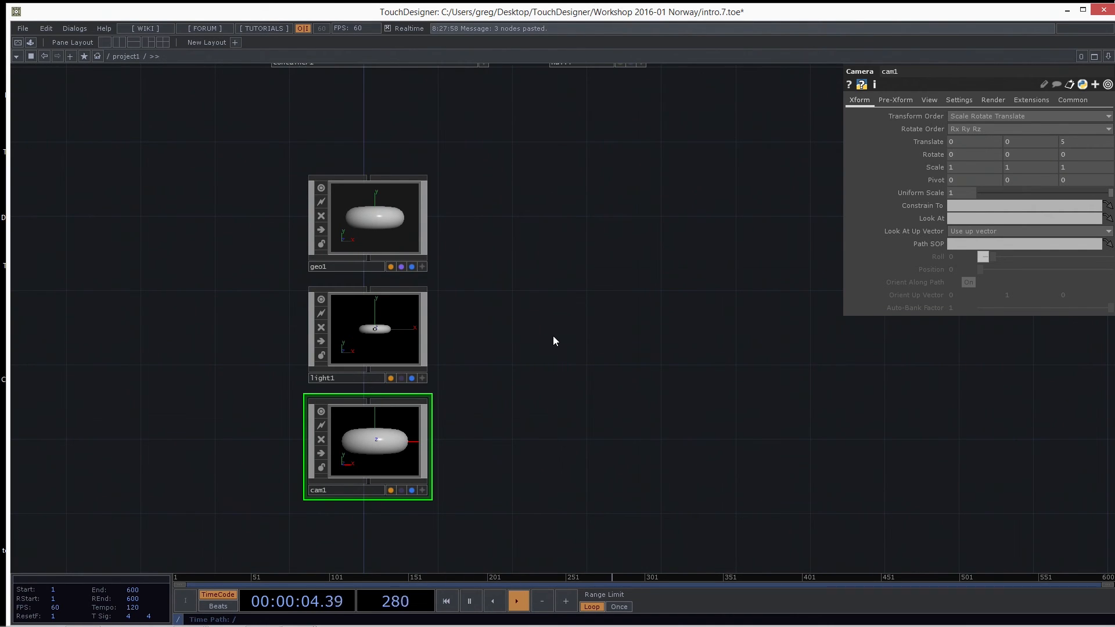
Add a Render TOP beside the light1 component so it renders the geometry, light and camera.
key("Tab")
left_click(388, 333)
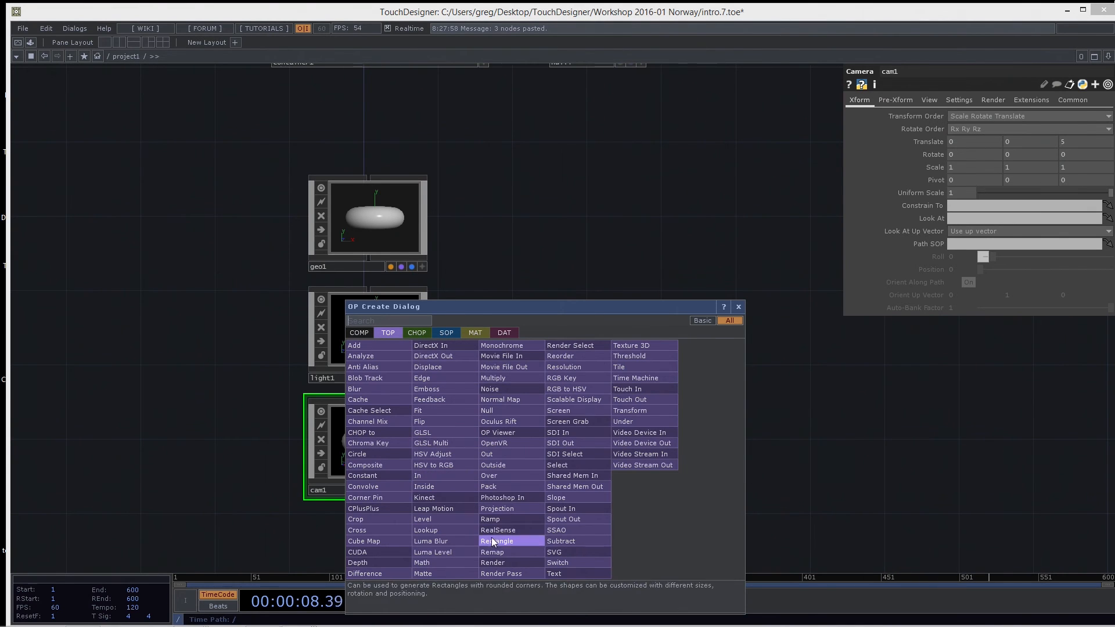
type("ren")
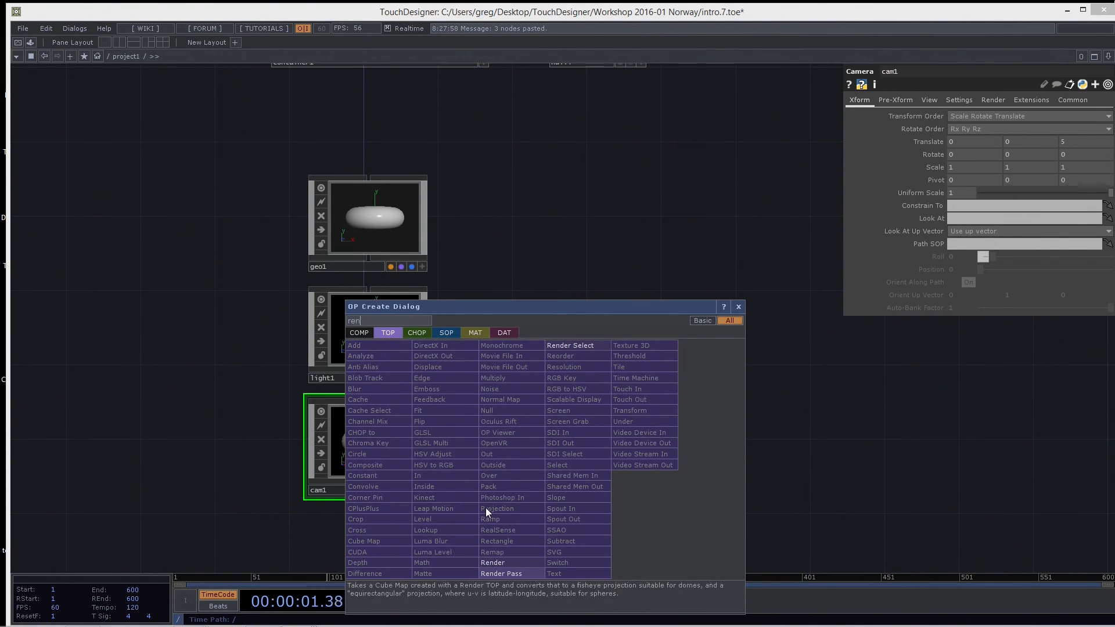
left_click(504, 562)
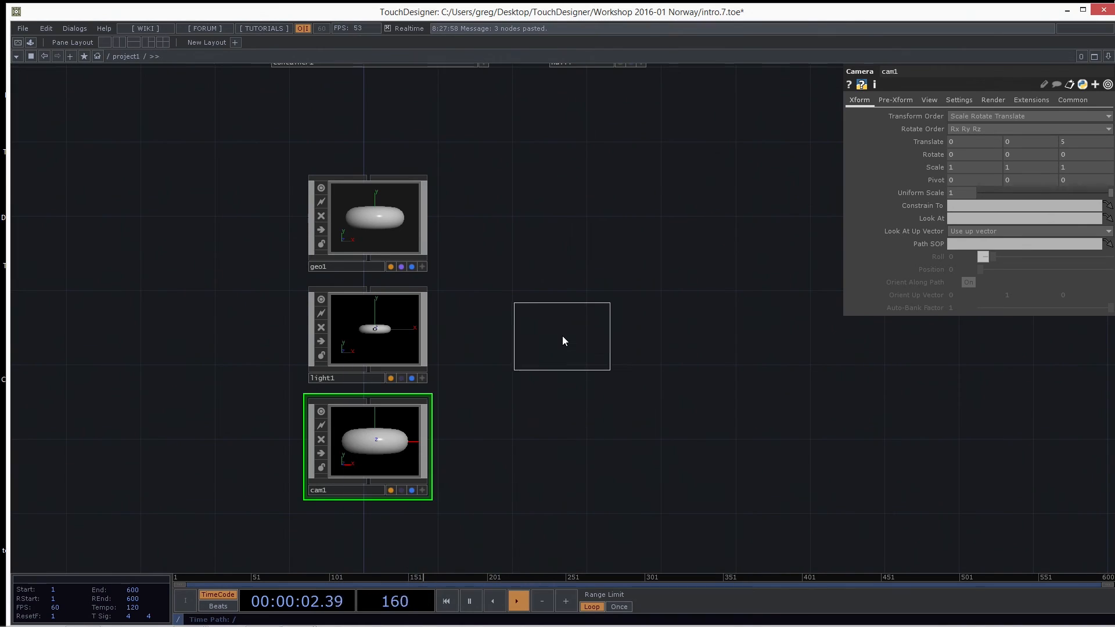
left_click(580, 336)
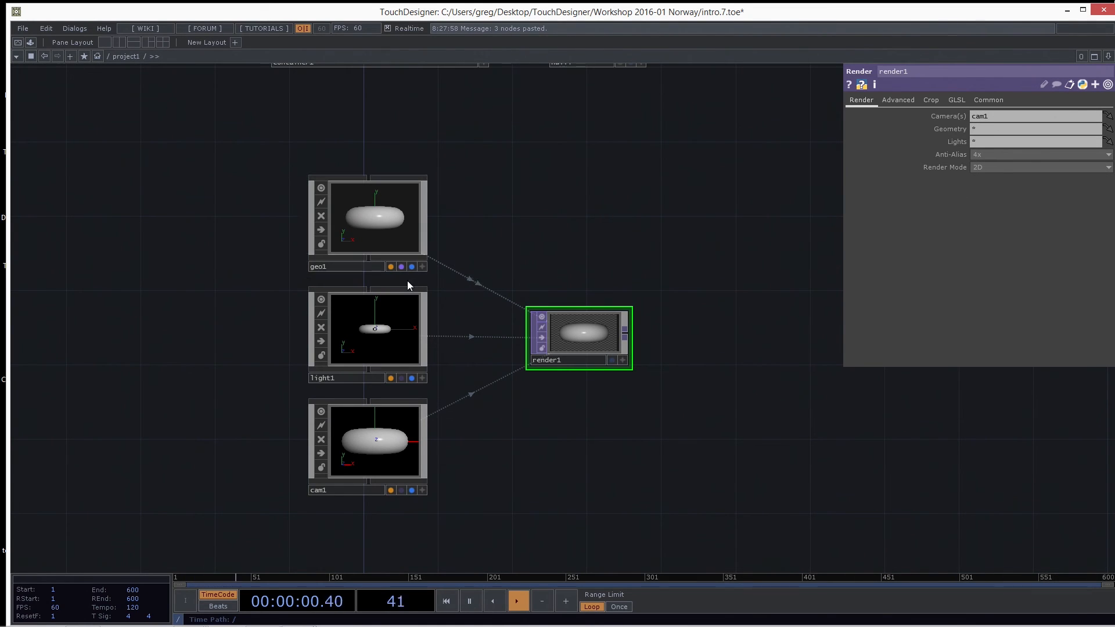
Adjust the Translate values of light1 to move the light and change the shading on the rendered torus.
left_click(396, 222)
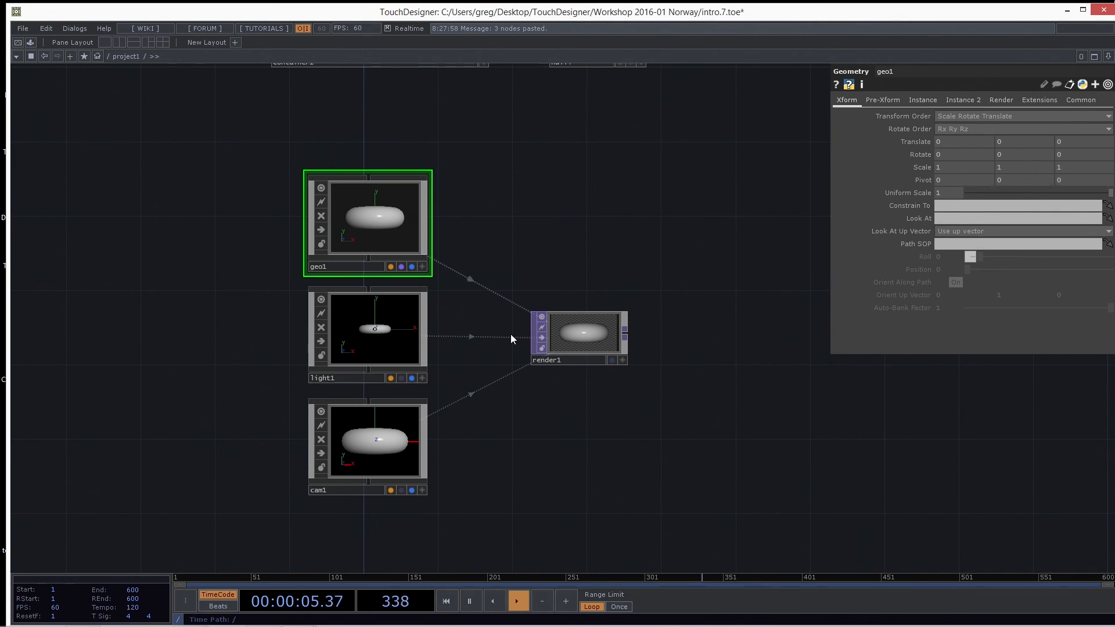
left_click(385, 330)
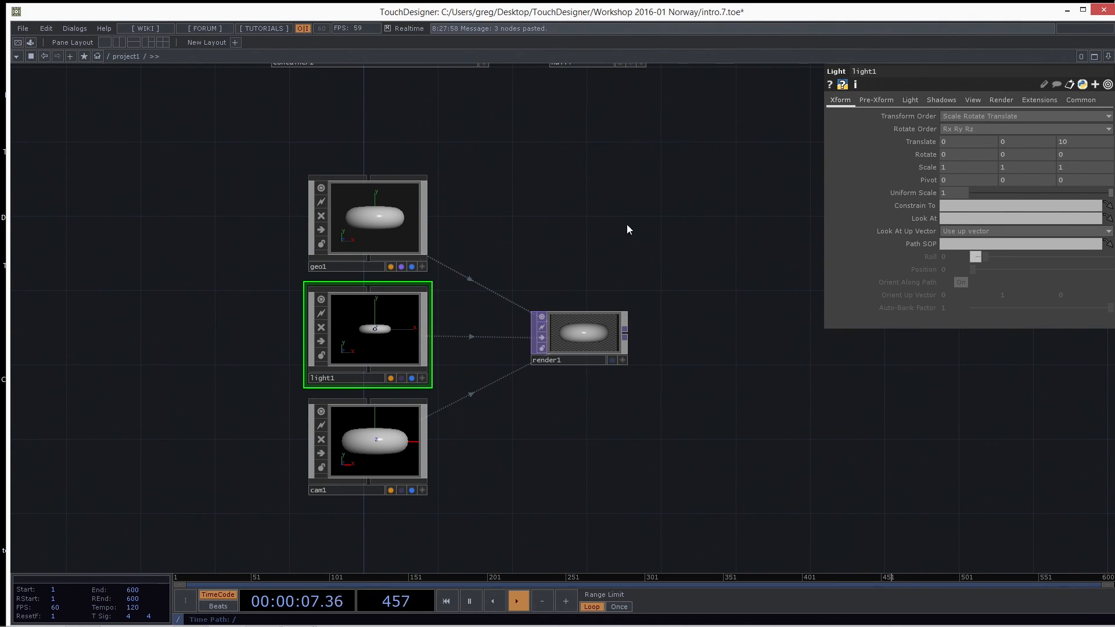
middle_click_drag(959, 144, 988, 131)
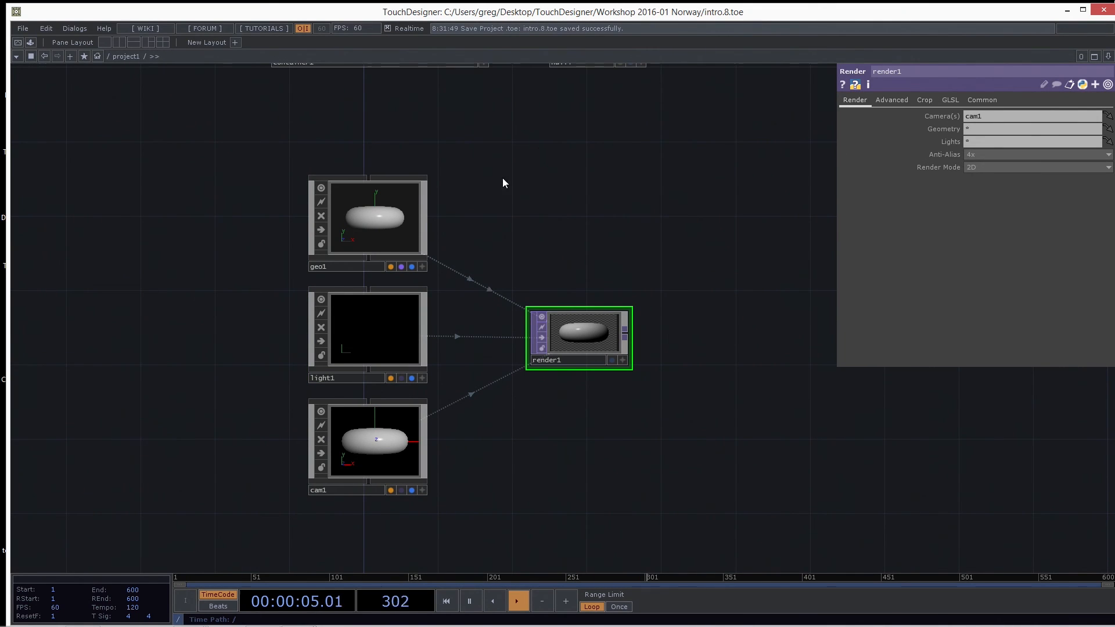
left_click_drag(553, 145, 562, 167)
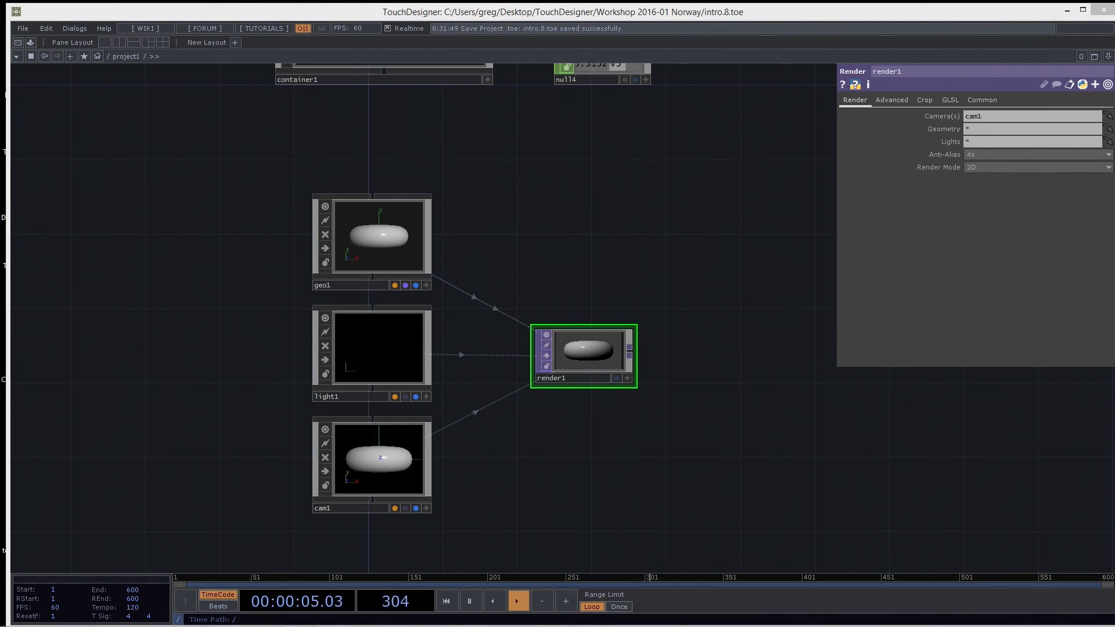
Switch to the Intro+.19.toe project window, widen it, and examine its SOP networks from the sphere groups to the merged and copied boxes.
left_click_drag(1114, 38, 441, 16)
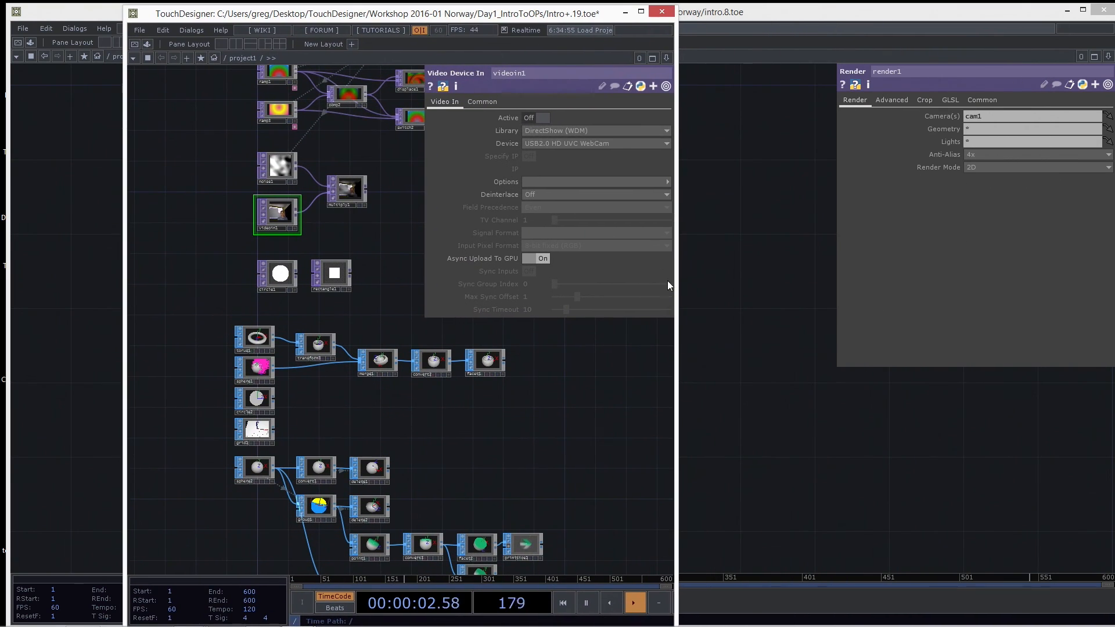
left_click_drag(678, 290, 1052, 280)
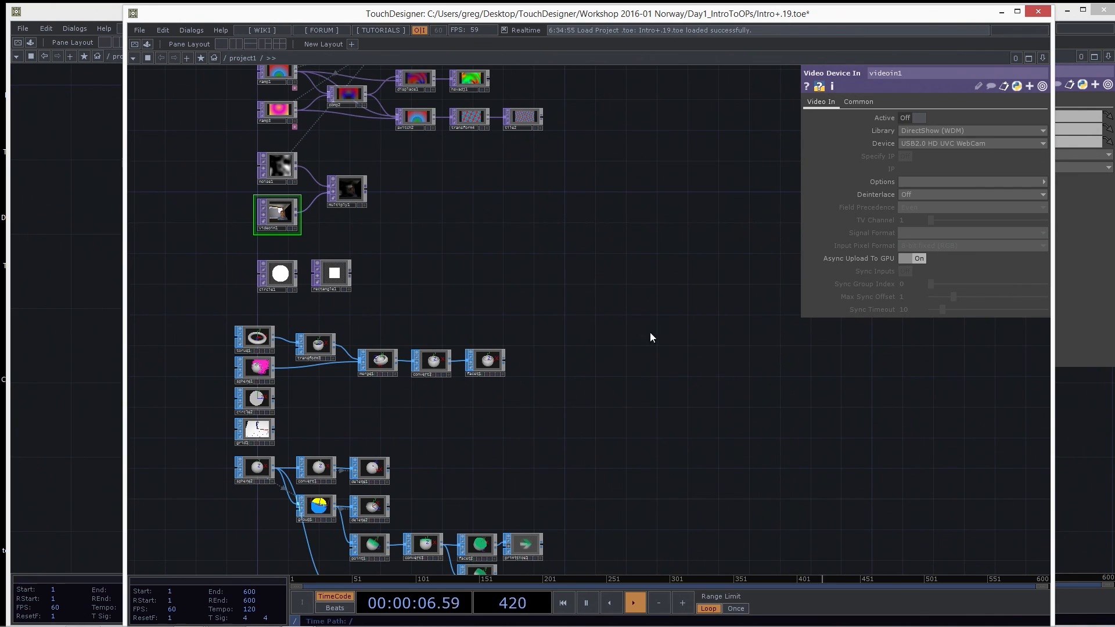
left_click_drag(642, 403, 676, 296)
left_click_drag(570, 321, 579, 295)
scroll(373, 261, "up", 3)
left_click_drag(402, 229, 394, 124)
left_click_drag(545, 166, 545, 124)
left_click_drag(591, 170, 593, 102)
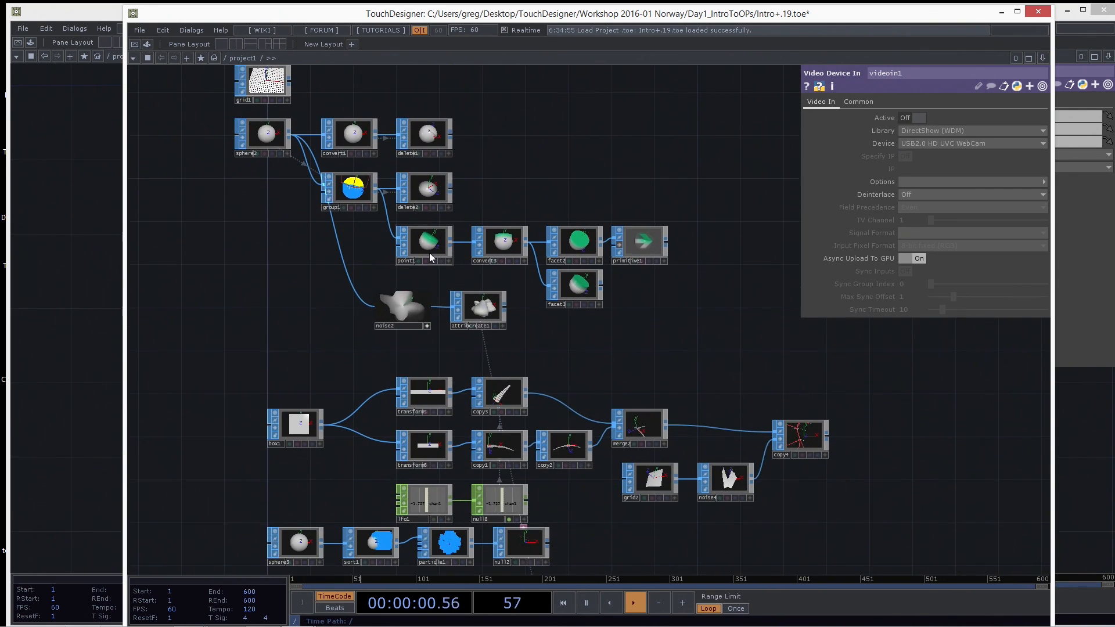
scroll(363, 249, "up", 5)
left_click_drag(343, 240, 285, 238)
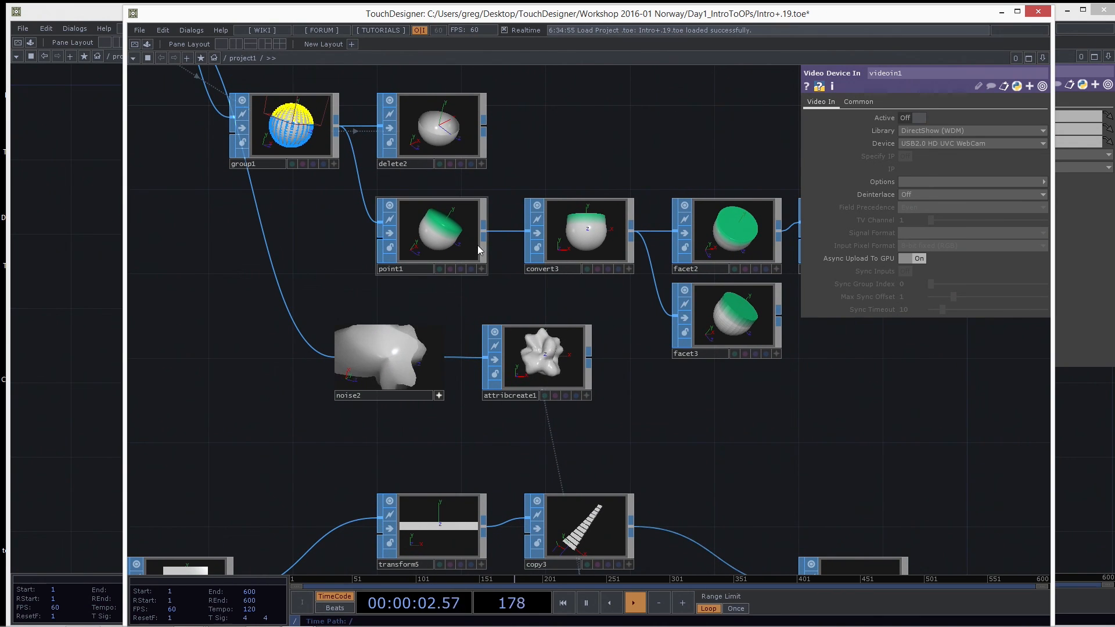
left_click_drag(704, 422, 593, 262)
left_click_drag(582, 468, 411, 436)
left_click_drag(758, 477, 586, 495)
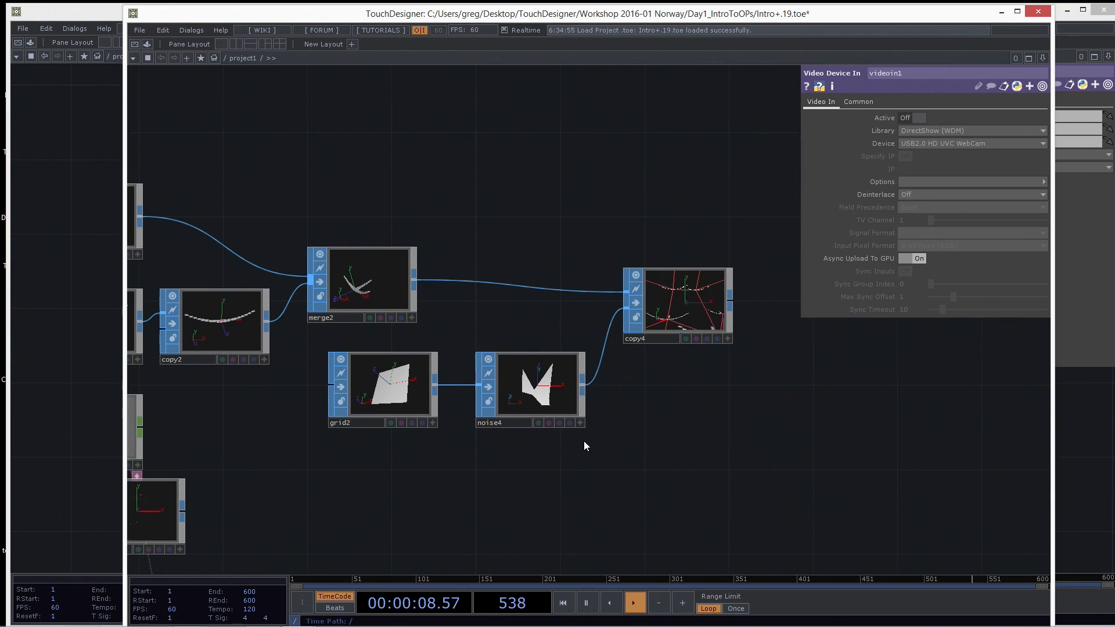
scroll(294, 337, "up", 4)
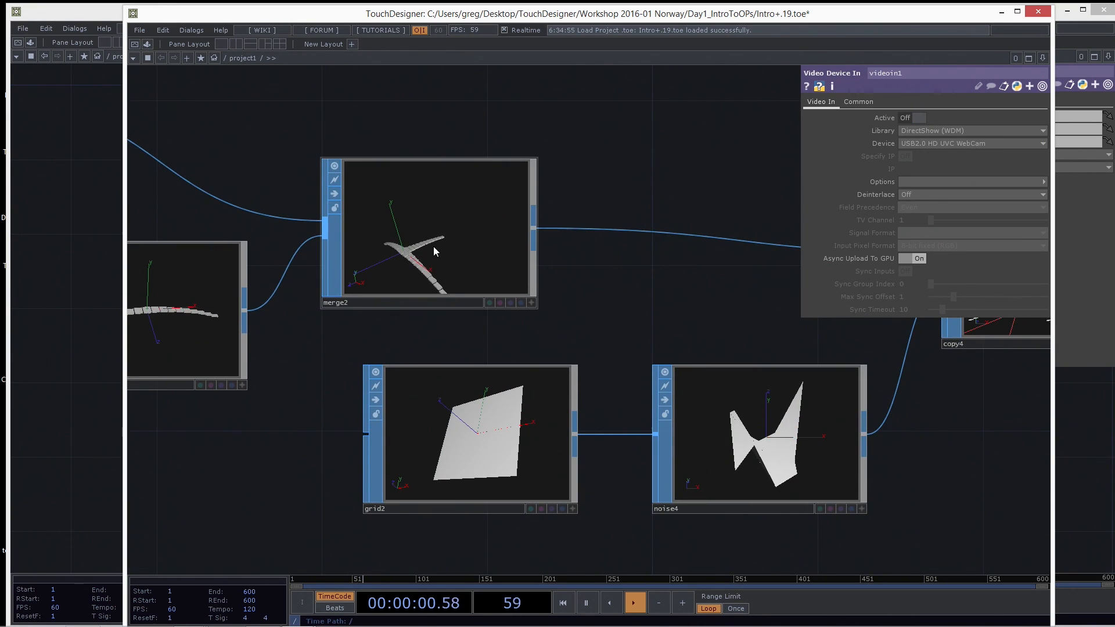
Examine the Intro+.19.toe render network of geometry, light, camera and phong materials, and quit that project without saving.
left_click_drag(332, 464, 681, 334)
scroll(602, 375, "down", 2)
left_click_drag(599, 344, 688, 67)
scroll(523, 336, "down", 2)
left_click_drag(465, 229, 478, 35)
scroll(562, 326, "down", 4)
left_click_drag(467, 393, 345, 334)
scroll(696, 441, "up", 3)
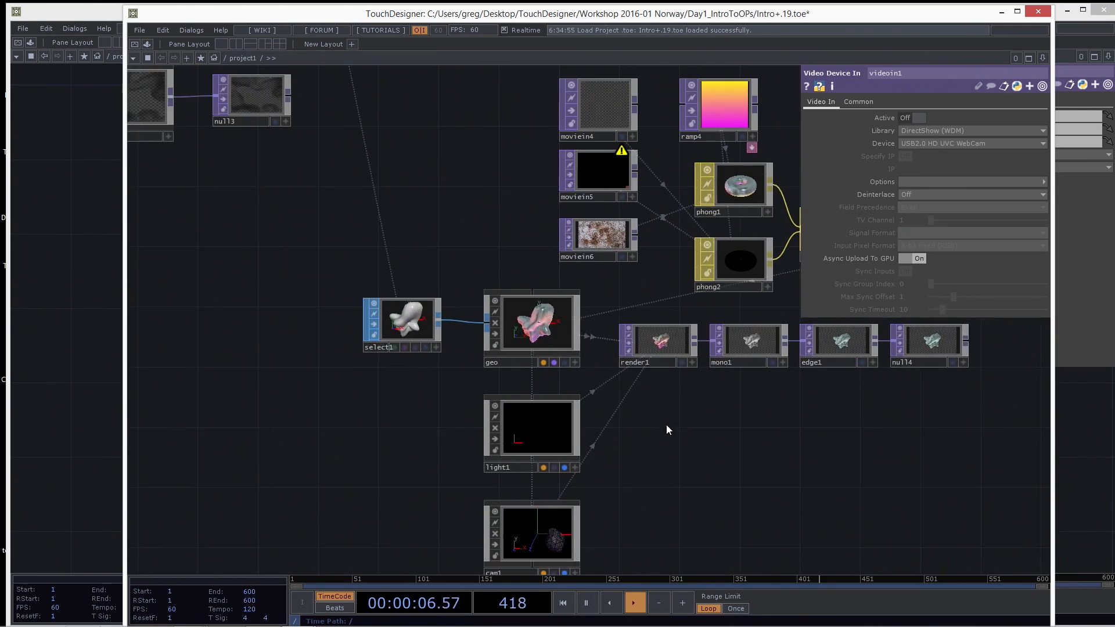
left_click_drag(681, 434, 620, 405)
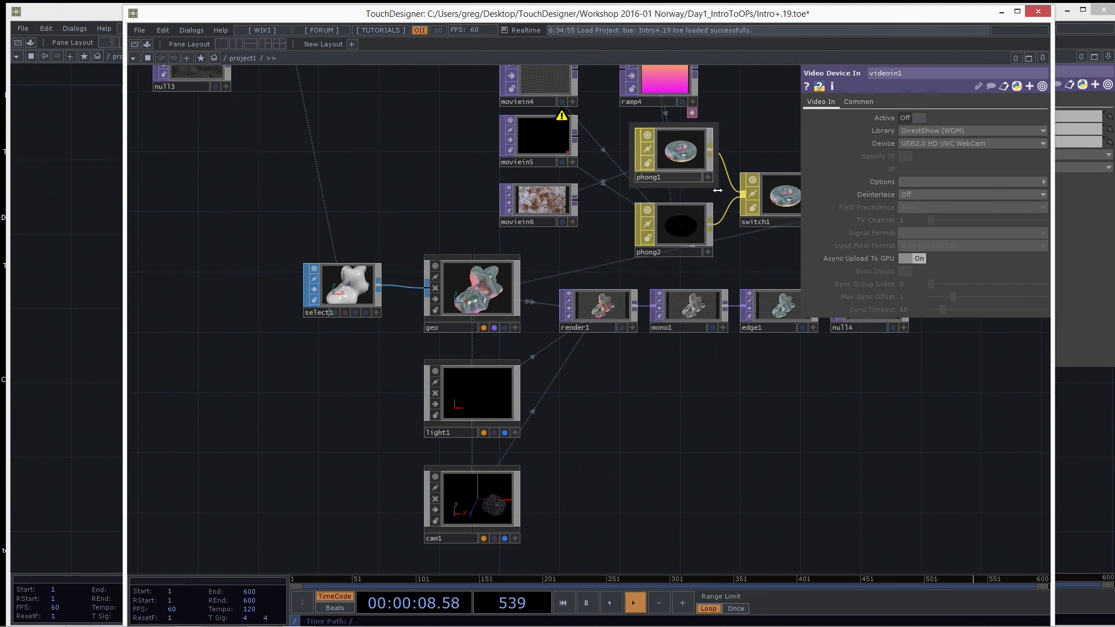
left_click_drag(627, 399, 577, 347)
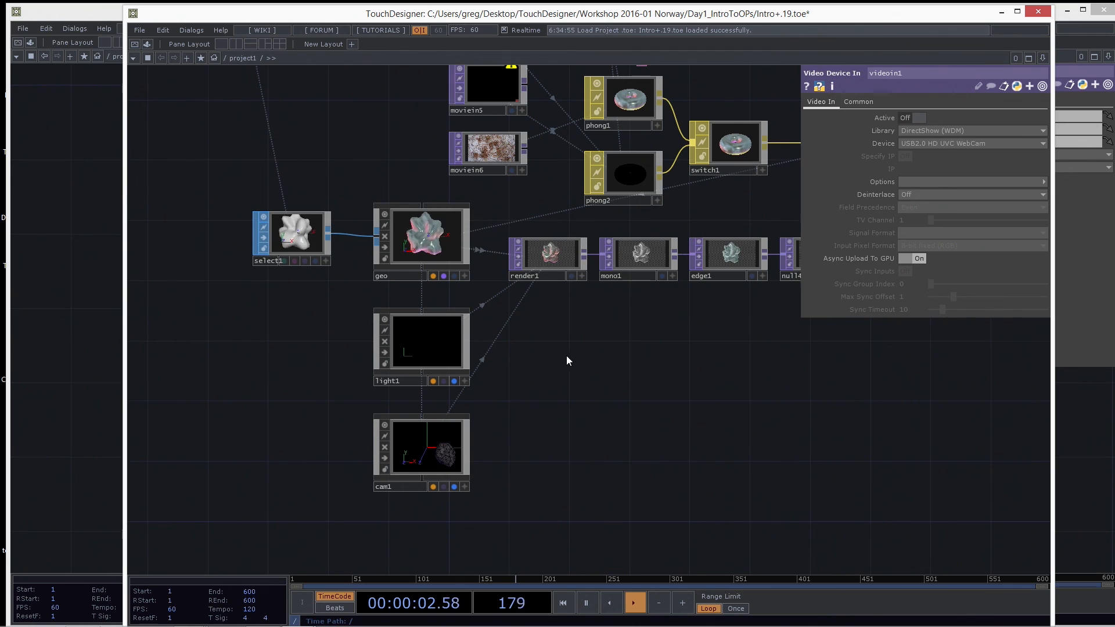
left_click_drag(640, 381, 600, 433)
scroll(600, 434, "down", 3)
left_click_drag(639, 465, 641, 489)
left_click_drag(663, 200, 666, 225)
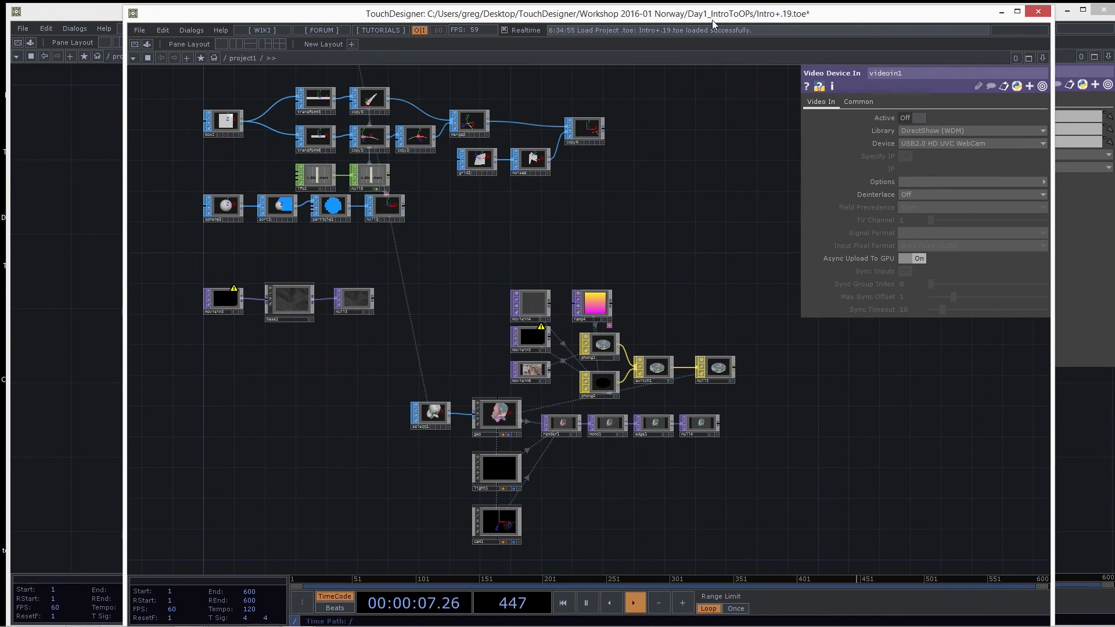
left_click(1038, 13)
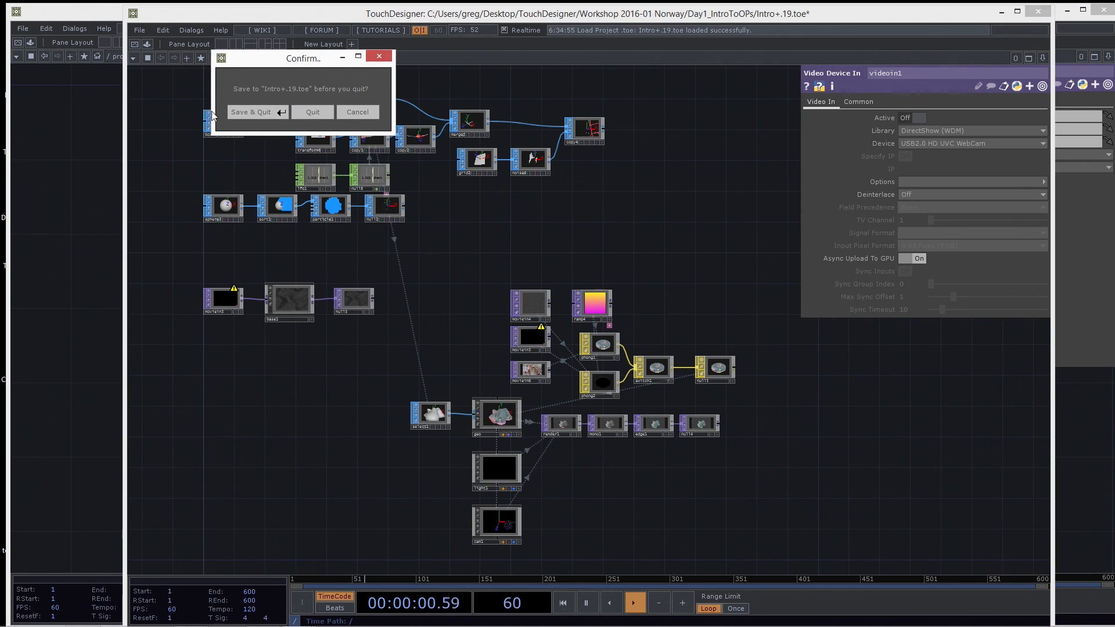
left_click(318, 114)
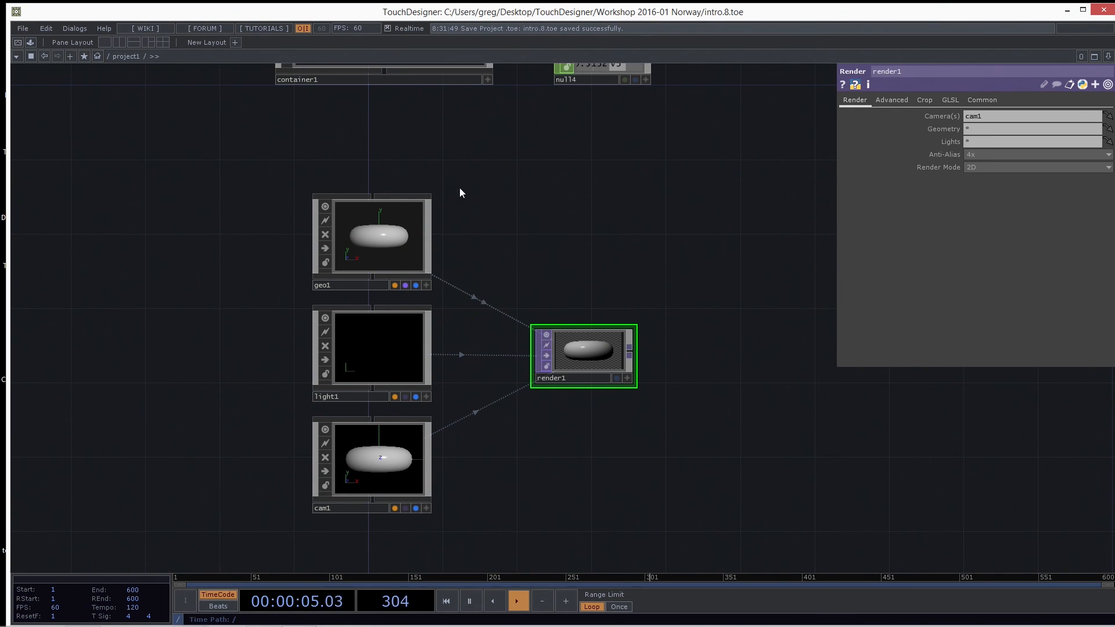
Open the operator creation dialog in the intro.8.toe project and browse the CHOP and DAT operator families.
key("Tab")
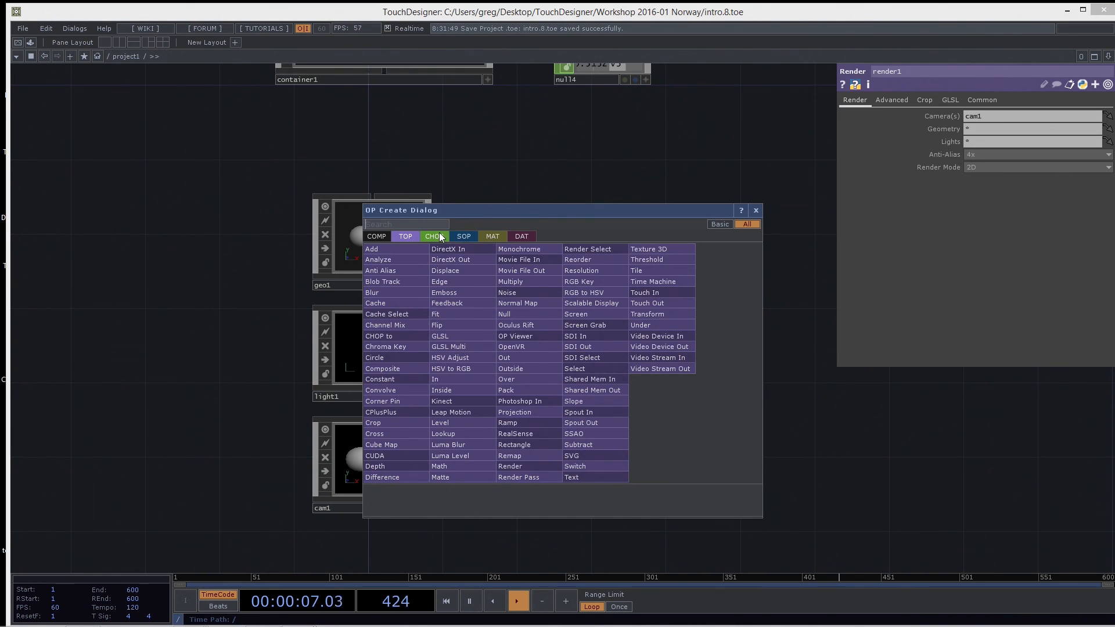
left_click(434, 236)
left_click(522, 237)
left_click(434, 236)
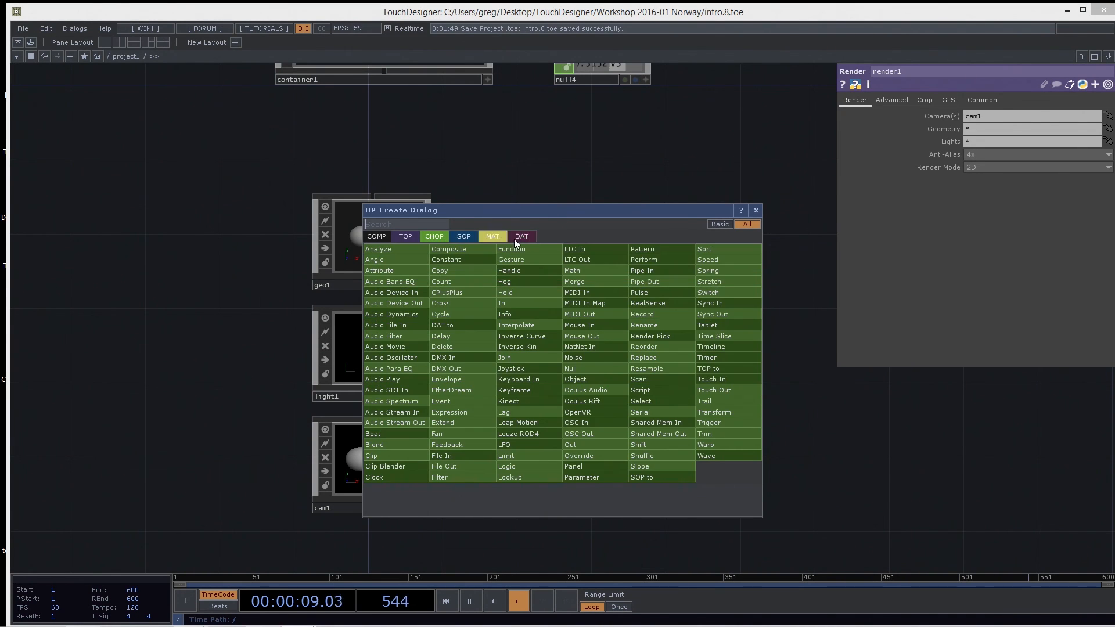